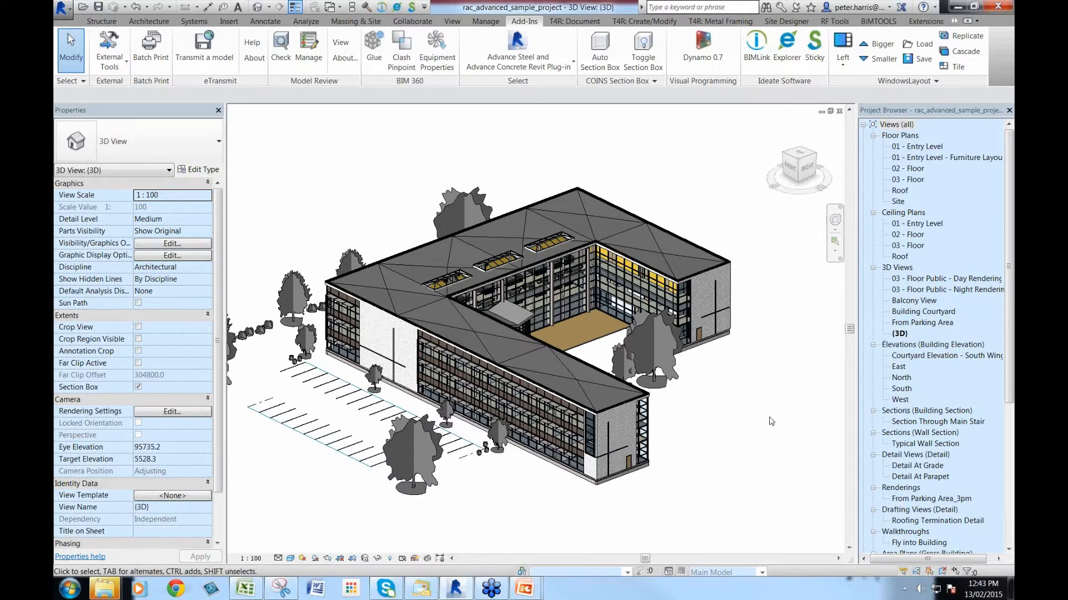
# Create a new BIMLink instance link named Views for the Views category
pyautogui.click(380, 11)
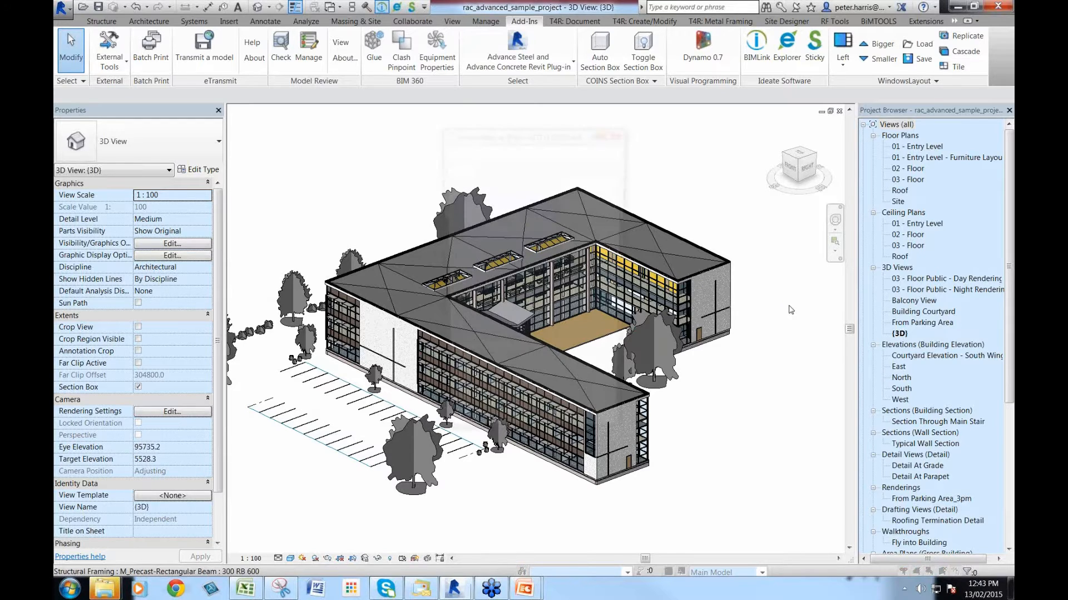
pyautogui.click(591, 183)
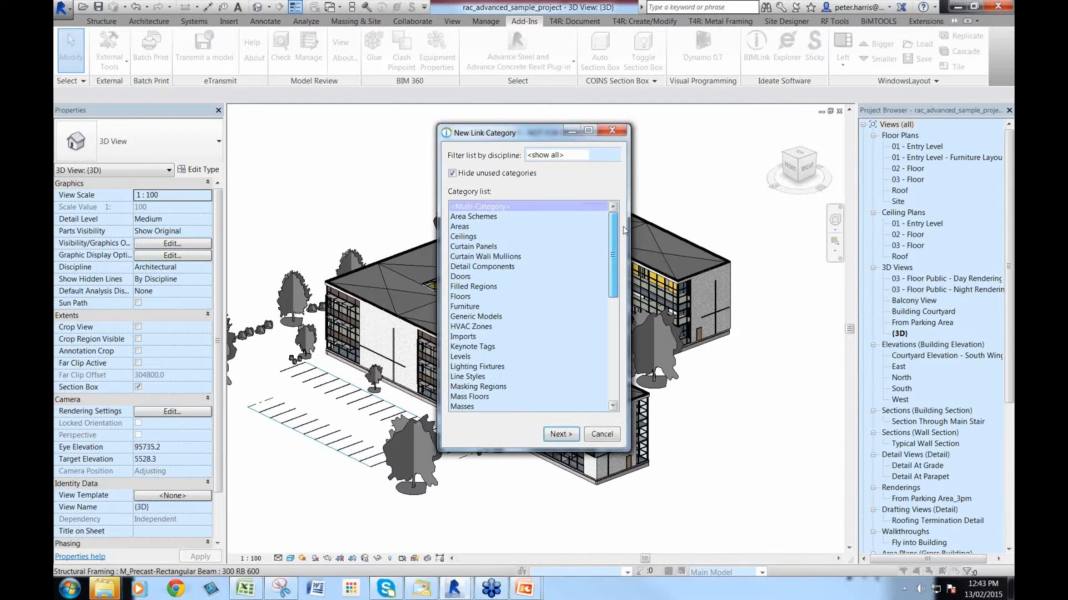
pyautogui.scroll(-10, 528, 306)
pyautogui.click(461, 377)
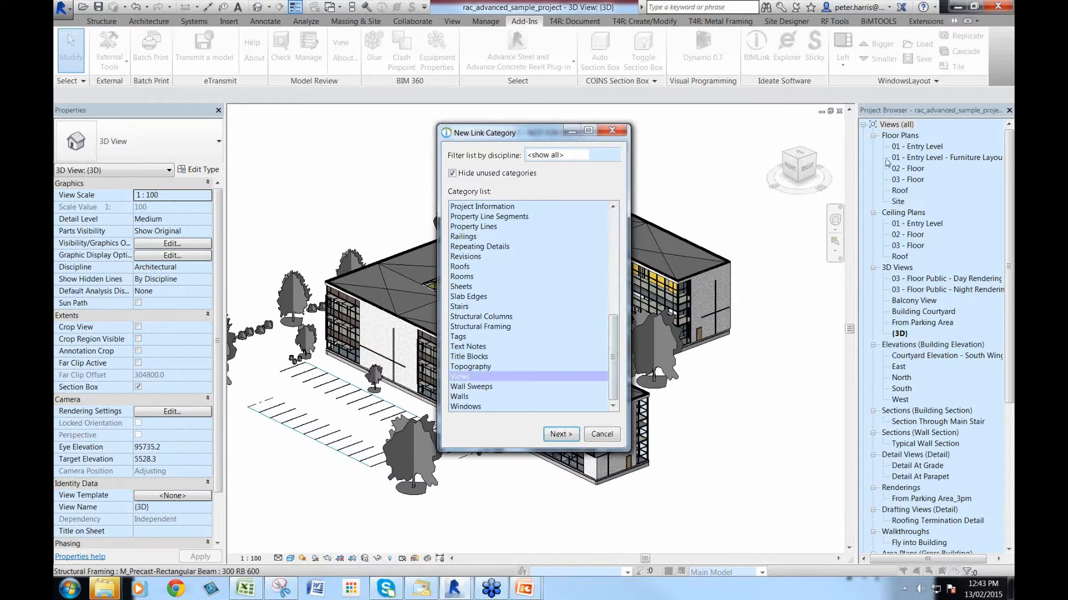
pyautogui.click(560, 433)
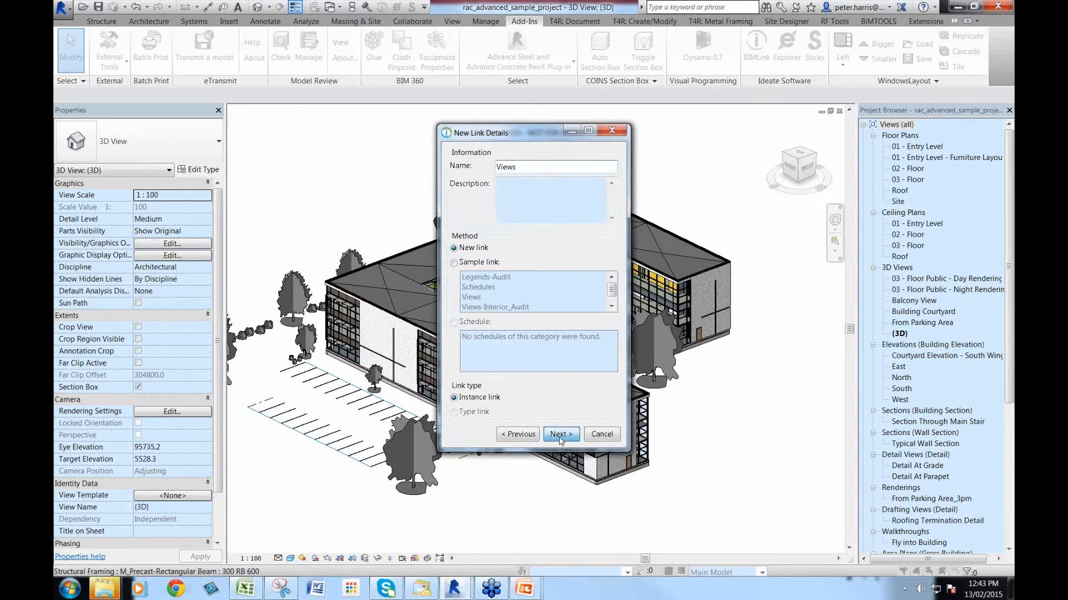
pyautogui.click(560, 434)
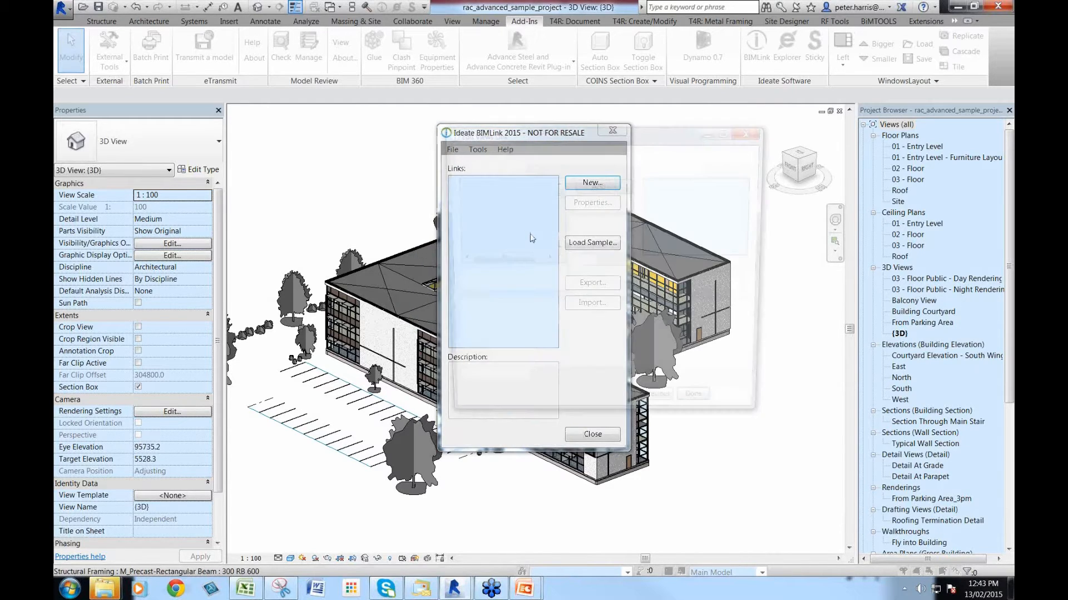
# Add the View Name property to the linked properties of the Views link
pyautogui.moveTo(512, 128); pyautogui.dragTo(442, 82)
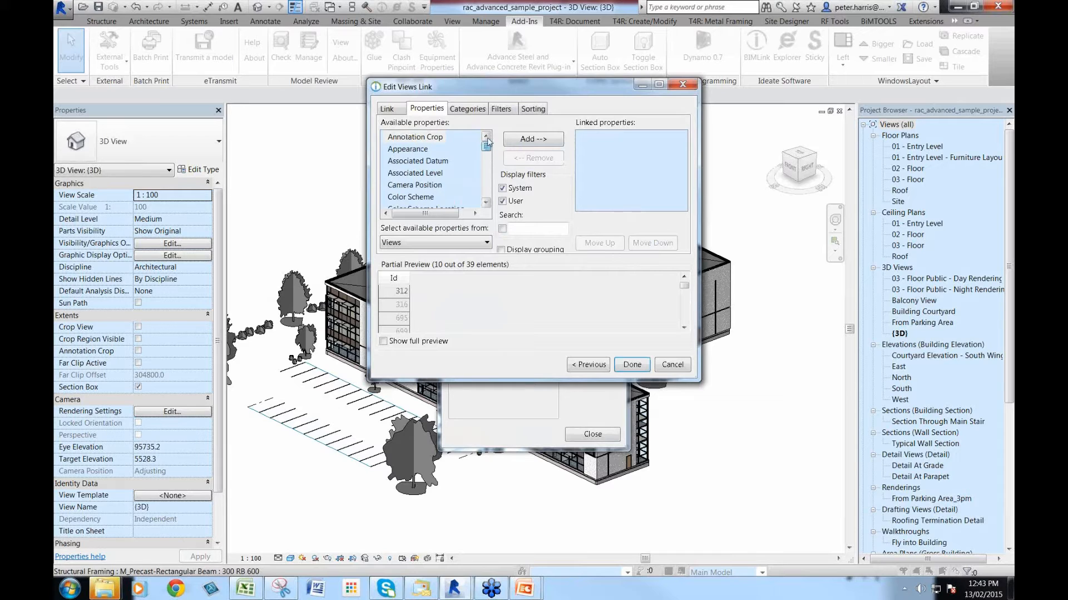
pyautogui.moveTo(488, 153); pyautogui.dragTo(491, 195)
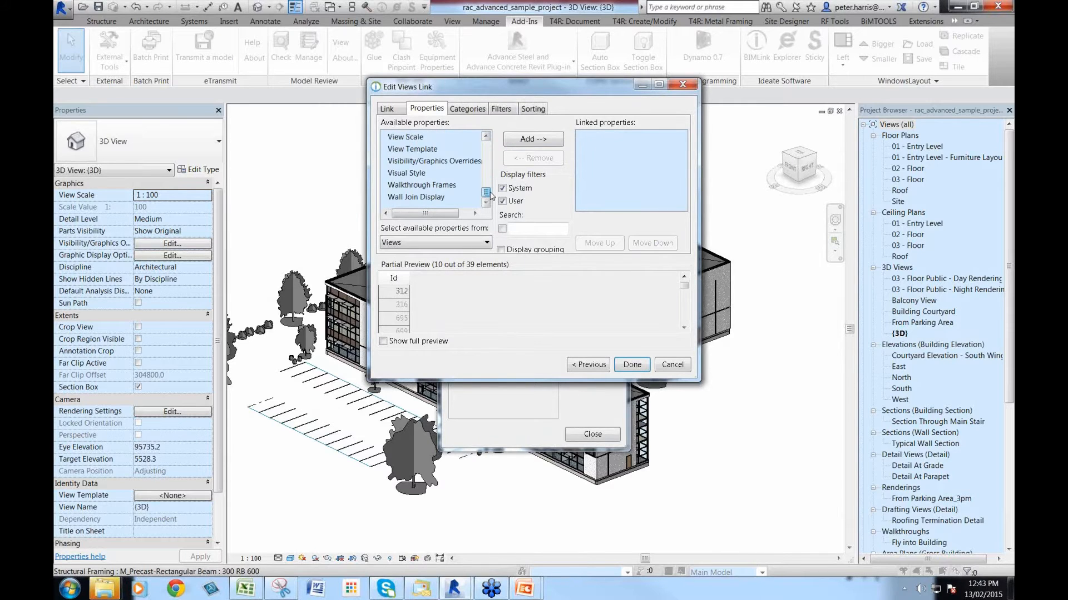
pyautogui.click(486, 136)
pyautogui.click(486, 136)
pyautogui.click(486, 137)
pyautogui.click(486, 136)
pyautogui.click(486, 136)
pyautogui.click(409, 172)
pyautogui.click(533, 139)
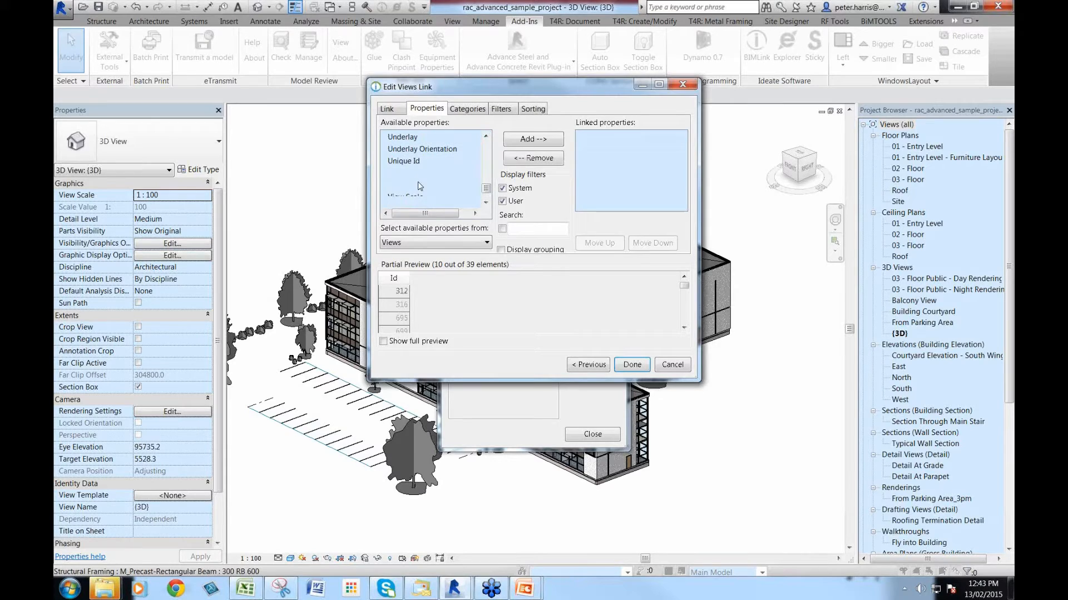
# Add the Family property to the linked properties below View Name
pyautogui.click(486, 203)
pyautogui.click(486, 202)
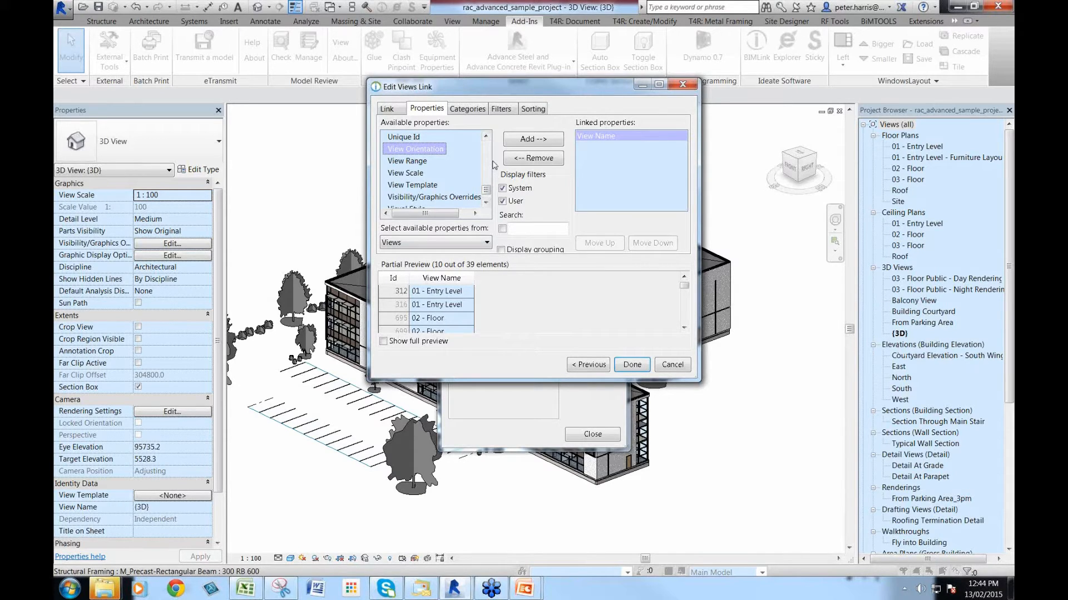
pyautogui.scroll(2, 489, 158)
pyautogui.scroll(2, 489, 158)
pyautogui.scroll(2, 486, 160)
pyautogui.scroll(5, 487, 160)
pyautogui.scroll(1, 488, 139)
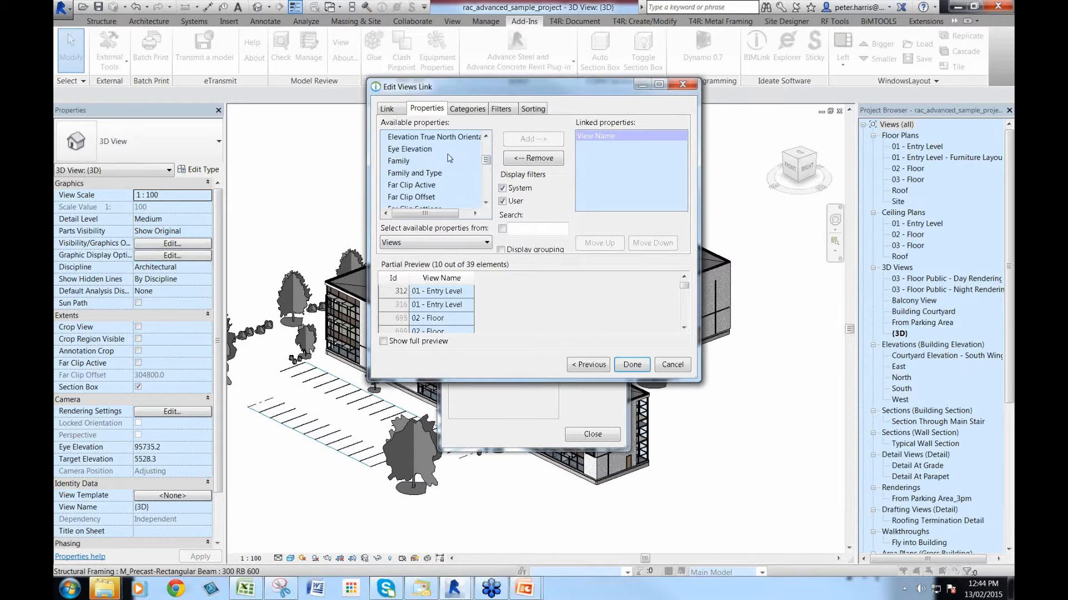
pyautogui.doubleClick(400, 161)
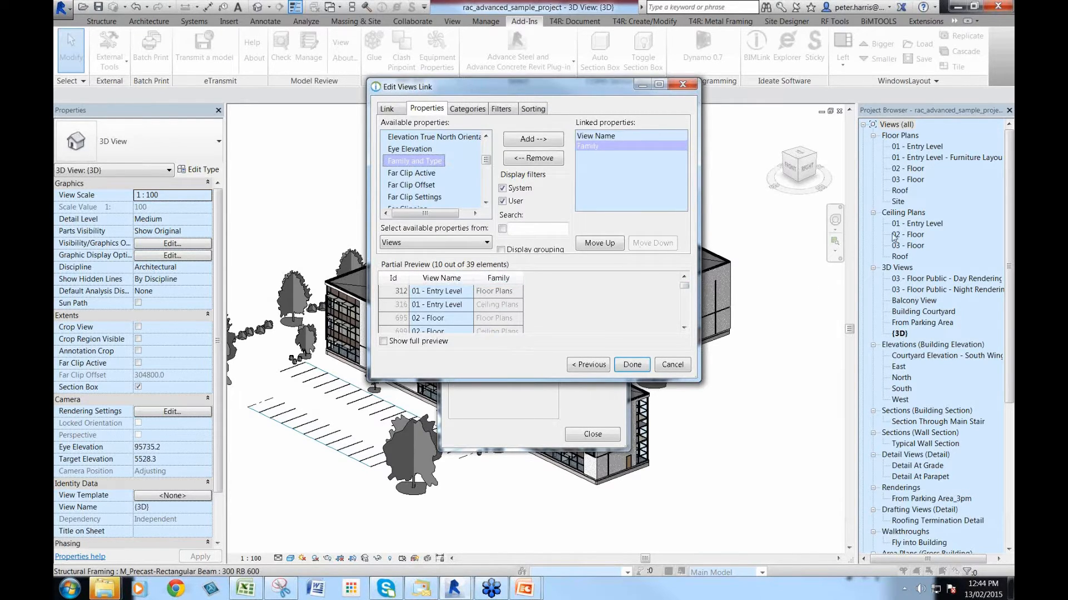
# Finish the Views link and export it as an Excel workbook named Views in the sticky folder
pyautogui.click(637, 371)
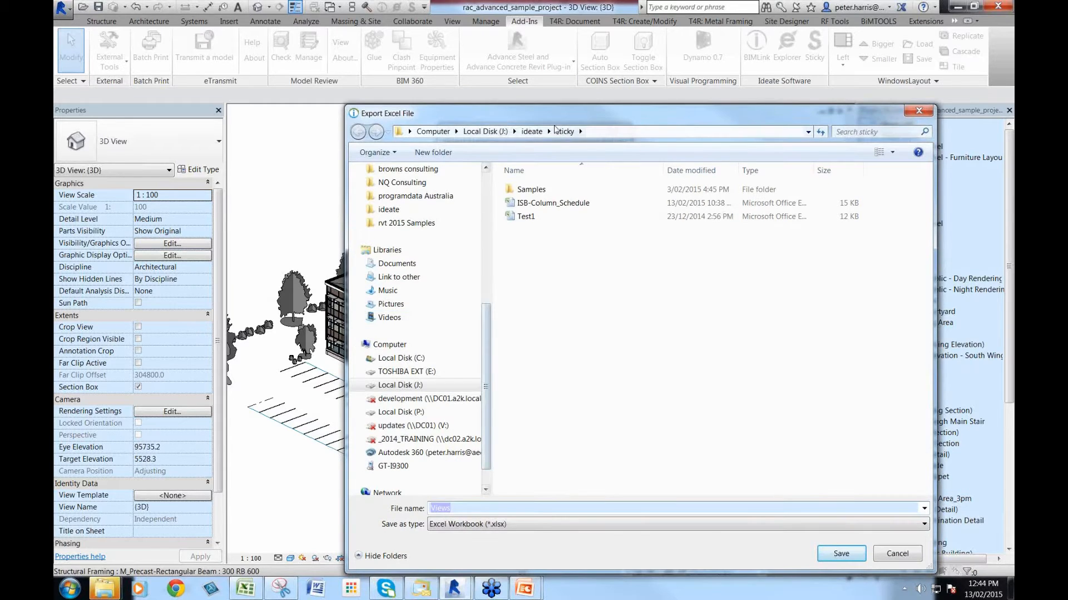
pyautogui.click(841, 554)
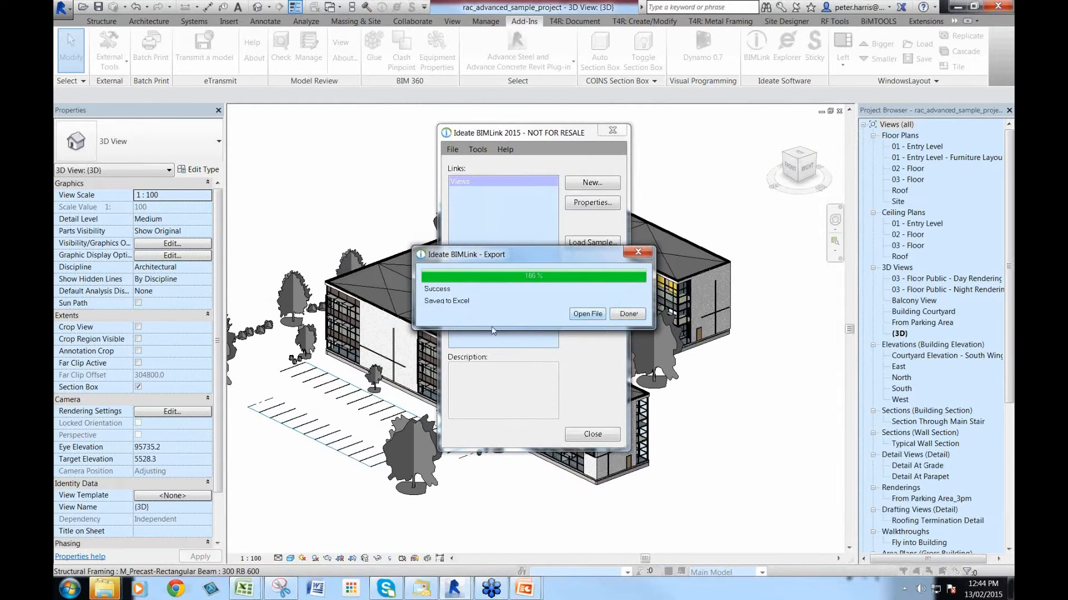
pyautogui.press('Return')
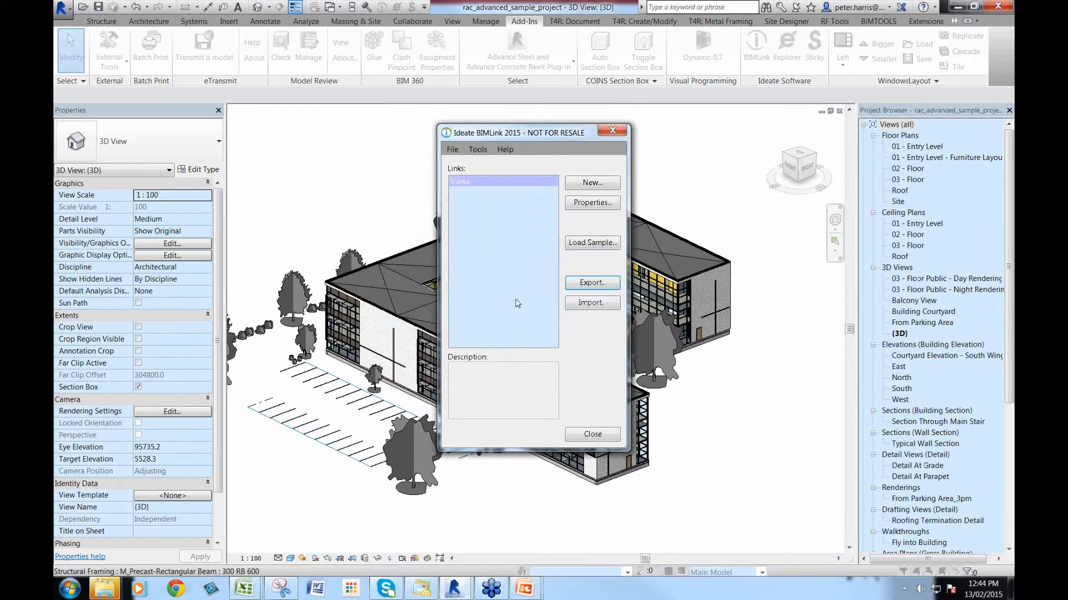
# Switch to the exported Views workbook in Excel and arrange its window beside the Revit Project Browser
pyautogui.click(258, 597)
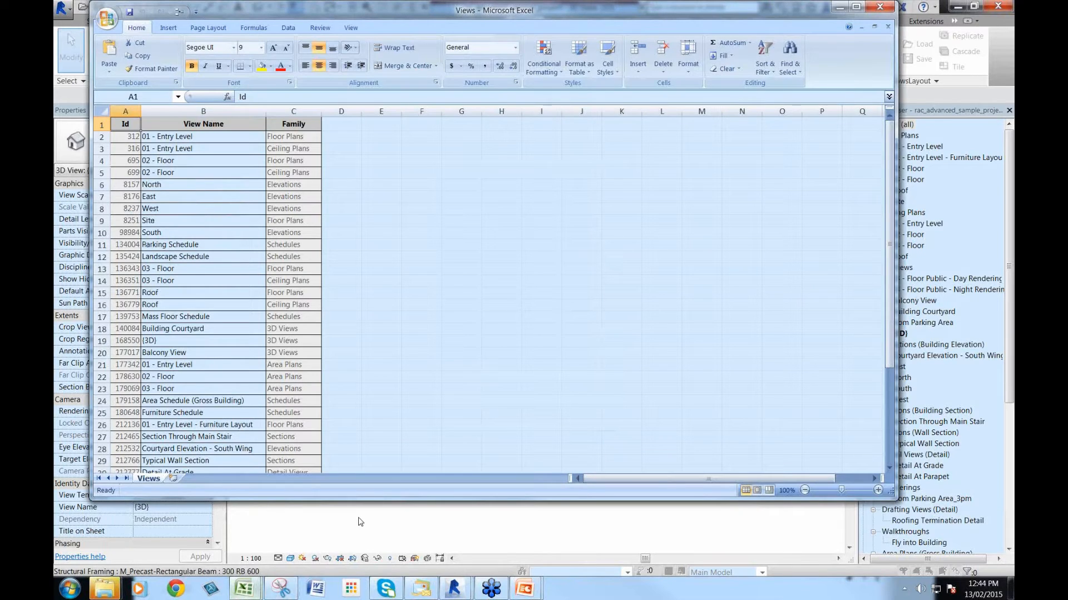
pyautogui.moveTo(466, 33); pyautogui.dragTo(469, 34)
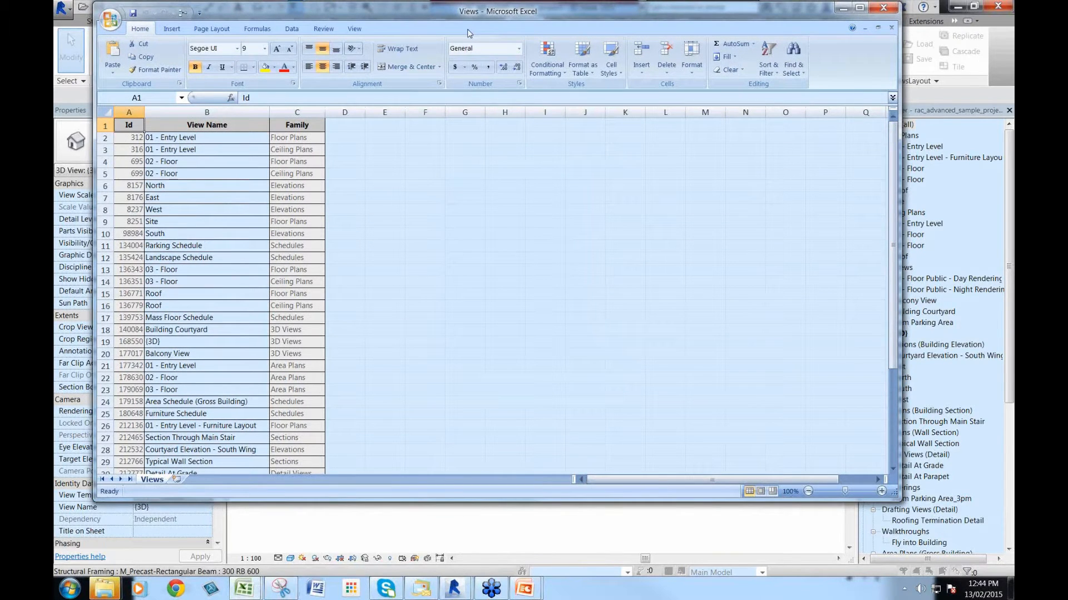
pyautogui.moveTo(467, 32); pyautogui.dragTo(585, 50)
pyautogui.moveTo(740, 238); pyautogui.dragTo(859, 246)
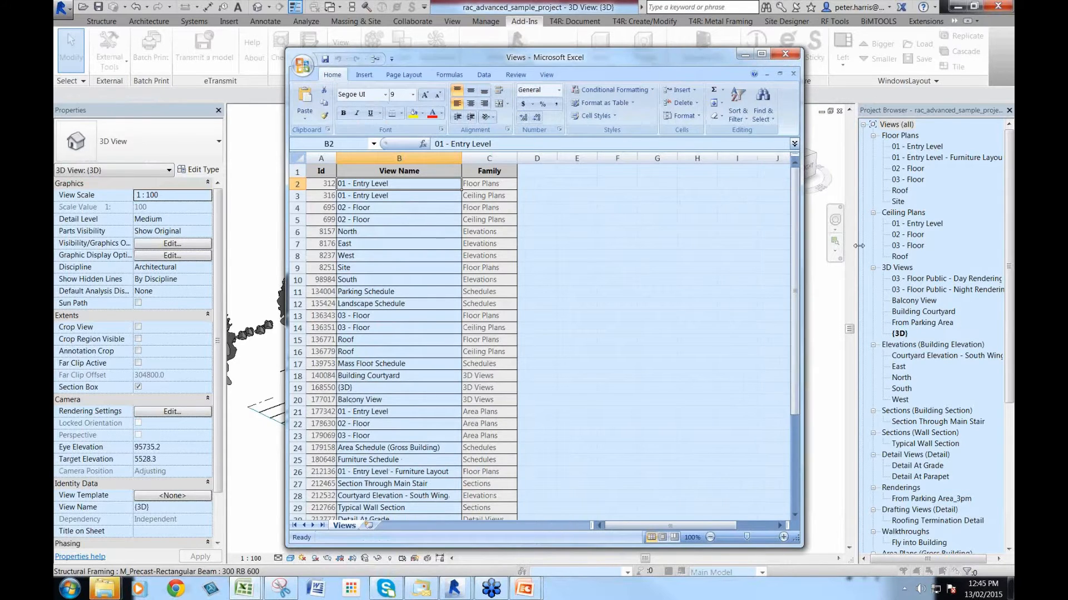
# Filter the Family column to show only Floor Plans
pyautogui.click(490, 158)
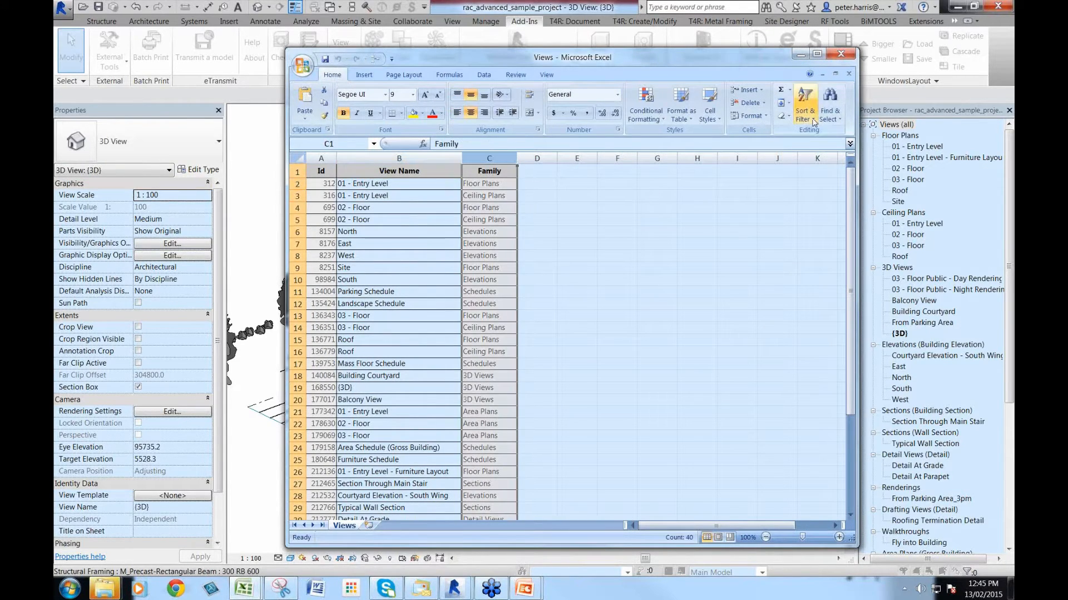
pyautogui.click(805, 106)
pyautogui.click(823, 174)
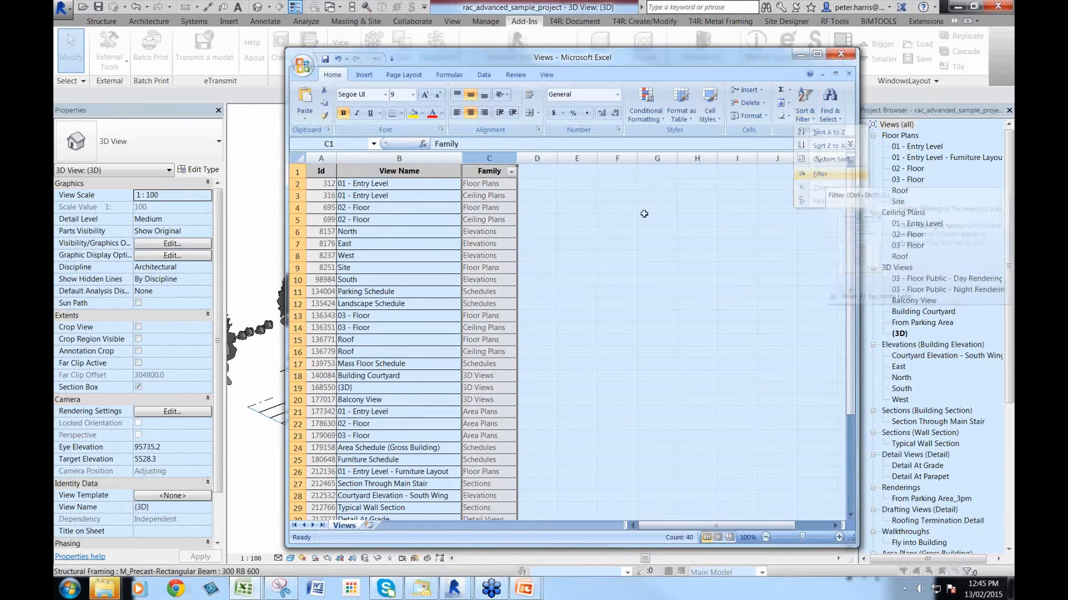
pyautogui.click(510, 172)
pyautogui.click(409, 267)
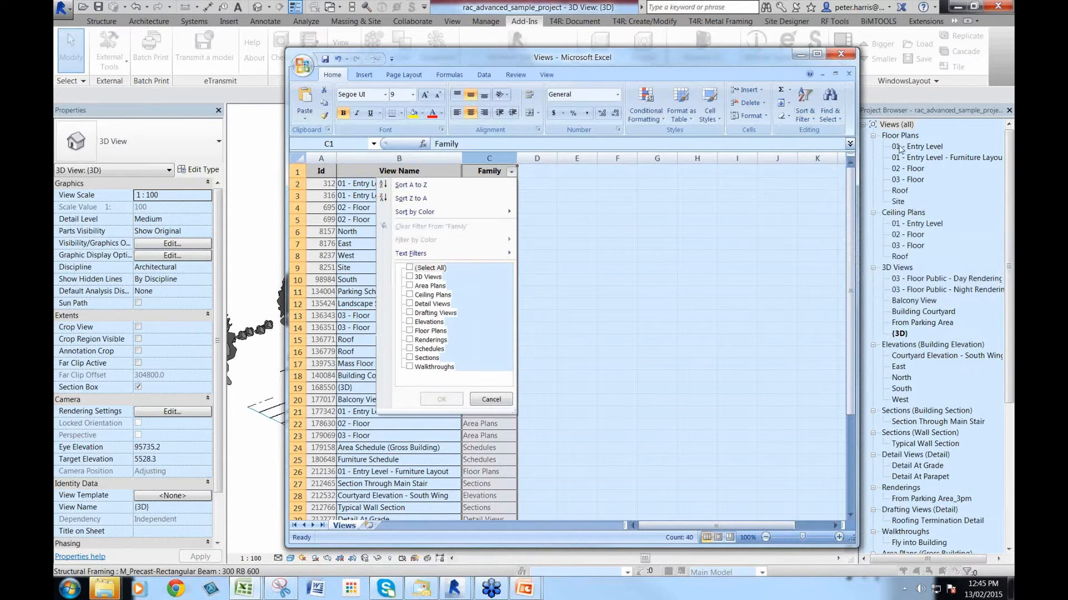
pyautogui.click(410, 331)
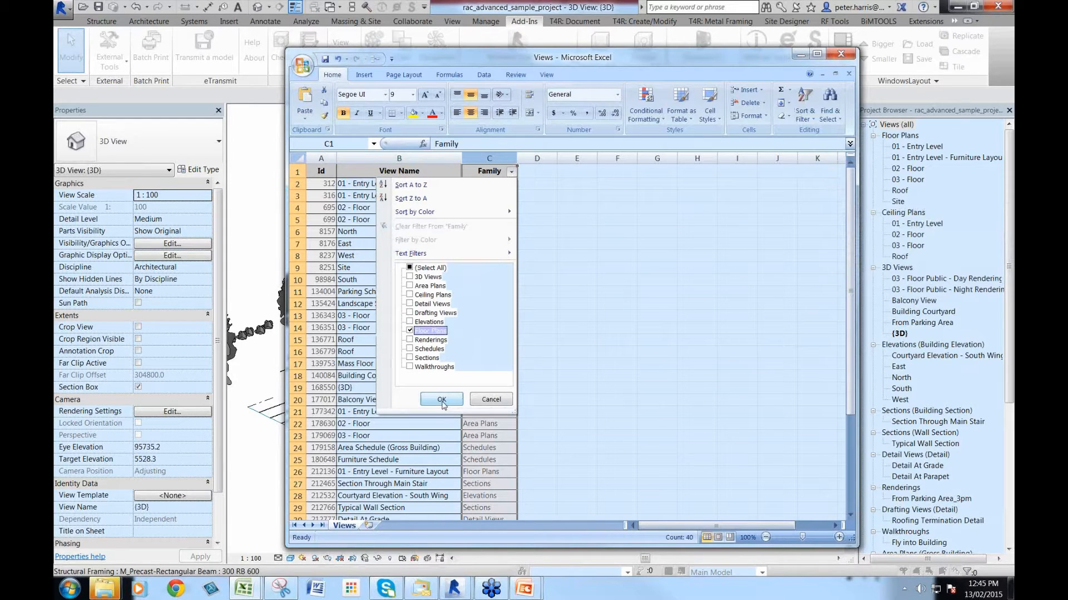
pyautogui.click(441, 399)
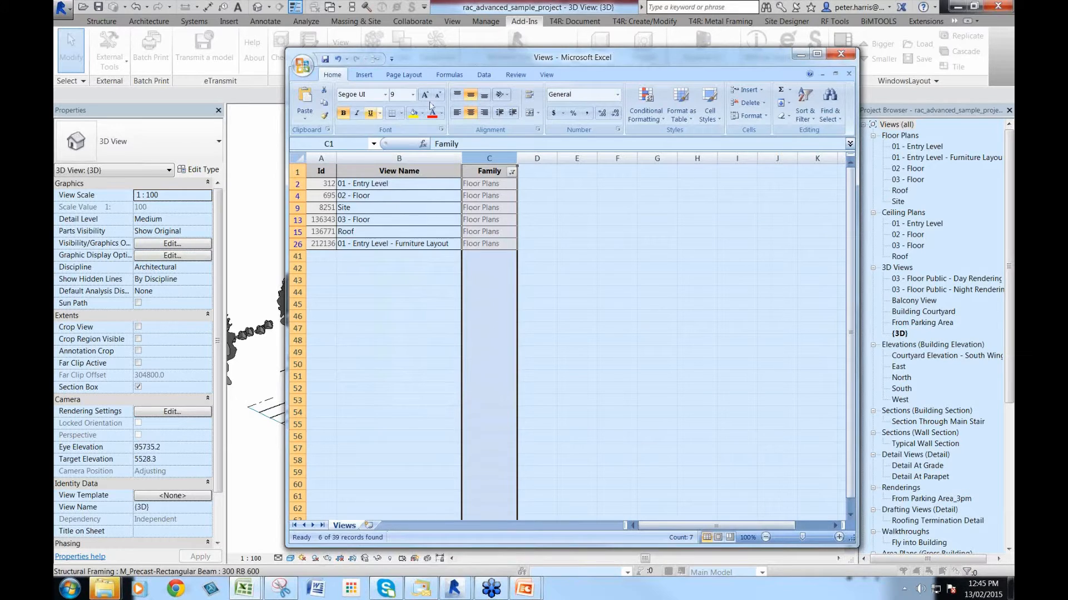
# Reset the Family column filter to show all view families
pyautogui.click(484, 75)
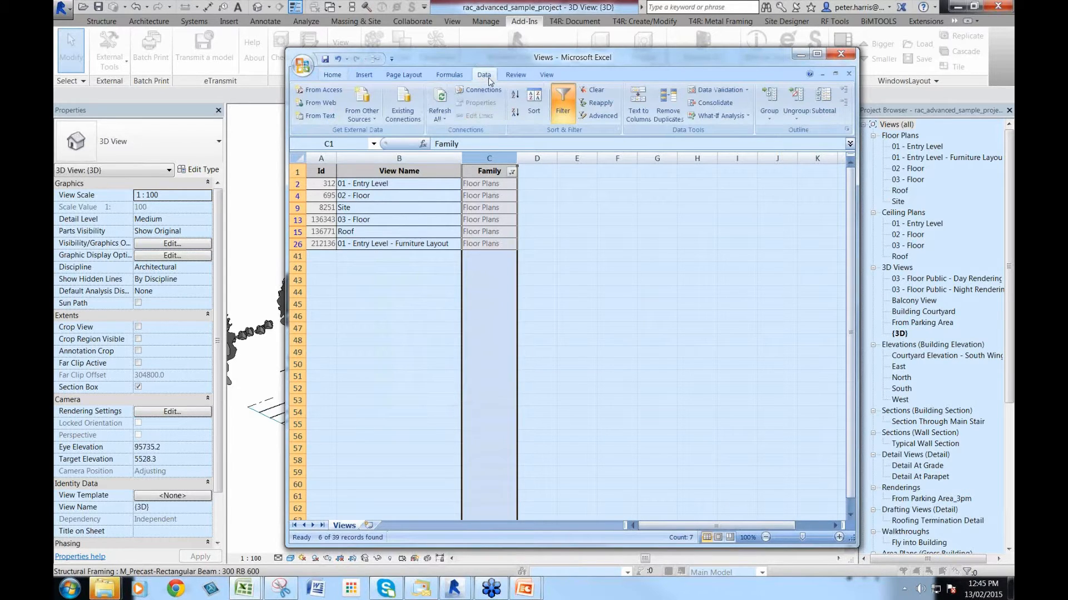
pyautogui.click(569, 244)
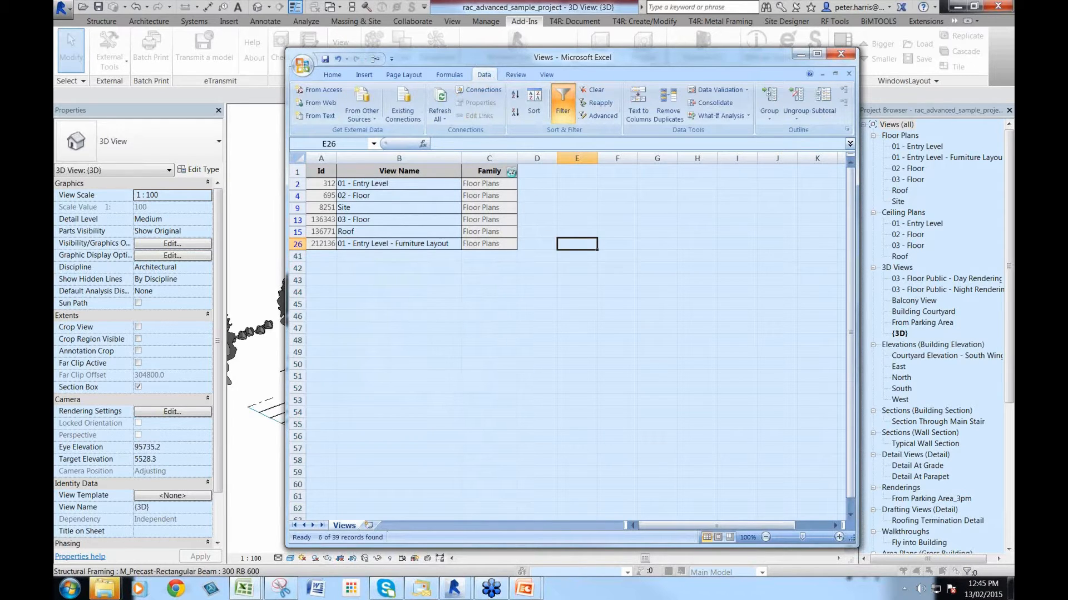
pyautogui.click(511, 171)
pyautogui.click(410, 268)
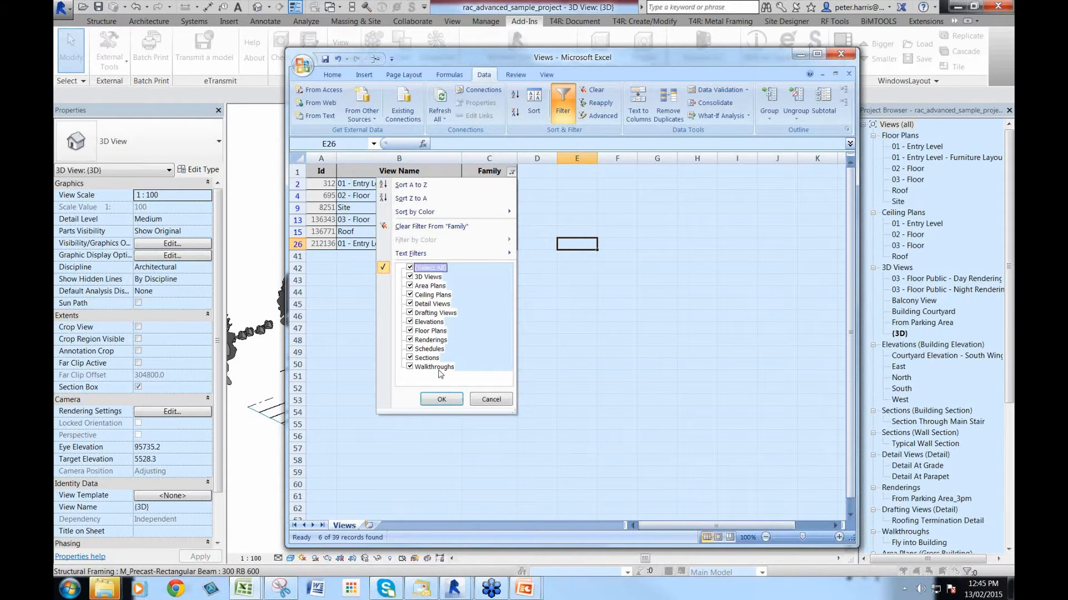
pyautogui.click(447, 400)
pyautogui.click(600, 308)
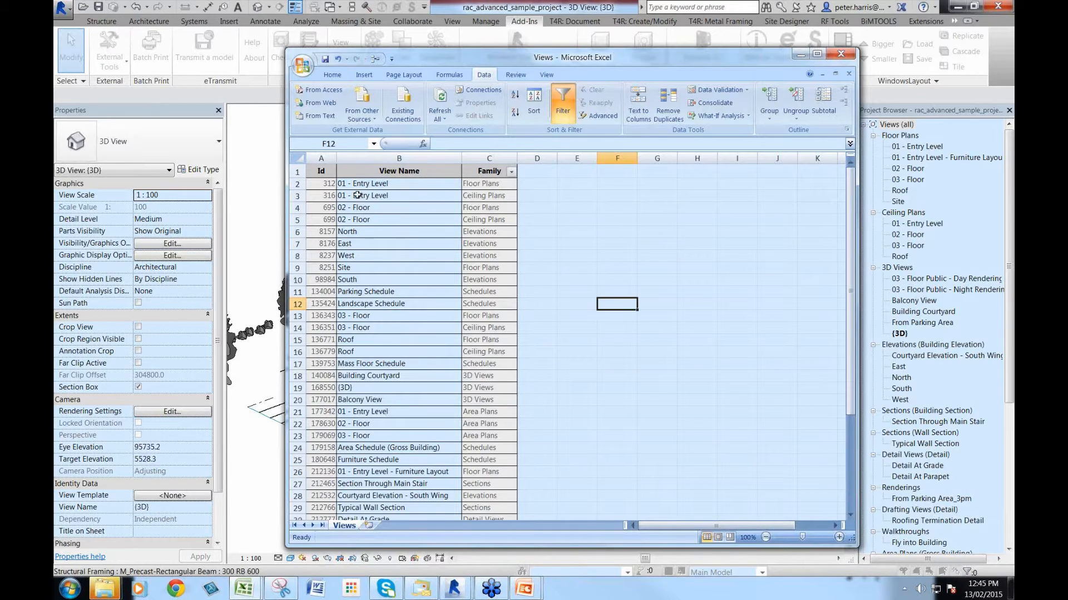
# Enter the formula =UPPER(B2) in cell E2 to convert the first view name to uppercase
pyautogui.click(361, 185)
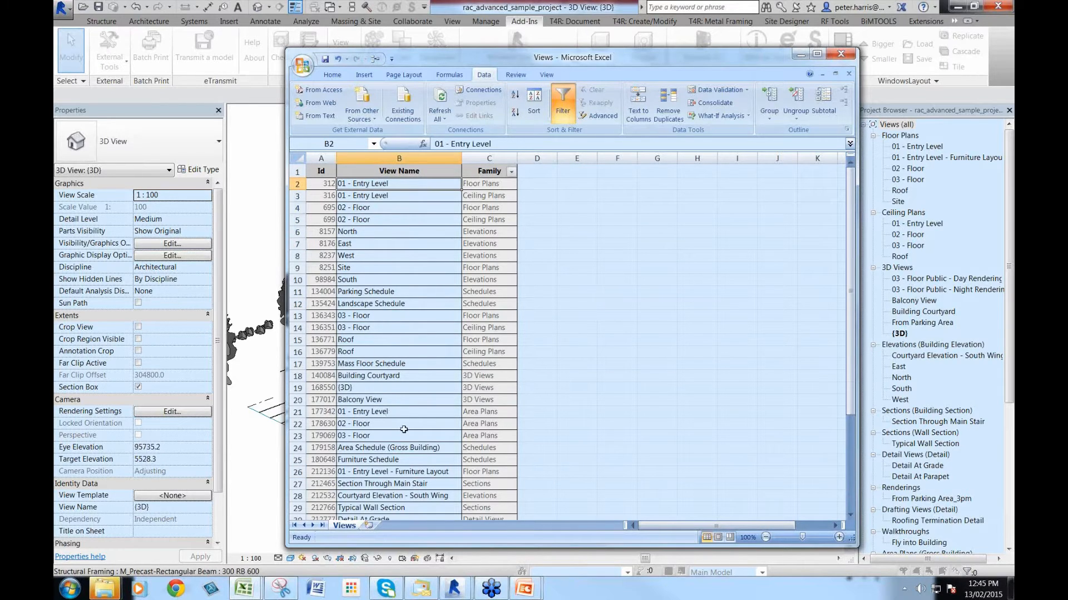
pyautogui.click(566, 185)
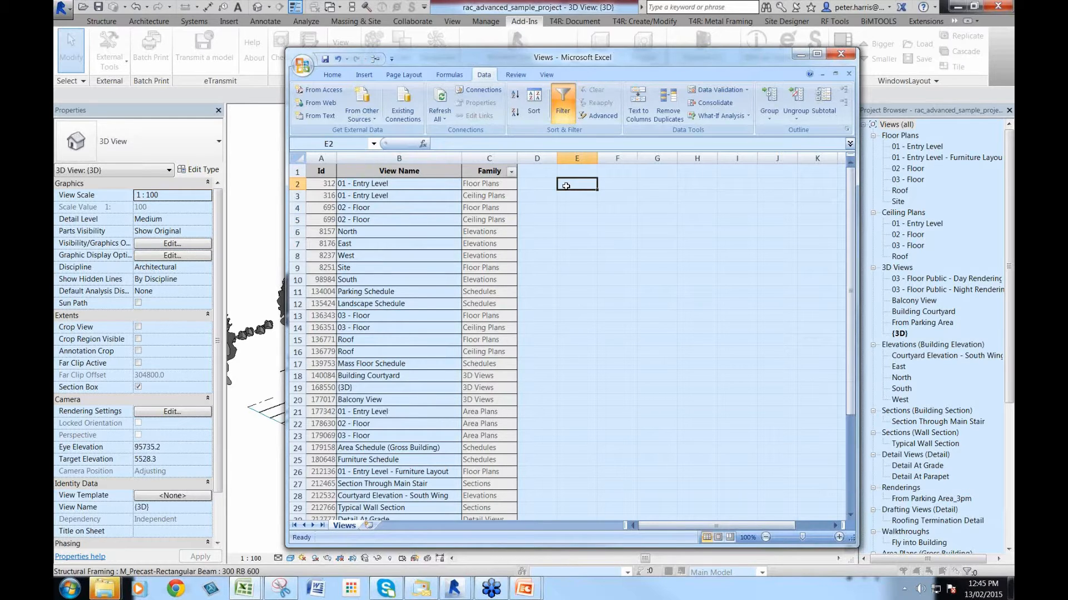
pyautogui.write('=u')
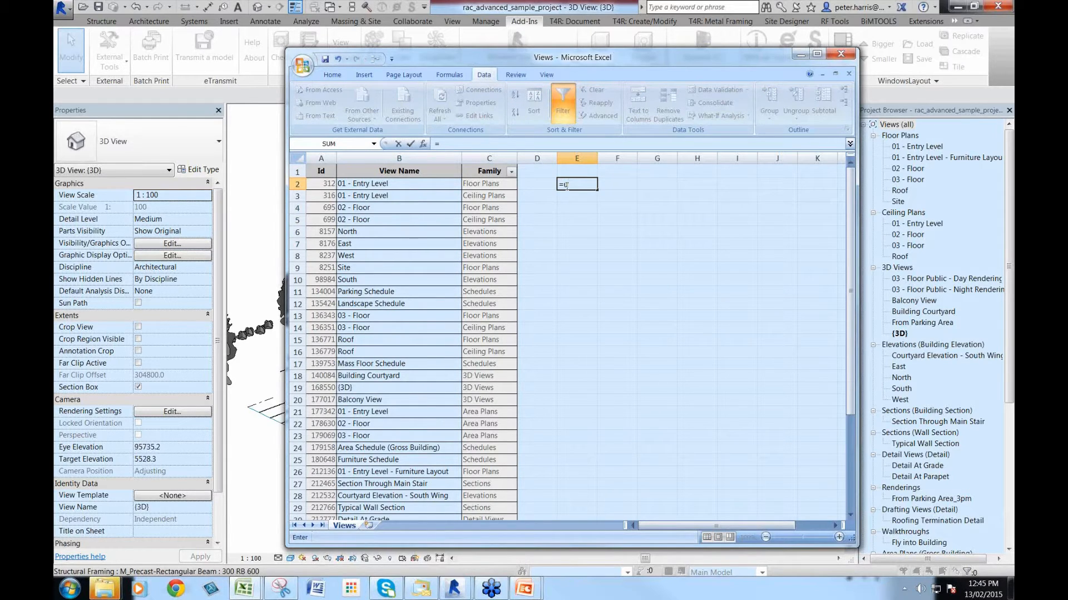
pyautogui.write('pper')
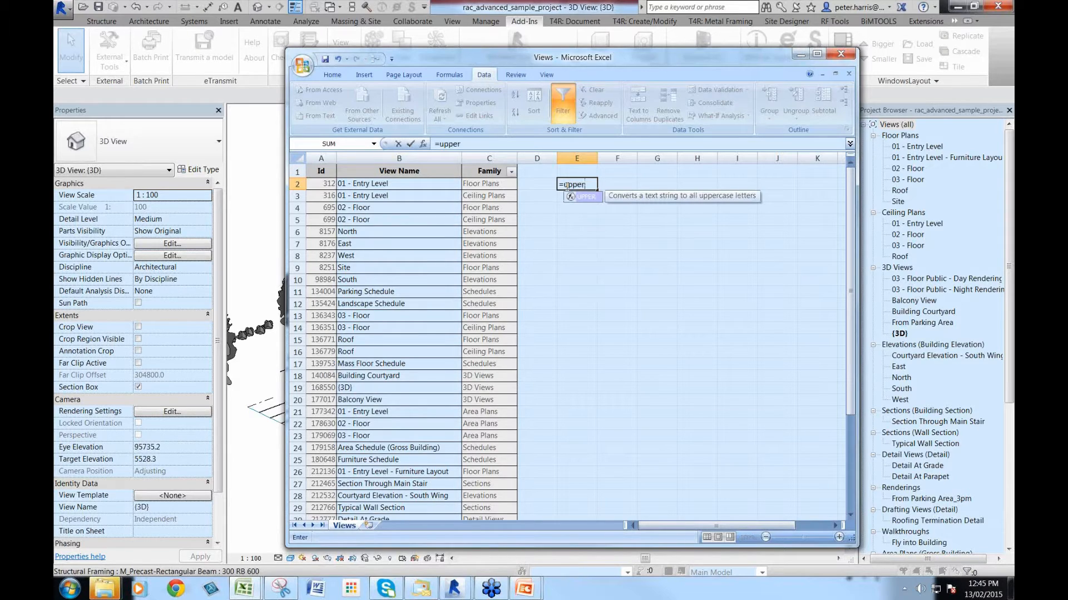
pyautogui.write('(')
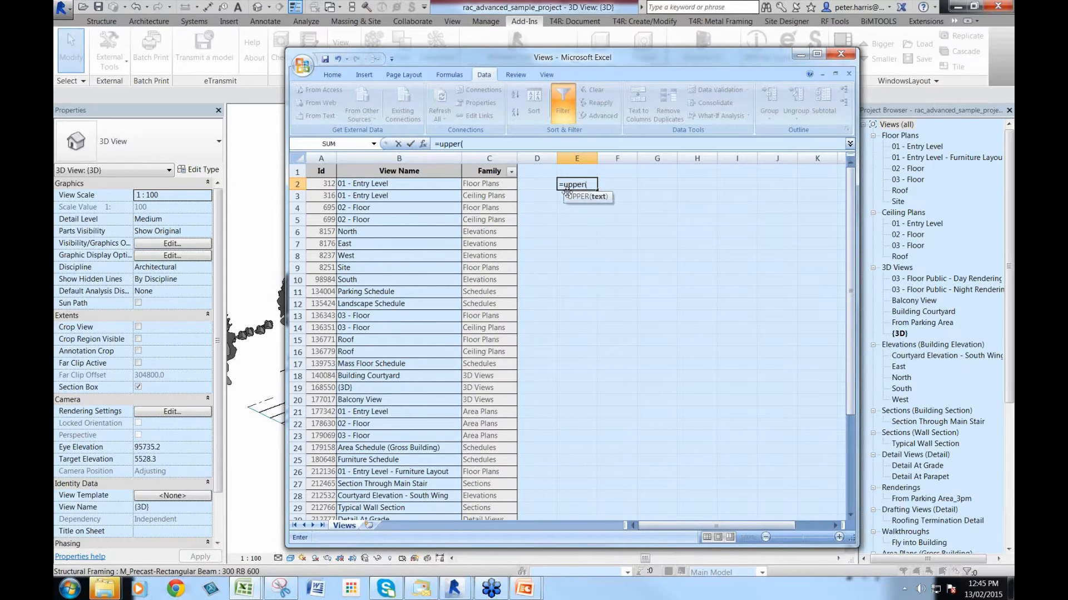
pyautogui.click(406, 185)
pyautogui.write(')')
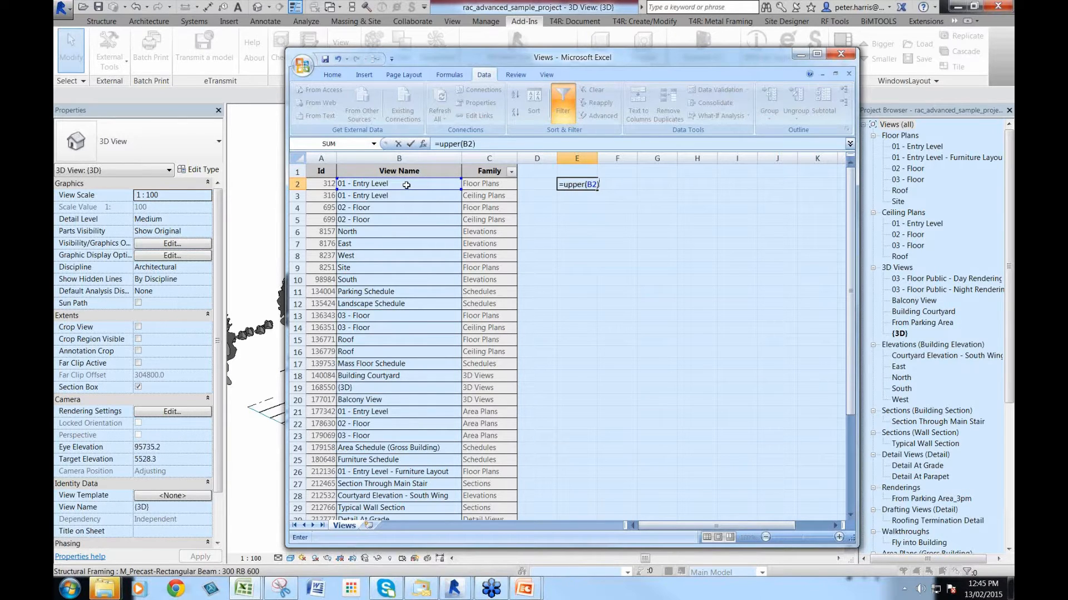
pyautogui.press('Return')
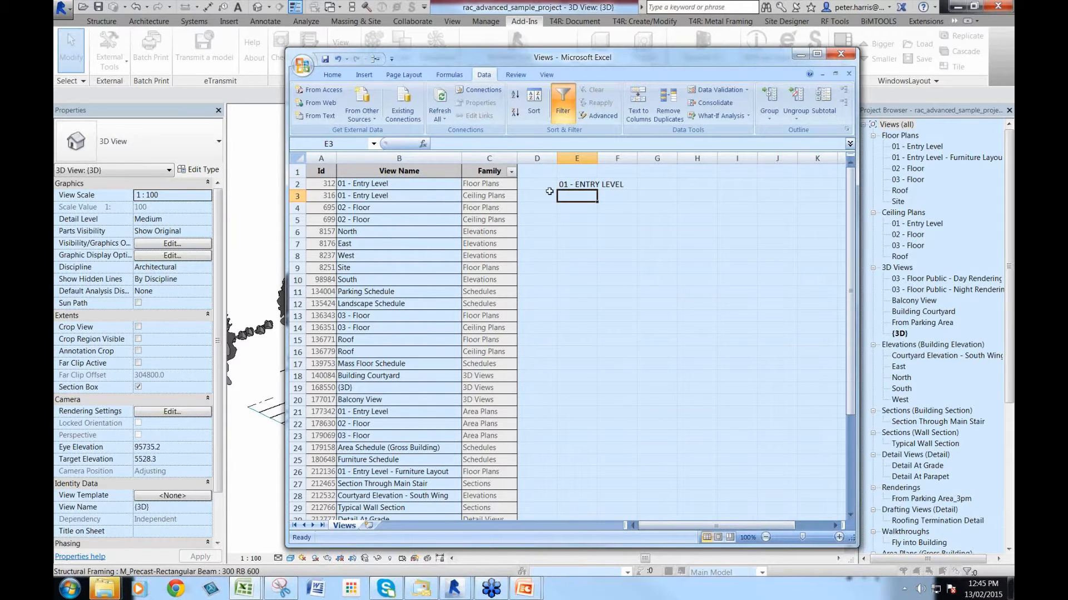
# Fill the uppercase formula from E2 down column E to row 40
pyautogui.click(577, 184)
pyautogui.moveTo(597, 190); pyautogui.dragTo(600, 490)
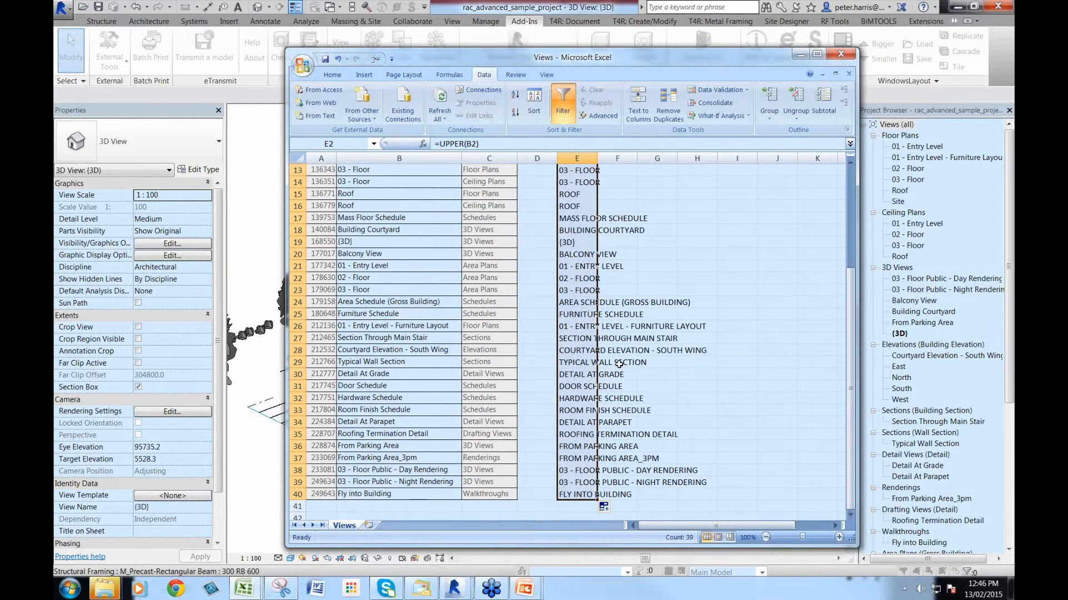
pyautogui.scroll(4, 341, 184)
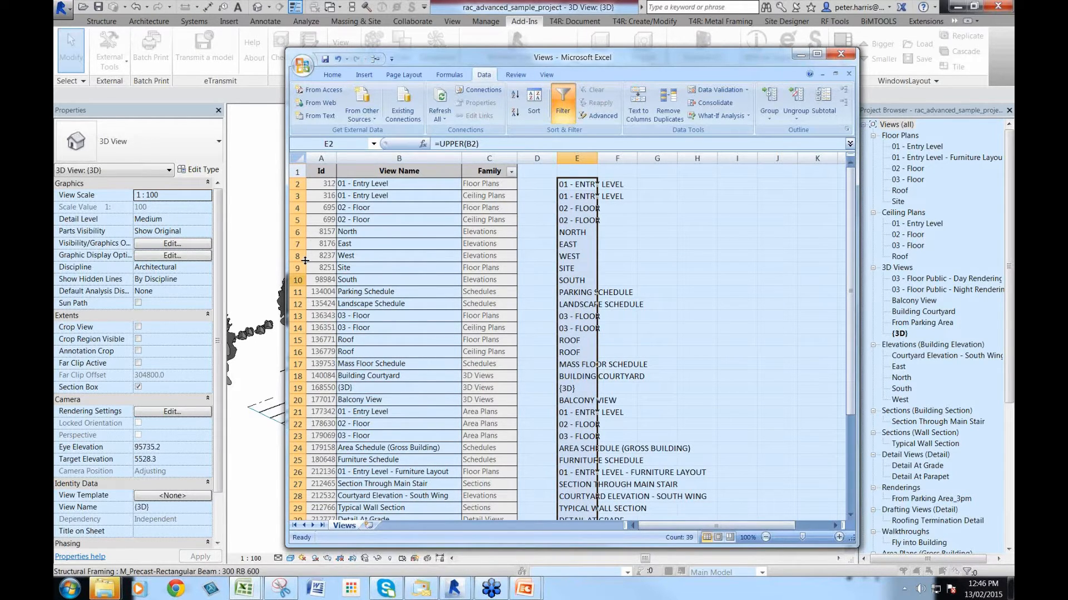
# Copy the uppercase names from E2 down column E and paste them as values into the View Name column starting at B2
pyautogui.click(582, 186)
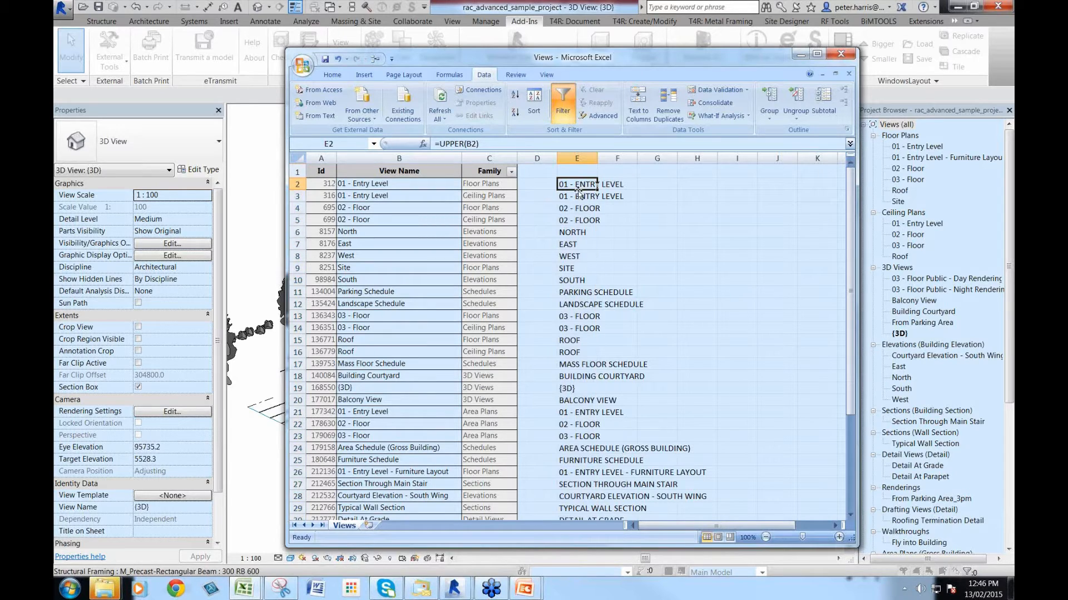
pyautogui.moveTo(581, 188); pyautogui.dragTo(612, 477)
pyautogui.hotkey('ctrl', 'c')
pyautogui.scroll(4, 621, 327)
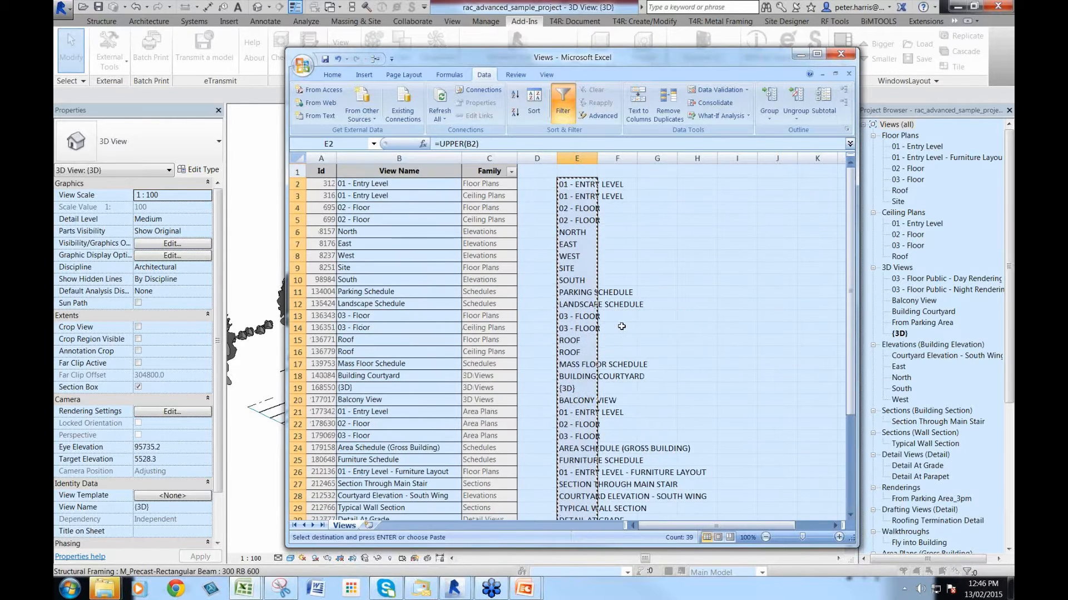
pyautogui.click(371, 187)
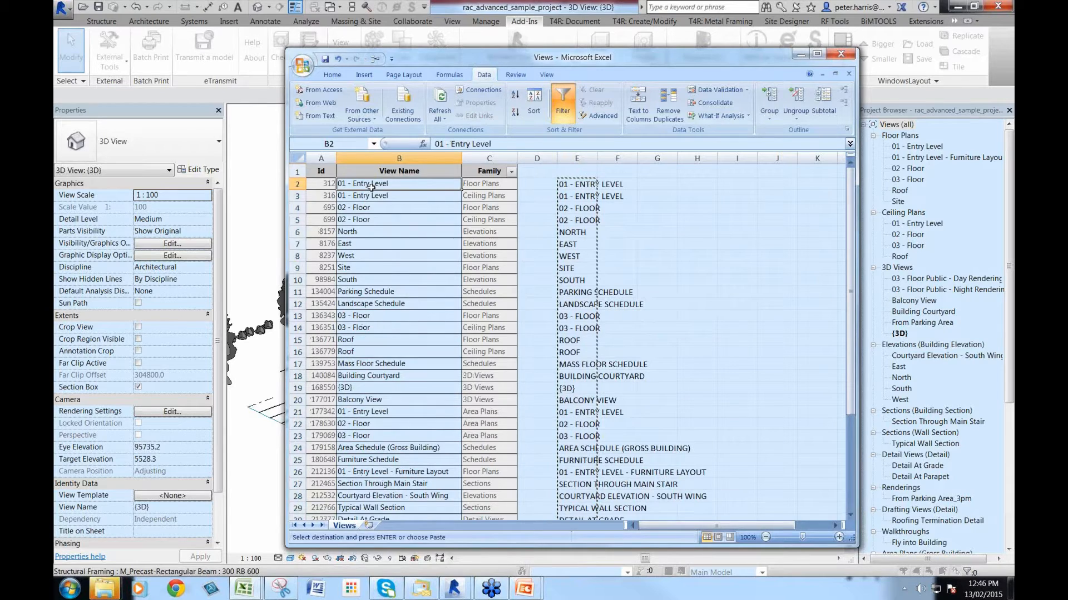
pyautogui.rightClick(372, 188)
pyautogui.press('Escape')
pyautogui.hotkey('ctrl', 'alt', 'v')
pyautogui.press('v')
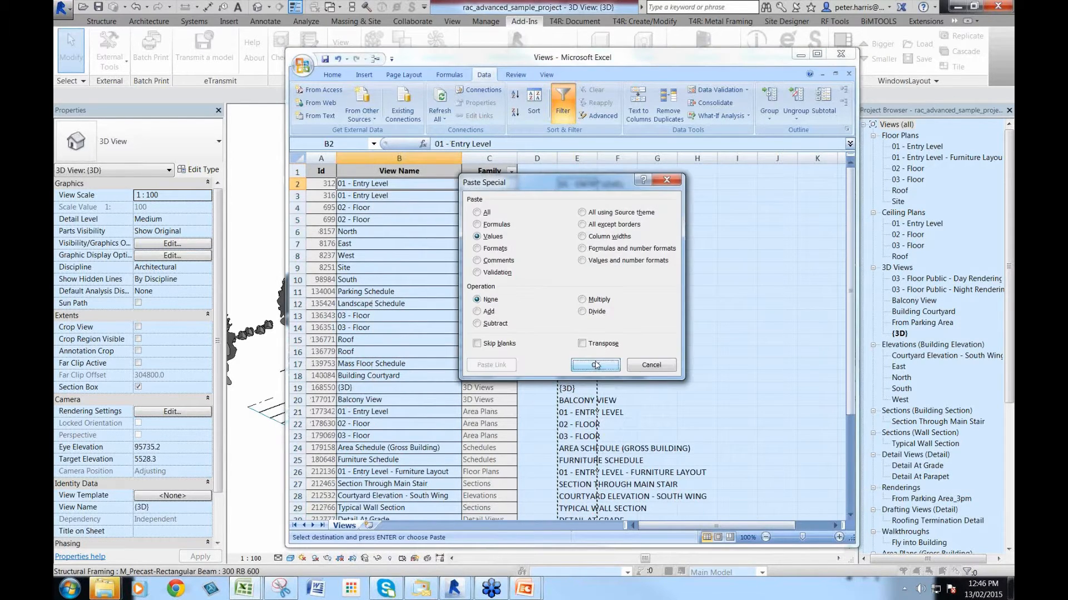
pyautogui.click(595, 365)
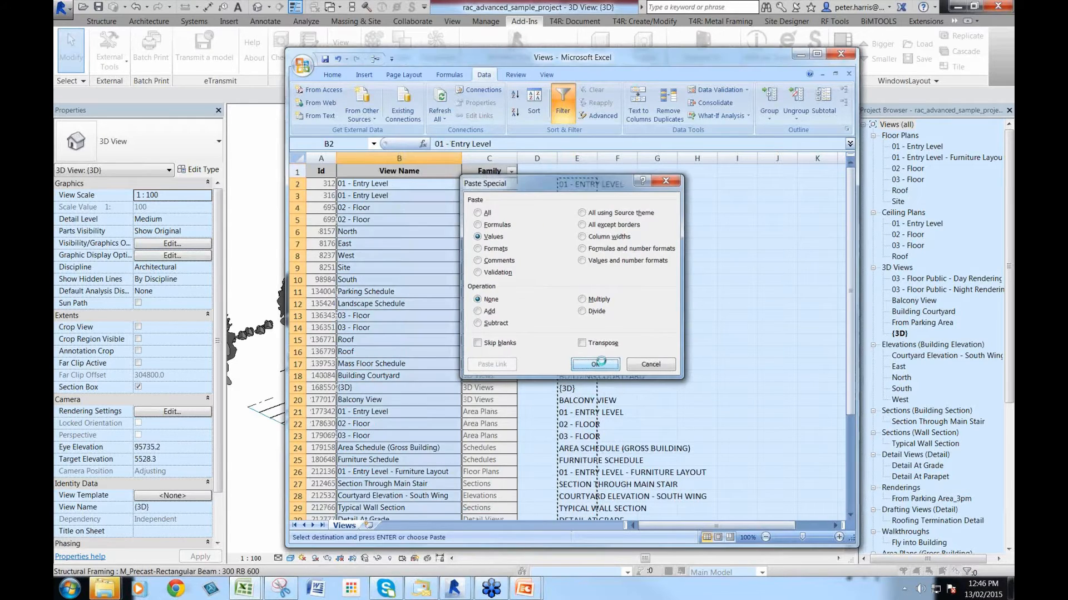
pyautogui.click(633, 209)
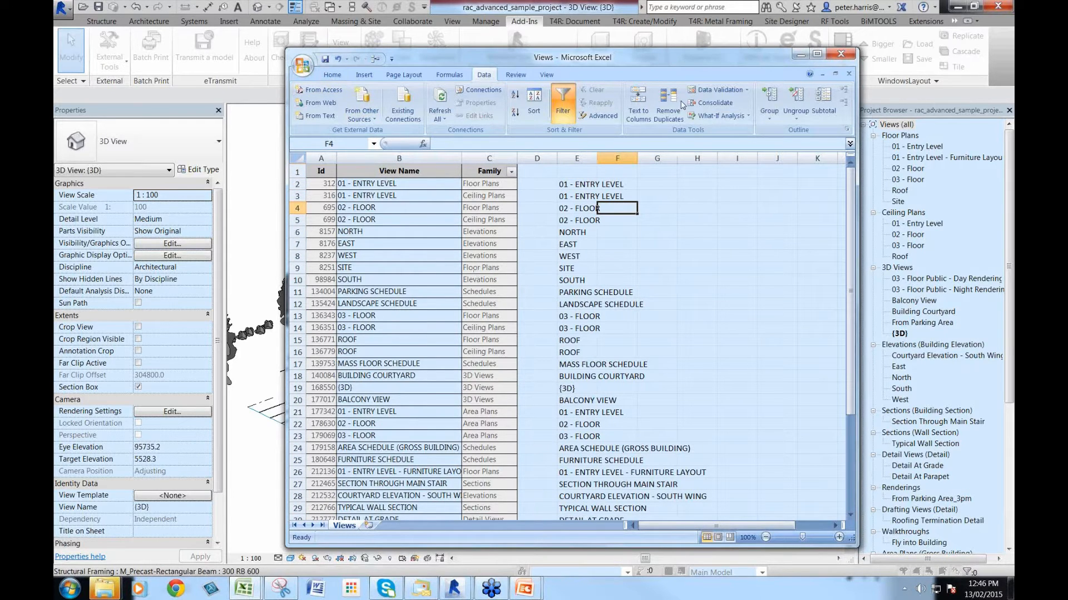
# Close the Views workbook, minimize Excel, and open the Views Excel file for import through Ideate BIMLink in Revit
pyautogui.click(840, 54)
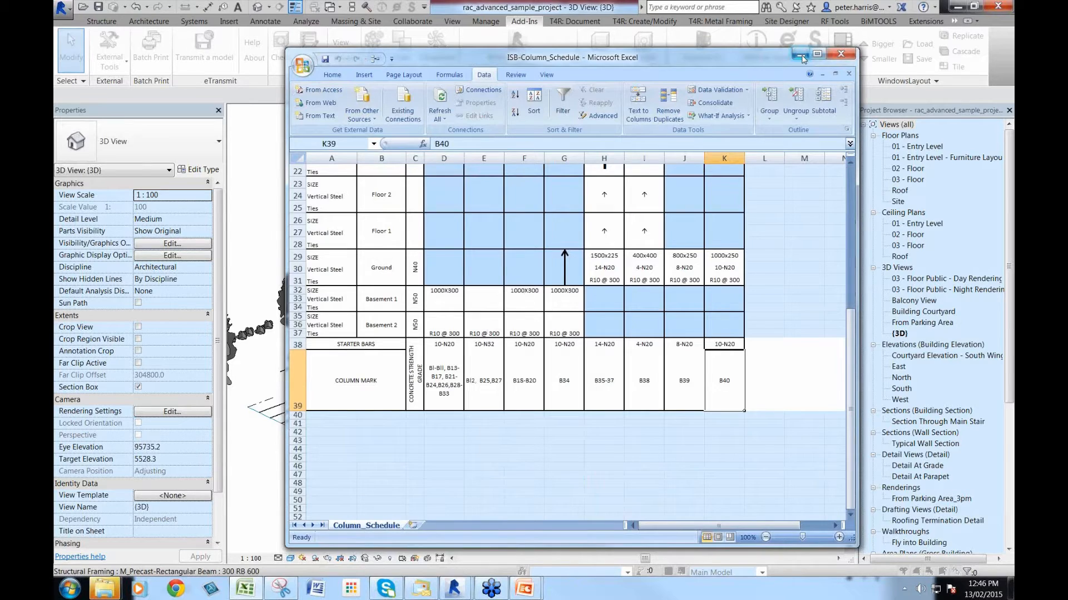
pyautogui.click(801, 55)
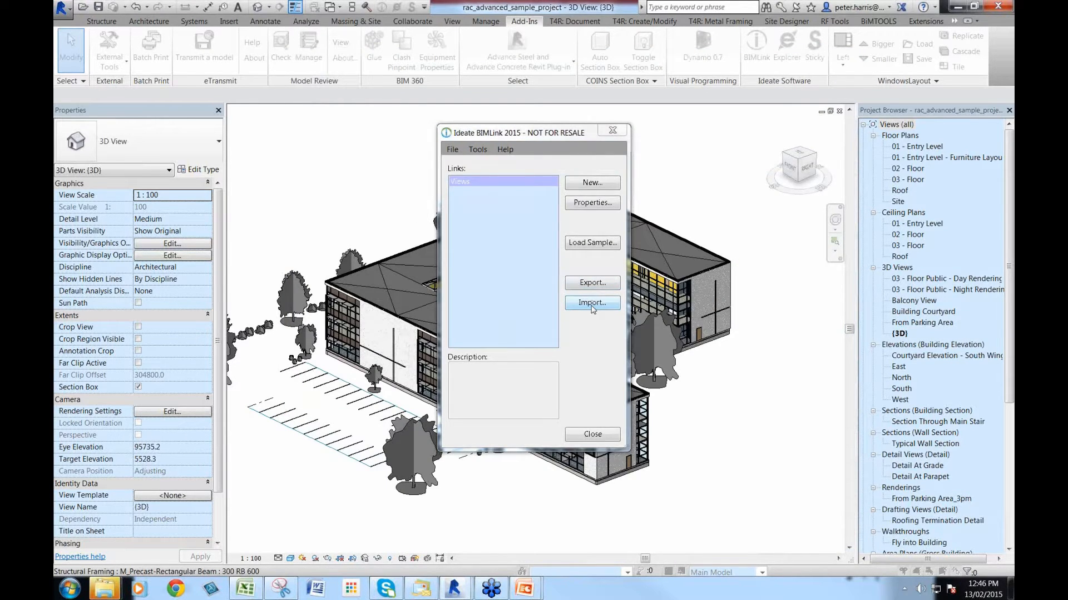
pyautogui.click(592, 303)
pyautogui.click(523, 233)
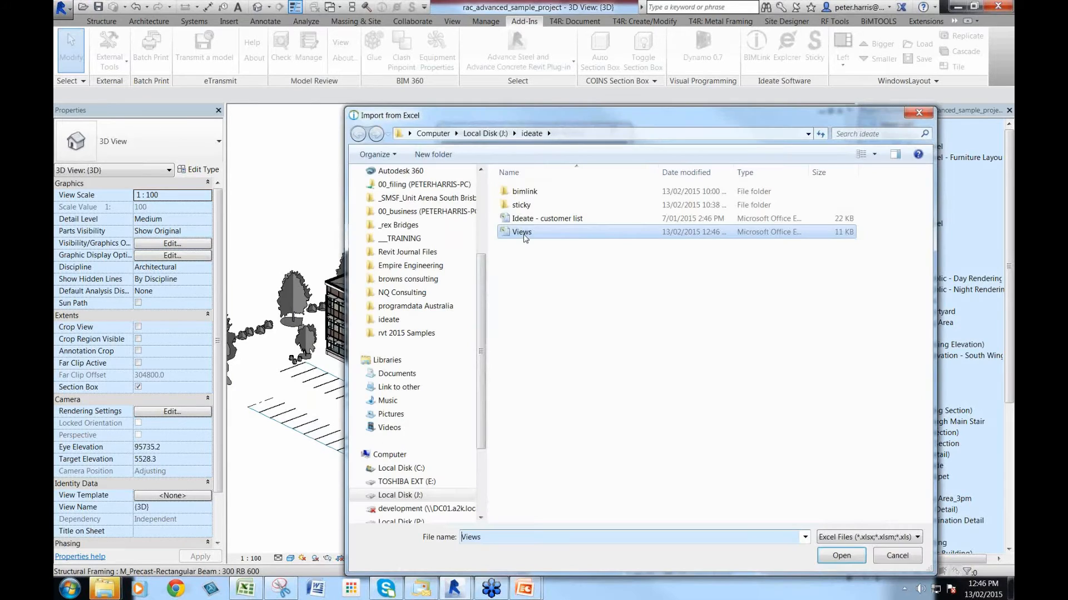
pyautogui.click(842, 555)
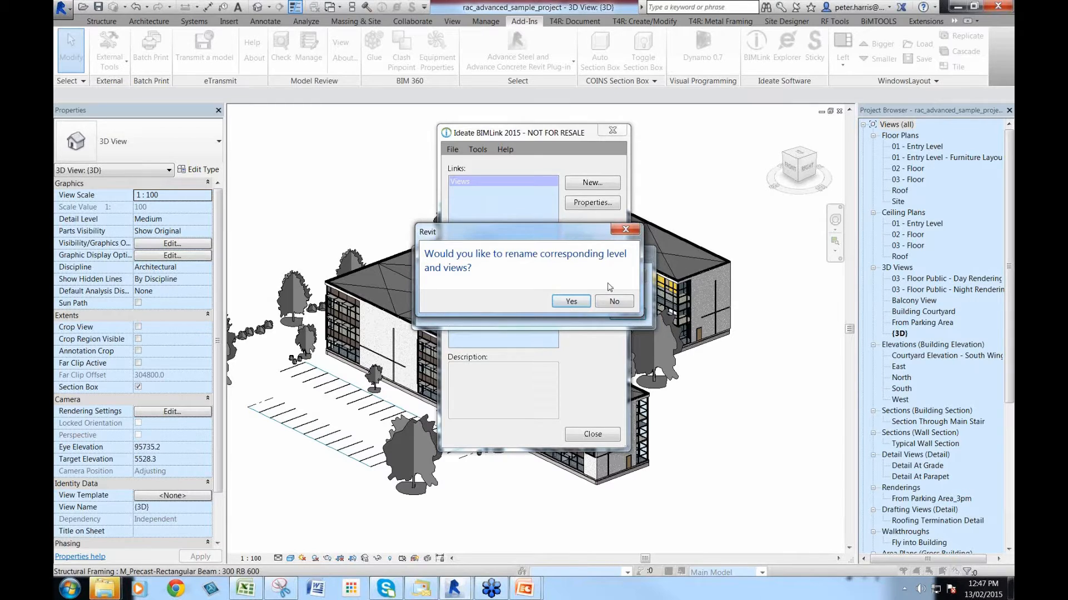
# Decline renaming the corresponding levels and views, and import the uppercase view names into the Revit project
pyautogui.click(610, 307)
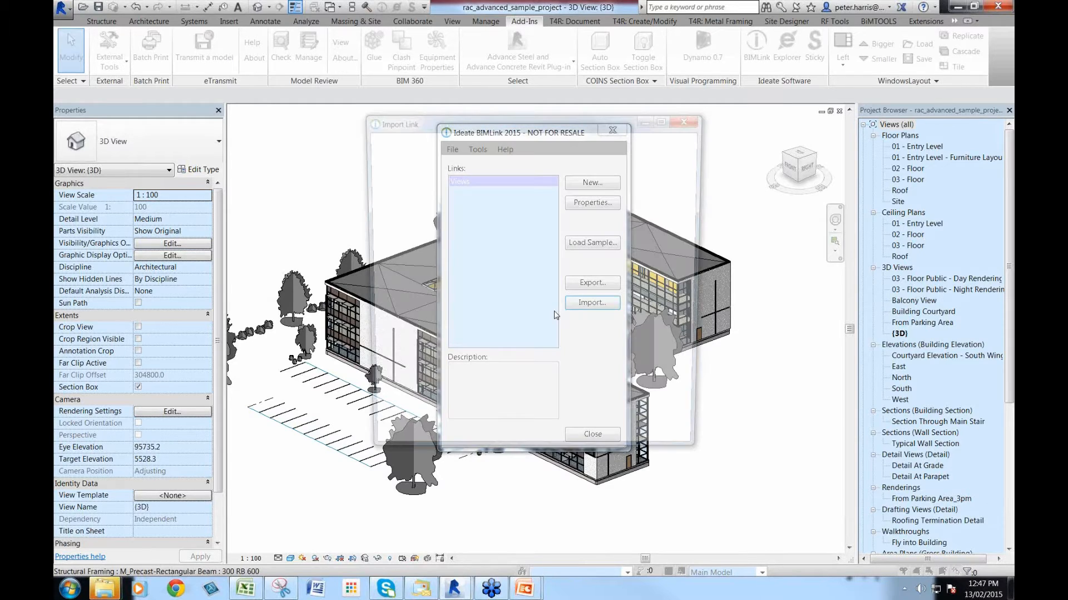
pyautogui.moveTo(588, 116); pyautogui.dragTo(523, 92)
pyautogui.press('ctrl')
pyautogui.press('ctrl')
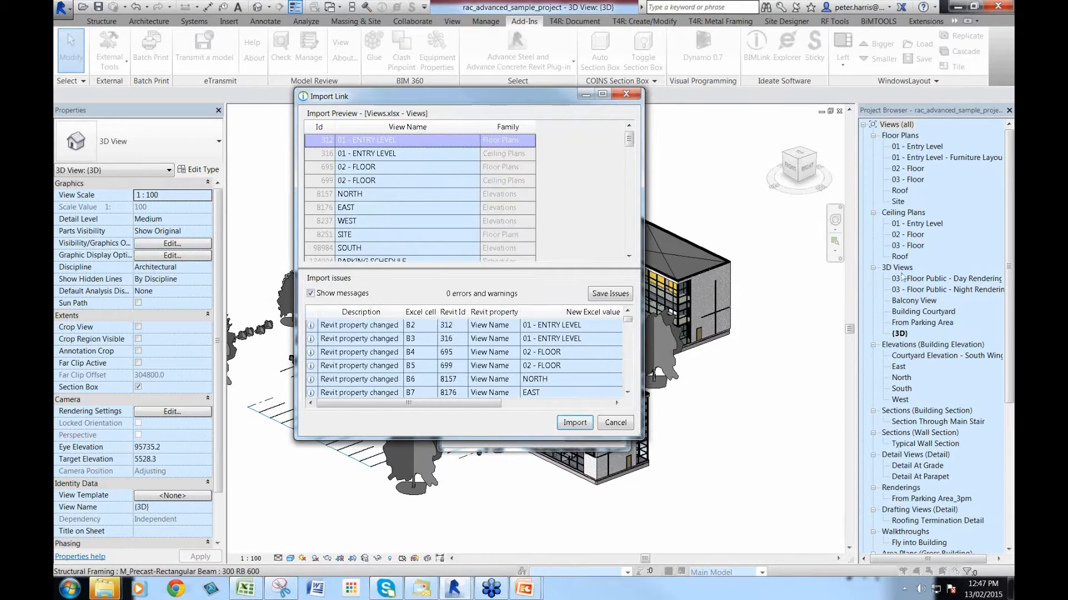
pyautogui.click(577, 424)
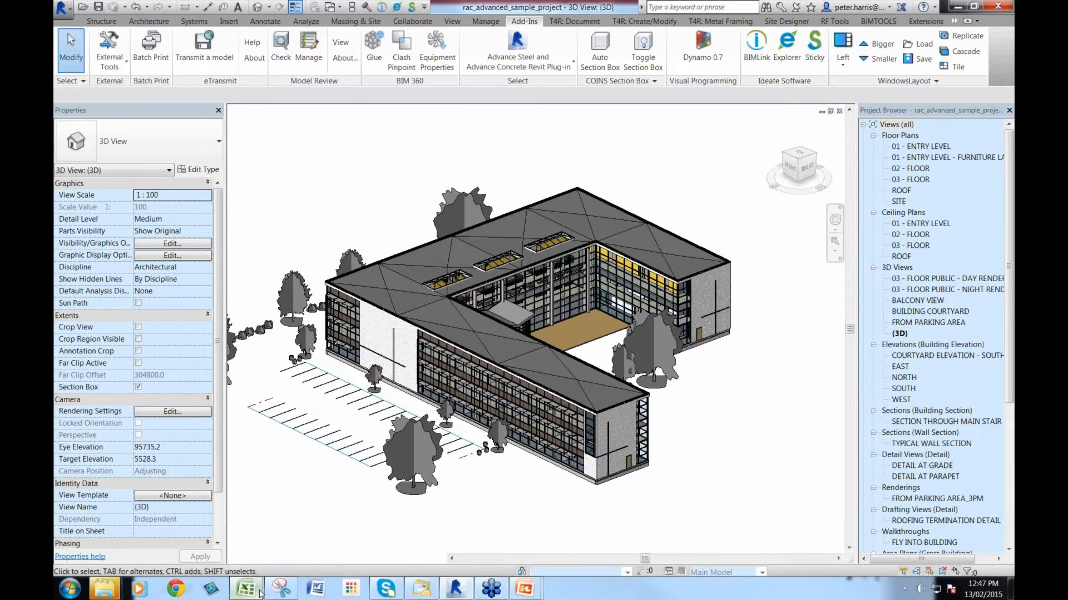
# Switch to the Views workbook in Excel, fit column E to its names, and enter STAGE 1 in cell G2
pyautogui.click(362, 531)
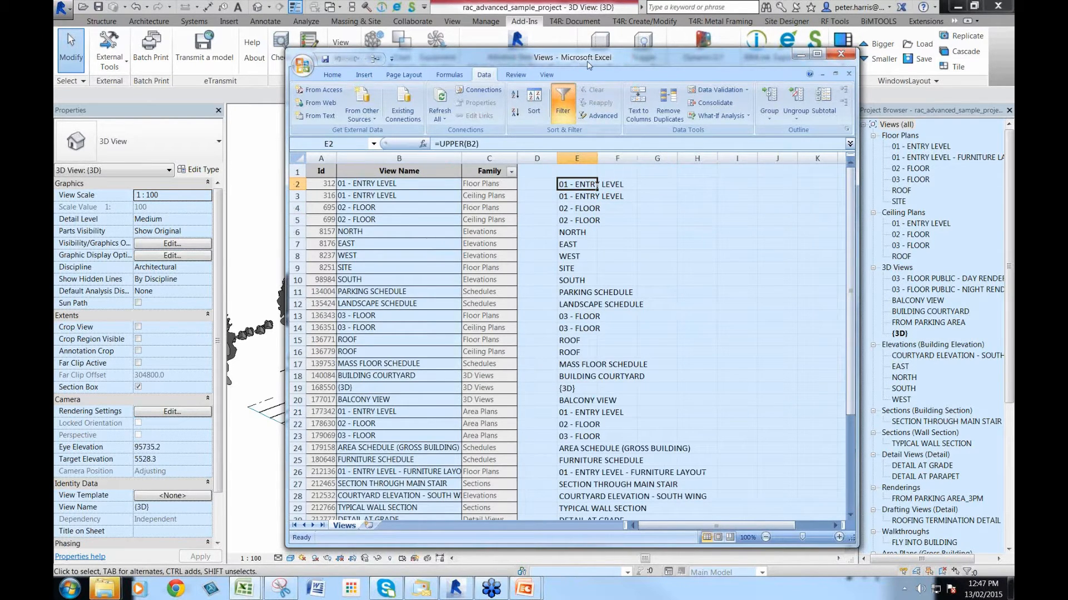
pyautogui.moveTo(589, 65); pyautogui.dragTo(559, 56)
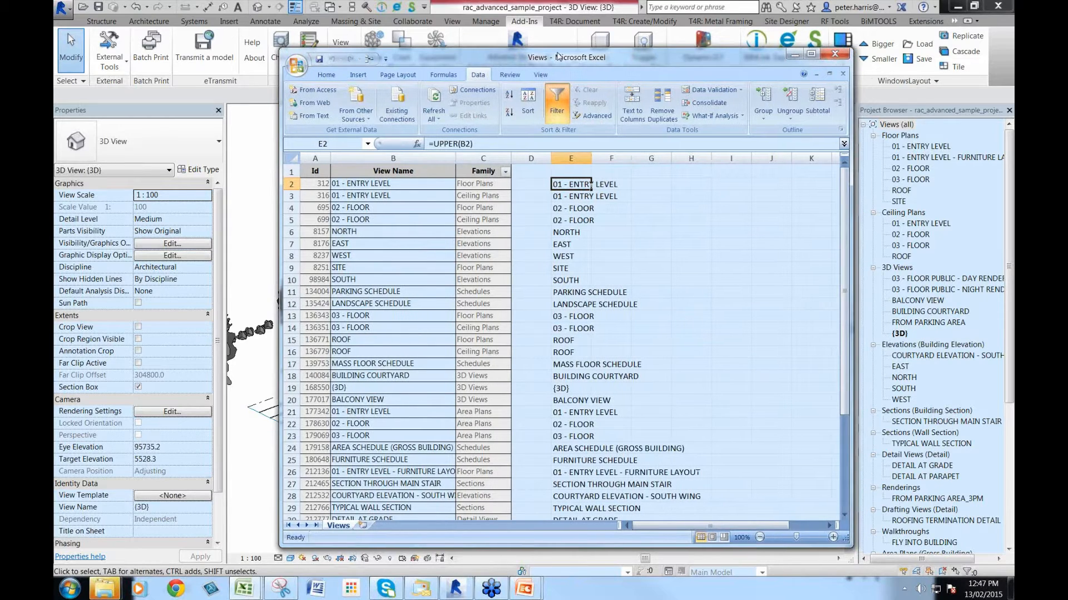
pyautogui.moveTo(559, 56); pyautogui.dragTo(476, 37)
pyautogui.click(662, 165)
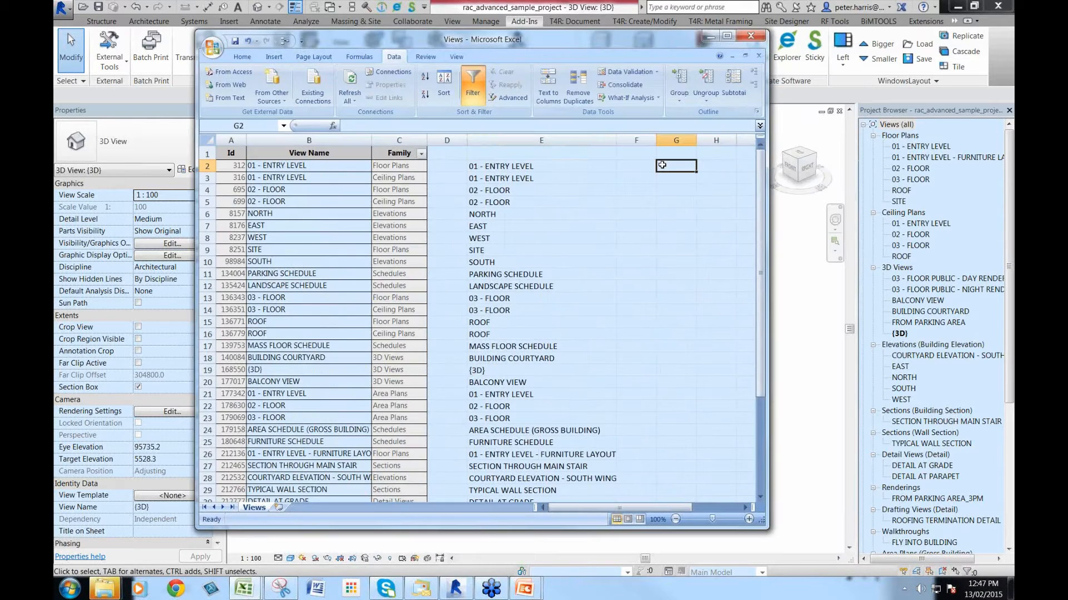
pyautogui.write('STAGE 1')
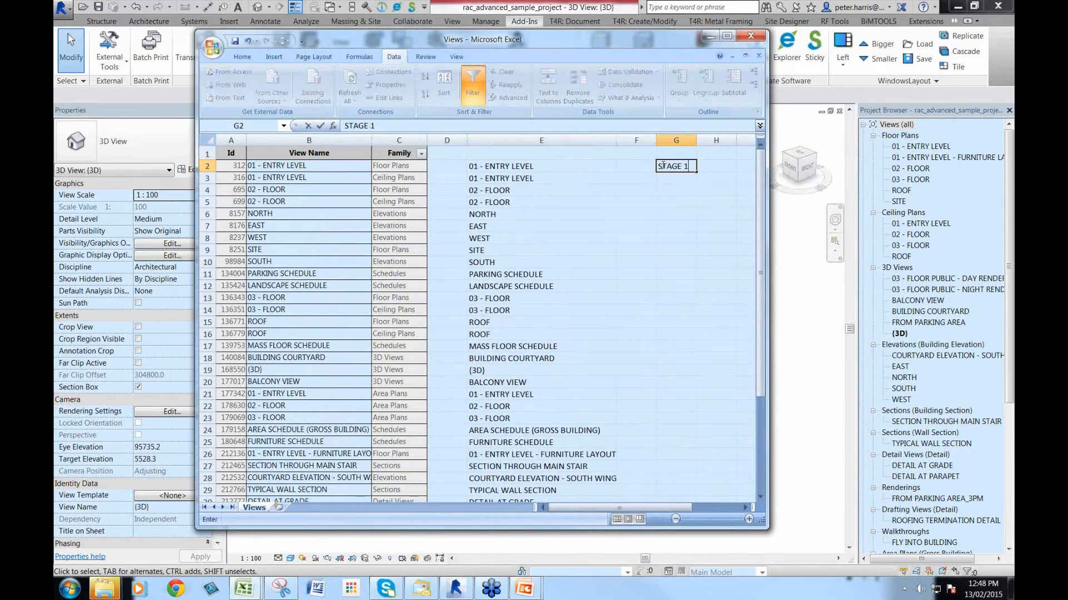
pyautogui.click(676, 225)
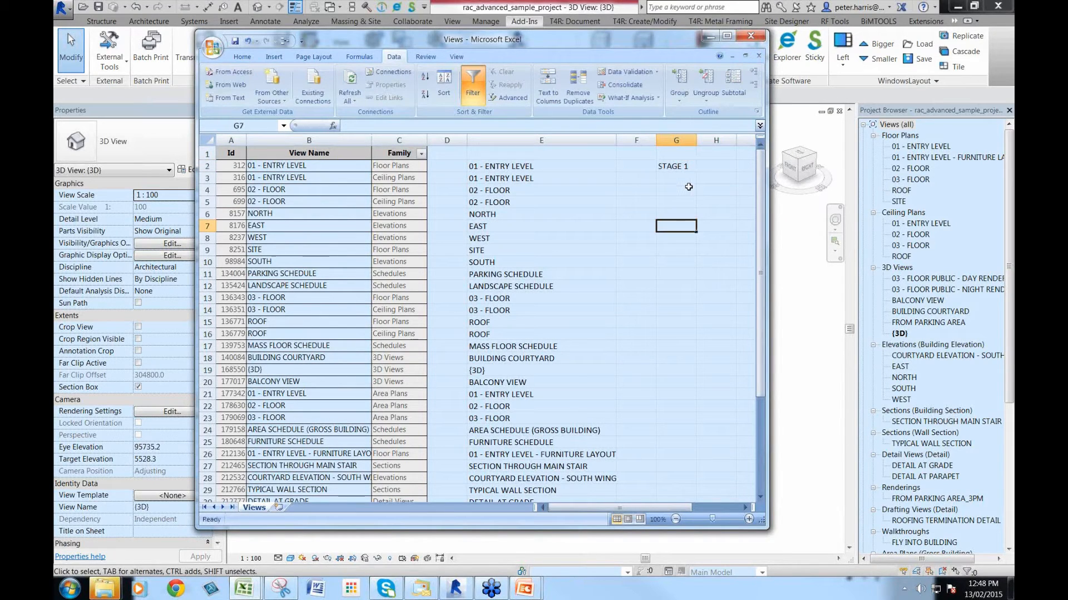
# Filter the Family column so that only the Floor Plans rows are shown
pyautogui.click(421, 154)
pyautogui.click(320, 250)
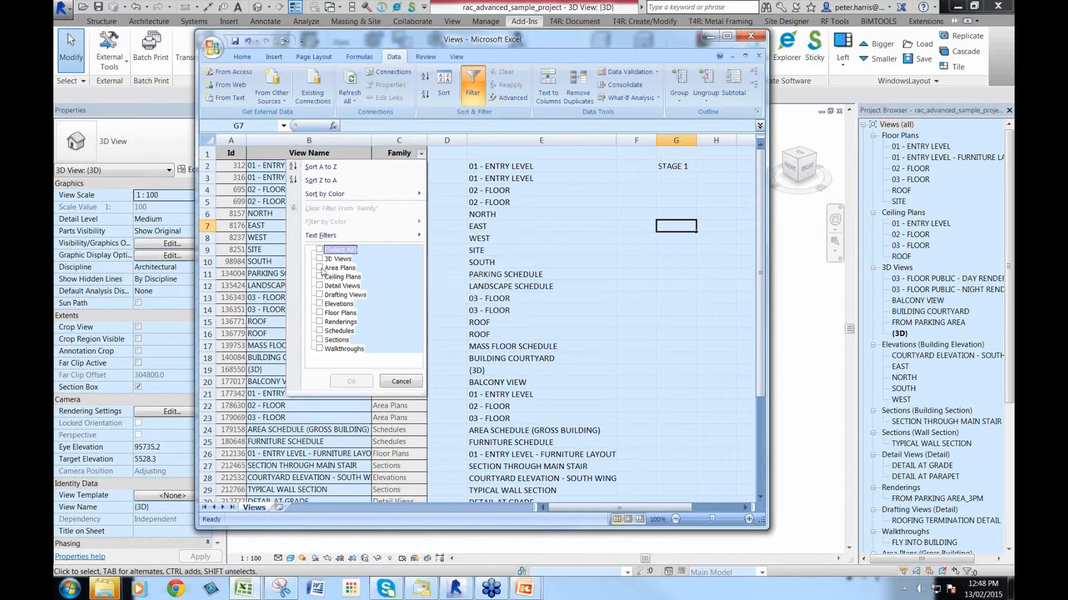
pyautogui.click(320, 313)
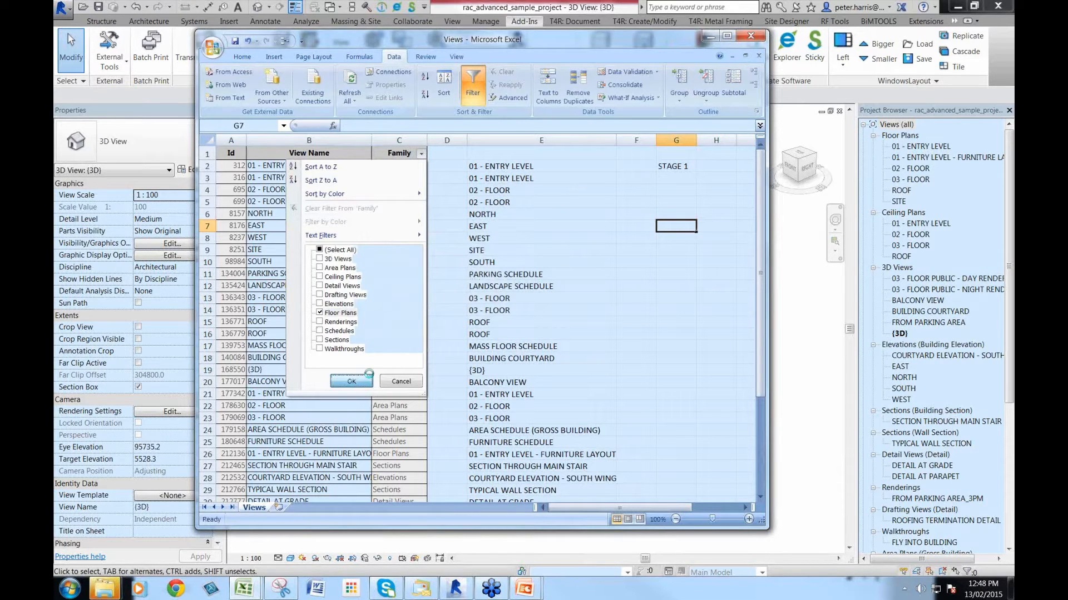
pyautogui.click(352, 382)
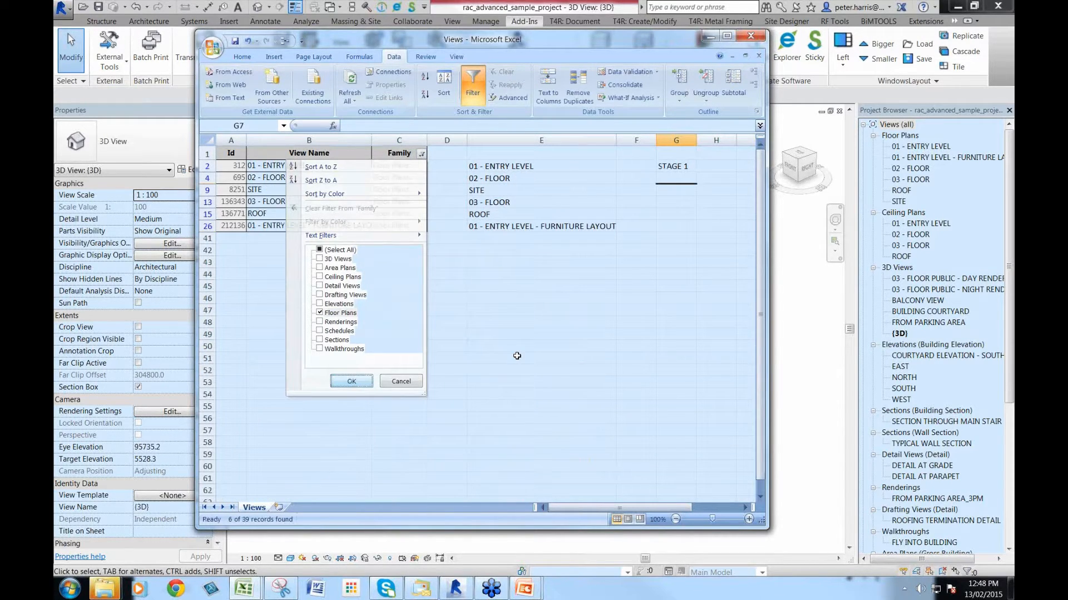
# Enter the formula =CONCATENATE(G2,"-",E2) in cell I2 to prefix the first view name with the stage
pyautogui.click(683, 167)
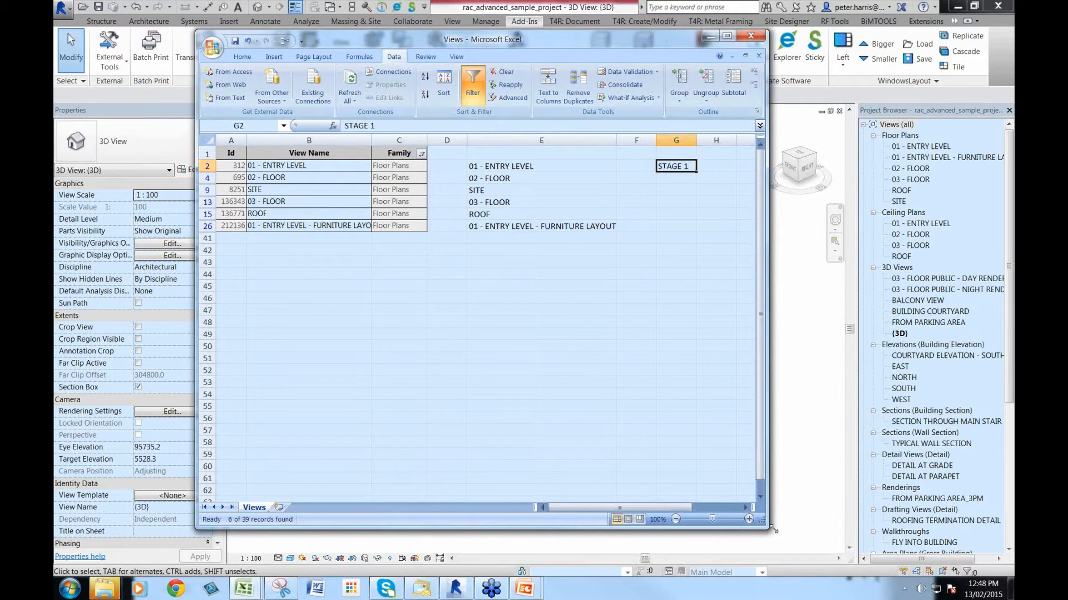
pyautogui.moveTo(774, 530); pyautogui.dragTo(855, 523)
pyautogui.click(735, 165)
pyautogui.write('=')
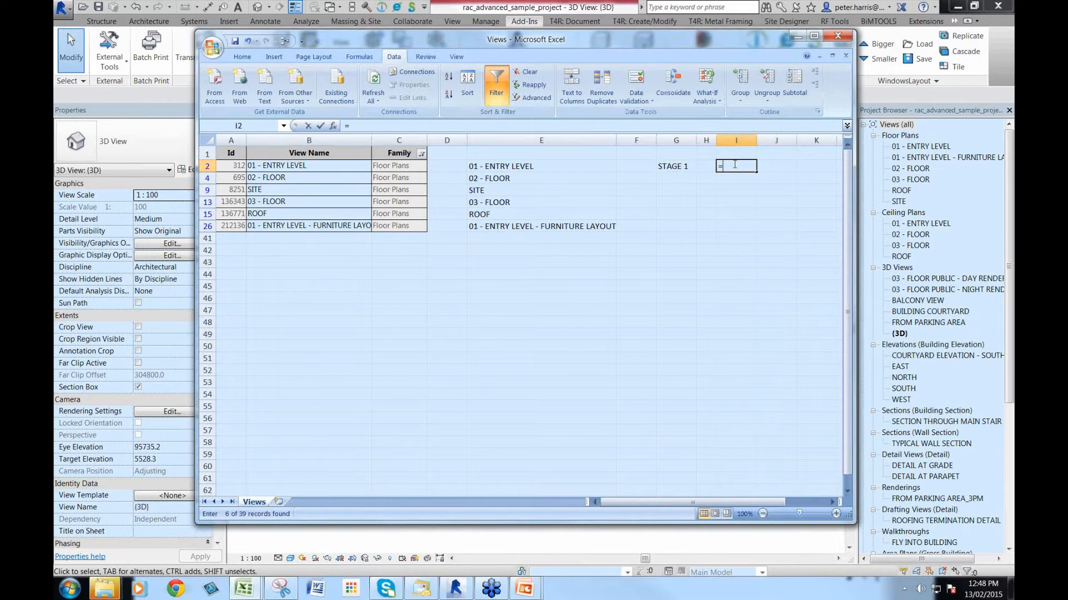
pyautogui.write('CON')
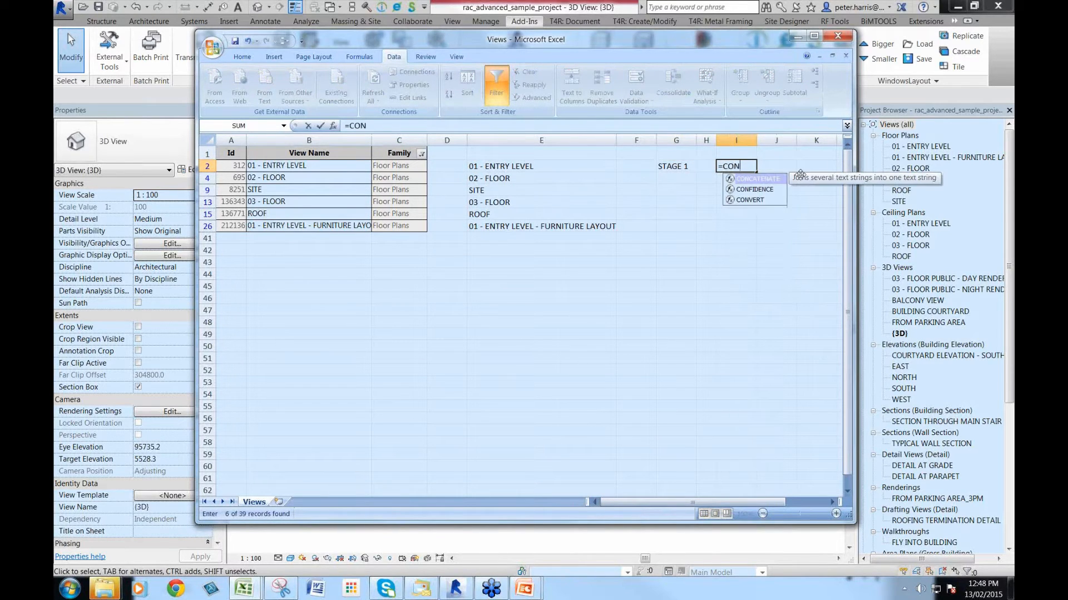
pyautogui.doubleClick(769, 181)
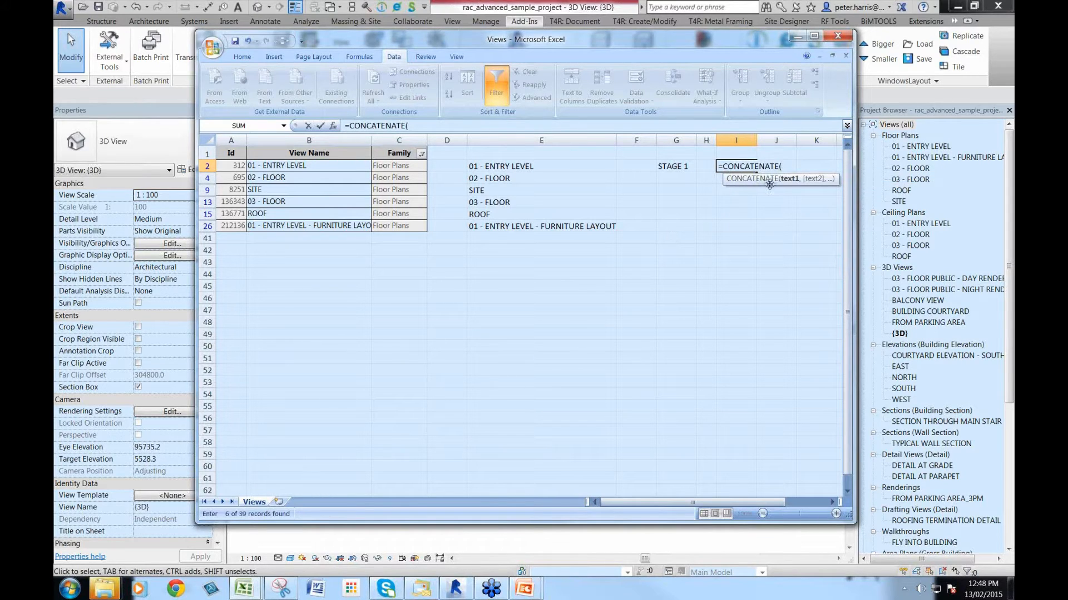
pyautogui.click(674, 165)
pyautogui.write(',"-')
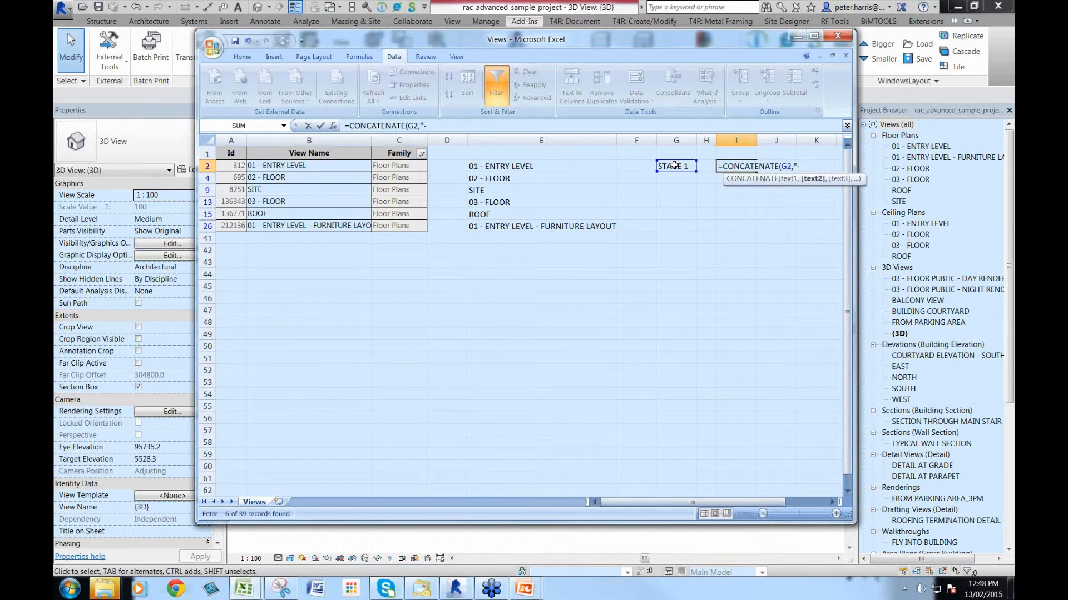
pyautogui.write('",')
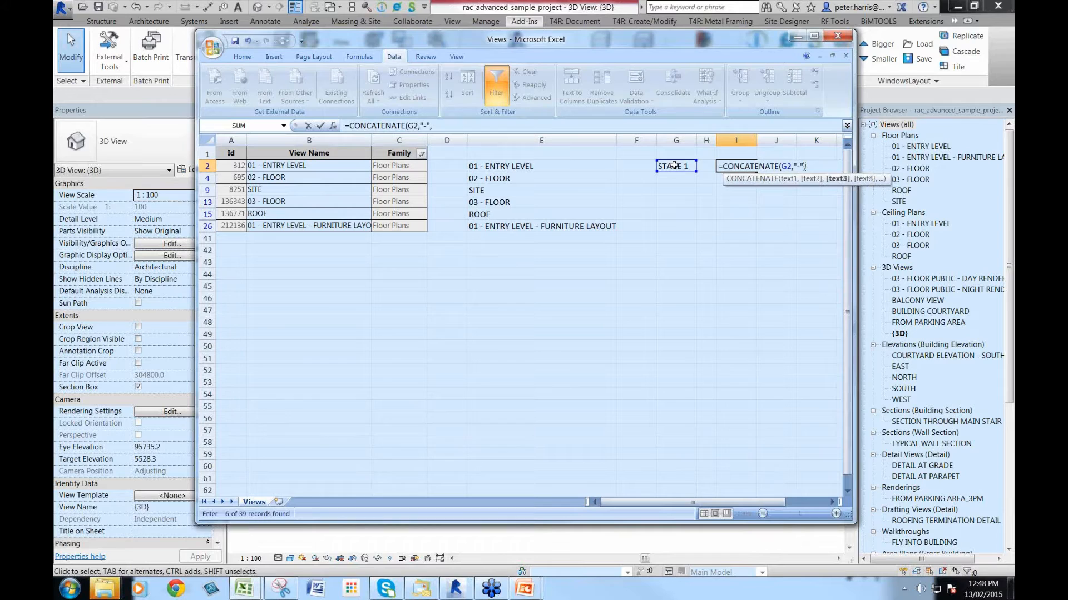
pyautogui.click(507, 163)
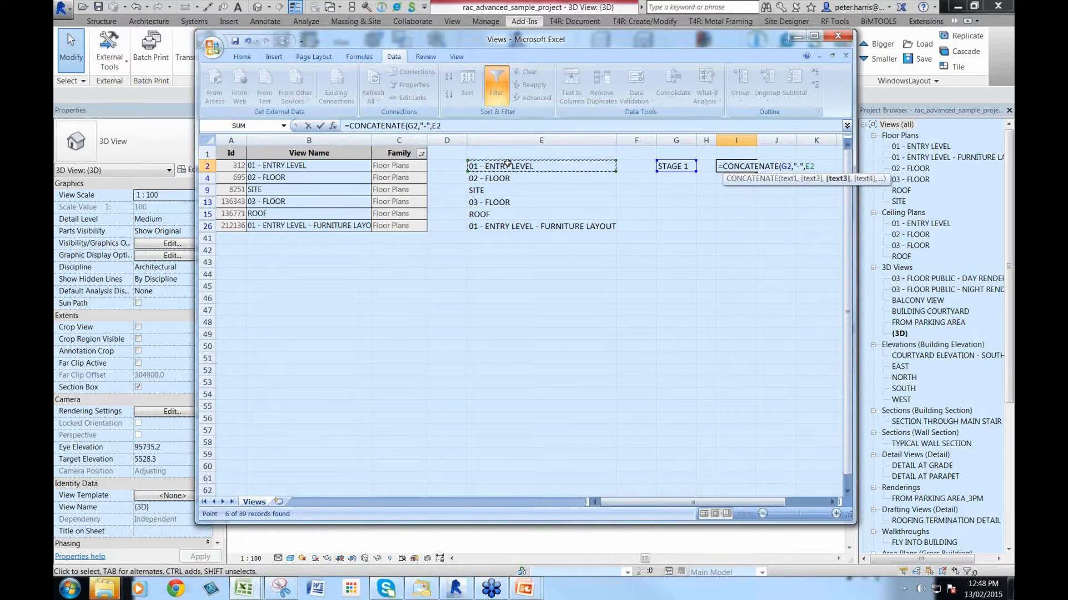
pyautogui.write(')')
pyautogui.press('Return')
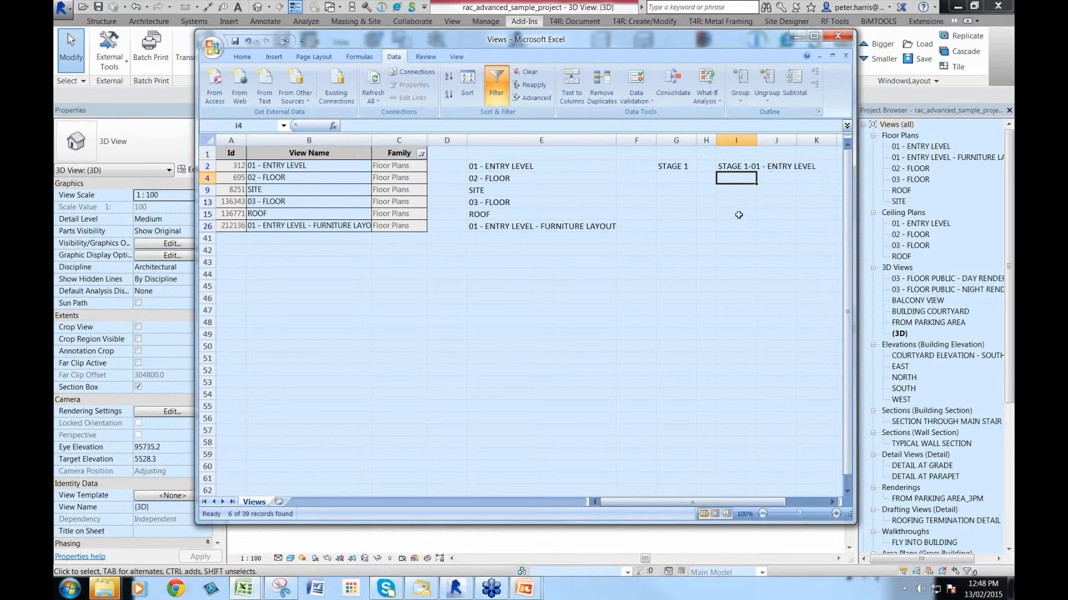
# Fill STAGE 1 down column G and the CONCATENATE formula down column I to row 26 for the floor plan rows
pyautogui.click(684, 167)
pyautogui.moveTo(695, 172); pyautogui.dragTo(695, 232)
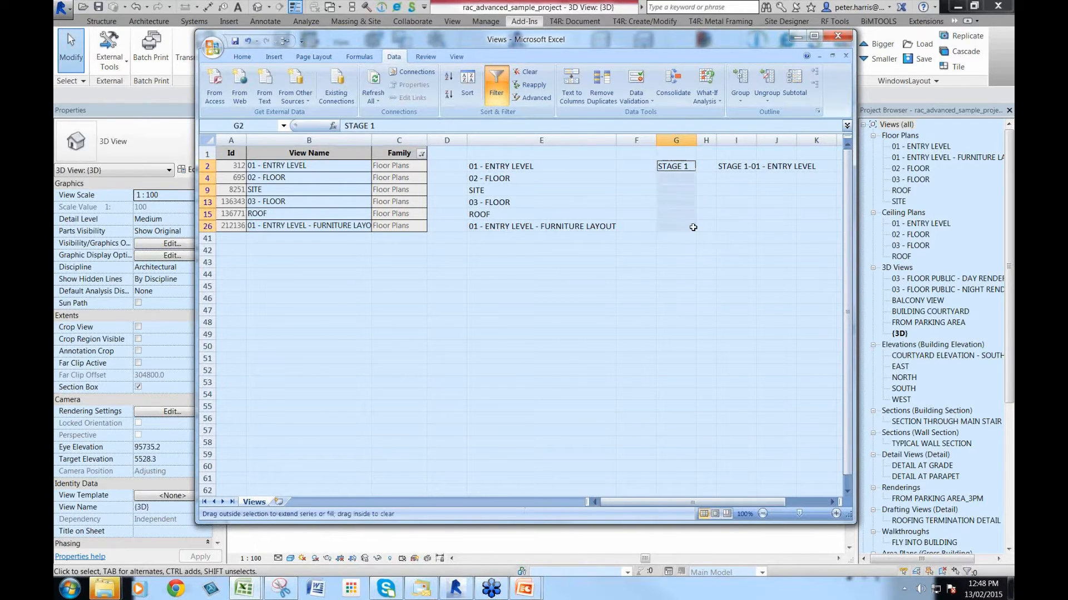
pyautogui.click(726, 166)
pyautogui.moveTo(755, 173); pyautogui.dragTo(750, 228)
pyautogui.click(517, 180)
pyautogui.click(515, 190)
pyautogui.click(748, 191)
# Copy the prefixed floor plan names in I2:I26 and paste them as values into the View Name column from B2
pyautogui.moveTo(733, 167); pyautogui.dragTo(732, 228)
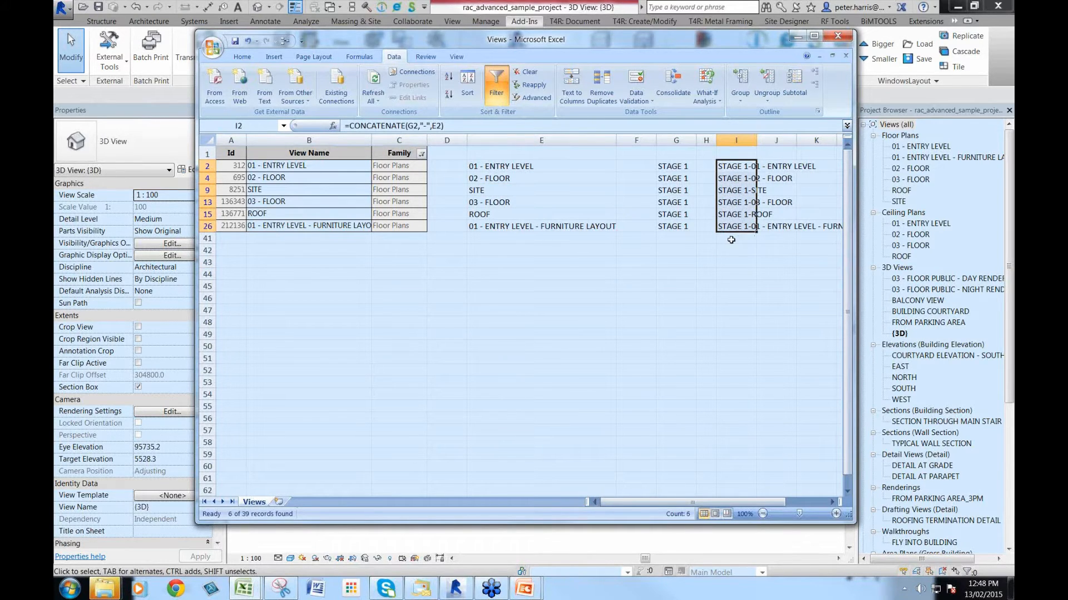
pyautogui.hotkey('ctrl', 'c')
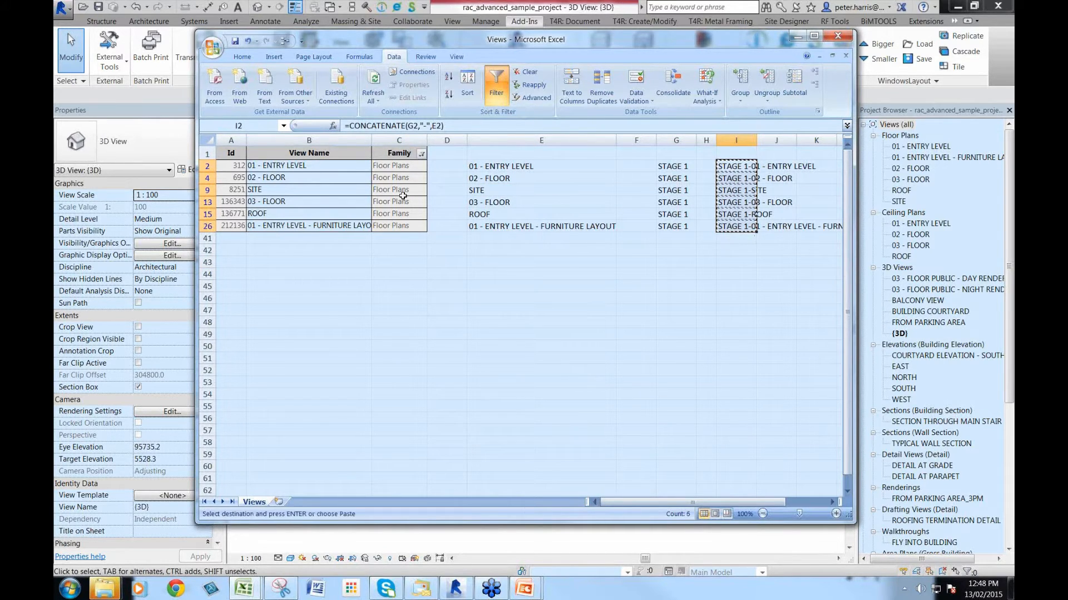
pyautogui.click(264, 166)
pyautogui.rightClick(265, 165)
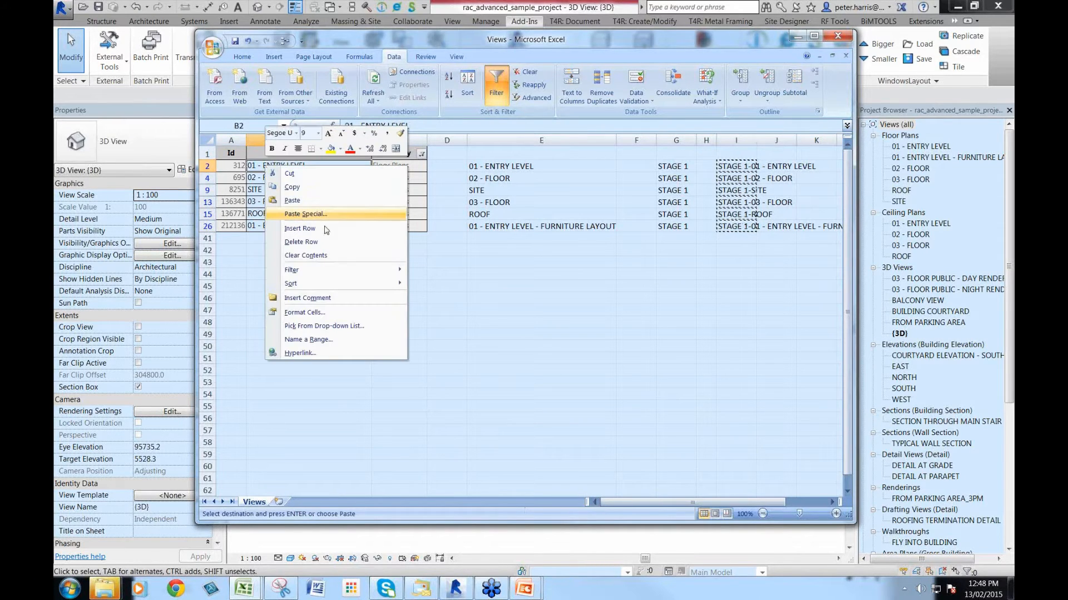
pyautogui.click(452, 291)
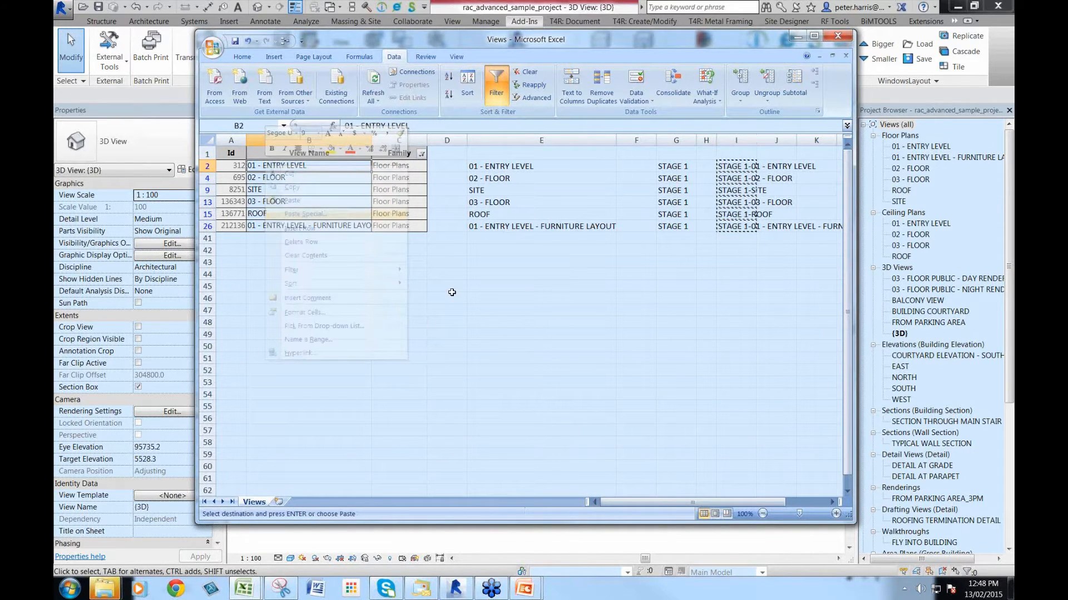
pyautogui.click(299, 204)
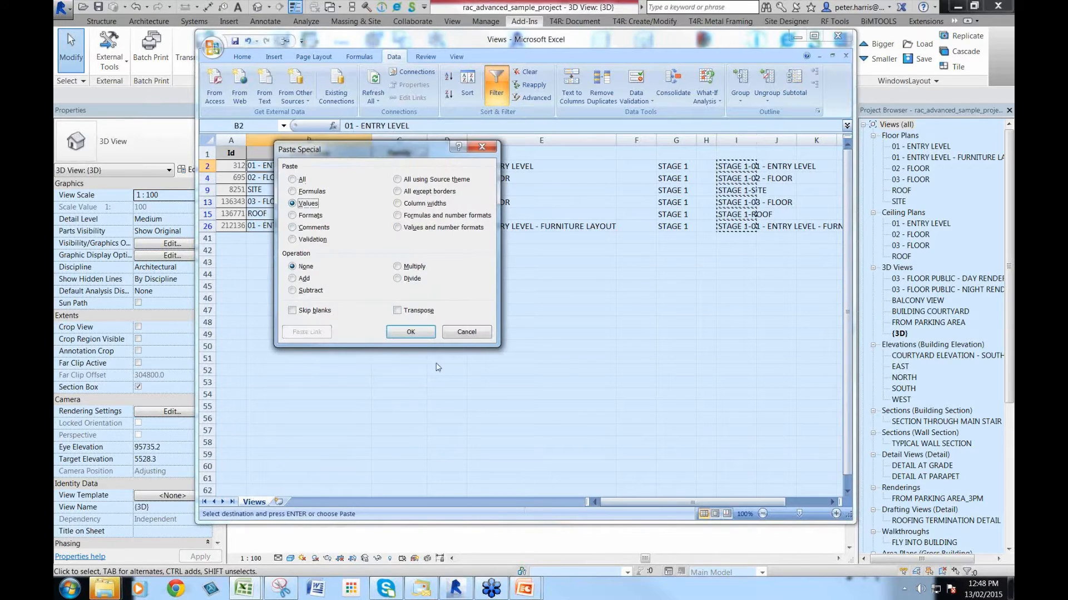
pyautogui.click(410, 332)
pyautogui.click(541, 274)
# Copy I2:I26 again and repeat the values-only paste over the View Name cells starting at B2
pyautogui.moveTo(735, 165); pyautogui.dragTo(736, 226)
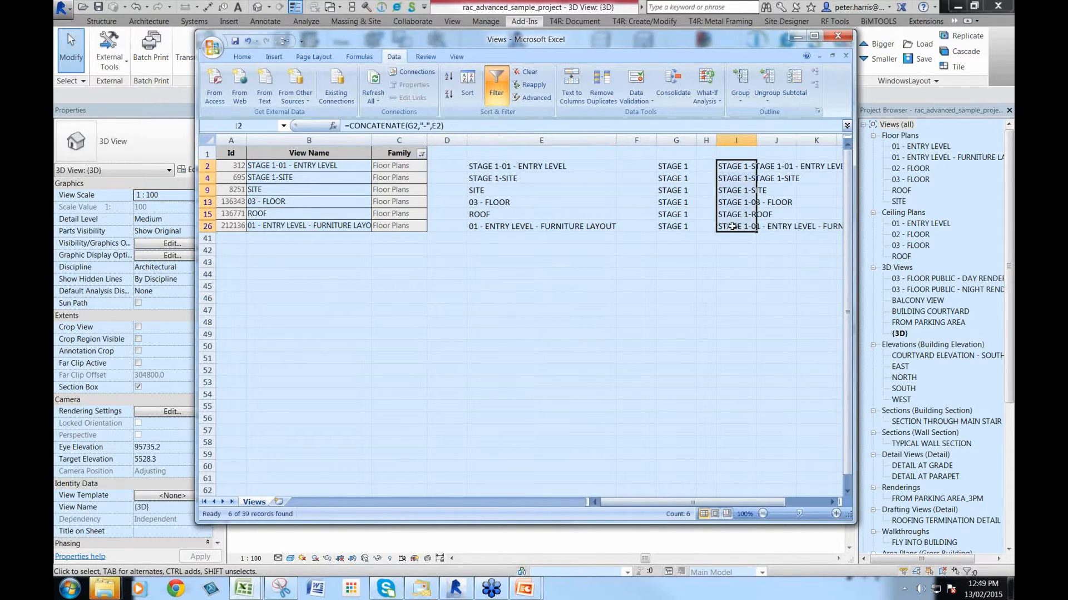
pyautogui.click(265, 167)
pyautogui.rightClick(295, 170)
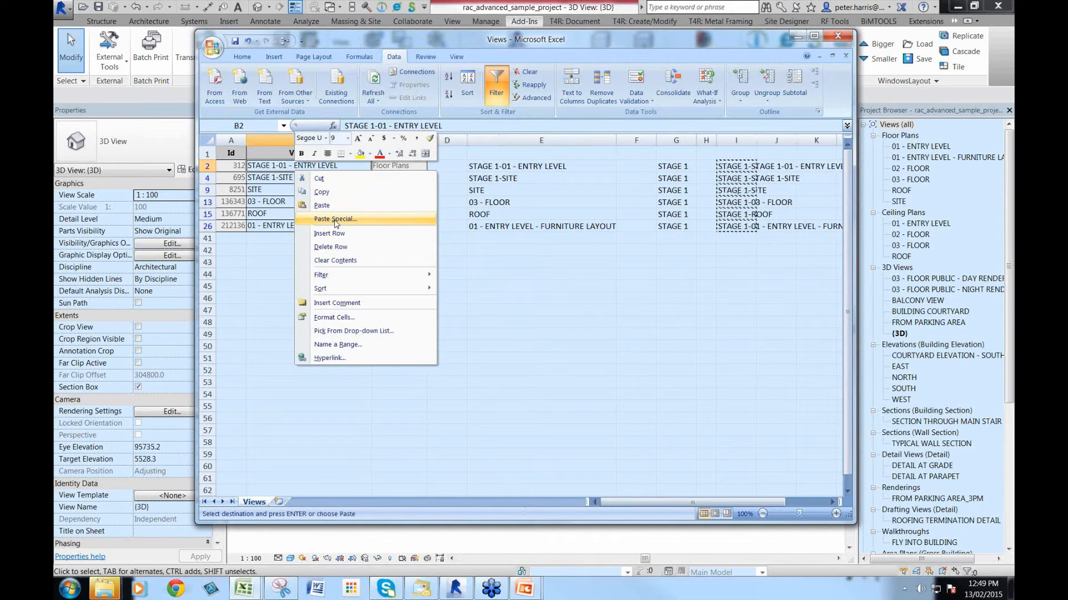
pyautogui.press('Escape')
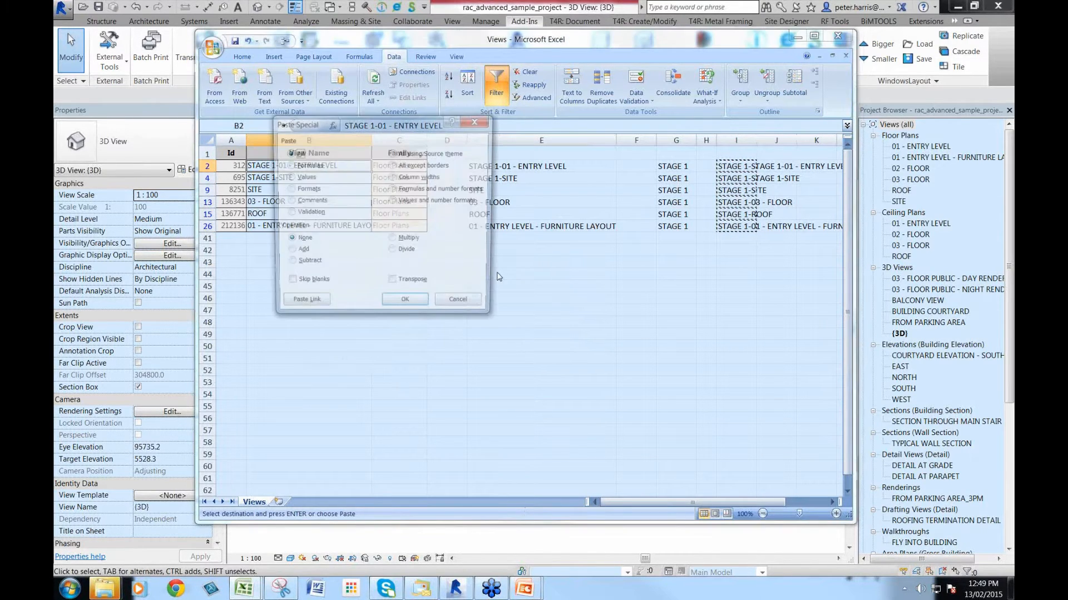
pyautogui.click(288, 177)
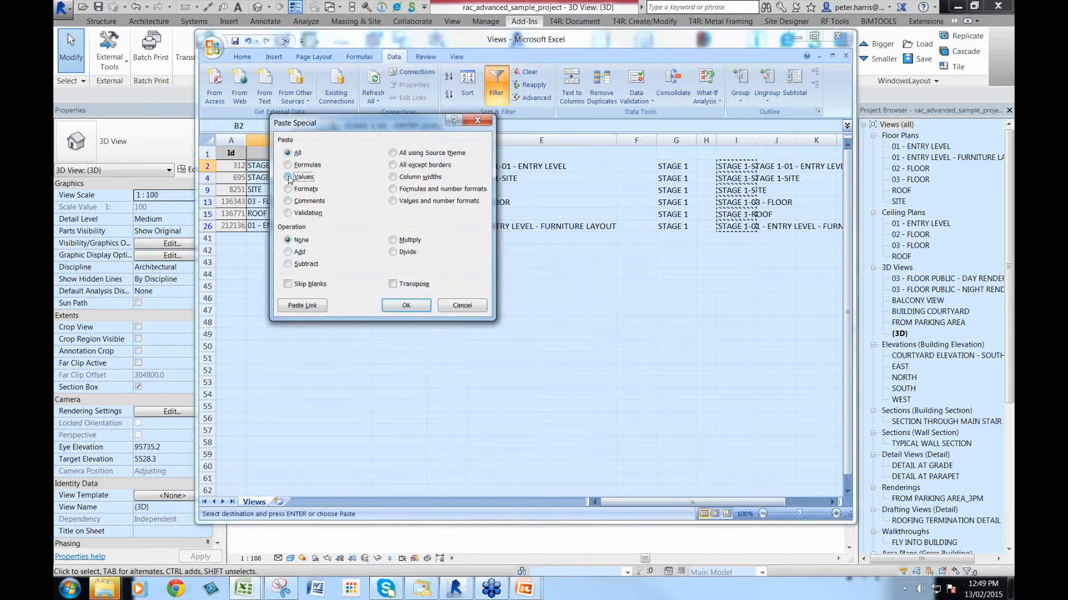
pyautogui.click(406, 306)
pyautogui.click(313, 178)
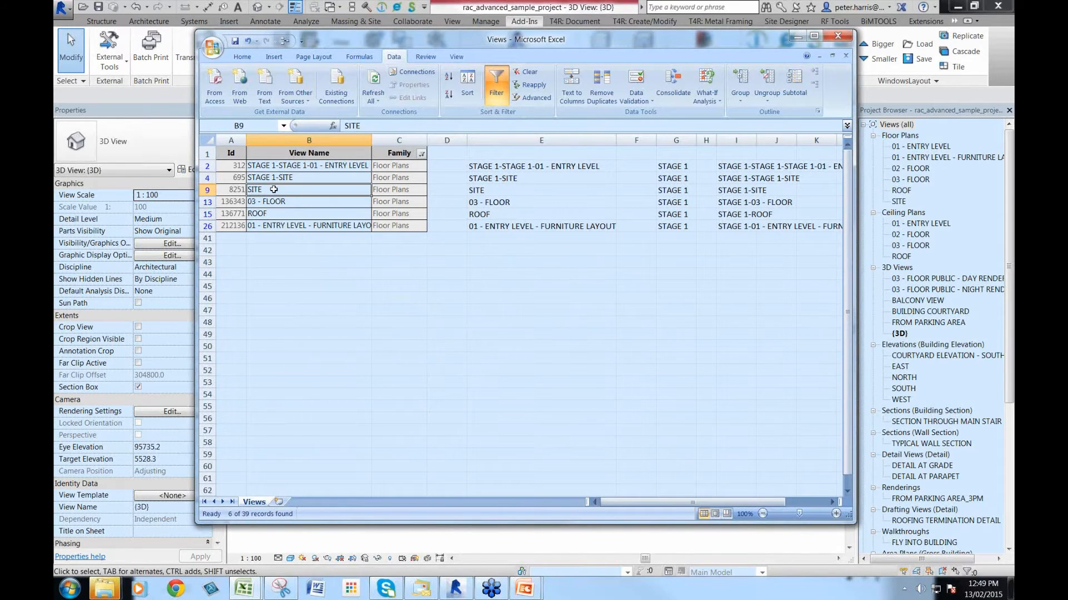
# Copy the prefixed names in I9:I26 and paste them as values into the View Name column from B9
pyautogui.moveTo(735, 190); pyautogui.dragTo(735, 227)
pyautogui.hotkey('ctrl', 'c')
pyautogui.click(300, 191)
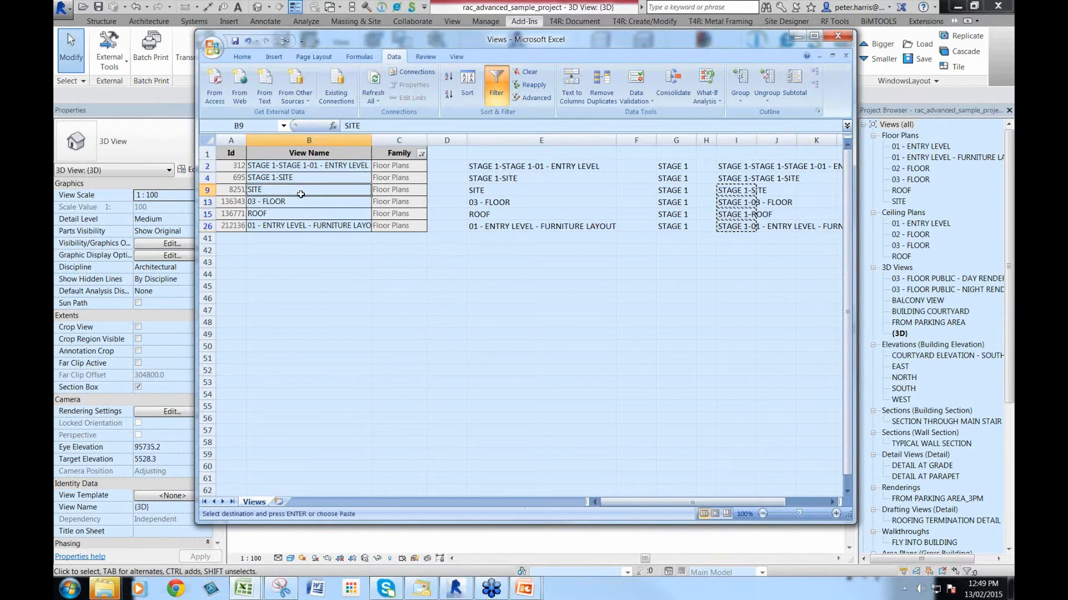
pyautogui.rightClick(301, 192)
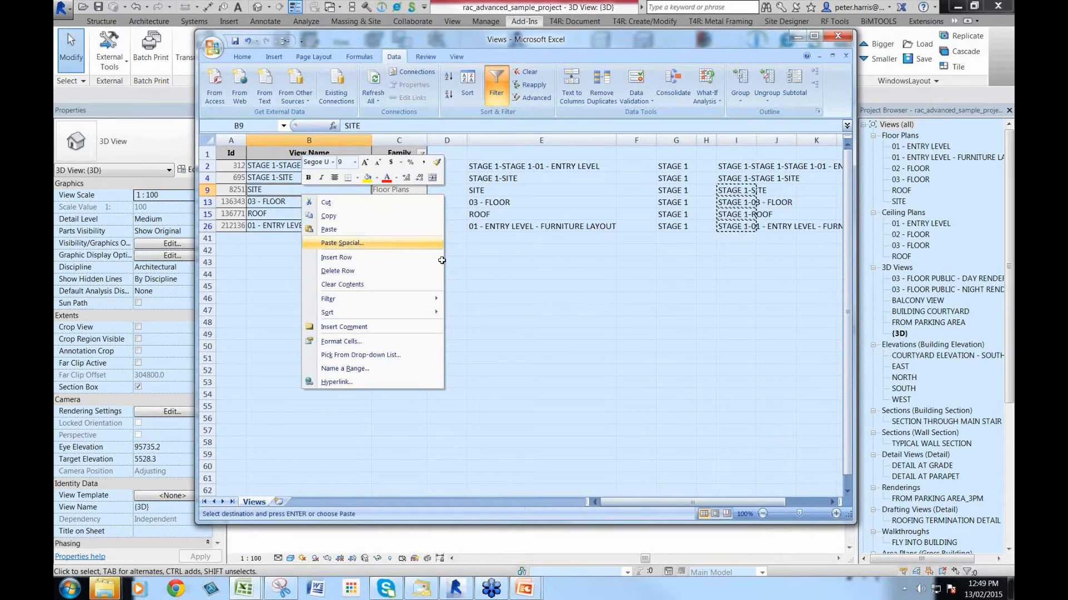
pyautogui.click(358, 242)
pyautogui.click(310, 206)
pyautogui.click(417, 335)
pyautogui.press('Escape')
# Try clearing the floor plan view names in B2:B26, and undo the deletion
pyautogui.click(742, 246)
pyautogui.moveTo(739, 166); pyautogui.dragTo(748, 227)
pyautogui.hotkey('ctrl', 'c')
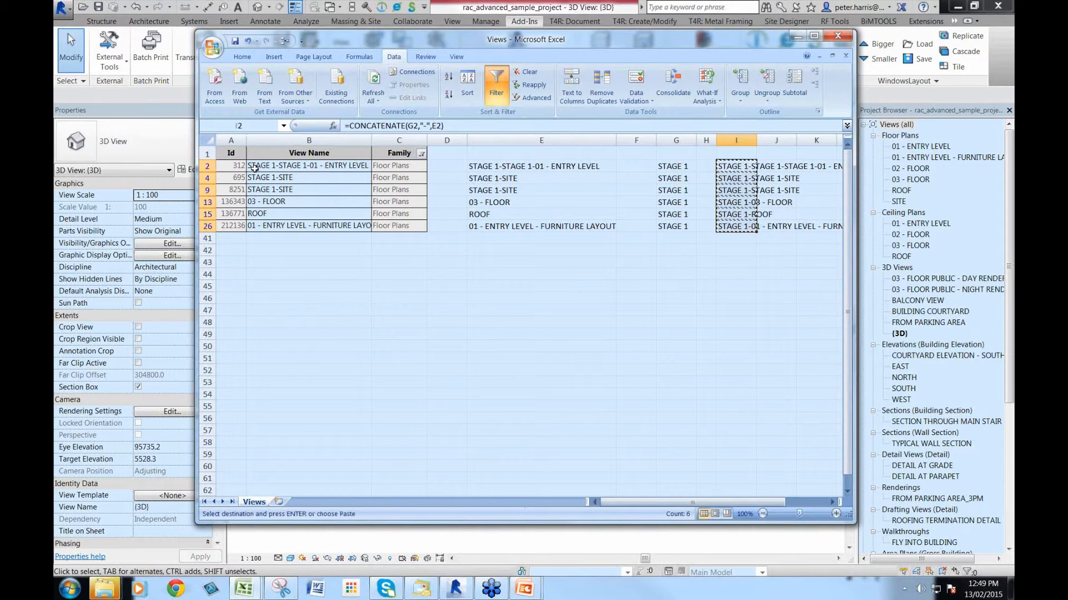
pyautogui.click(254, 168)
pyautogui.click(259, 178)
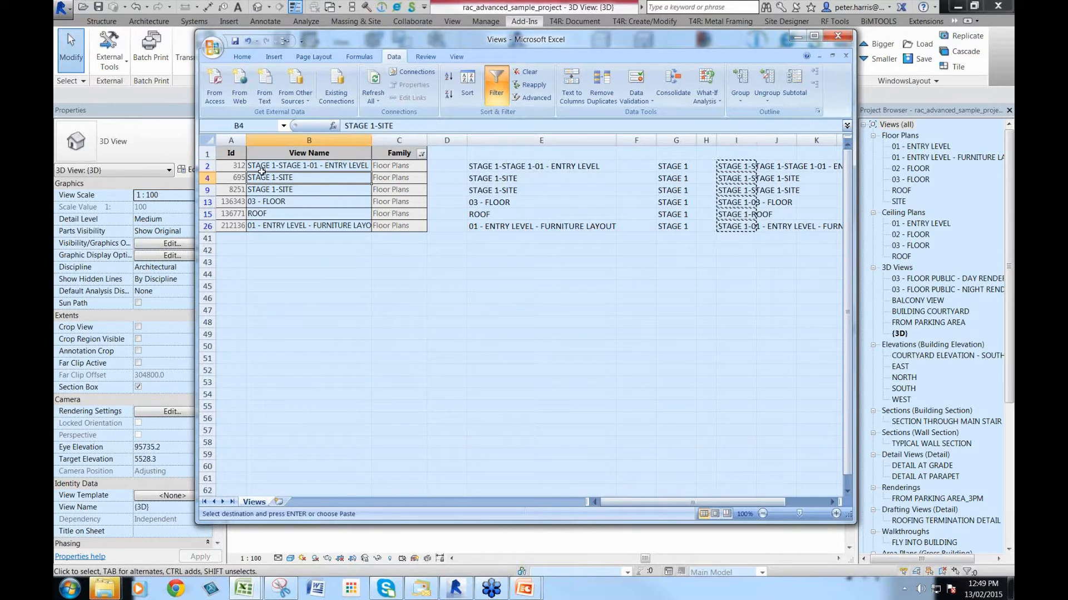
pyautogui.moveTo(260, 167); pyautogui.dragTo(265, 221)
pyautogui.press('Delete')
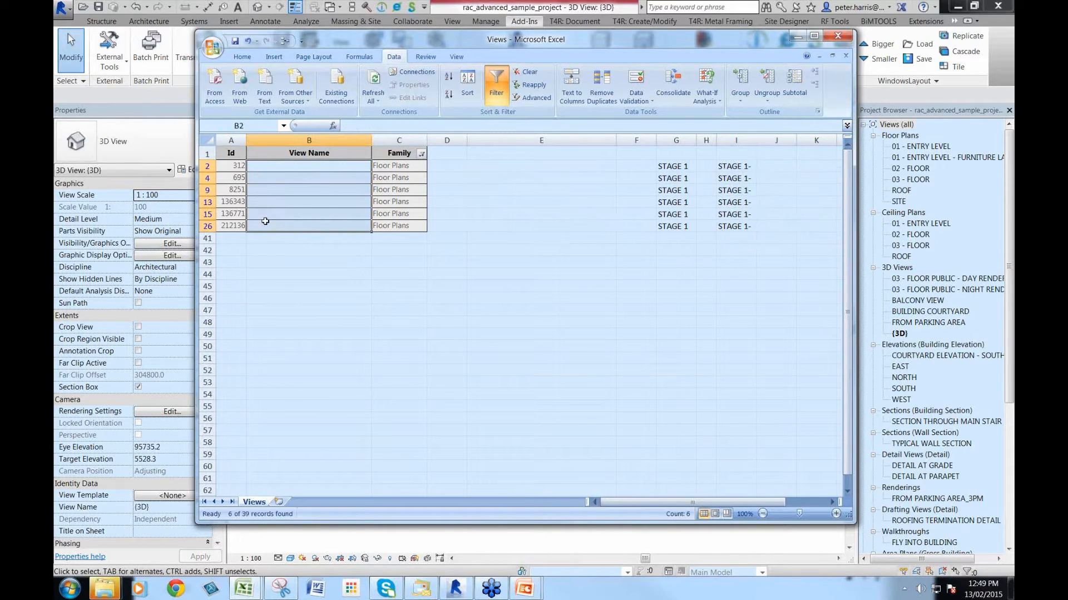
pyautogui.hotkey('ctrl', 'z')
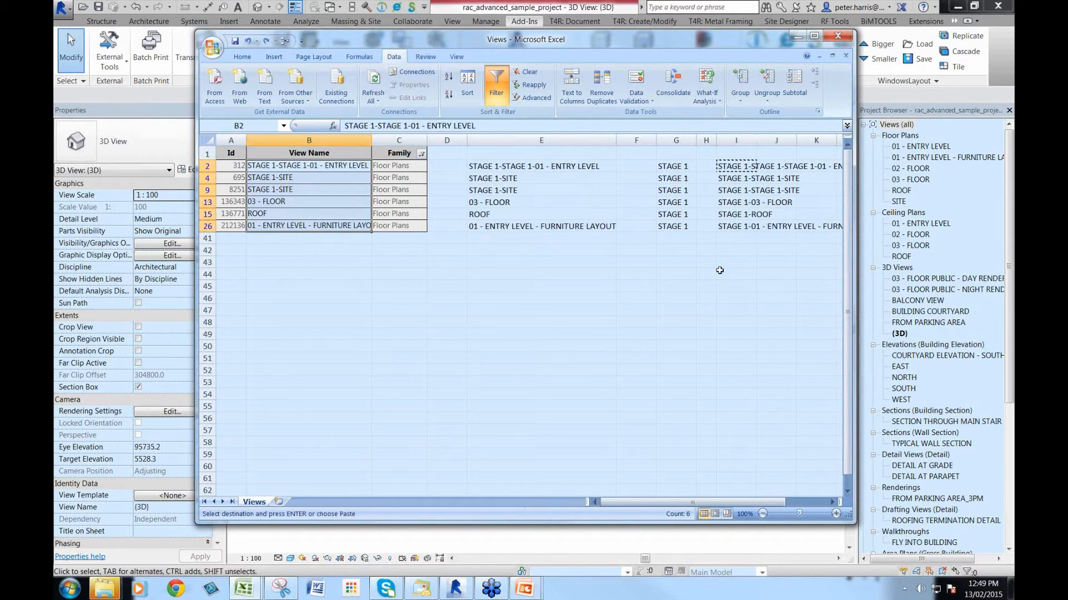
# Try pasting the copied formulas from I2:I26 directly over the view names at B2, and undo the paste
pyautogui.moveTo(721, 270); pyautogui.dragTo(729, 263)
pyautogui.press('Escape')
pyautogui.moveTo(740, 165); pyautogui.dragTo(740, 227)
pyautogui.hotkey('ctrl', 'c')
pyautogui.click(301, 174)
pyautogui.click(292, 165)
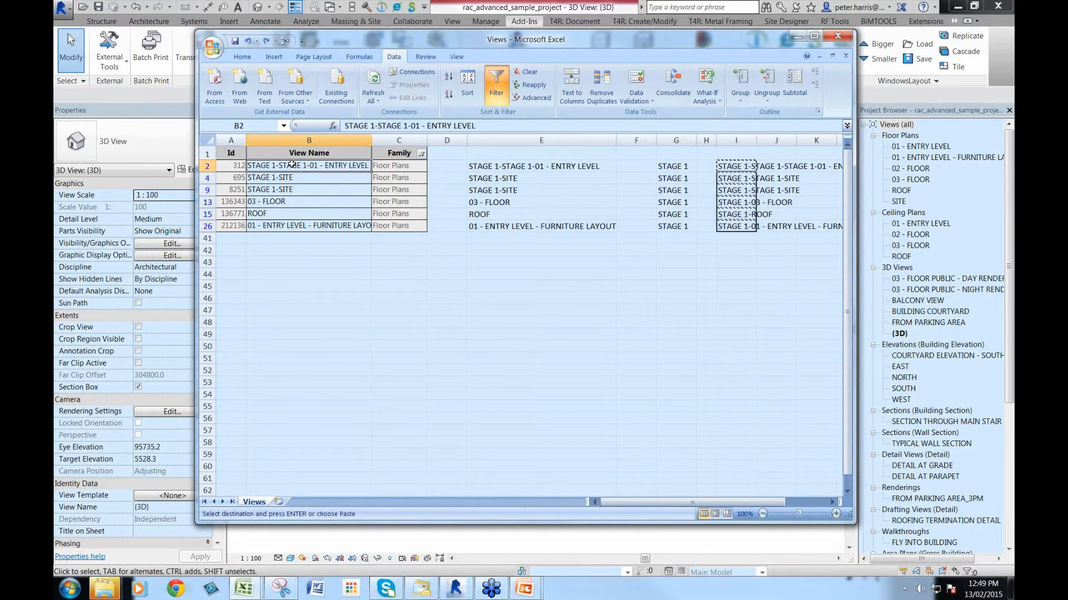
pyautogui.moveTo(292, 165); pyautogui.dragTo(295, 178)
pyautogui.hotkey('ctrl', 'v')
pyautogui.hotkey('ctrl', 'z')
pyautogui.click(746, 247)
pyautogui.press('Escape')
pyautogui.moveTo(738, 168); pyautogui.dragTo(744, 227)
pyautogui.hotkey('ctrl', 'c')
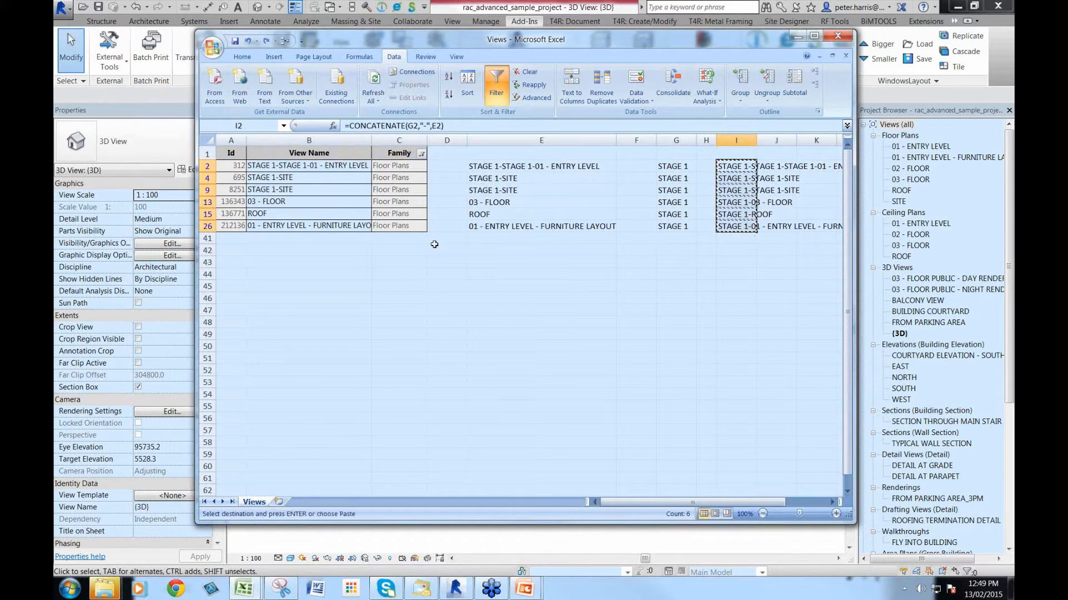
pyautogui.click(269, 228)
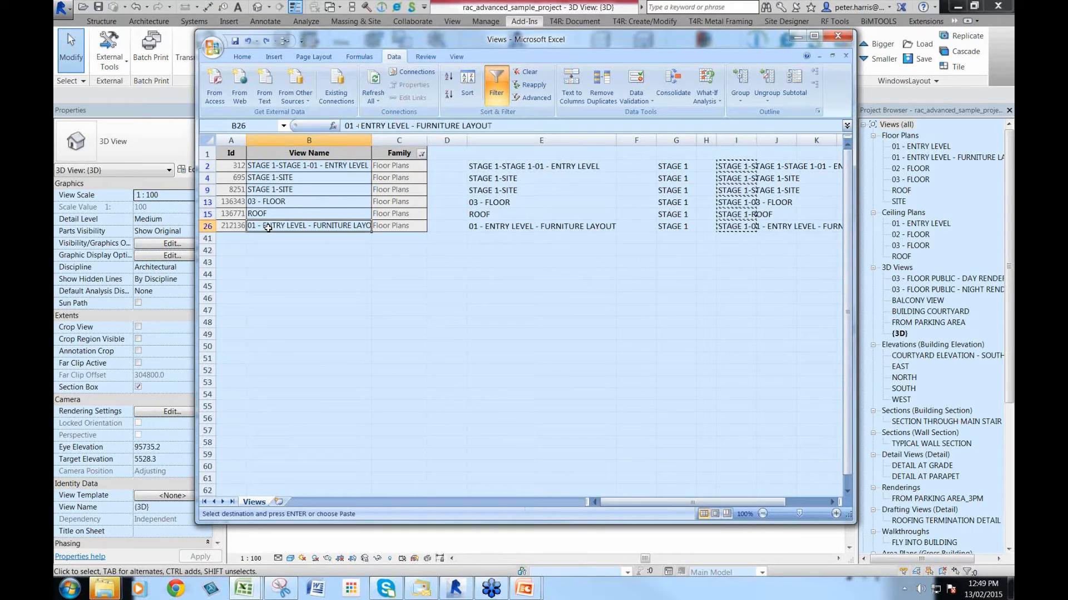
pyautogui.press('Escape')
pyautogui.click(450, 288)
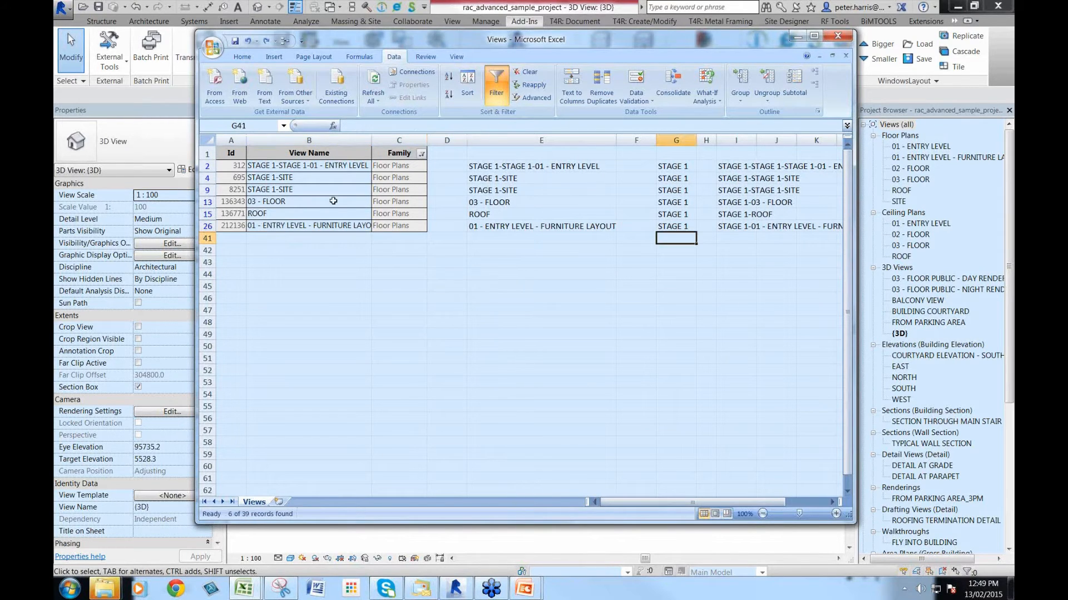
# Save the Views workbook with the pasted STAGE 1 names
pyautogui.click(286, 179)
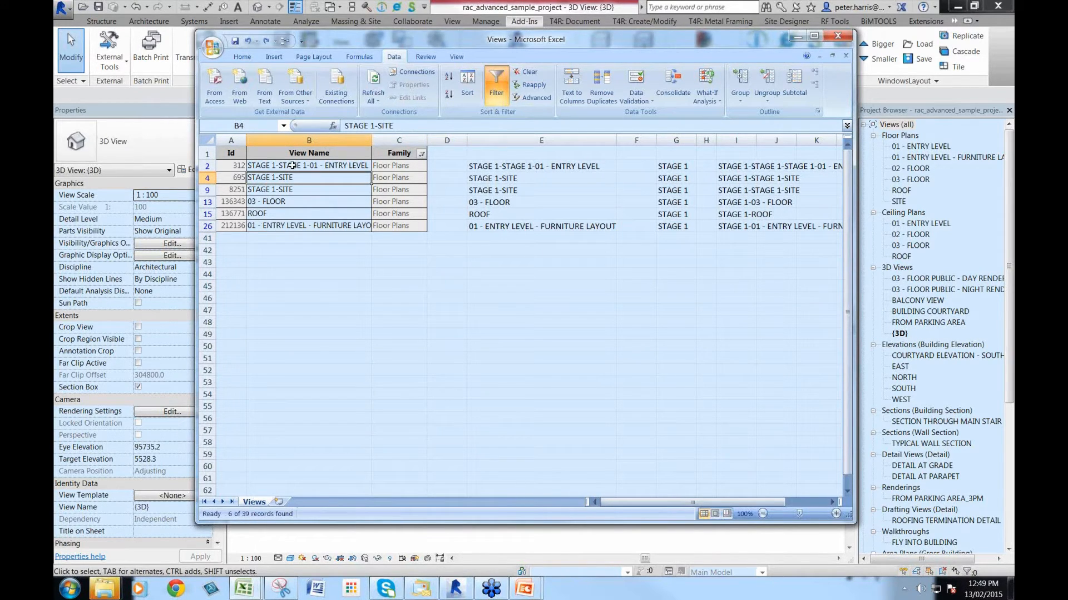
pyautogui.click(292, 165)
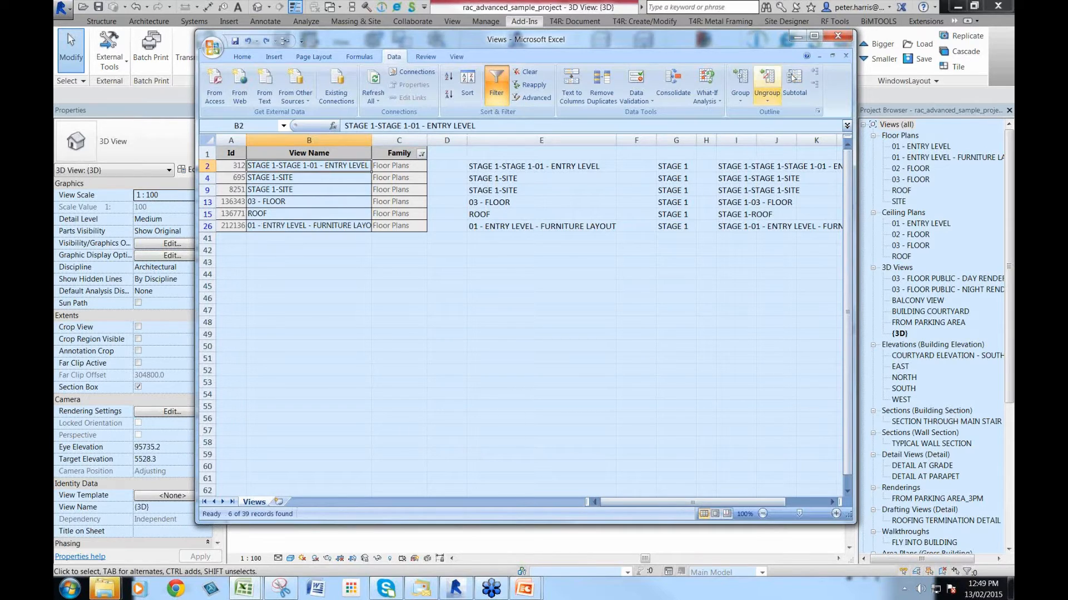
pyautogui.click(234, 46)
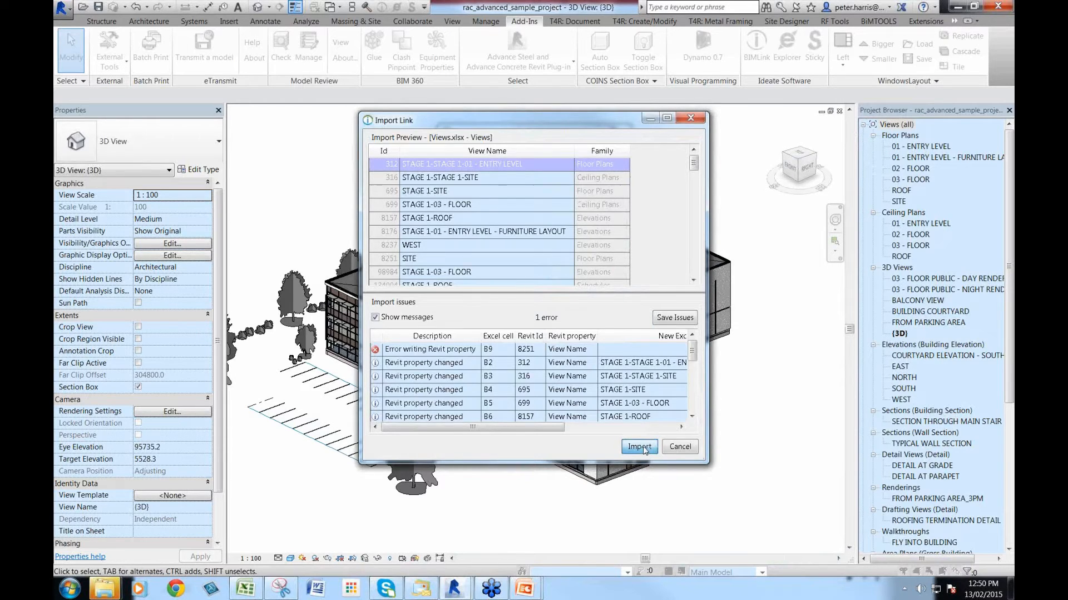
# Import the Views link into the Revit model, cancel the duplicate-name error, and select the STAGE 1-SITE floor plan
pyautogui.click(639, 447)
pyautogui.click(589, 437)
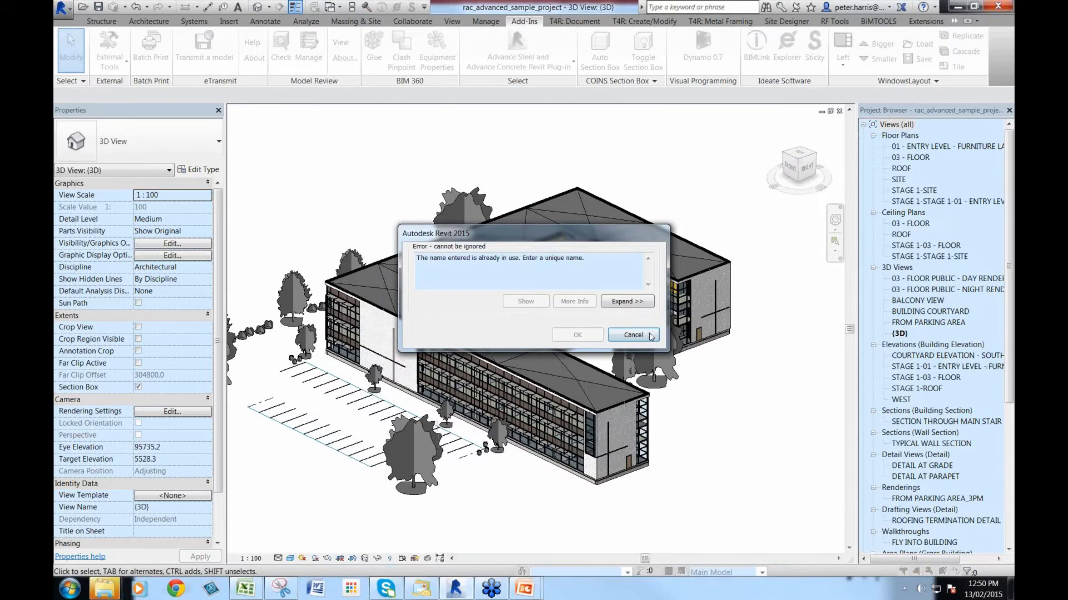
pyautogui.click(633, 335)
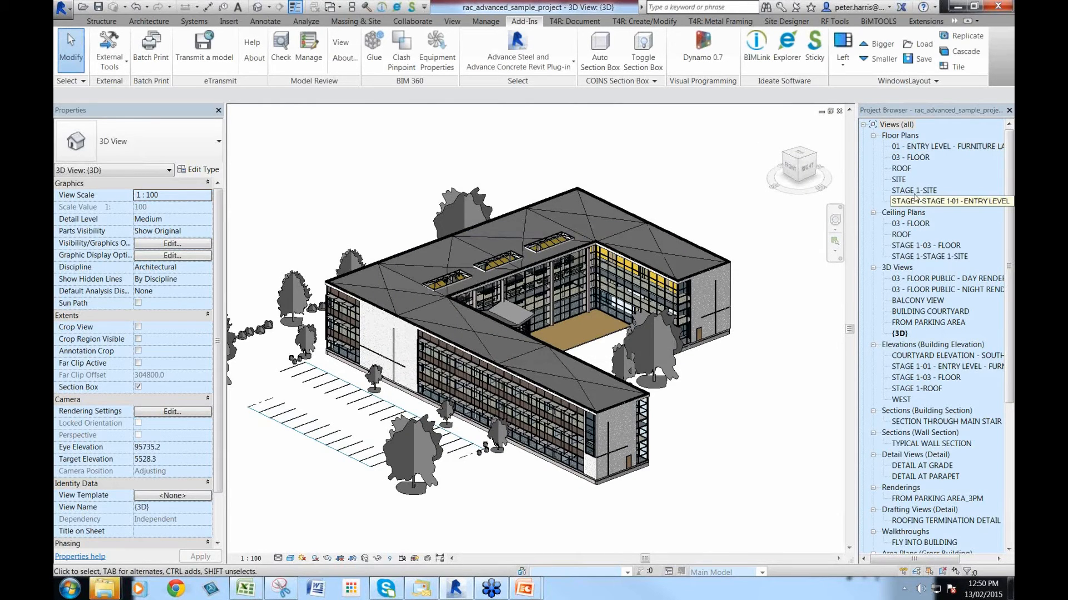
pyautogui.click(909, 201)
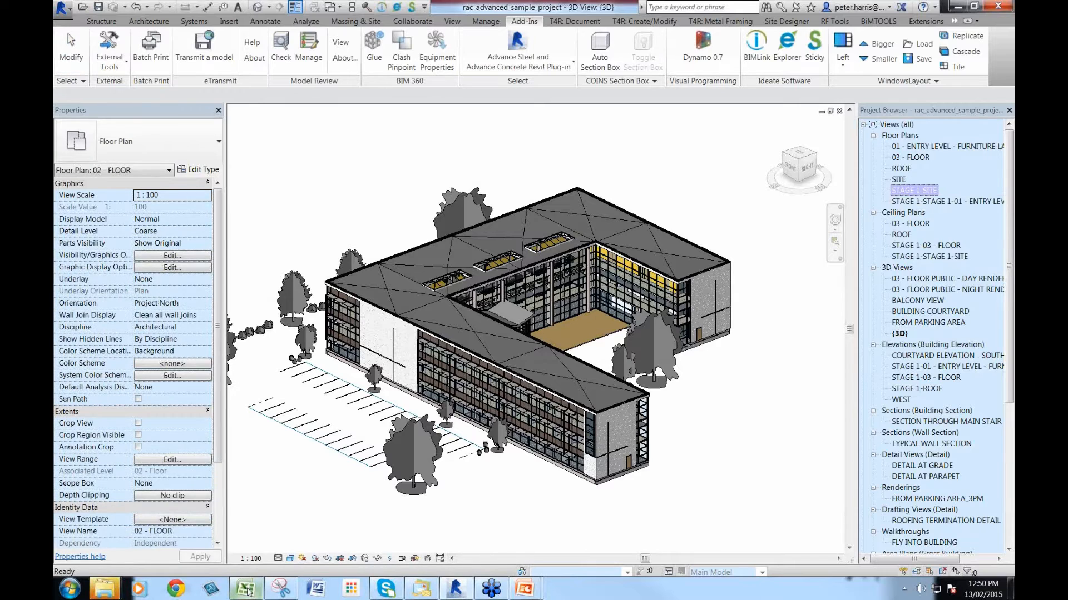
pyautogui.moveTo(248, 593)
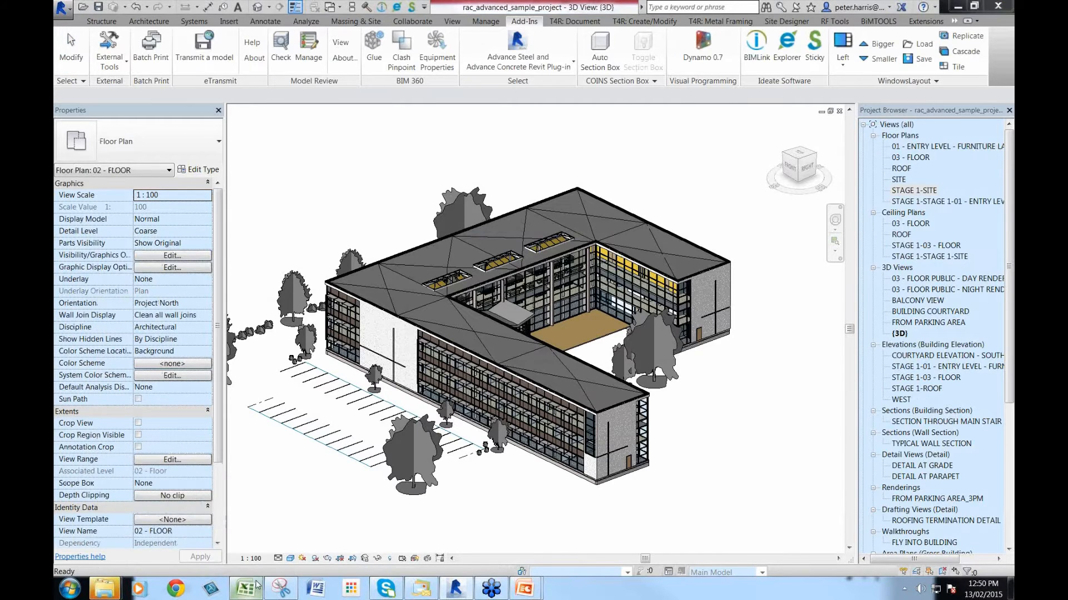
# Switch to the Views workbook in Excel, show all families again in the Family column, and close the workbook
pyautogui.click(250, 588)
pyautogui.click(212, 48)
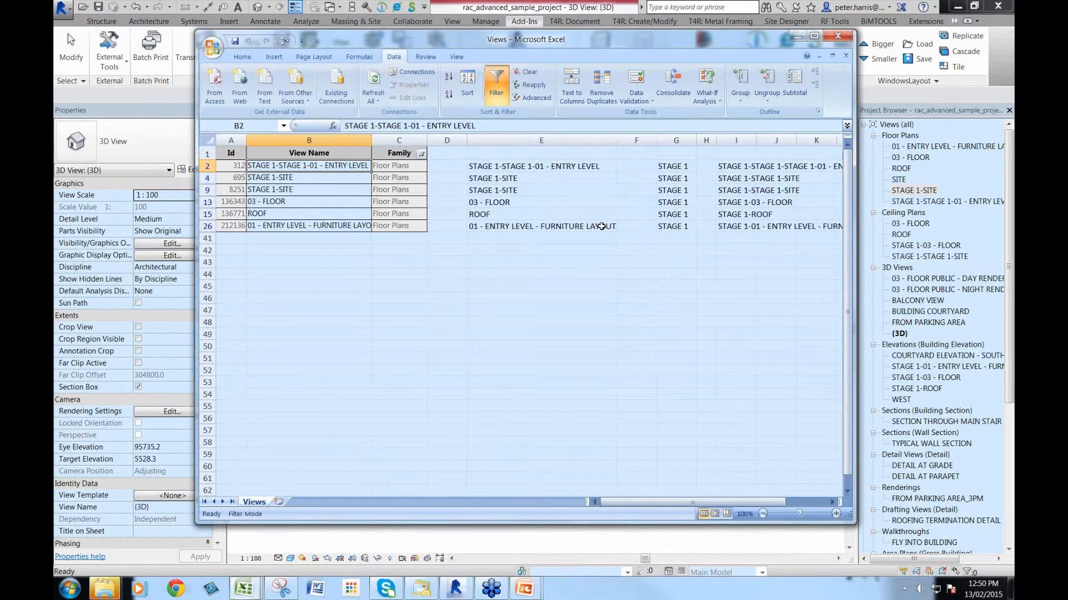
pyautogui.moveTo(542, 298); pyautogui.dragTo(542, 286)
pyautogui.click(421, 154)
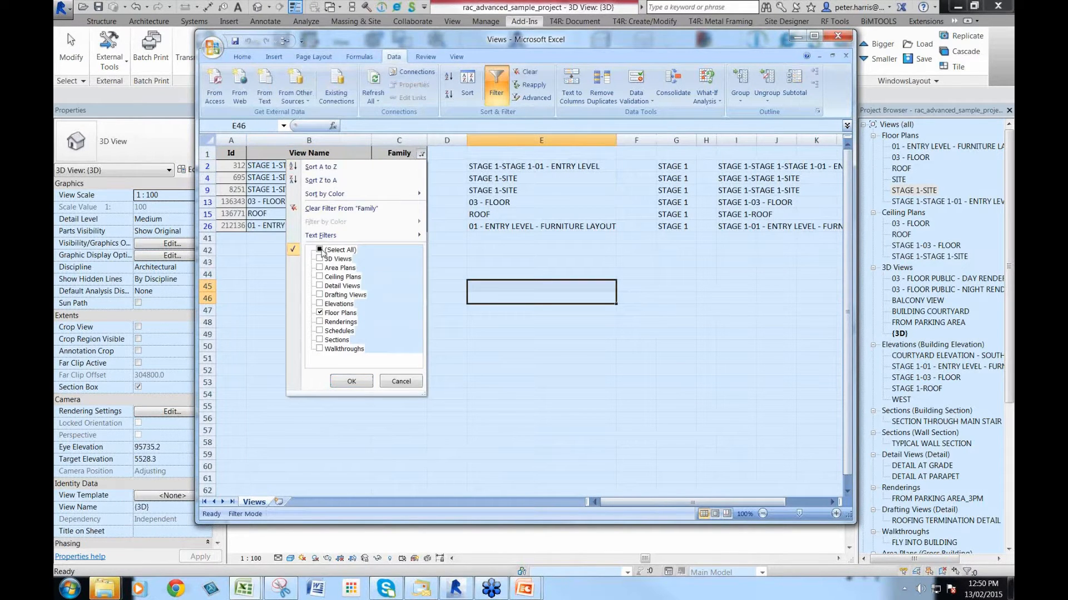
pyautogui.click(320, 250)
pyautogui.click(351, 381)
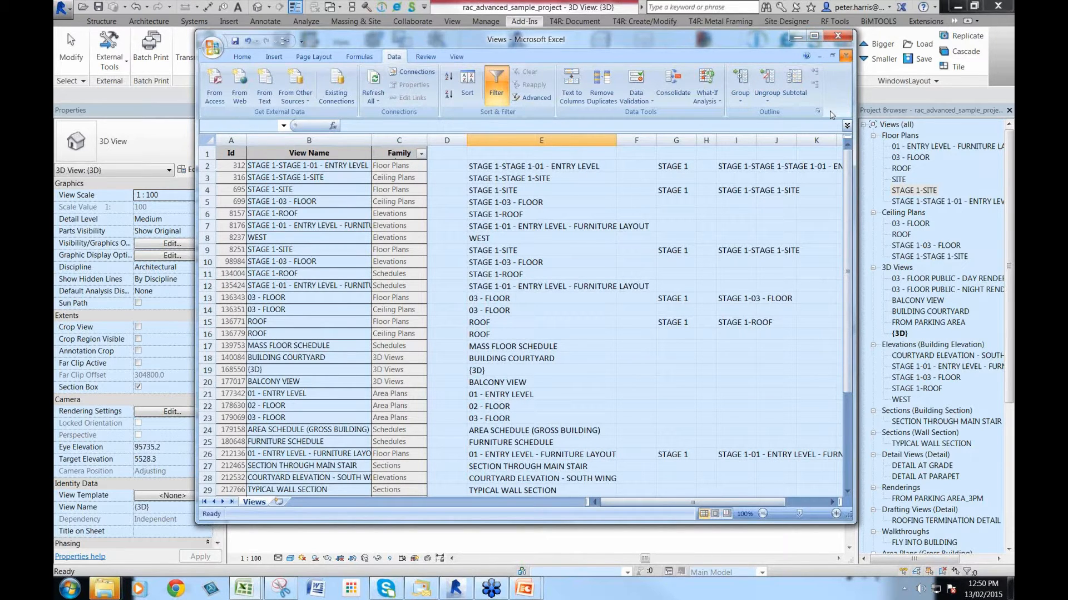
pyautogui.click(528, 326)
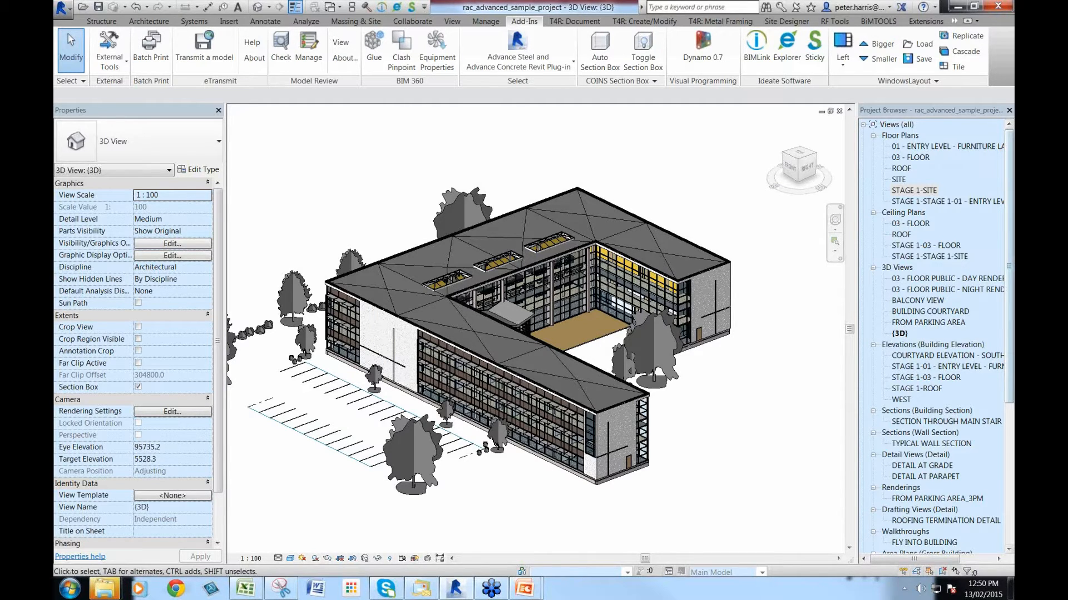
# Start a new BIMLink link and choose Sheets as its category
pyautogui.moveTo(1009, 329); pyautogui.dragTo(1010, 467)
pyautogui.click(757, 458)
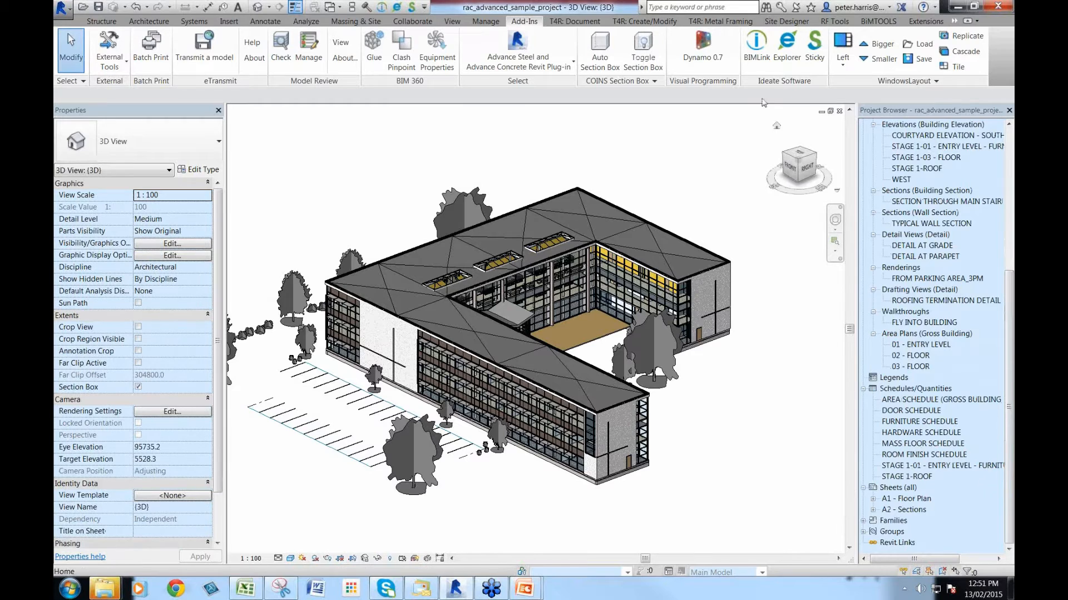
pyautogui.click(755, 63)
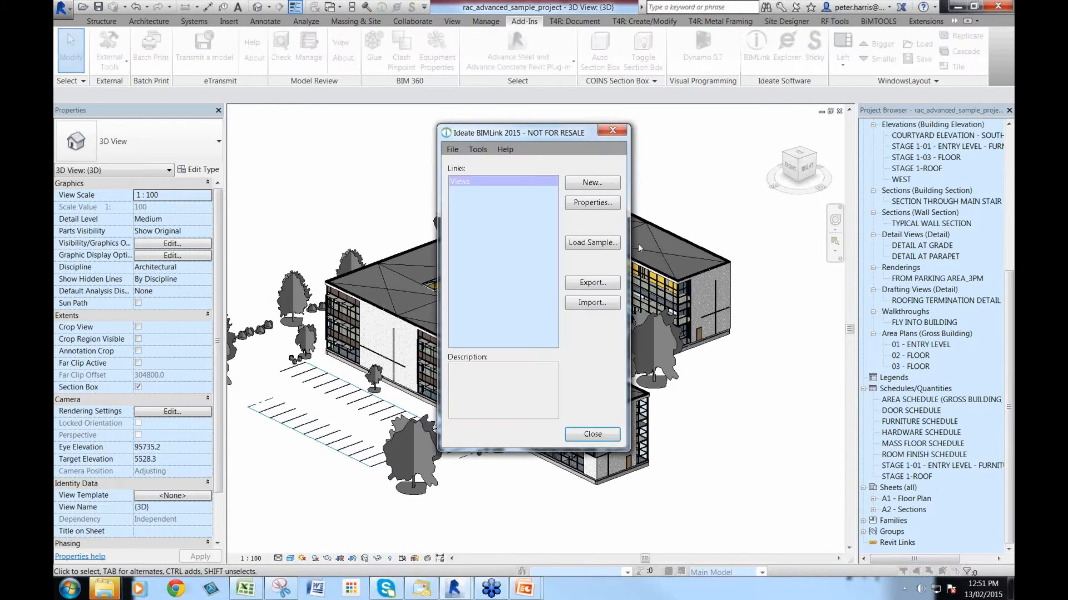
pyautogui.click(584, 182)
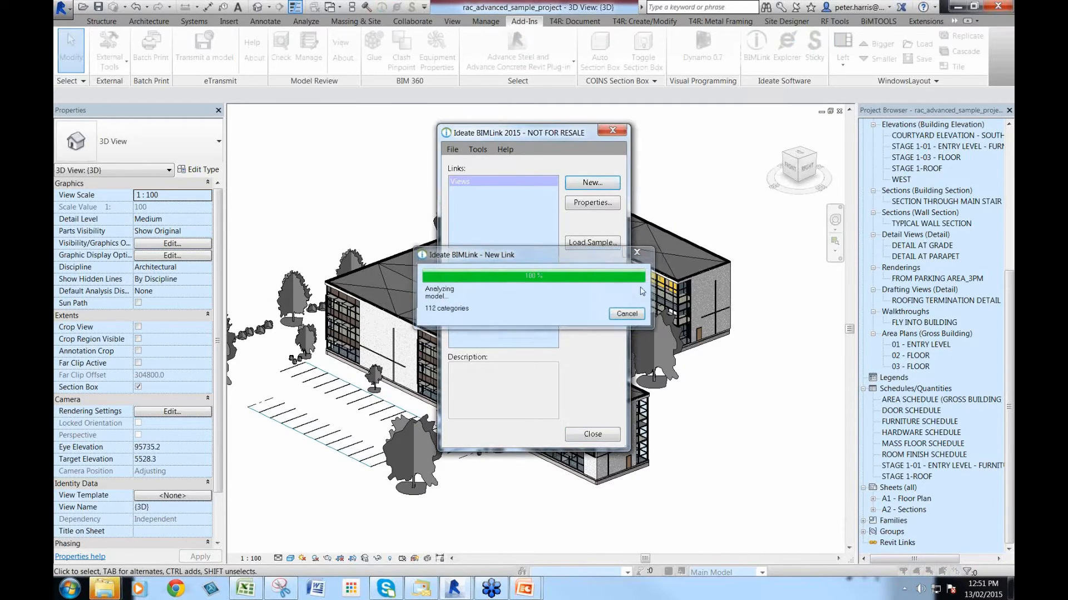
pyautogui.moveTo(615, 285); pyautogui.dragTo(620, 394)
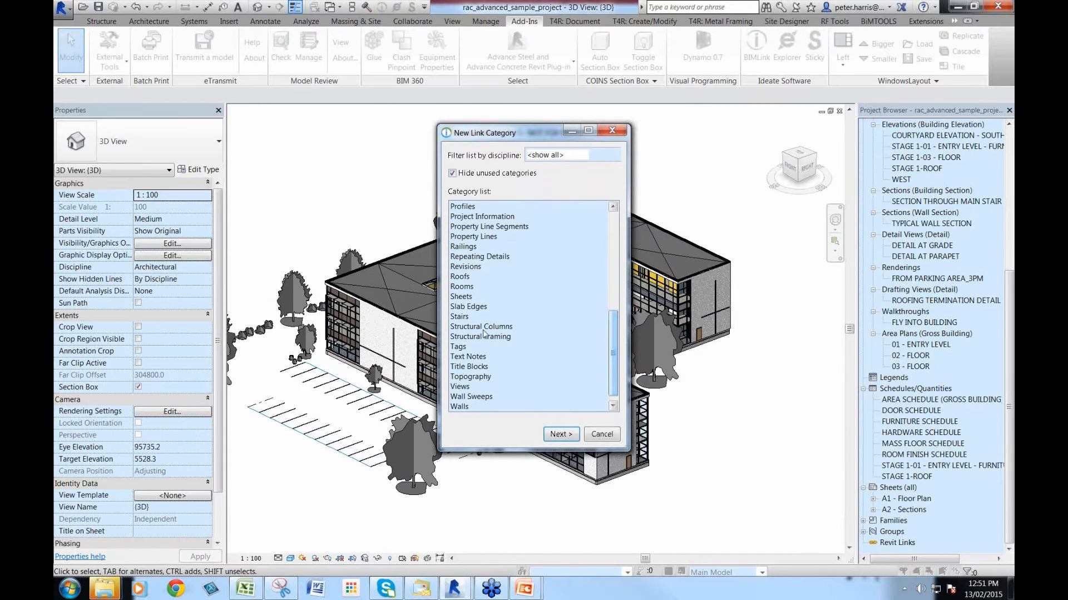
pyautogui.click(473, 297)
pyautogui.click(566, 435)
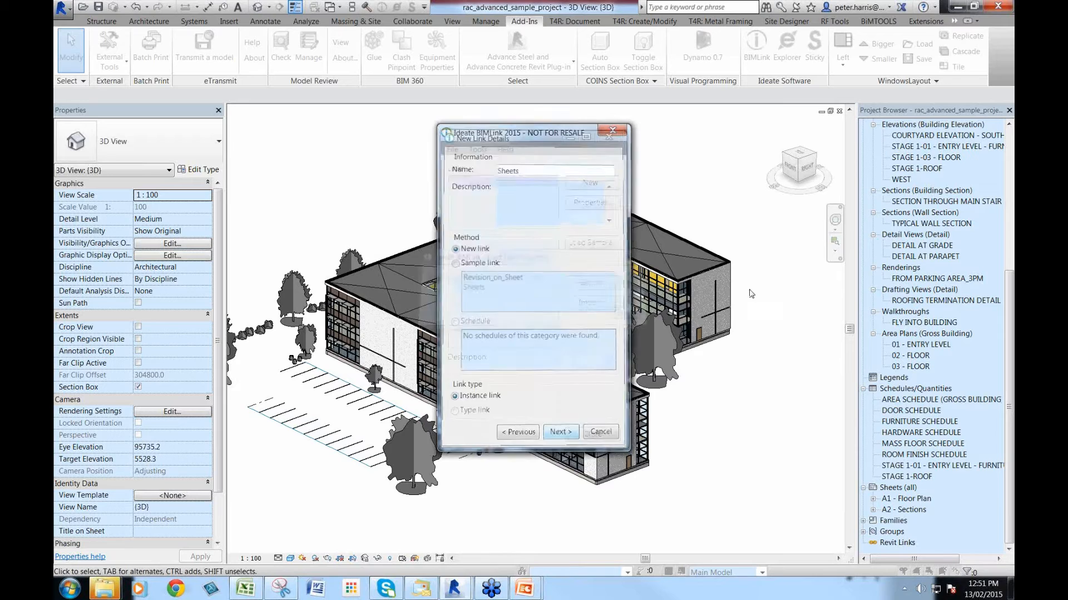
# Add the Sheet Name and Sheet Number properties to the Sheets link, place Sheet Number first, and finish the link setup
pyautogui.click(521, 285)
pyautogui.click(557, 194)
pyautogui.moveTo(557, 196); pyautogui.dragTo(562, 246)
pyautogui.doubleClick(480, 219)
pyautogui.doubleClick(479, 219)
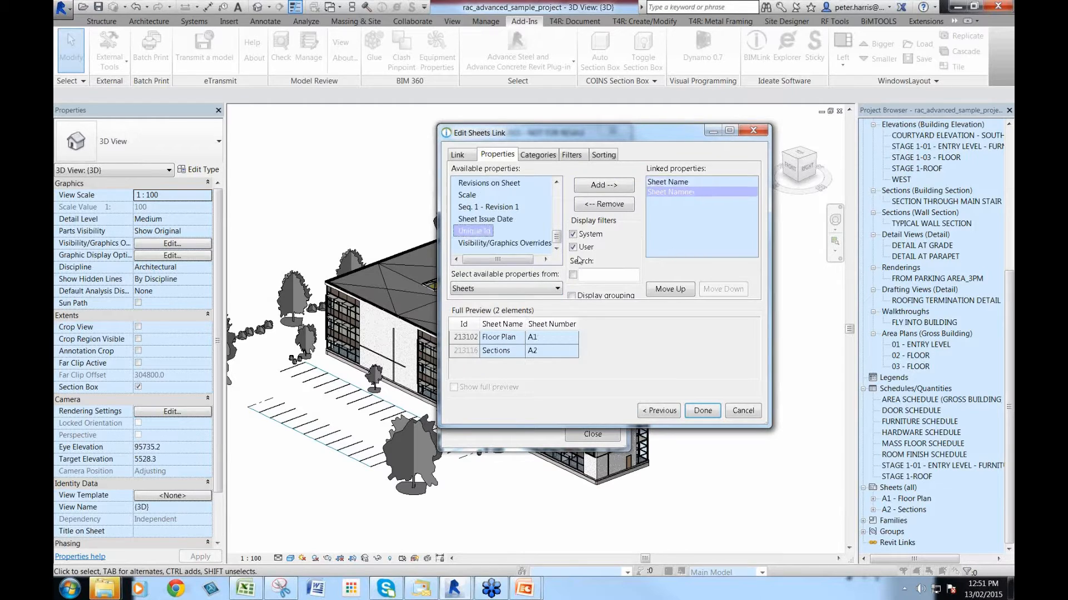
pyautogui.click(680, 291)
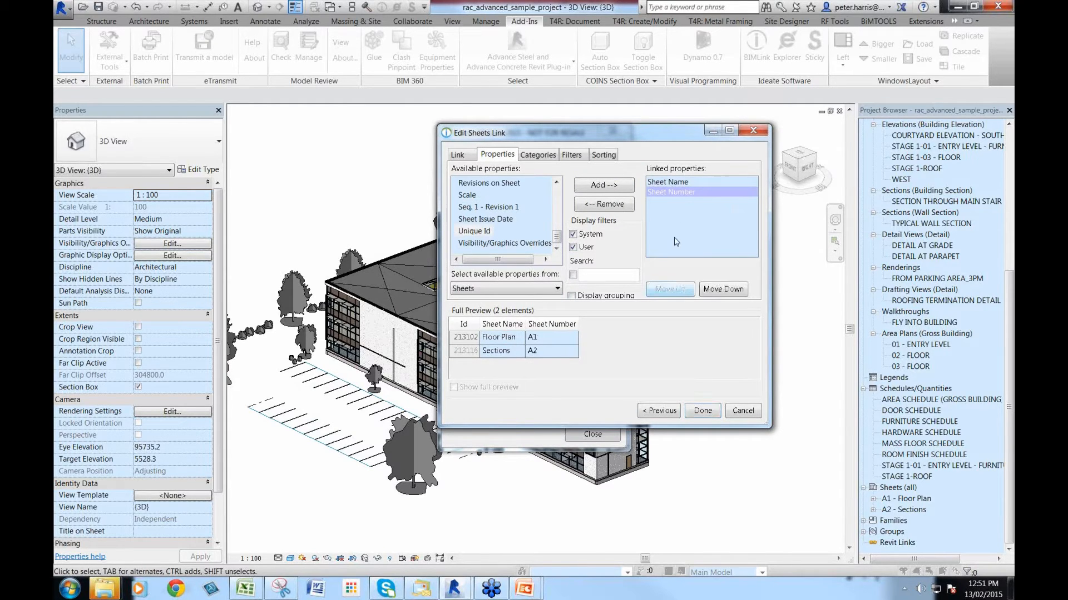
pyautogui.moveTo(559, 236); pyautogui.dragTo(561, 189)
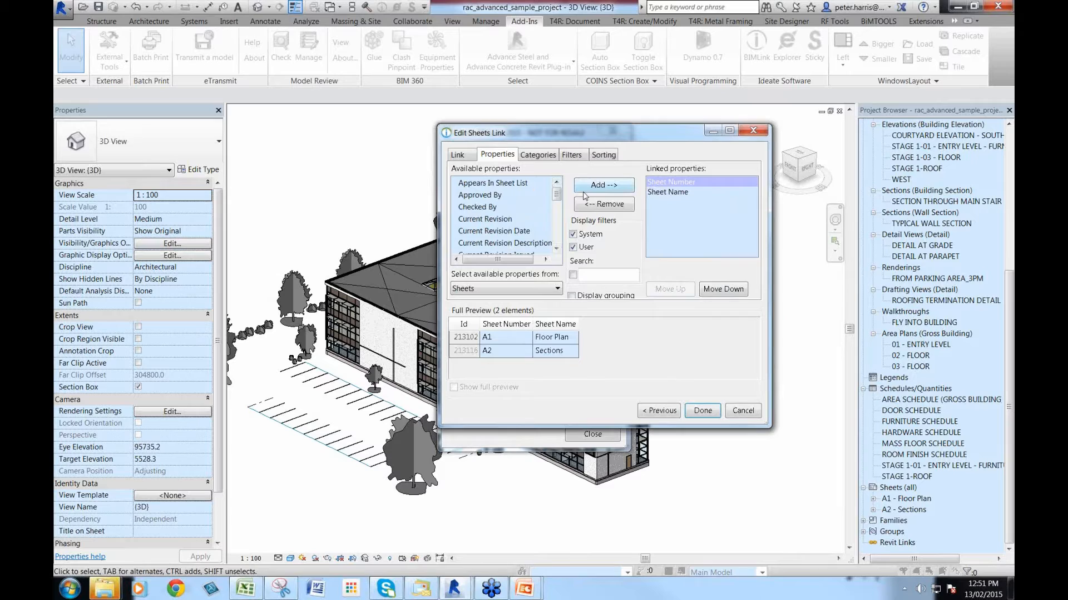
pyautogui.moveTo(585, 131)
pyautogui.mouseDown()
pyautogui.moveTo(558, 114)
pyautogui.moveTo(586, 133)
pyautogui.mouseUp()
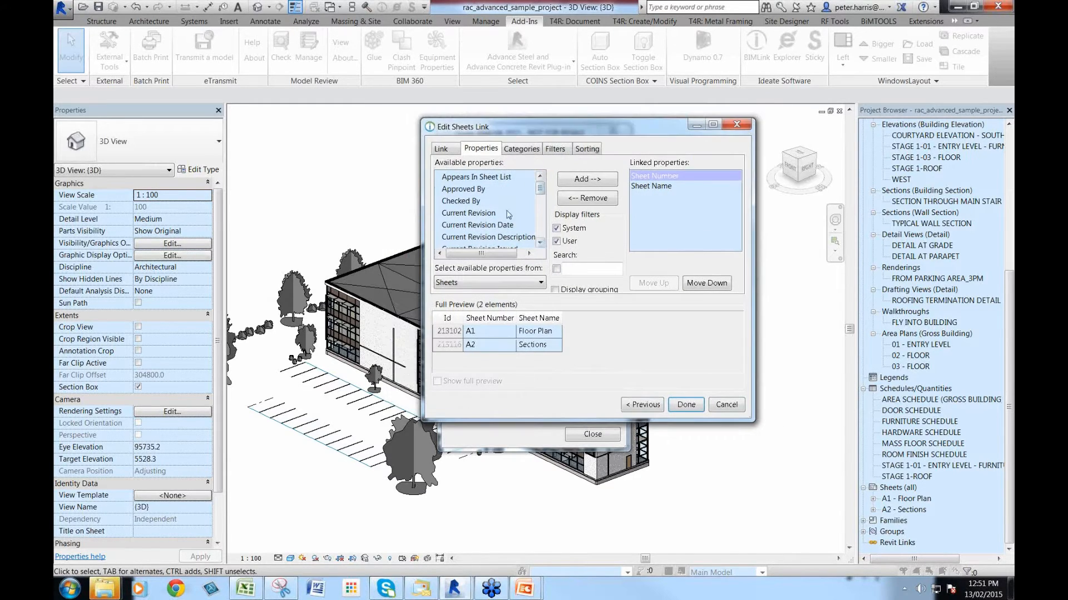
pyautogui.click(687, 406)
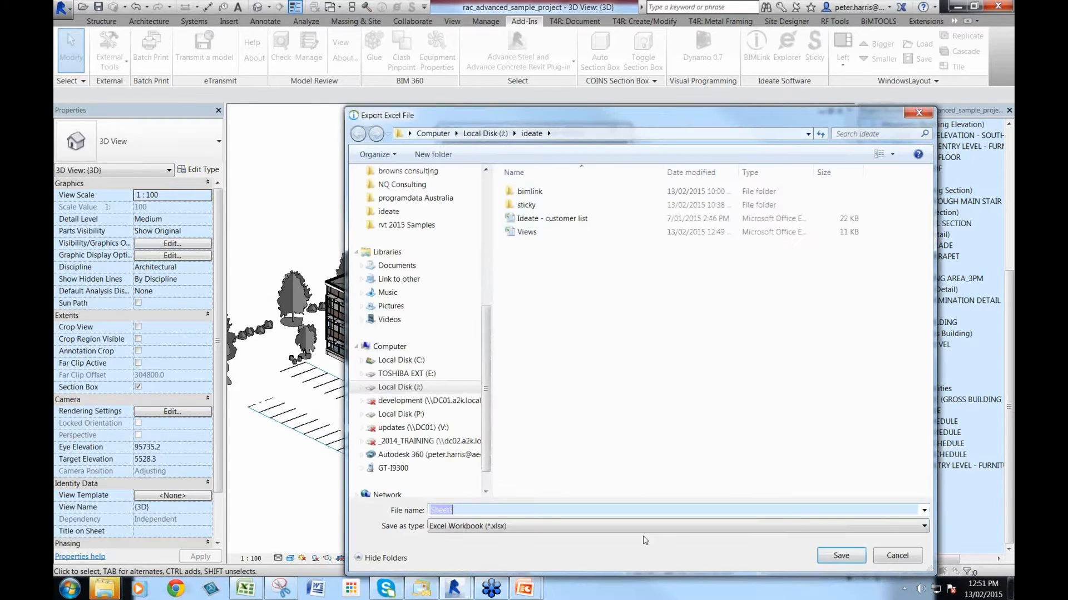
# Export the Sheets link to an Excel workbook named Sheets and bring that workbook up in Excel
pyautogui.press('Return')
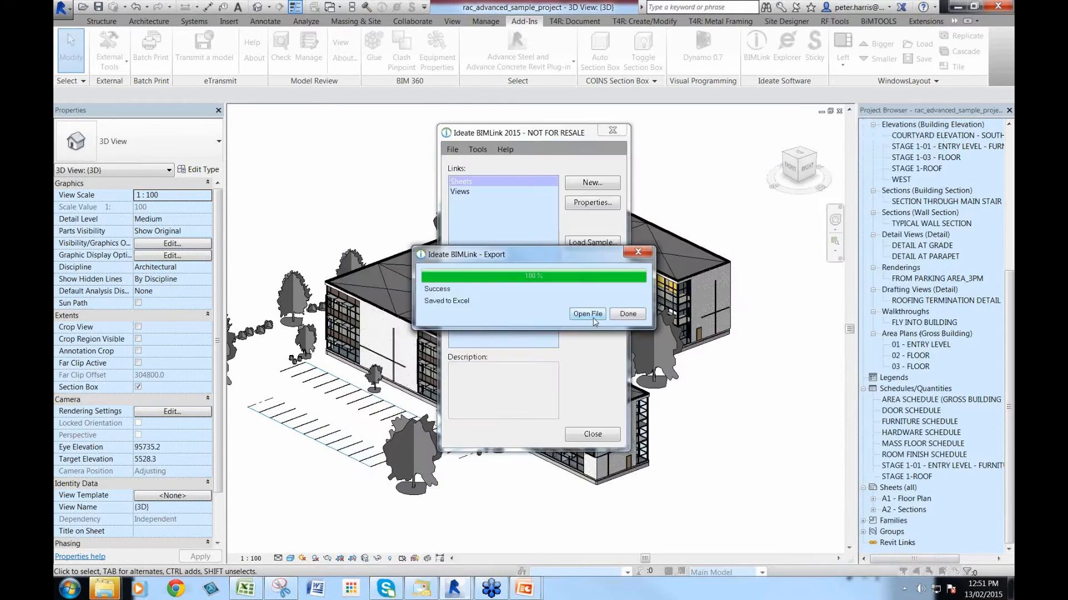
pyautogui.click(248, 594)
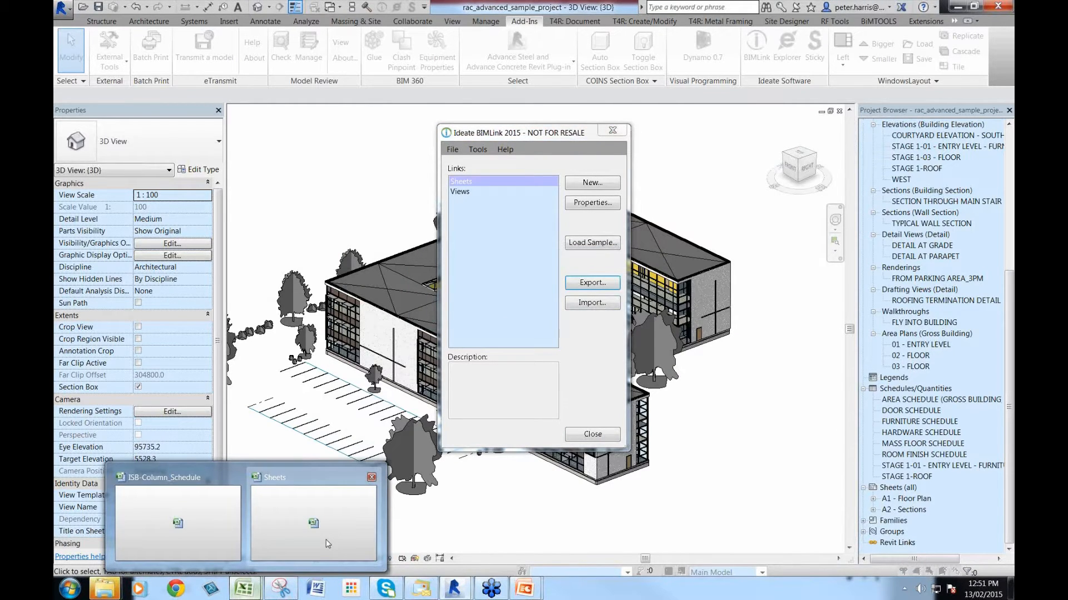
pyautogui.click(328, 544)
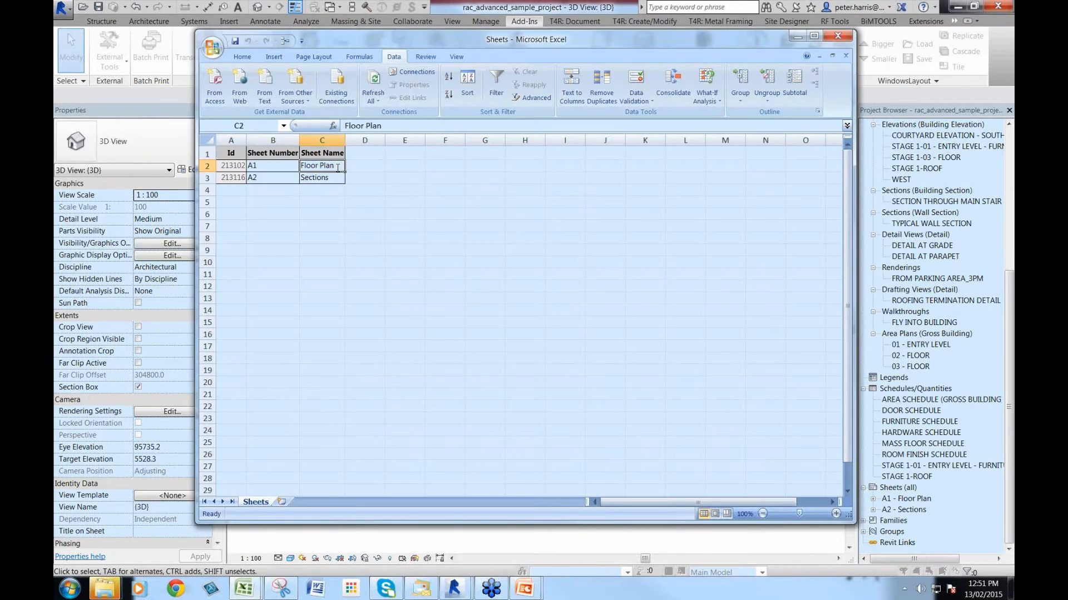
# Rename sheet A1 to SETOUT PLAN in C2 and sheet A2 to SECTION SHEET 1 in C3
pyautogui.write('SETOUT')
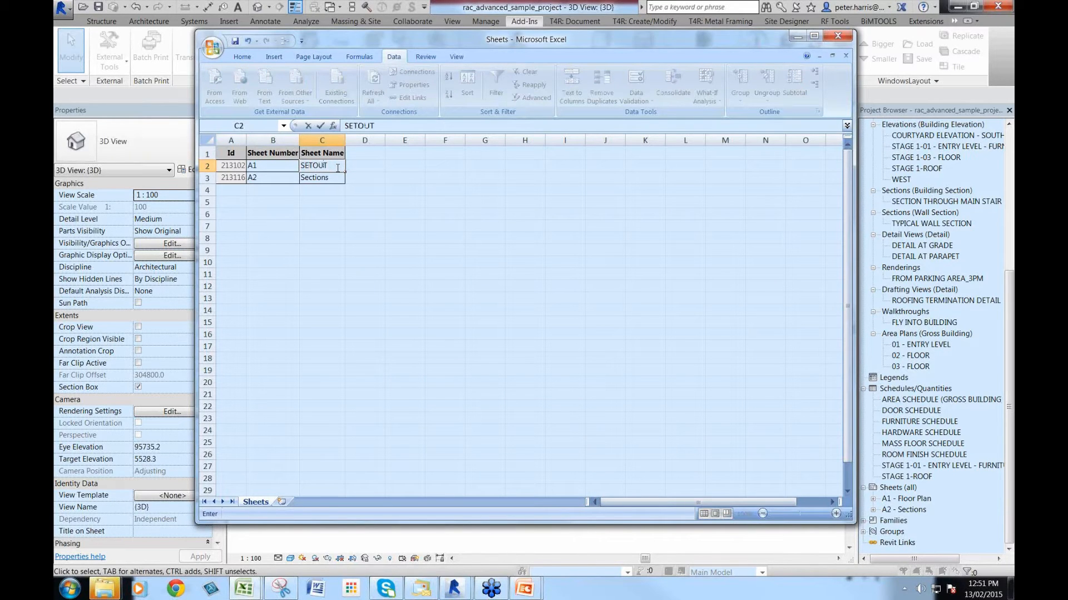
pyautogui.write(' PLAN')
pyautogui.press('Return')
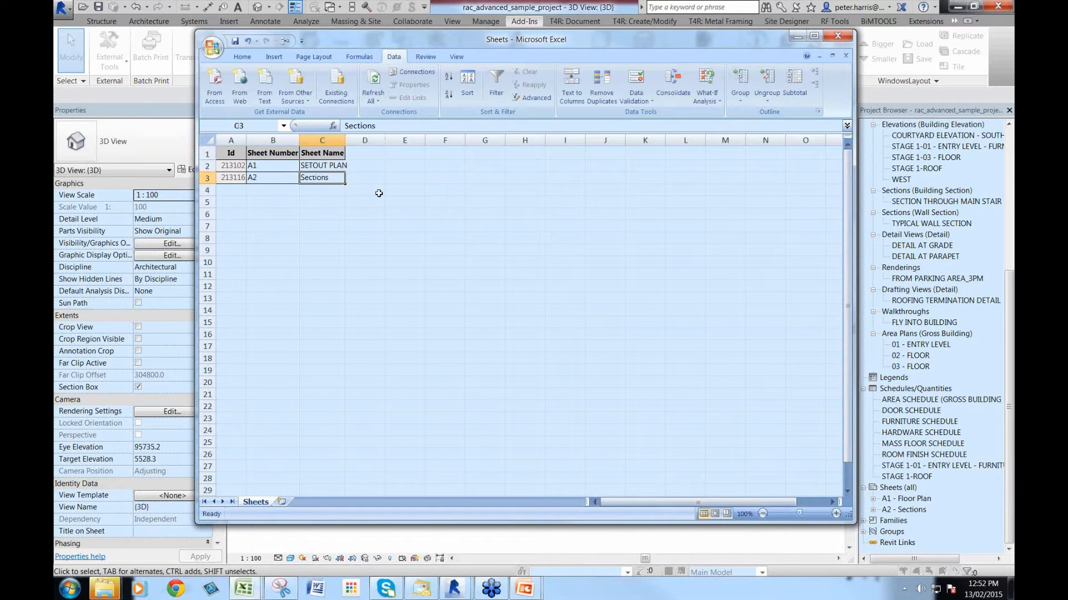
pyautogui.write('SECTION ')
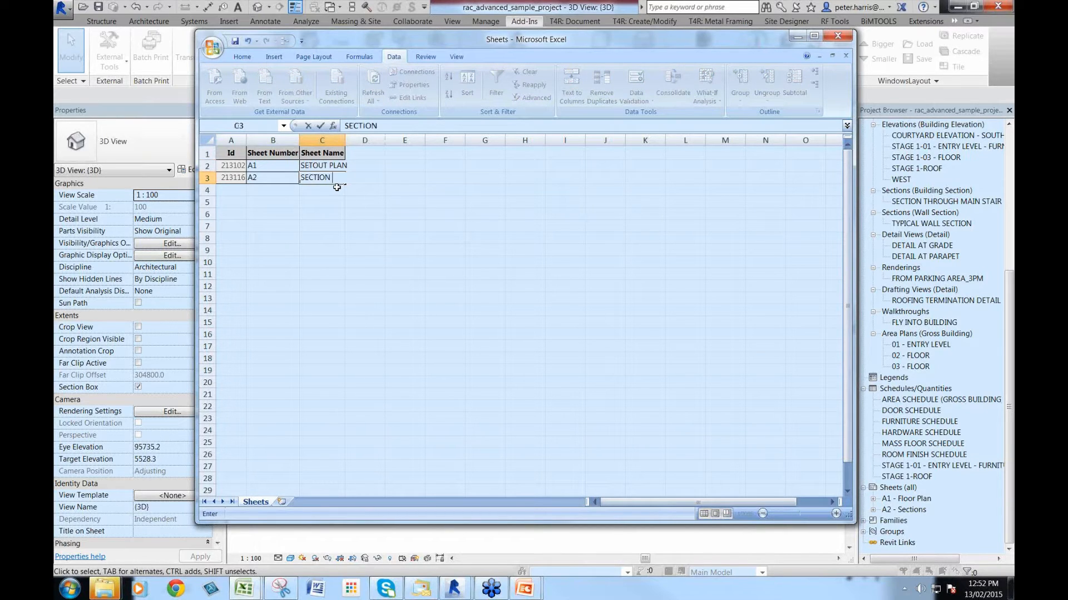
pyautogui.write('SHEET 1')
pyautogui.click(340, 201)
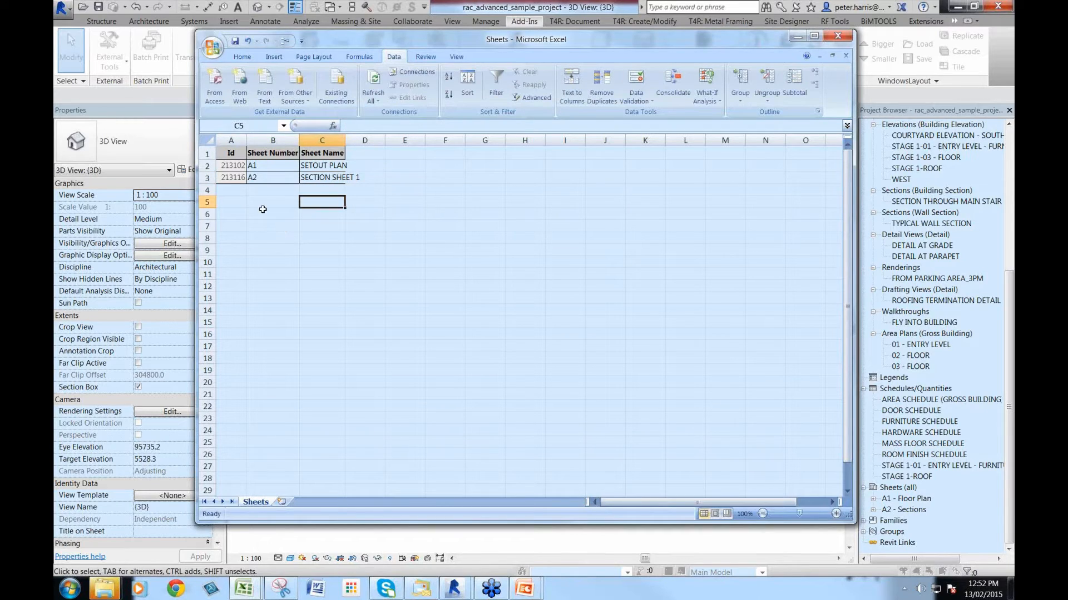
# Enter NEW as the Id in A4:A7 and extend the sheet numbers from A3 to A6 in B4:B7
pyautogui.click(226, 192)
pyautogui.write('NEW')
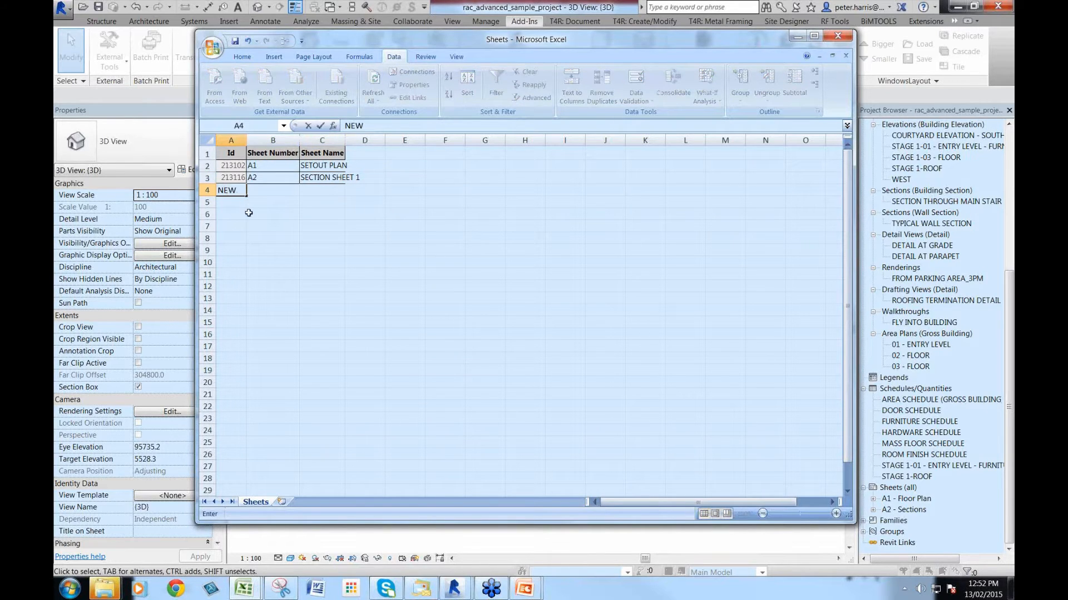
pyautogui.moveTo(246, 195); pyautogui.dragTo(248, 229)
pyautogui.click(273, 178)
pyautogui.moveTo(300, 184); pyautogui.dragTo(300, 230)
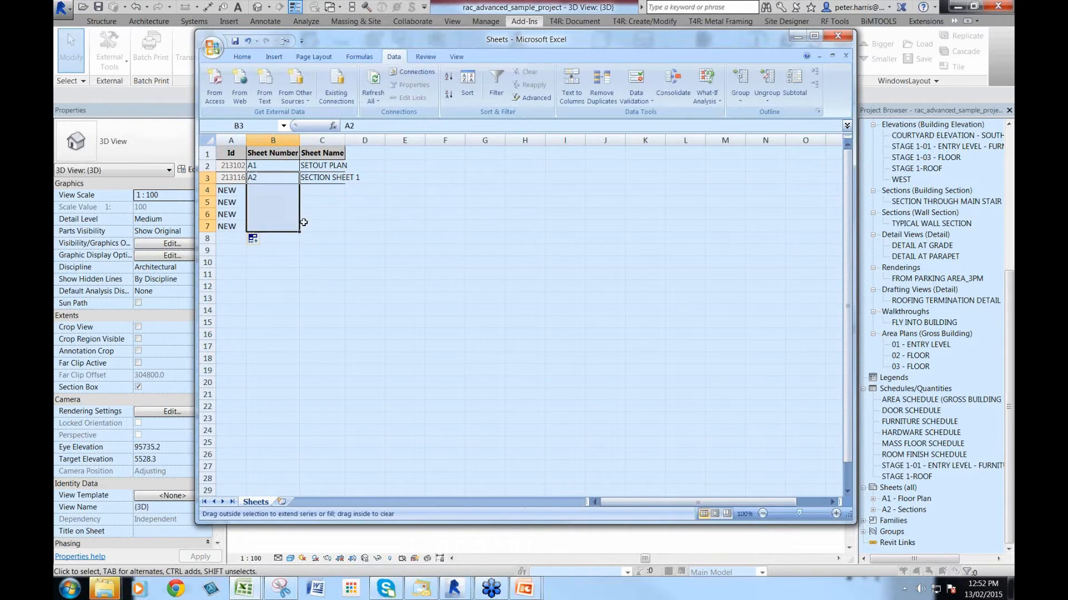
# Fill the sheet names SECTION SHEET 2 to SECTION SHEET 5 into C4:C7, then save and close the Sheets workbook
pyautogui.click(327, 191)
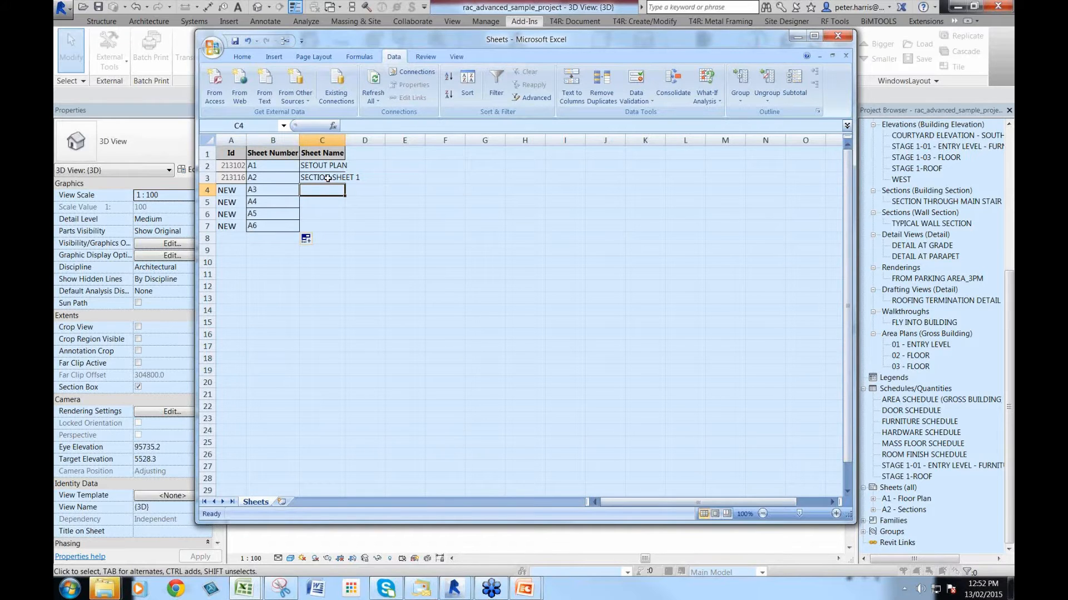
pyautogui.click(328, 178)
pyautogui.moveTo(345, 184); pyautogui.dragTo(345, 228)
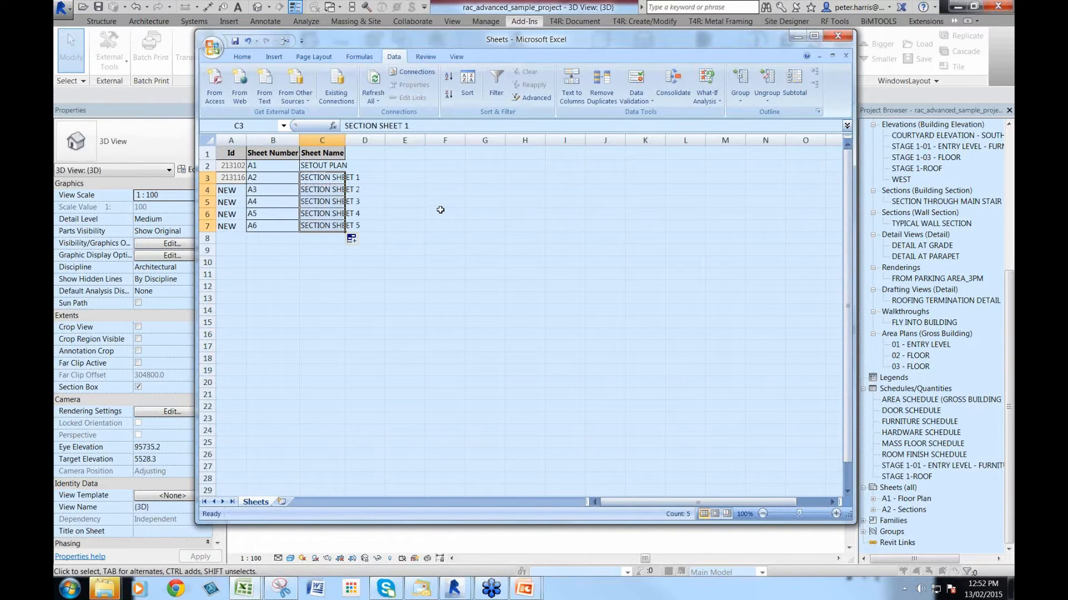
pyautogui.click(444, 213)
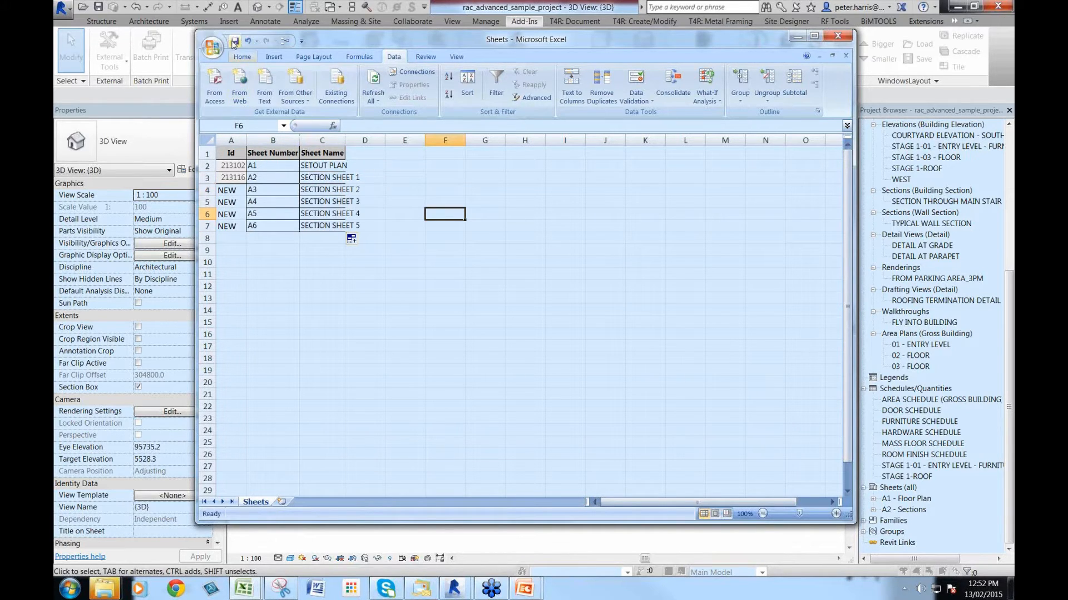
pyautogui.click(839, 38)
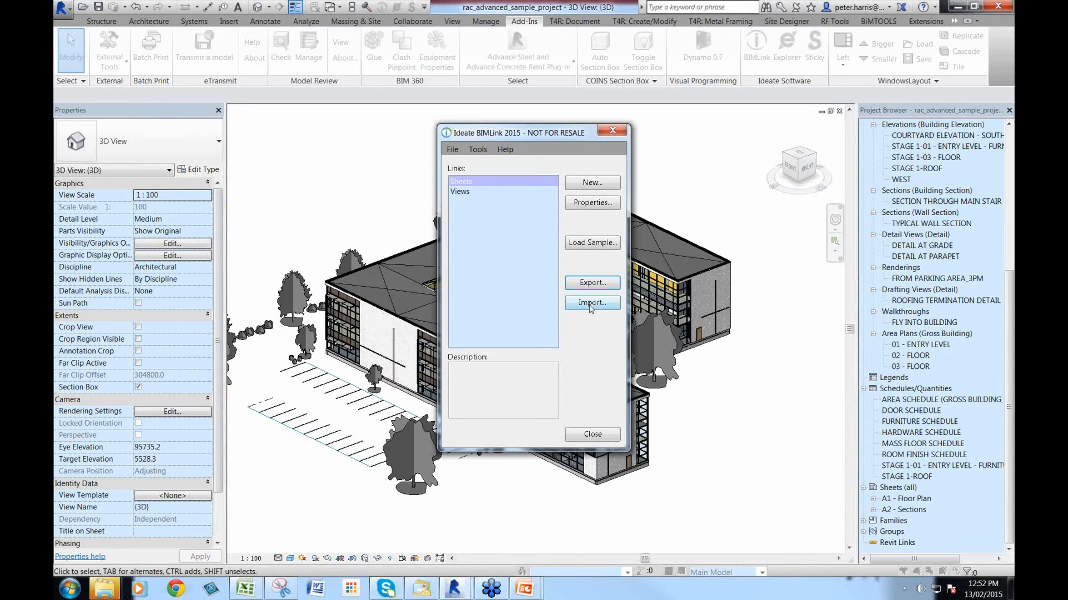
# Import the Sheets workbook into the Revit model through the Sheets link, dismissing the project save reminder
pyautogui.click(590, 305)
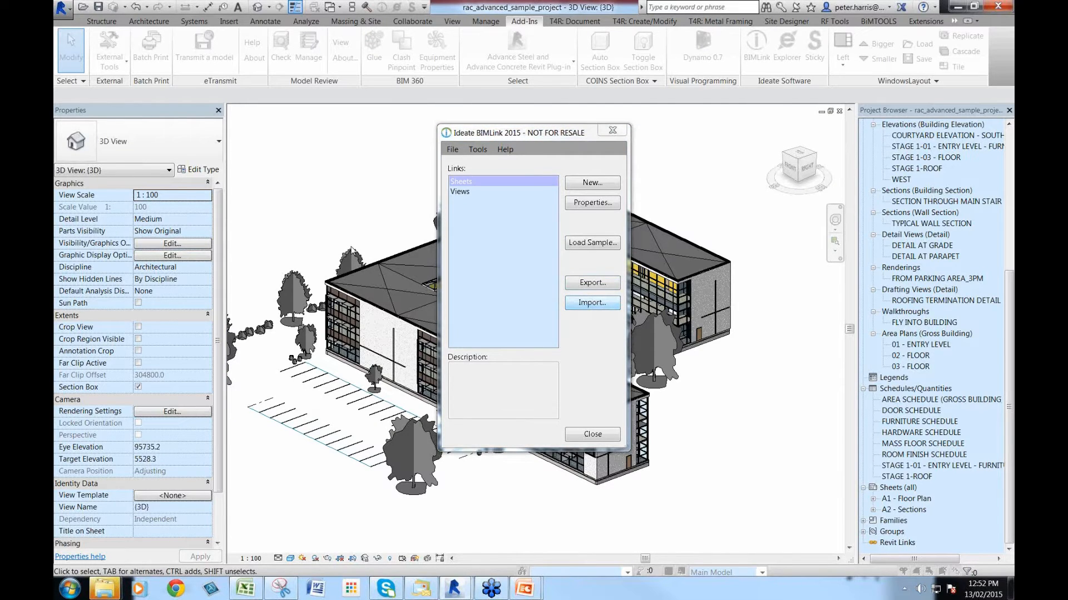
pyautogui.click(524, 232)
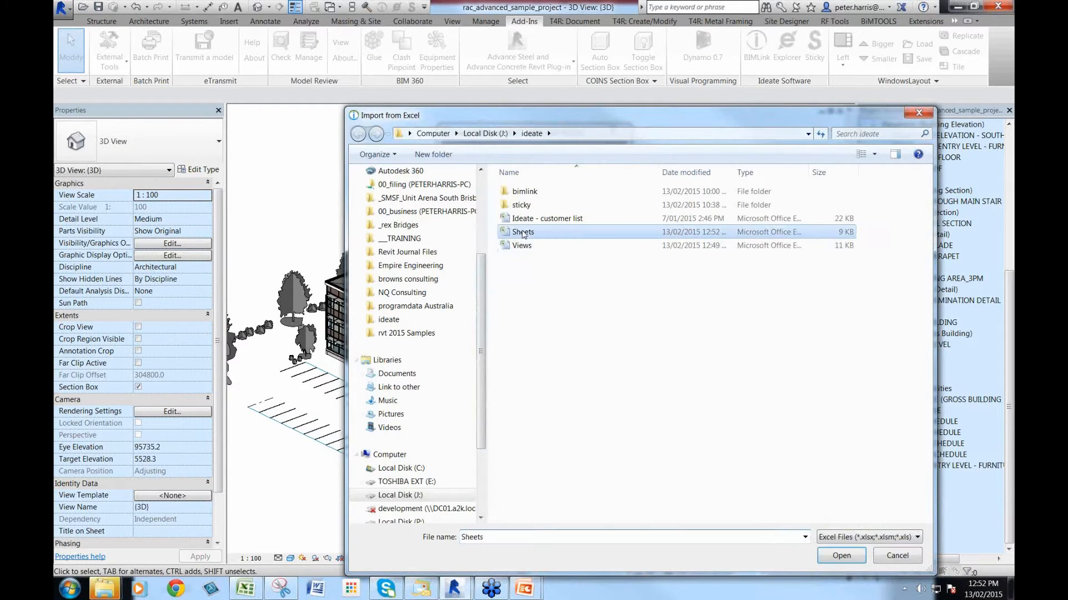
pyautogui.doubleClick(523, 233)
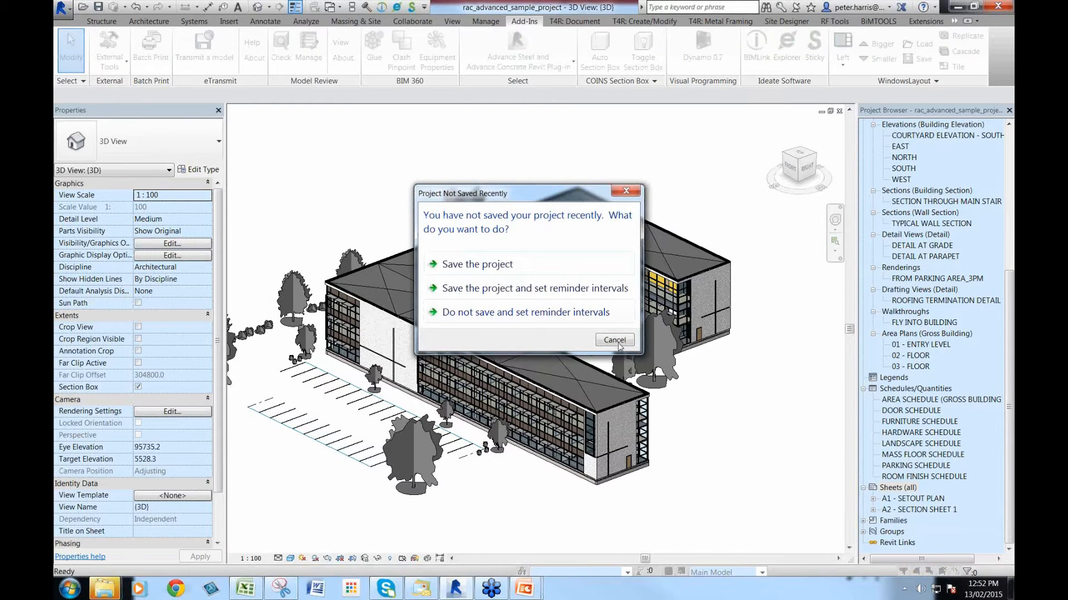
pyautogui.click(619, 344)
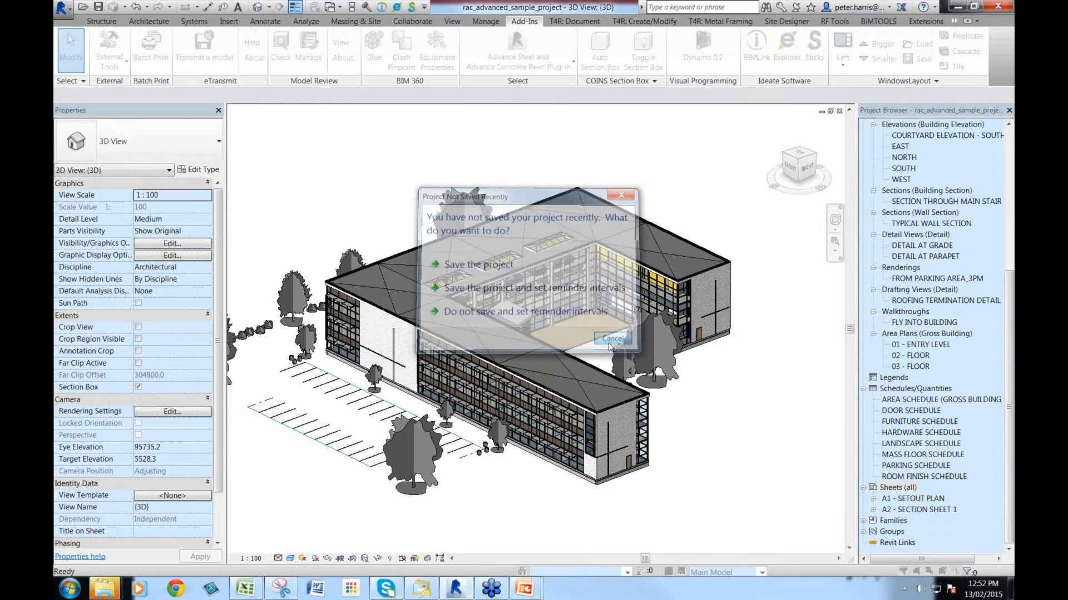
pyautogui.click(622, 415)
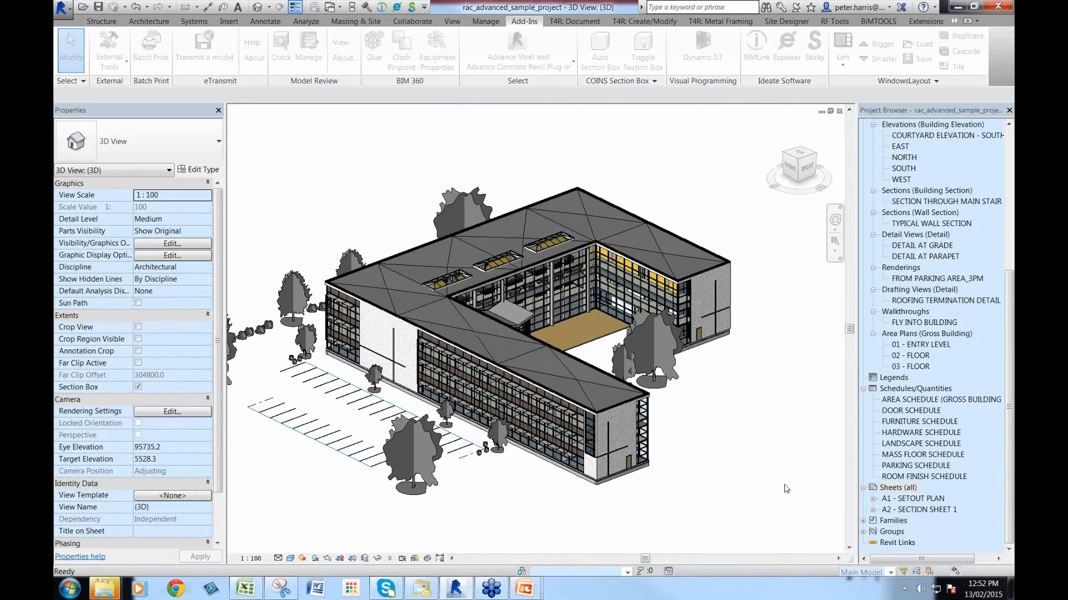
# Open the new sheet A3 - SECTION SHEET 2 to check its title block, and close the sheet view again
pyautogui.moveTo(1009, 457); pyautogui.dragTo(1009, 500)
pyautogui.click(787, 248)
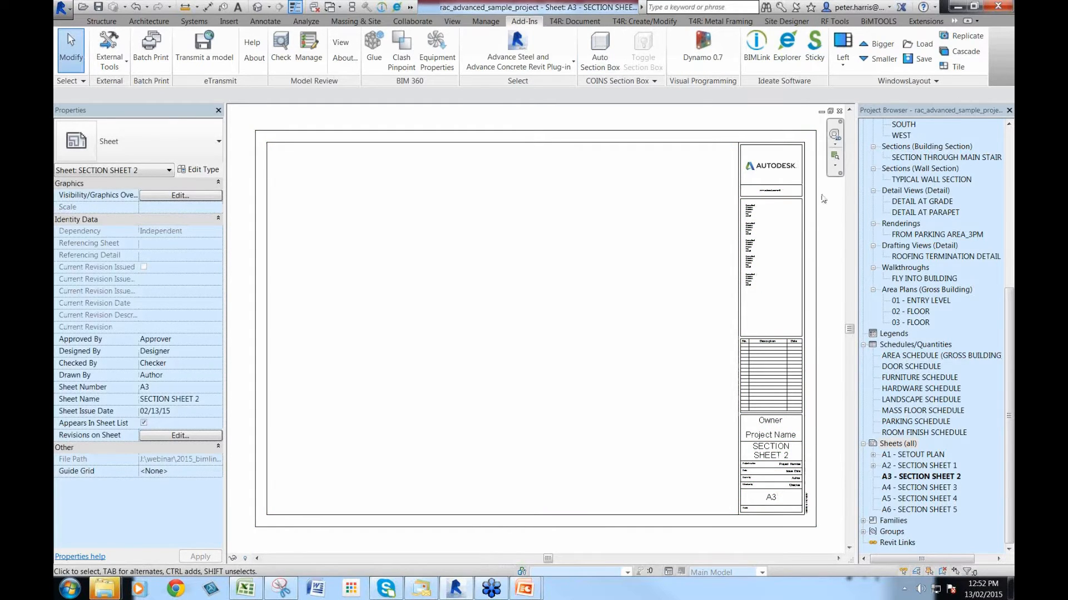
pyautogui.click(913, 479)
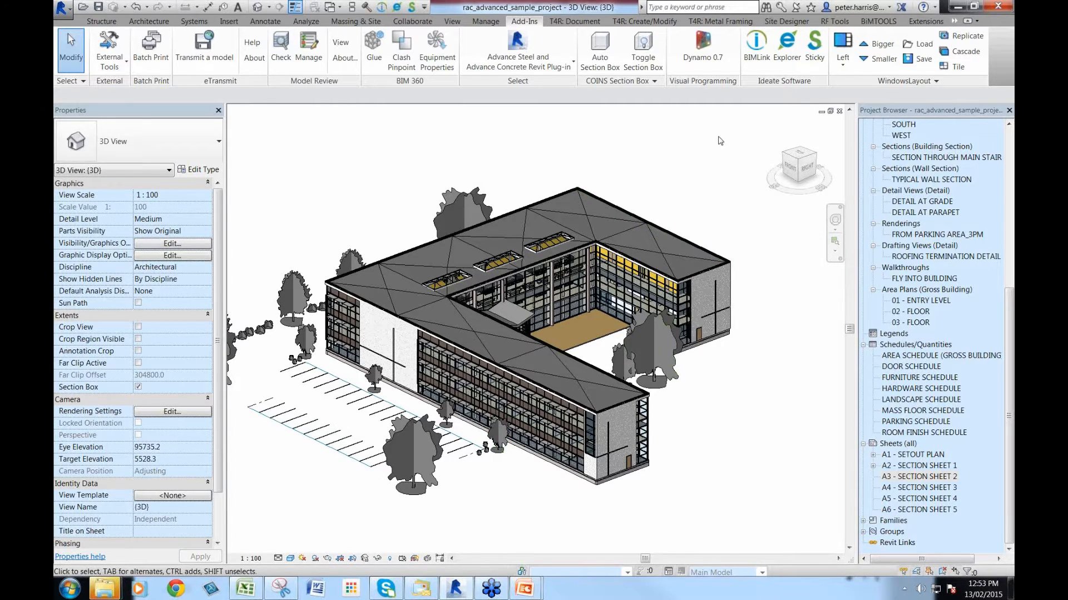
# Close rac_advanced_sample_project without saving and open the {3D} view of rst_advanced_sample_project at full window size
pyautogui.click(839, 111)
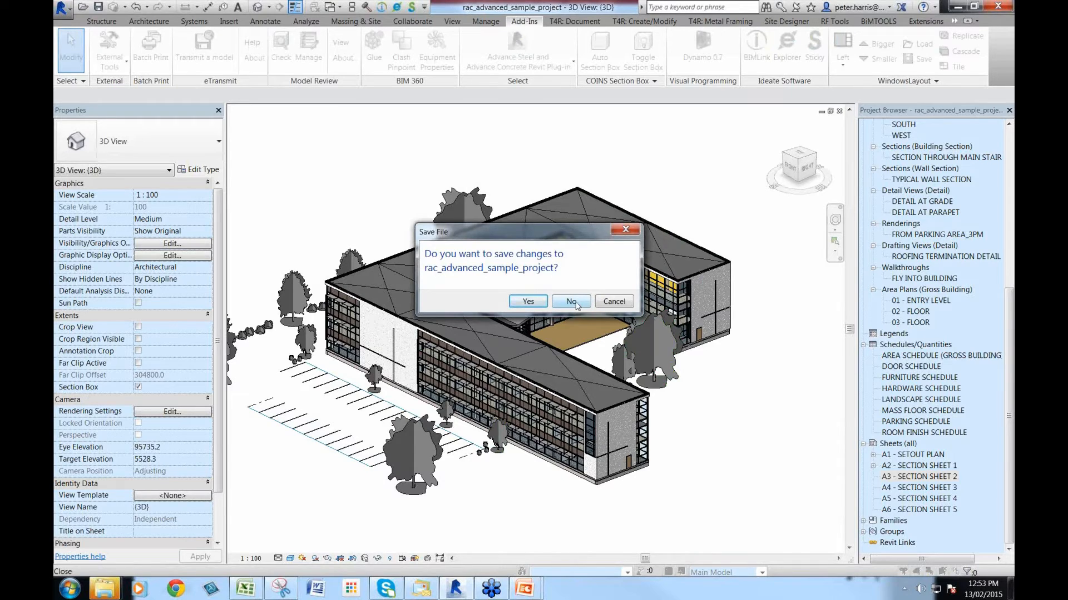
pyautogui.click(614, 302)
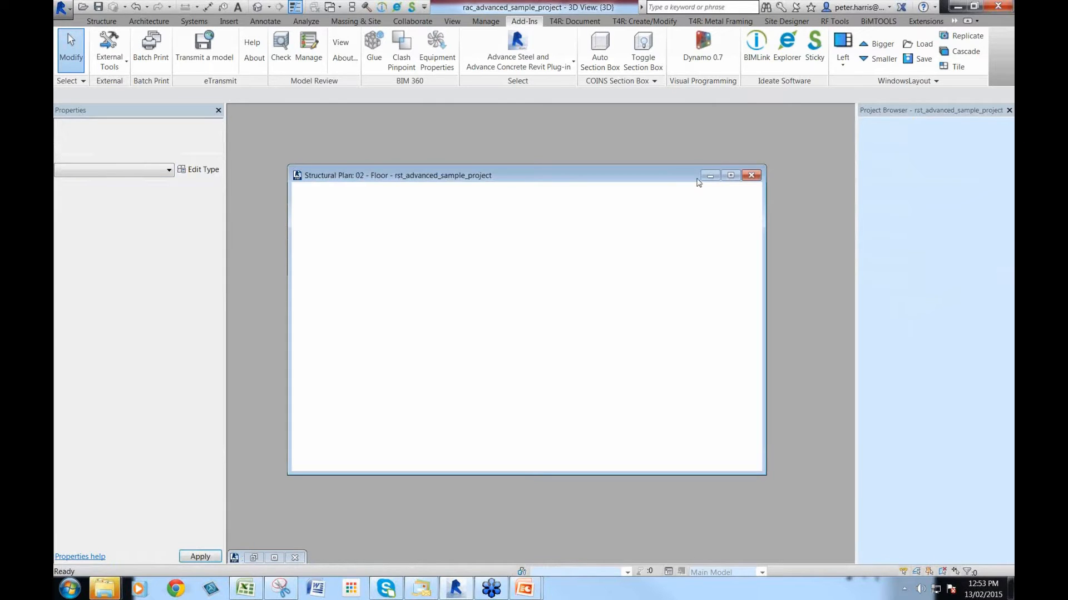
pyautogui.click(731, 176)
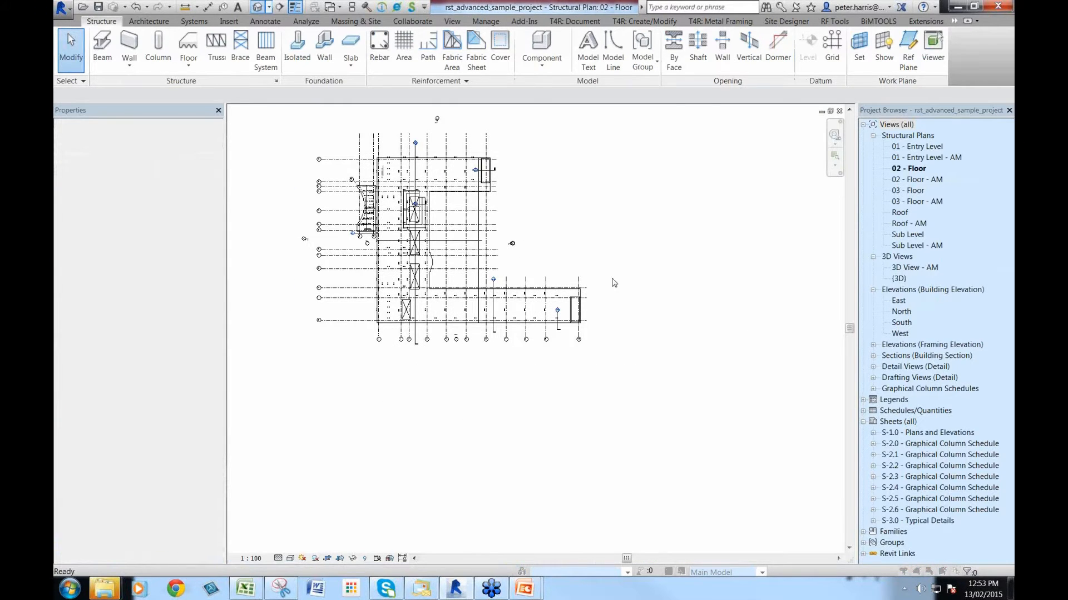
pyautogui.click(613, 339)
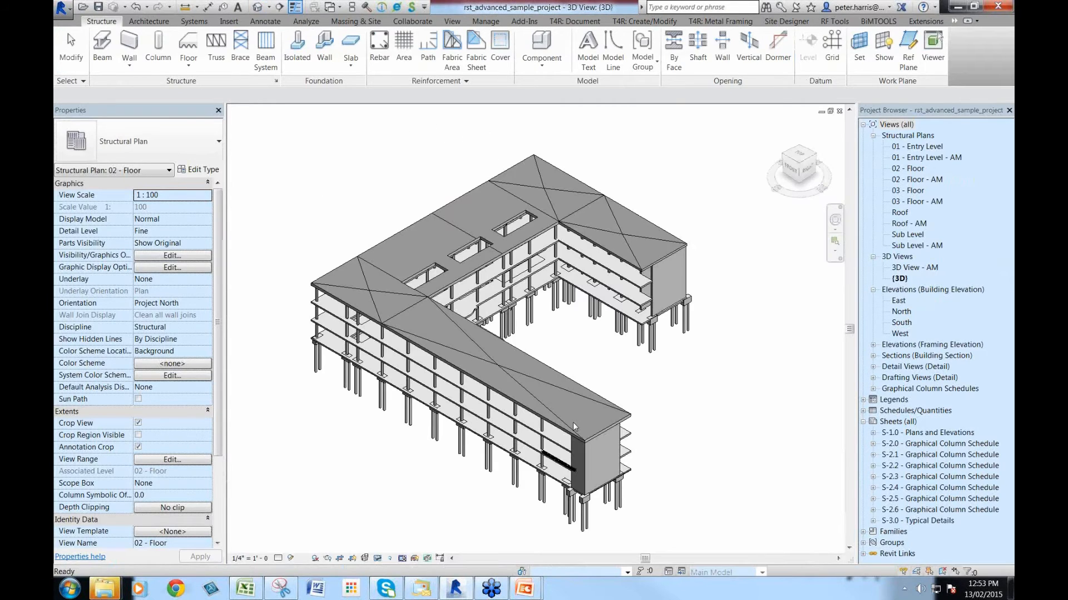
pyautogui.scroll(5, 548, 451)
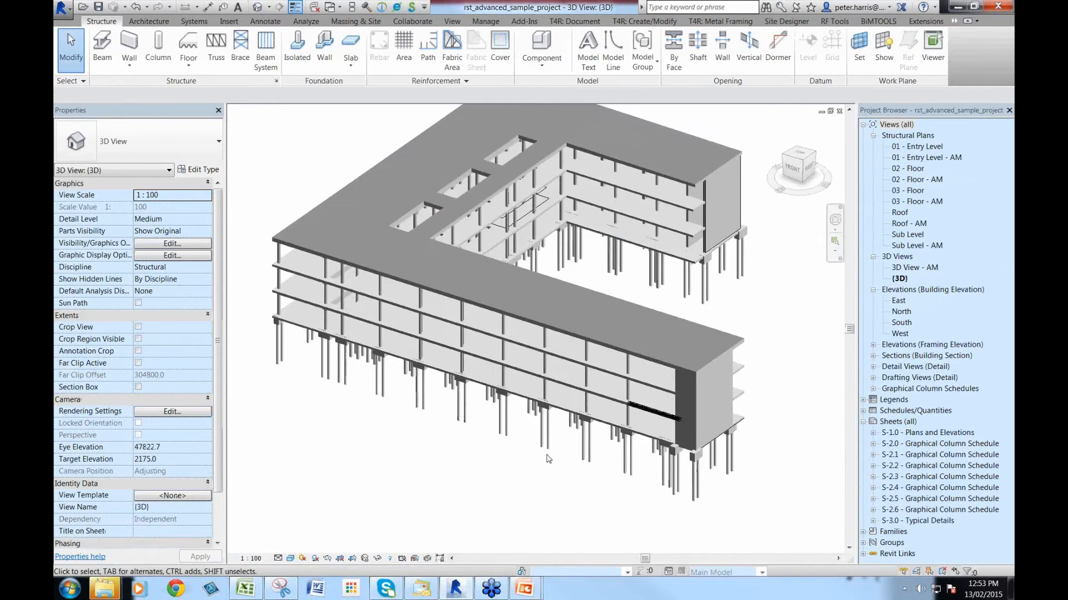
# Check the properties of a two-pile cap foundation and examine the pile foundations around the building in 3D
pyautogui.click(547, 448)
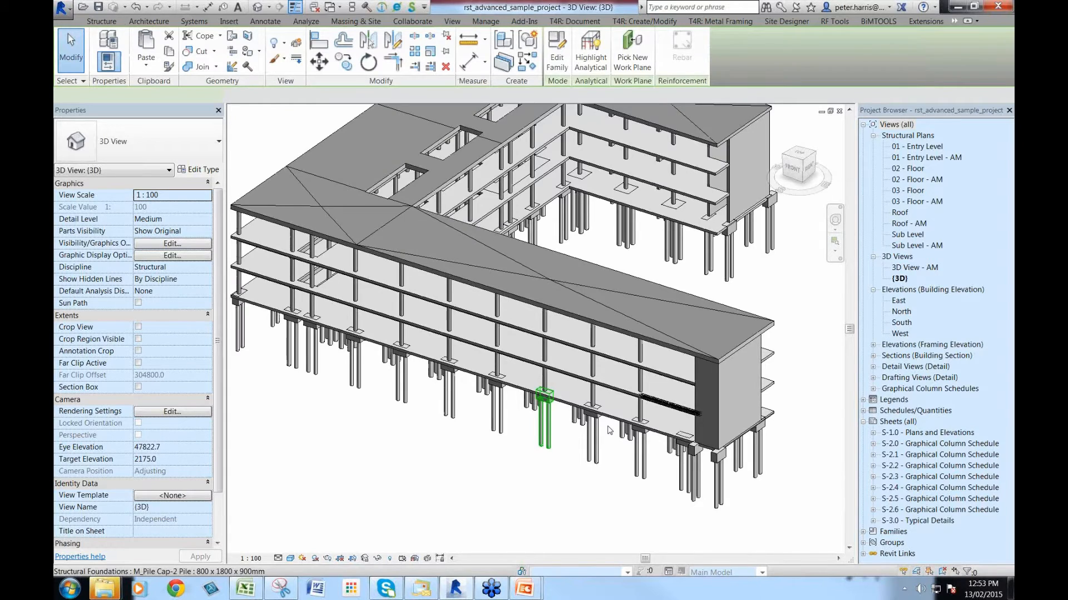
pyautogui.scroll(-5, 609, 430)
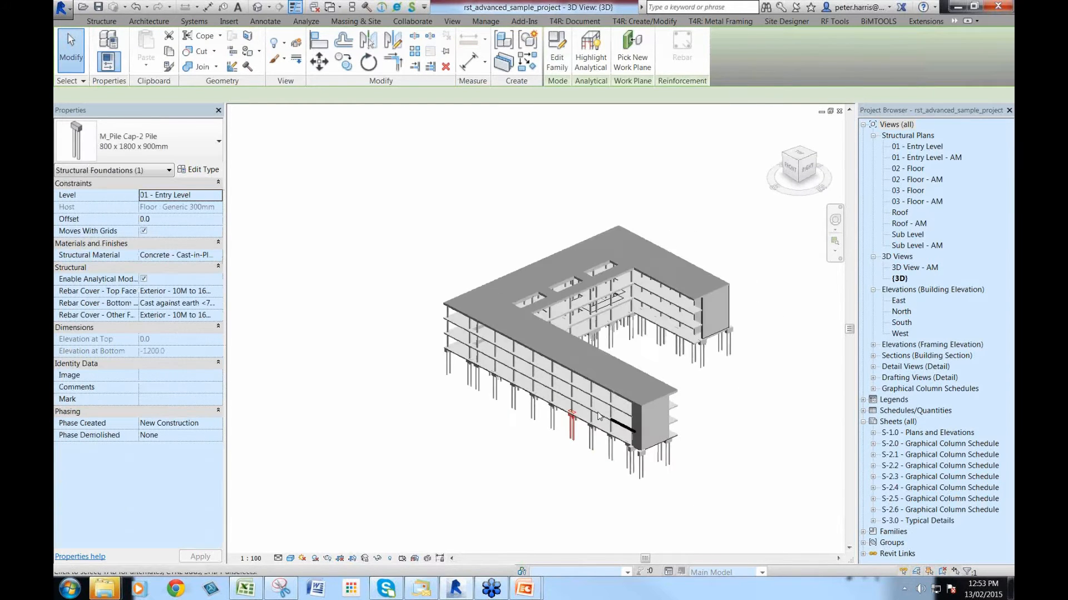
pyautogui.keyDown('shift'); pyautogui.moveTo(751, 470); pyautogui.dragTo(468, 448, button='middle'); pyautogui.keyUp('shift')
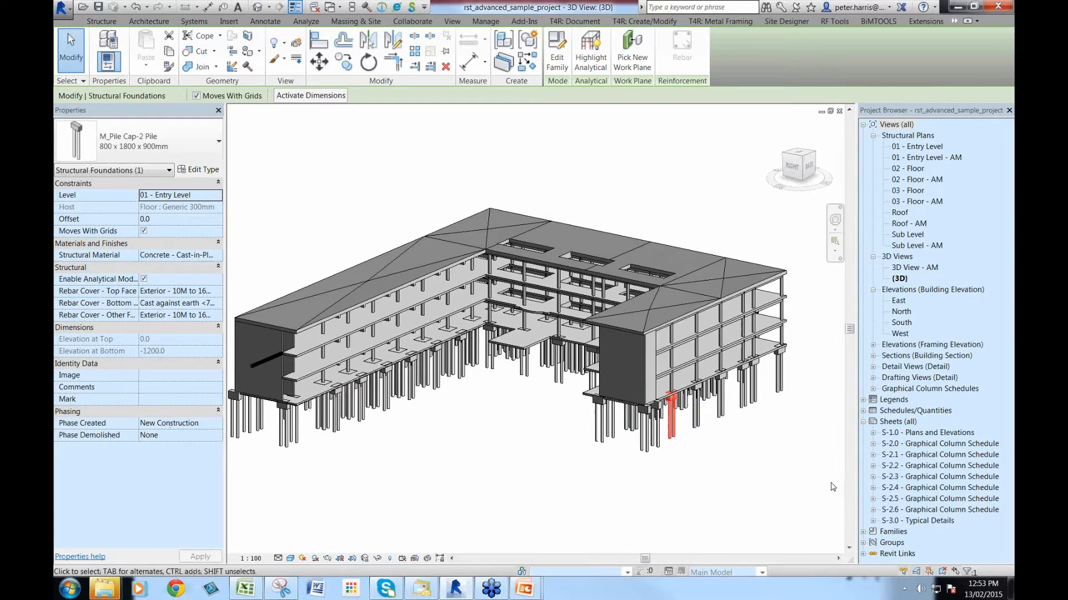
pyautogui.click(805, 492)
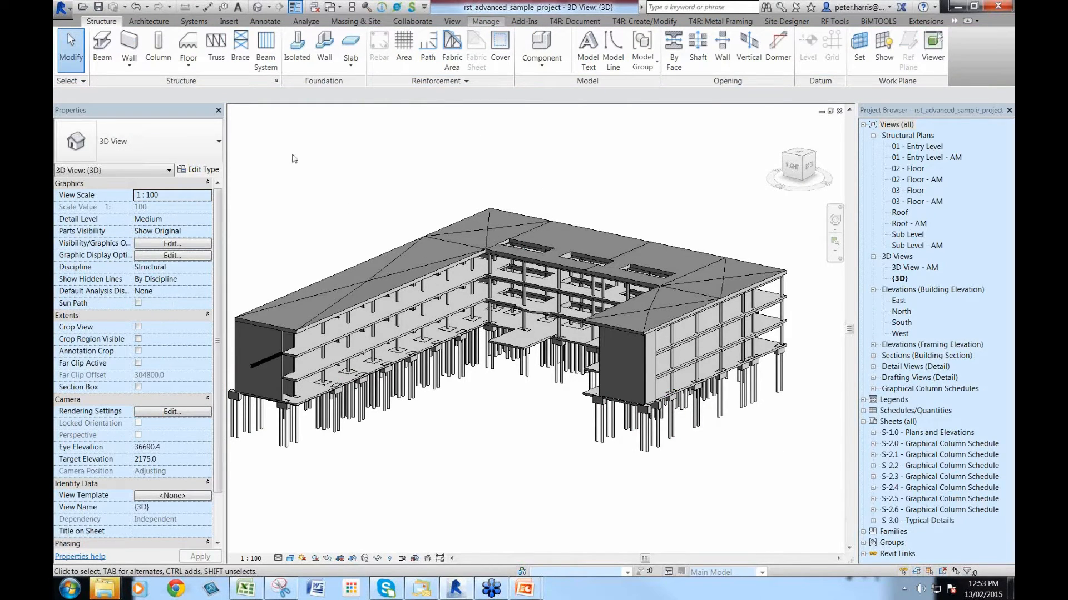
# Start a new project parameter named FTG_WORKING LOAD as an instance parameter of type Text, grouped under Text
pyautogui.click(485, 21)
pyautogui.click(259, 39)
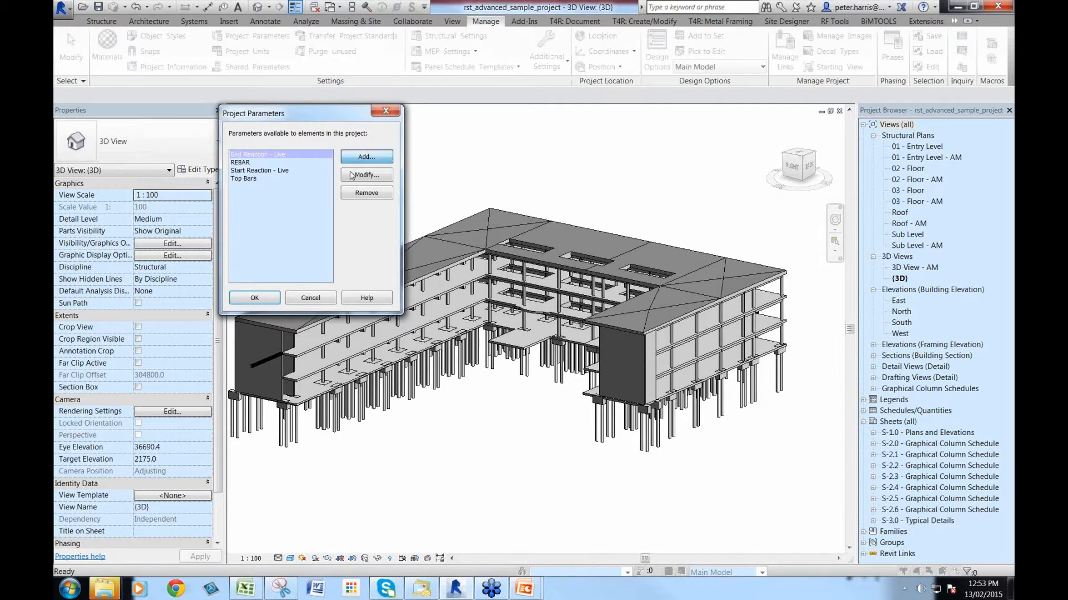
pyautogui.click(352, 176)
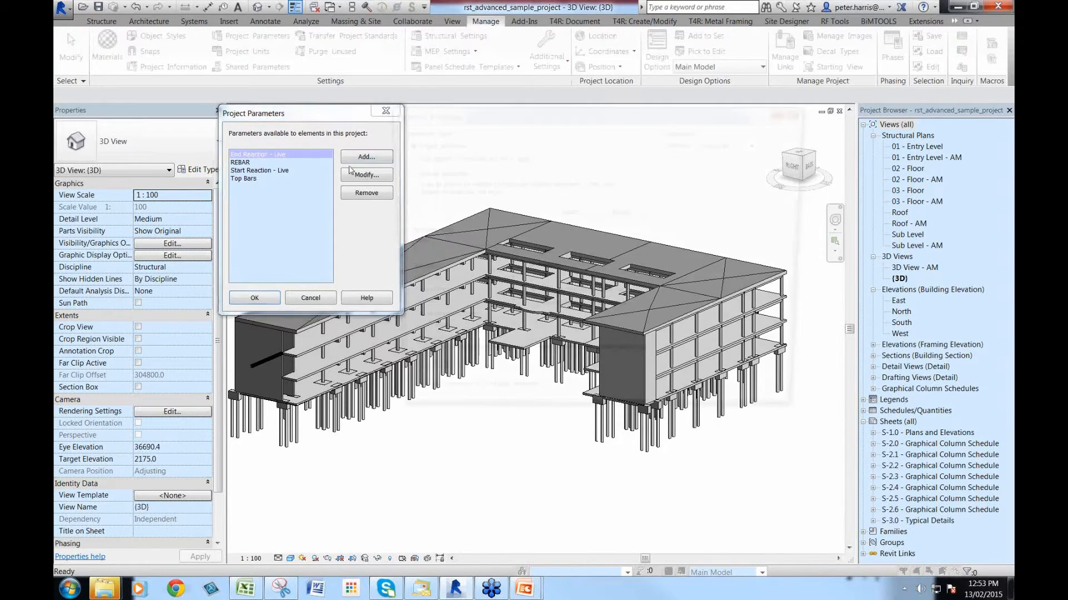
pyautogui.write('FTG_')
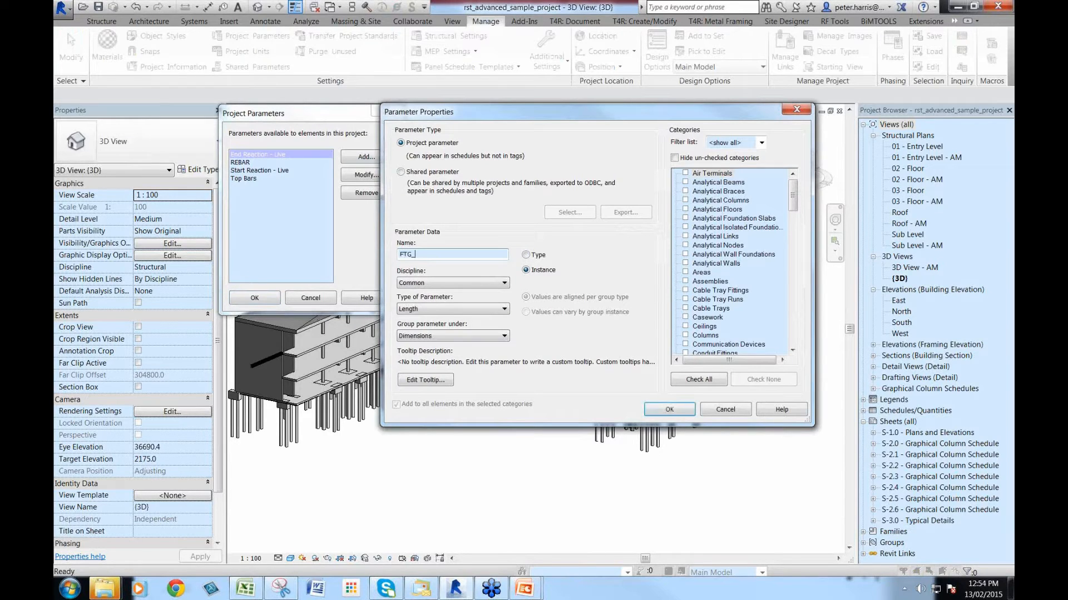
pyautogui.write('WORKING LOAD')
pyautogui.click(451, 309)
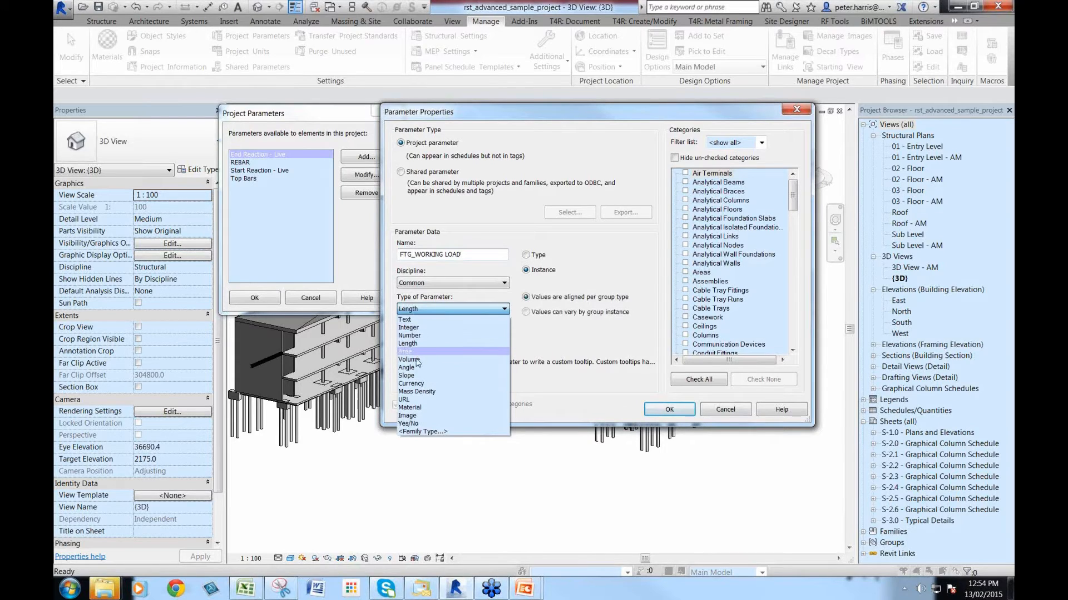
pyautogui.click(415, 319)
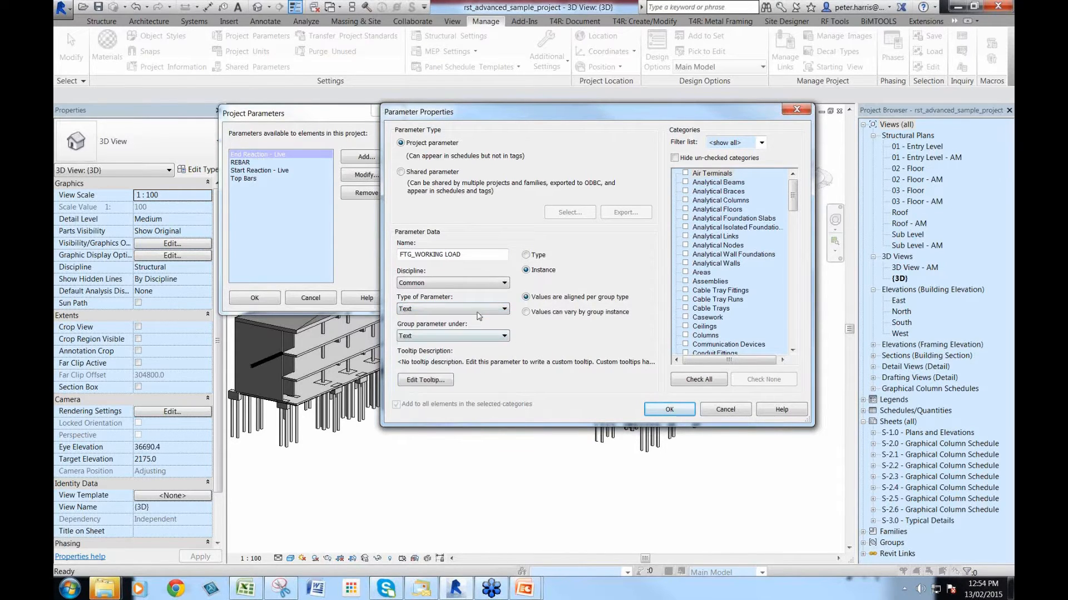
pyautogui.click(421, 335)
pyautogui.click(537, 318)
# Assign the new parameter only to the Structural Foundations category and confirm the project parameters
pyautogui.click(700, 381)
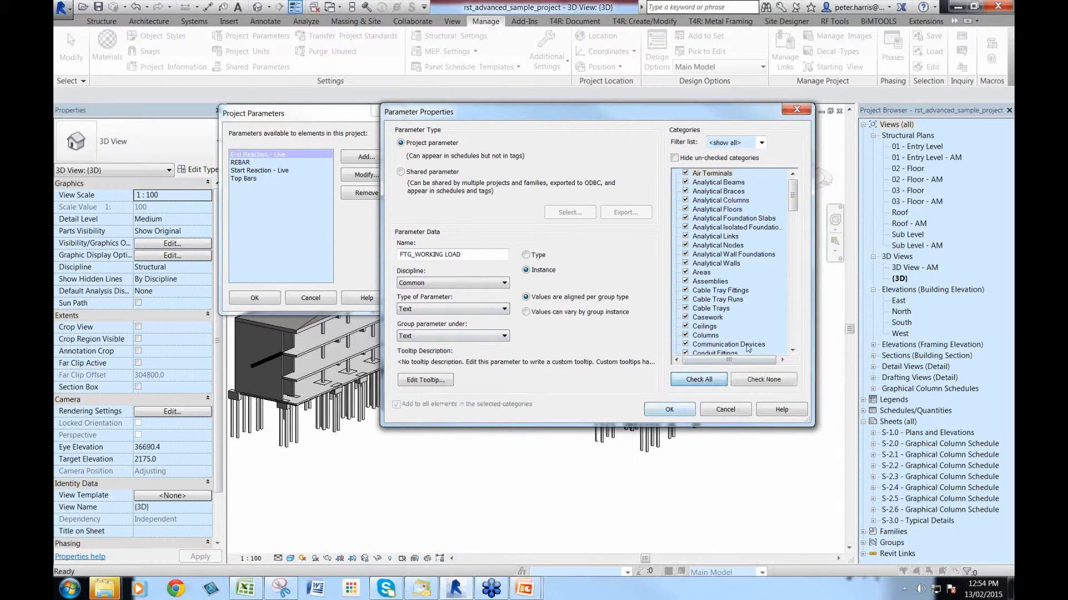
pyautogui.click(763, 379)
pyautogui.scroll(-3, 779, 256)
pyautogui.scroll(-10, 734, 256)
pyautogui.click(685, 218)
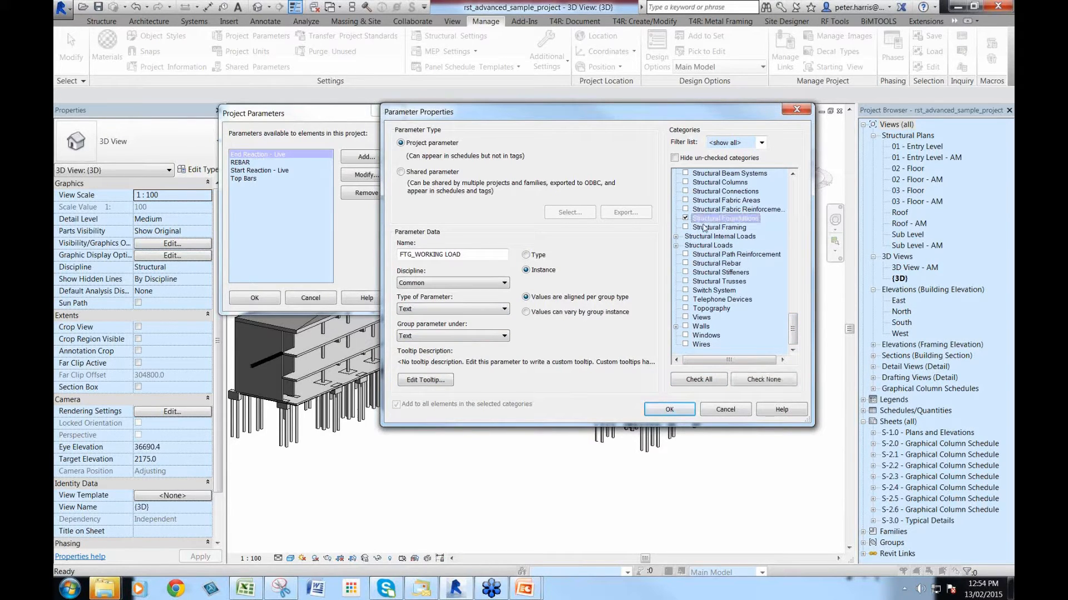
pyautogui.click(666, 411)
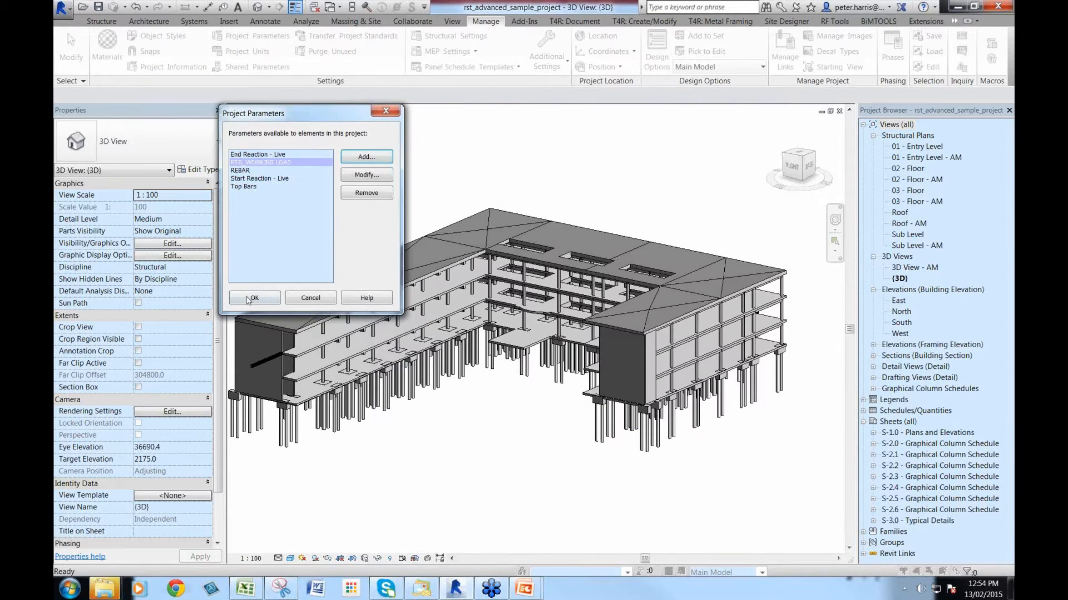
pyautogui.press('Return')
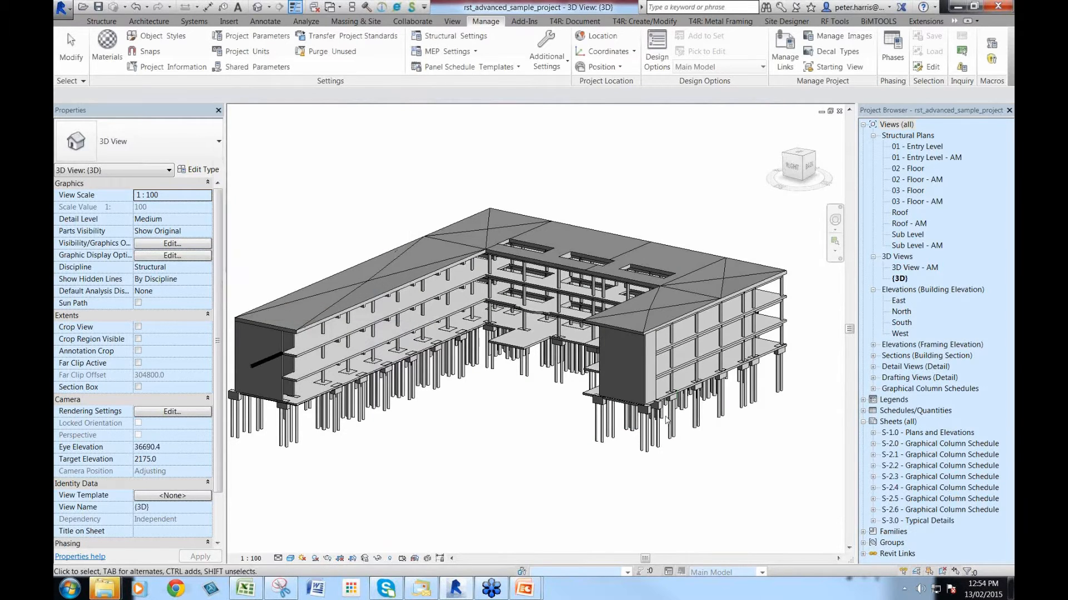
# Select a pile cap, then set up a new Ideate BIMLink instance link for the Structural Foundations category
pyautogui.click(698, 422)
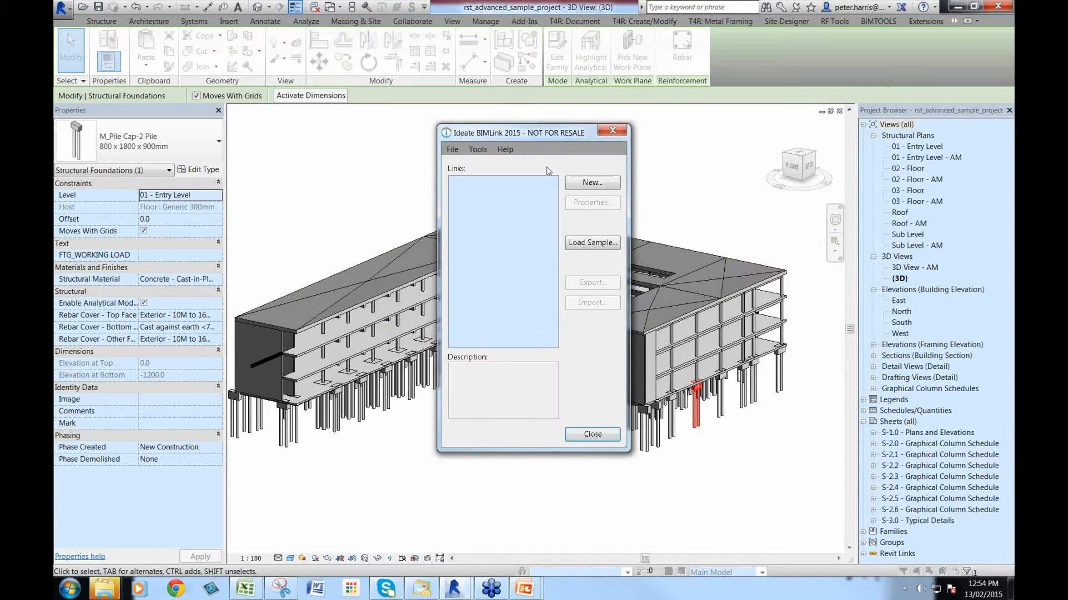
pyautogui.click(592, 183)
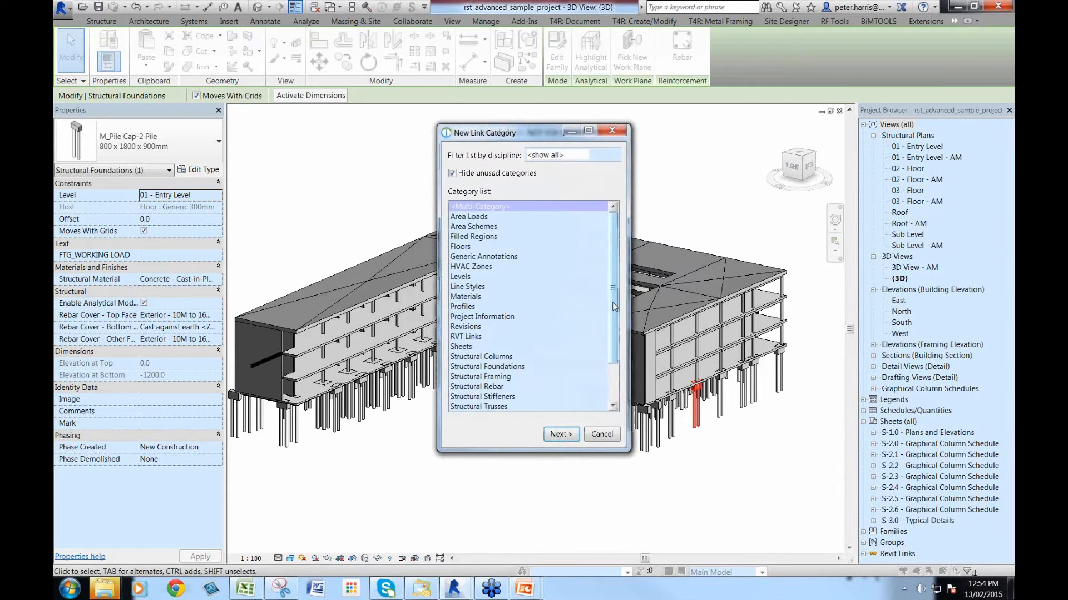
pyautogui.scroll(-2, 612, 302)
pyautogui.click(487, 316)
pyautogui.click(559, 434)
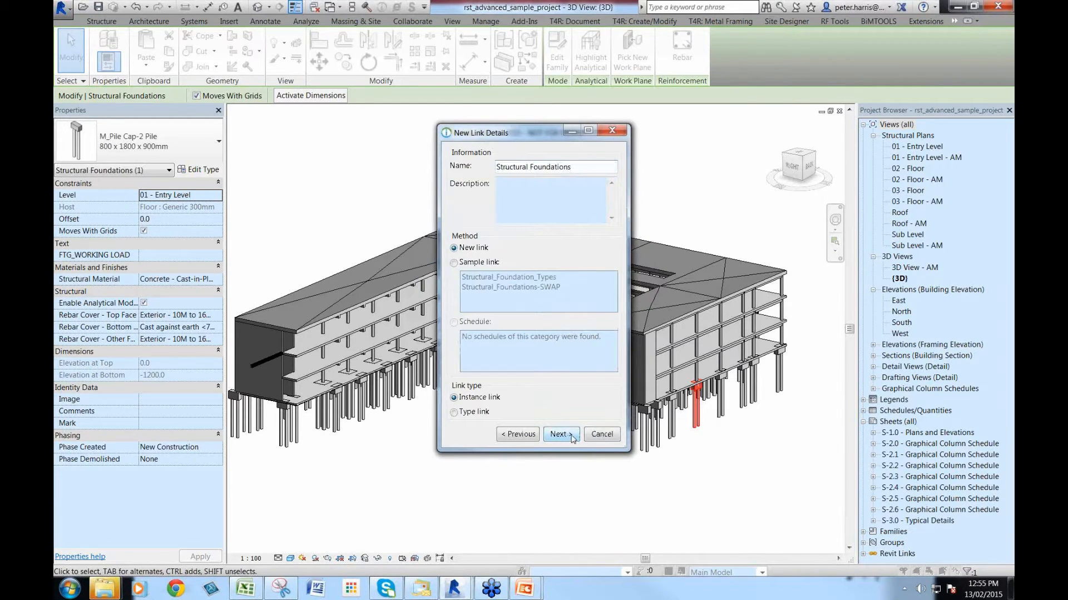
pyautogui.click(572, 435)
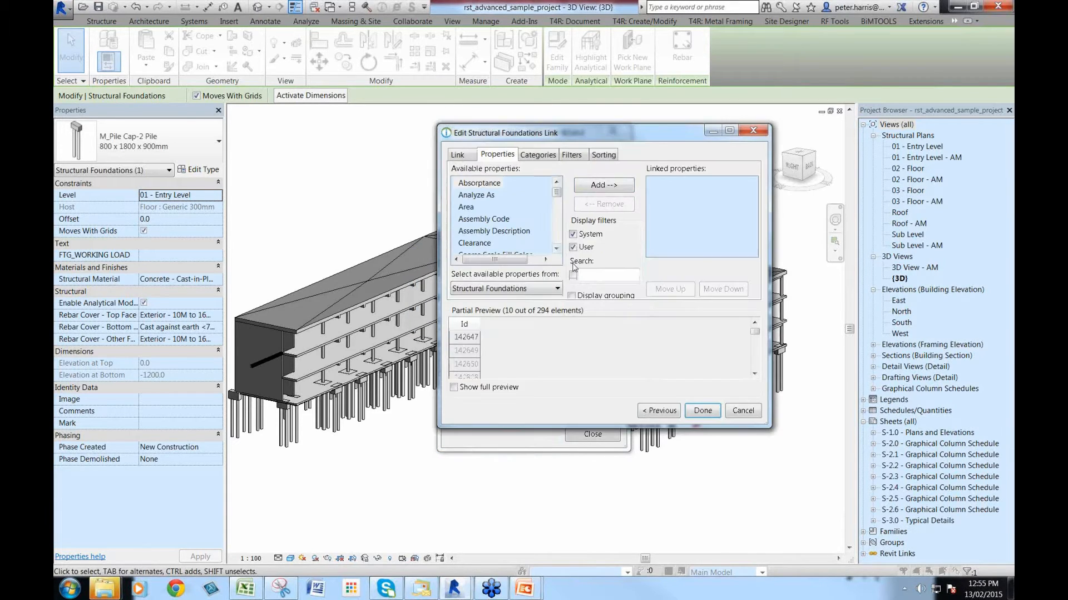
# Add FTG_WORKING LOAD and Mark to the linked properties, place Mark first, and finish the Structural Foundations link
pyautogui.moveTo(621, 460); pyautogui.dragTo(618, 493)
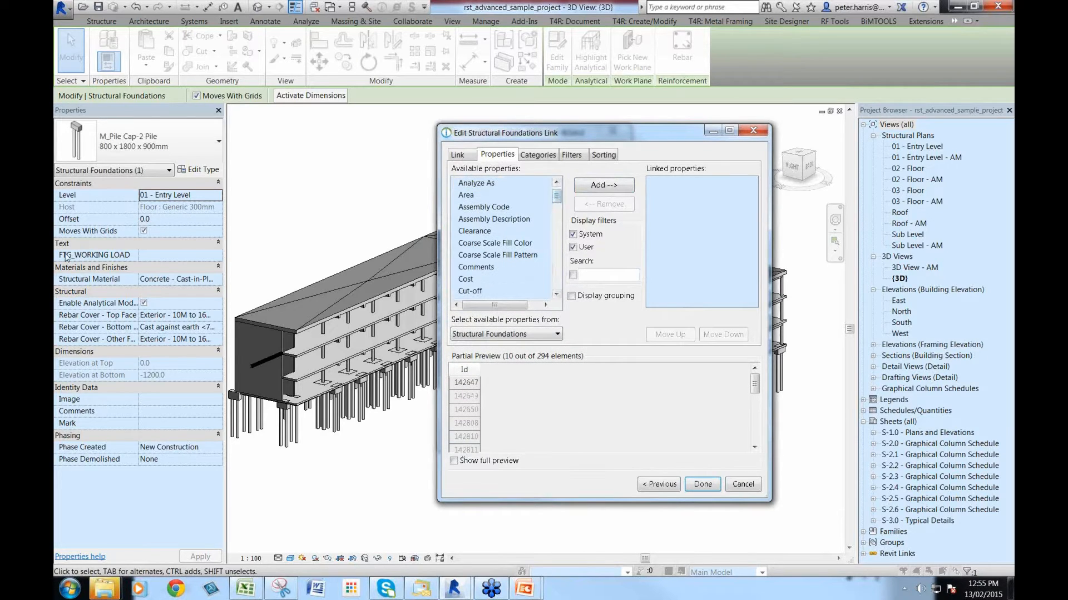
pyautogui.moveTo(556, 198); pyautogui.dragTo(565, 237)
pyautogui.doubleClick(495, 231)
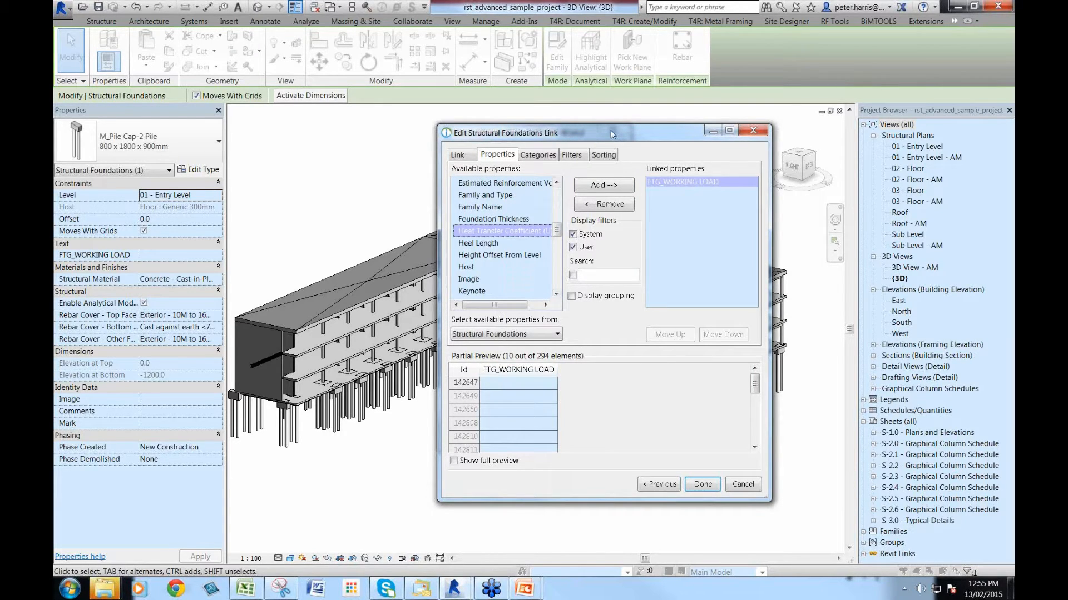
pyautogui.moveTo(610, 130); pyautogui.dragTo(636, 128)
pyautogui.moveTo(544, 227); pyautogui.dragTo(544, 233)
pyautogui.click(461, 259)
pyautogui.doubleClick(462, 259)
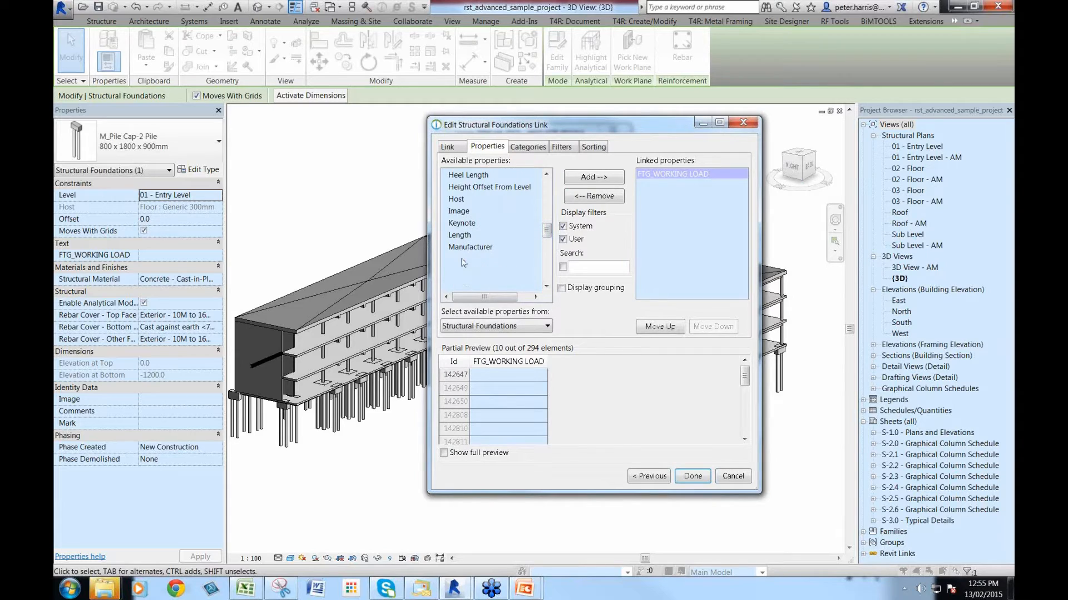
pyautogui.click(666, 329)
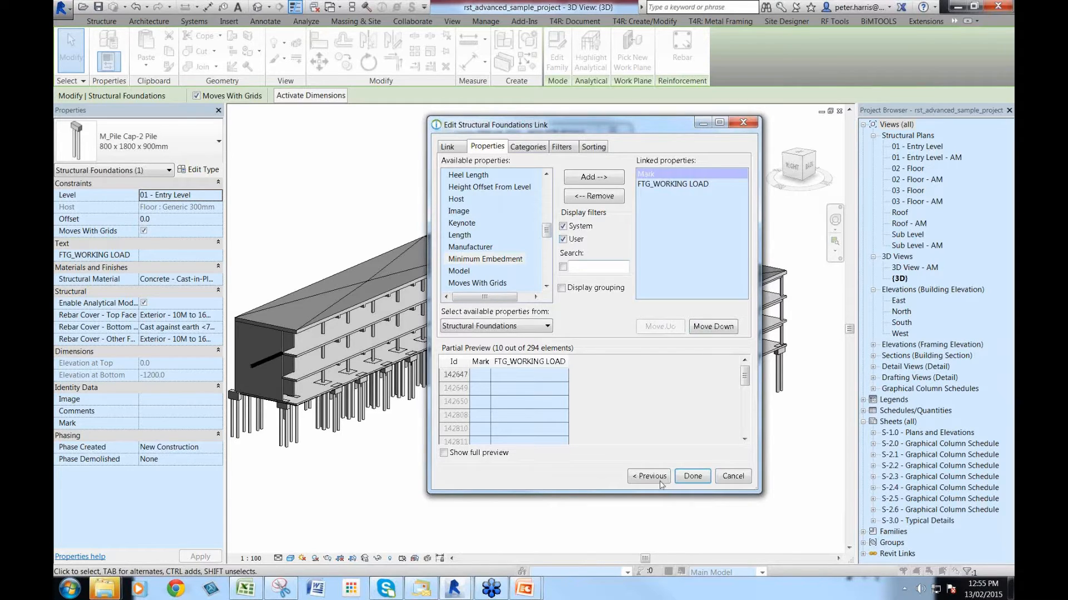
pyautogui.click(692, 476)
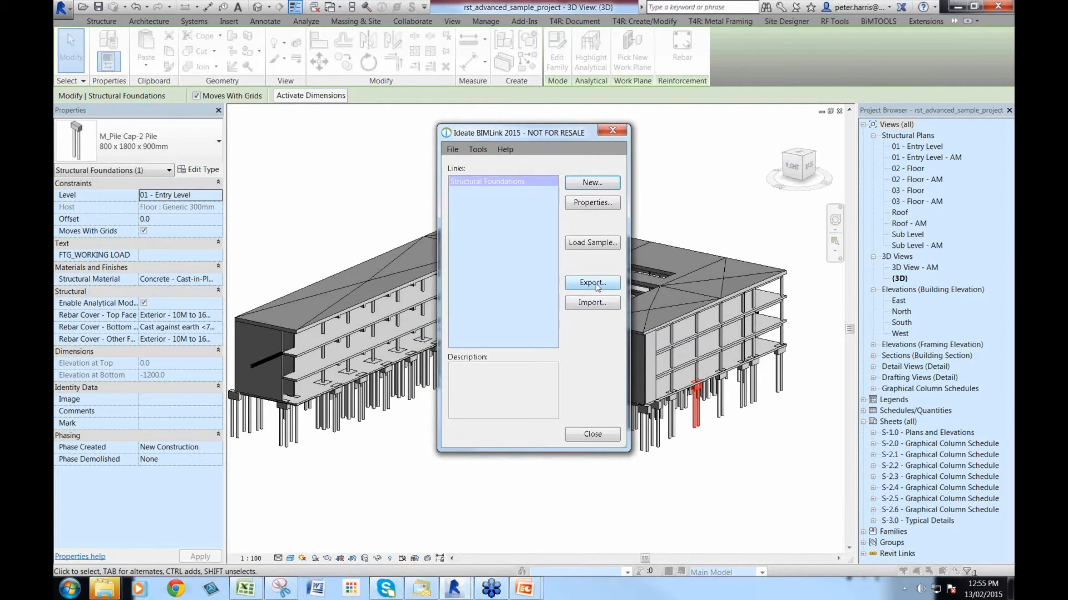
# Export the Structural Foundations link to an Excel workbook in the ideate folder and open it in Excel
pyautogui.click(594, 284)
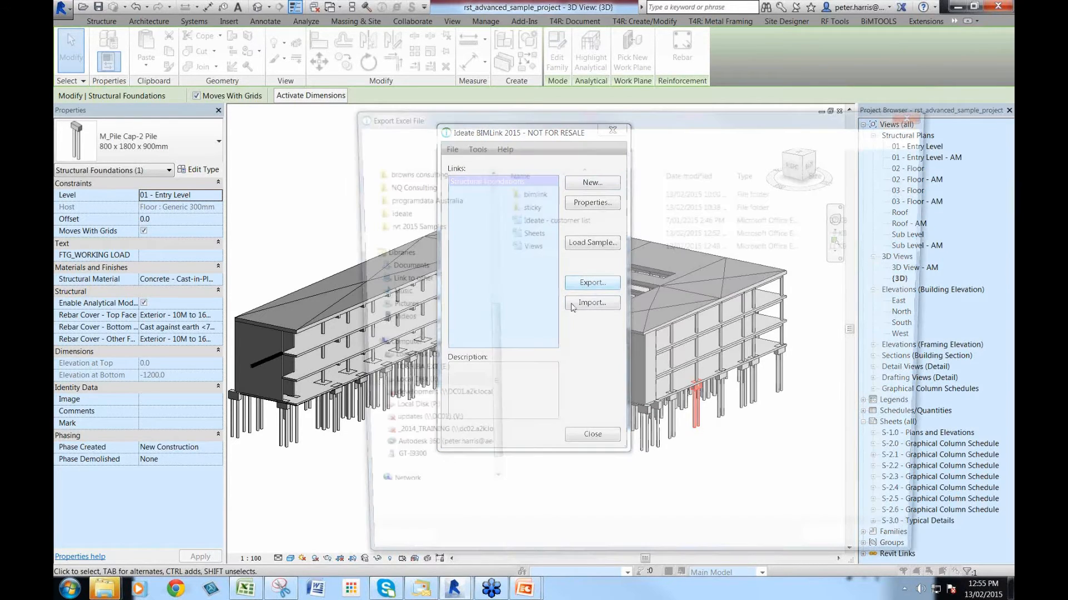
pyautogui.press('Return')
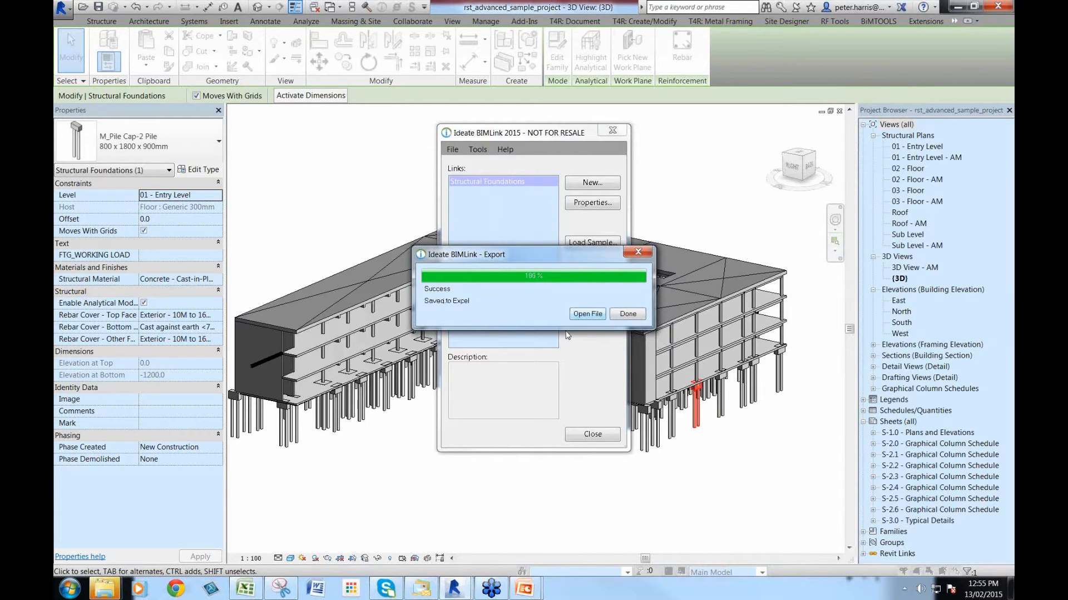
pyautogui.click(587, 313)
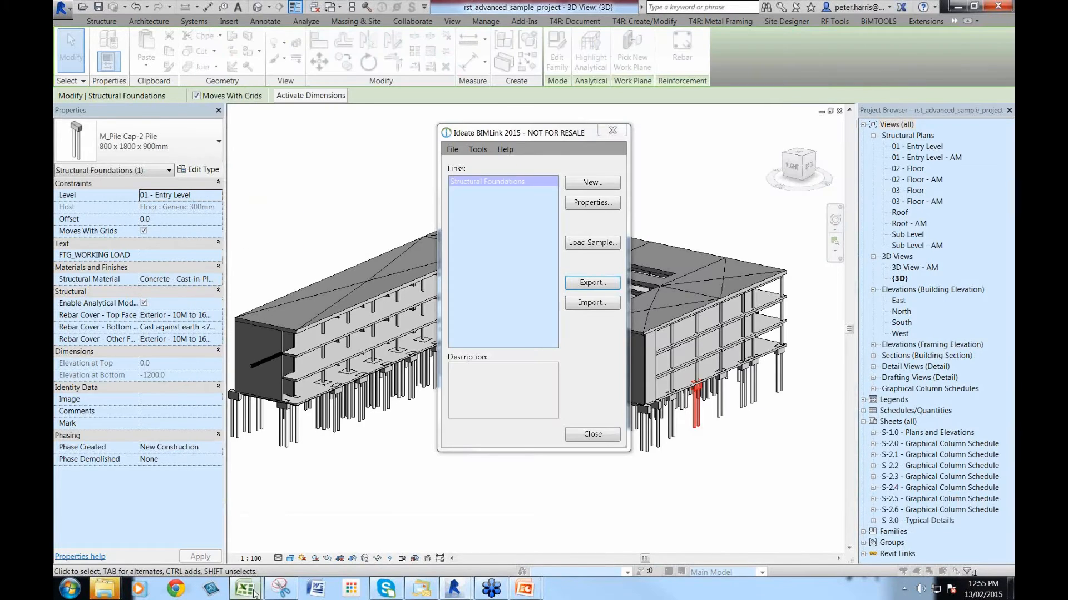
pyautogui.moveTo(245, 588)
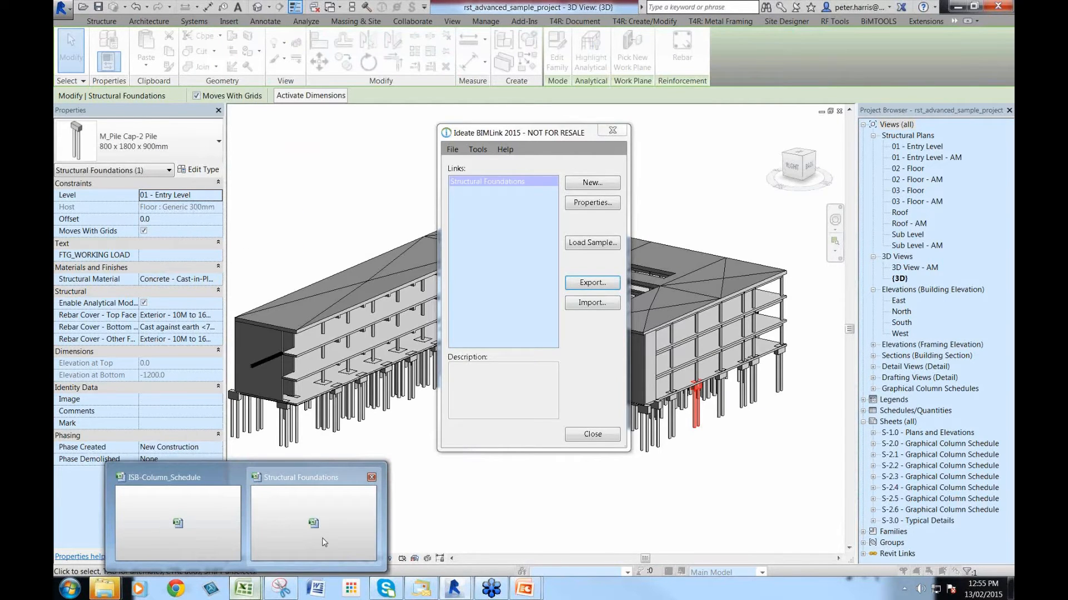
pyautogui.click(322, 539)
# Enter P1 as the Mark in B2 and fill it down through B295
pyautogui.click(260, 171)
pyautogui.write('P1')
pyautogui.click(260, 189)
pyautogui.click(259, 166)
pyautogui.moveTo(268, 171); pyautogui.dragTo(287, 484)
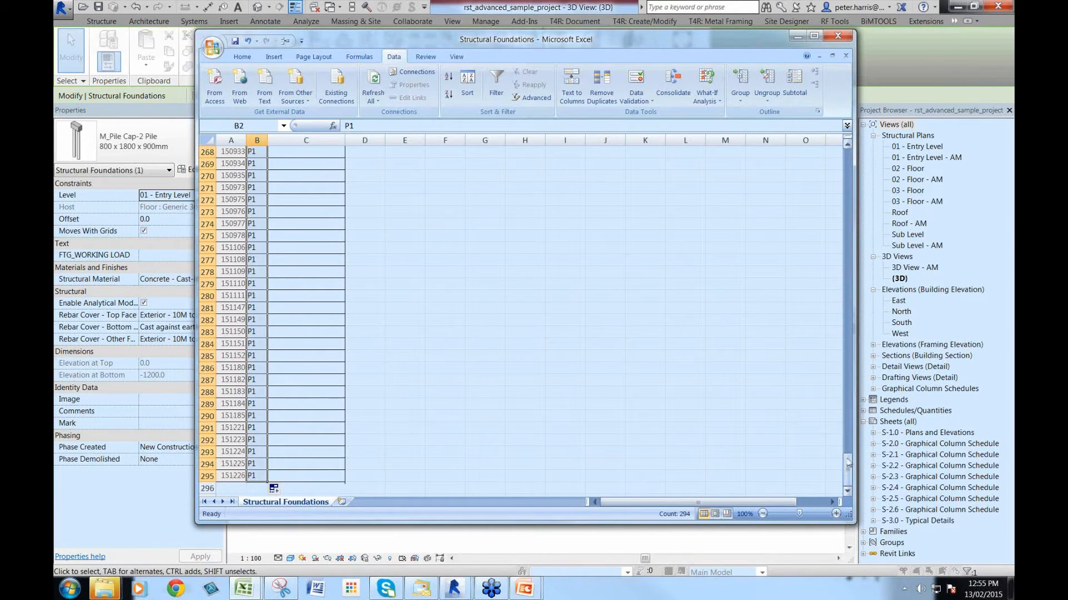
# Enter a FTG_WORKING LOAD of 1256 in C2 and fill it down through C24
pyautogui.moveTo(848, 465); pyautogui.dragTo(848, 161)
pyautogui.click(305, 165)
pyautogui.write('12')
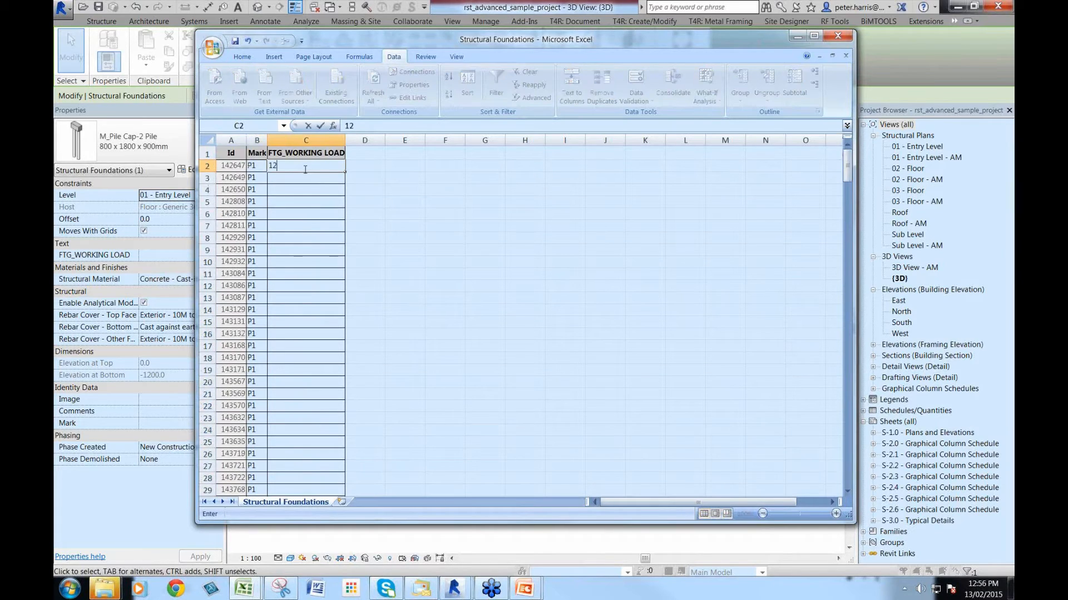
pyautogui.write('56')
pyautogui.press('Return')
pyautogui.click(305, 167)
pyautogui.moveTo(345, 171); pyautogui.dragTo(332, 433)
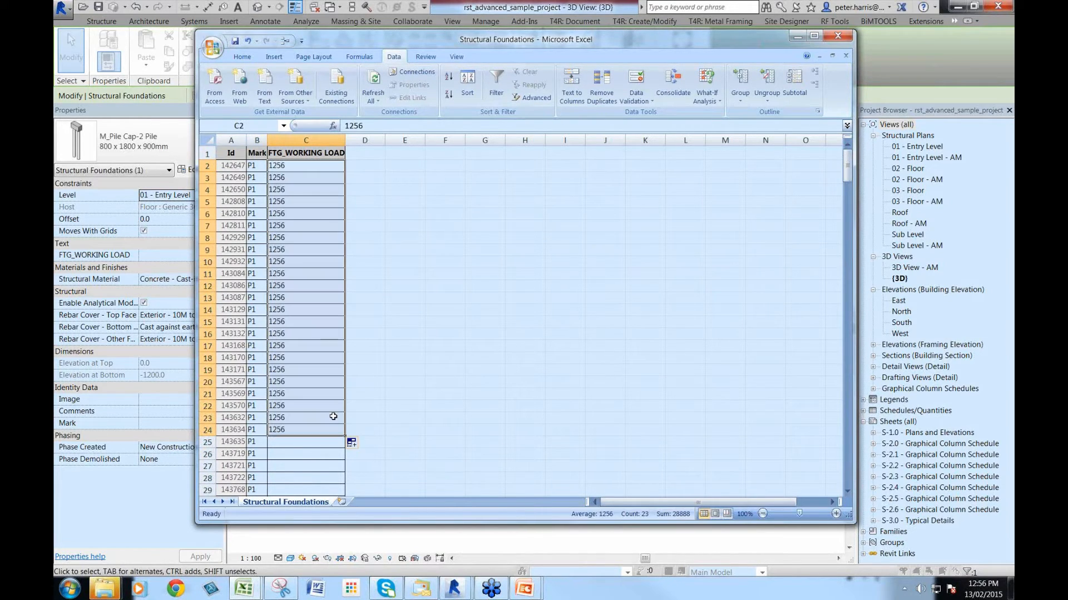
# Enter a FTG_WORKING LOAD of 1854 in C25 and fill it down the following rows
pyautogui.scroll(-5, 323, 361)
pyautogui.click(314, 260)
pyautogui.write('1854')
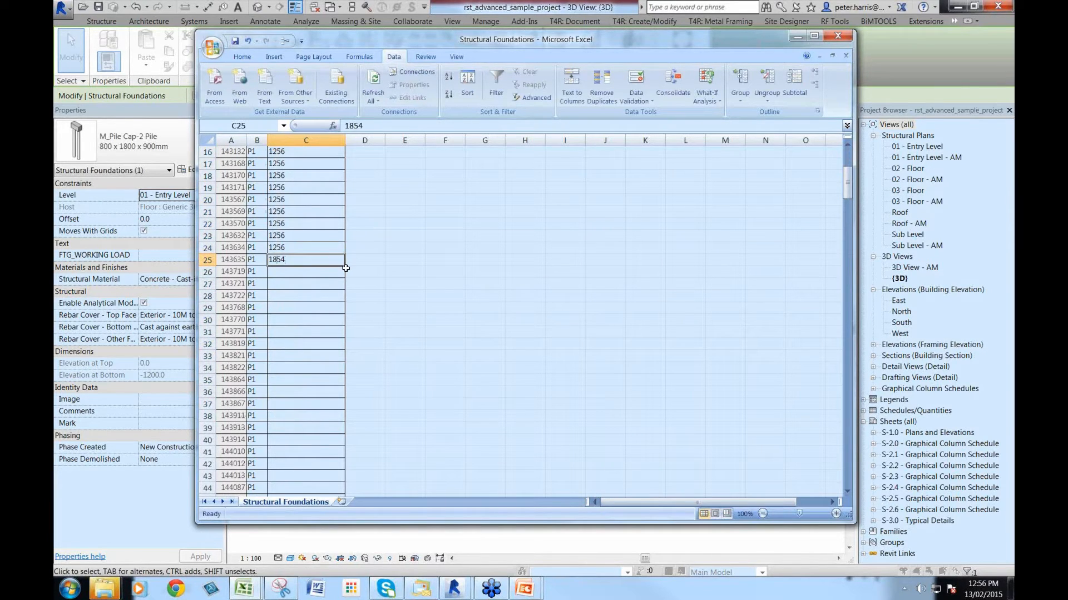
pyautogui.moveTo(345, 266); pyautogui.dragTo(324, 475)
pyautogui.moveTo(324, 478); pyautogui.dragTo(324, 479)
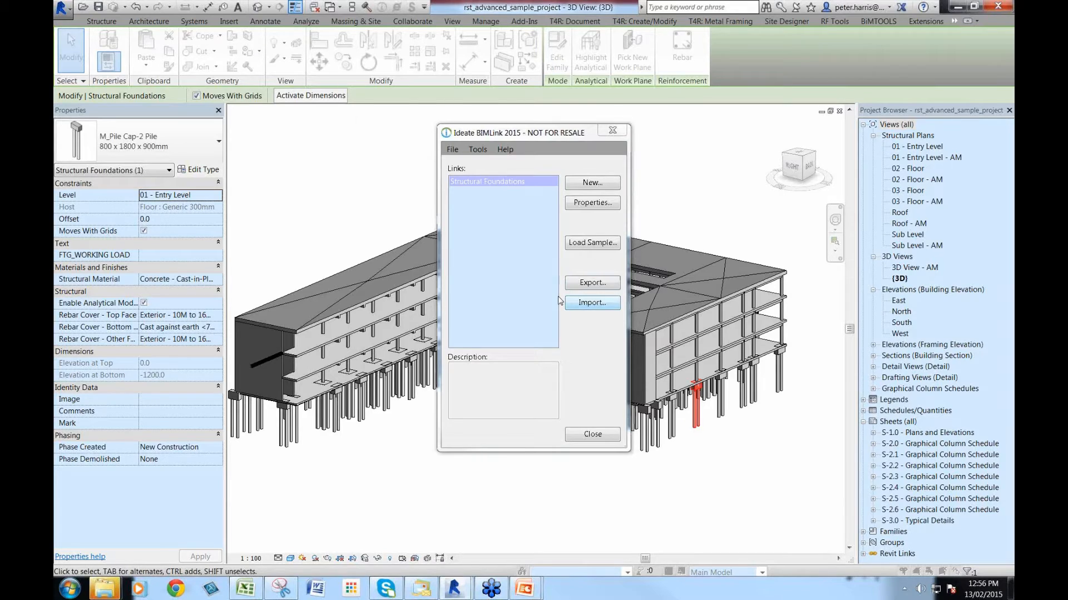
# Import the Structural Foundations workbook into the Revit model through its BIMLink link and close BIMLink
pyautogui.click(550, 246)
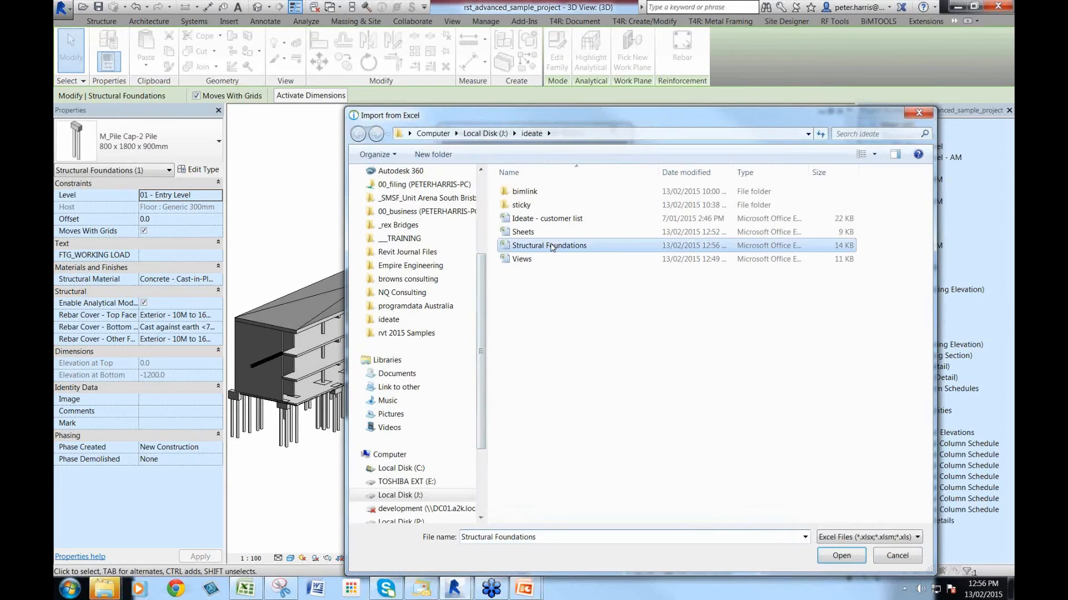
pyautogui.doubleClick(551, 246)
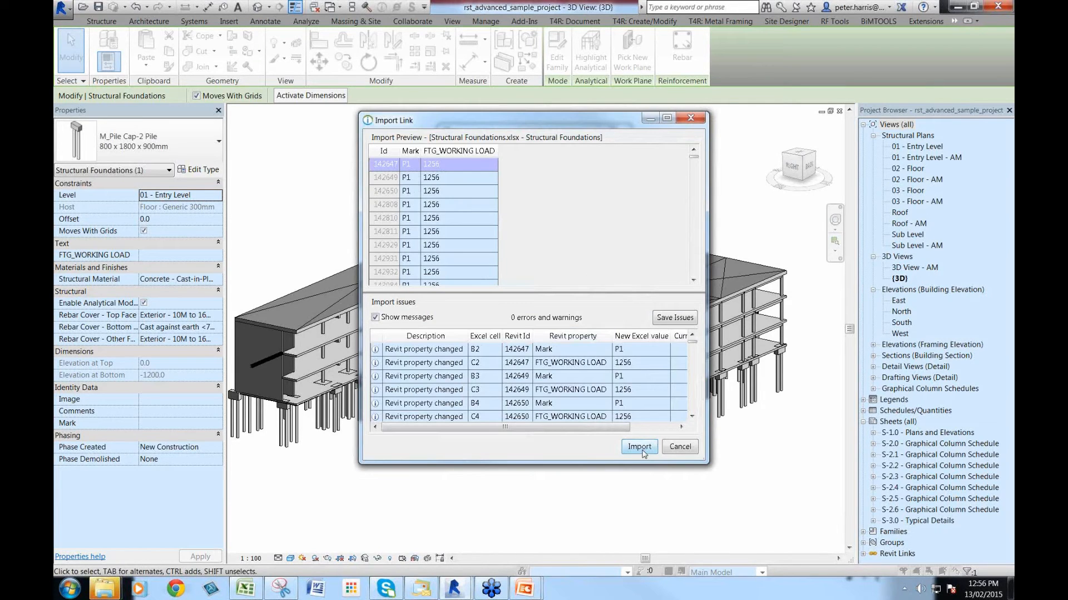
pyautogui.click(640, 448)
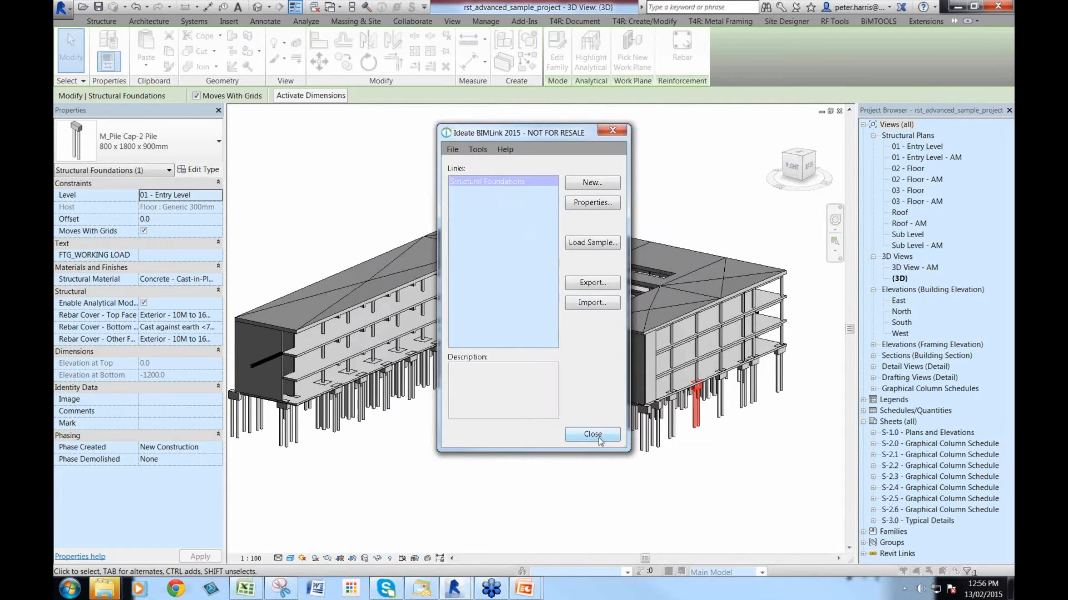
pyautogui.click(593, 435)
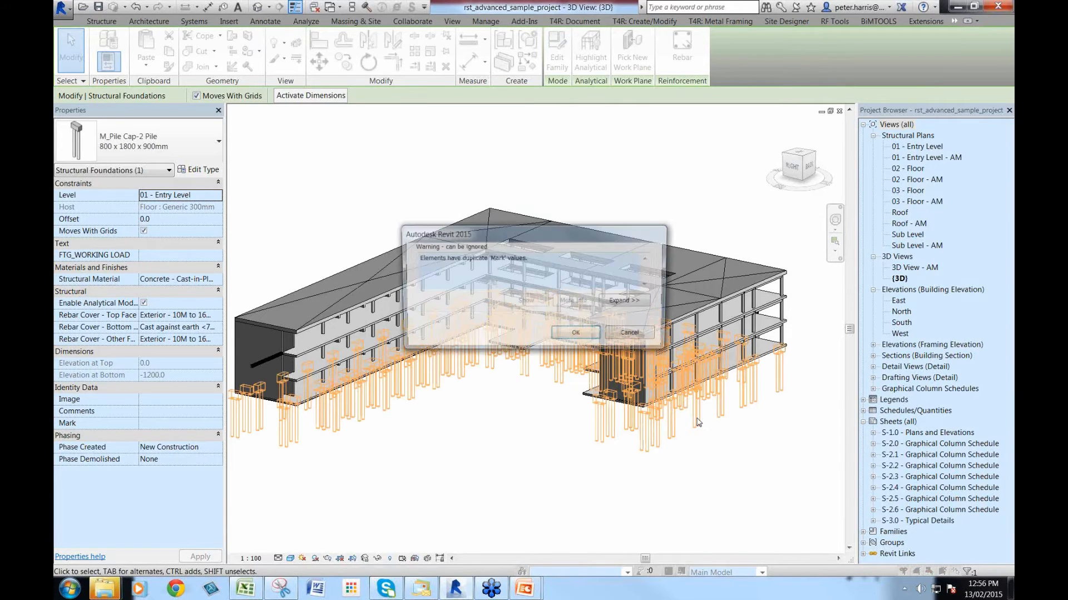
# Accept the duplicate Mark values warning and clear the foundation selection
pyautogui.click(577, 334)
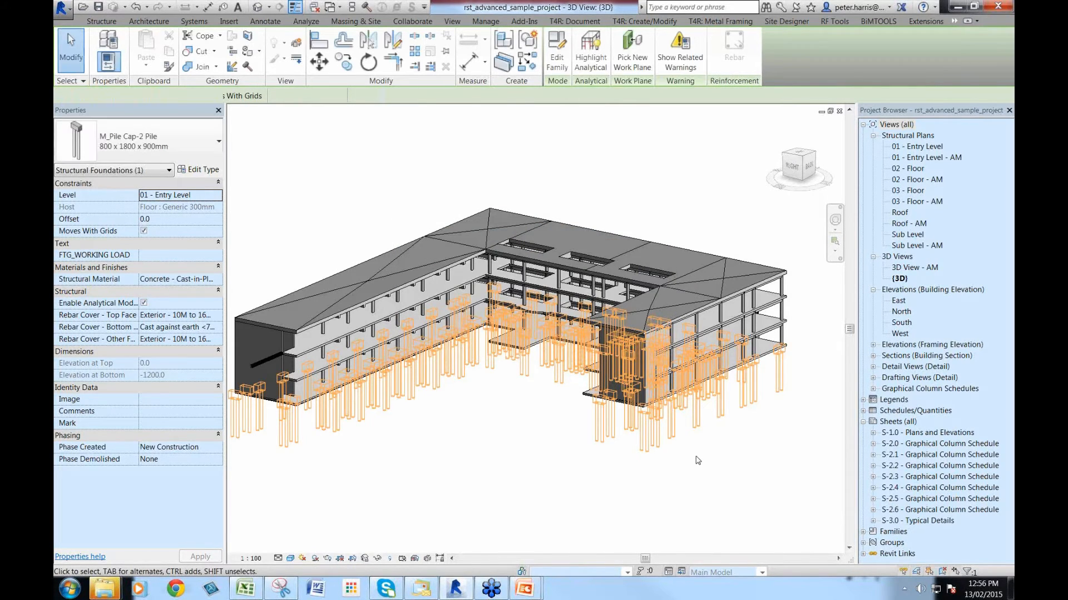
pyautogui.click(698, 461)
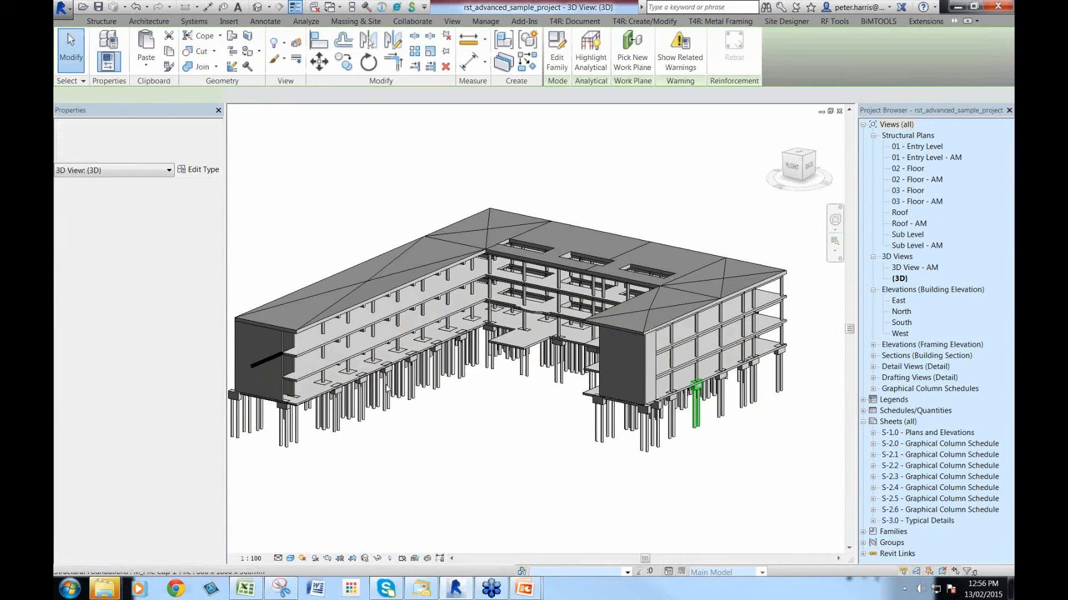
# Create a new building component schedule for the Structural Foundations category in the New Construction phase
pyautogui.click(897, 411)
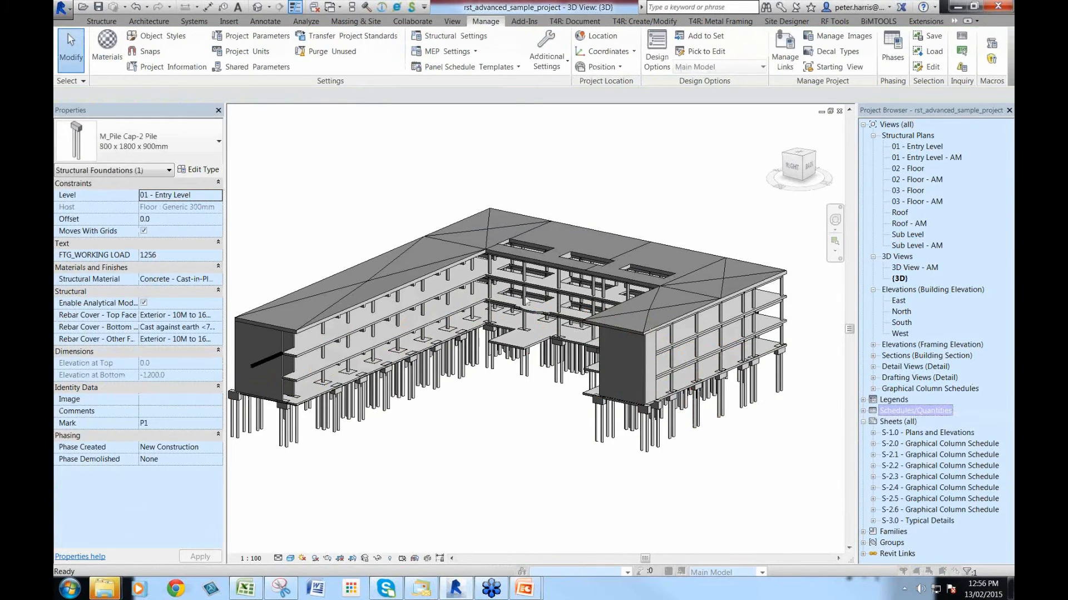
pyautogui.scroll(-15, 367, 317)
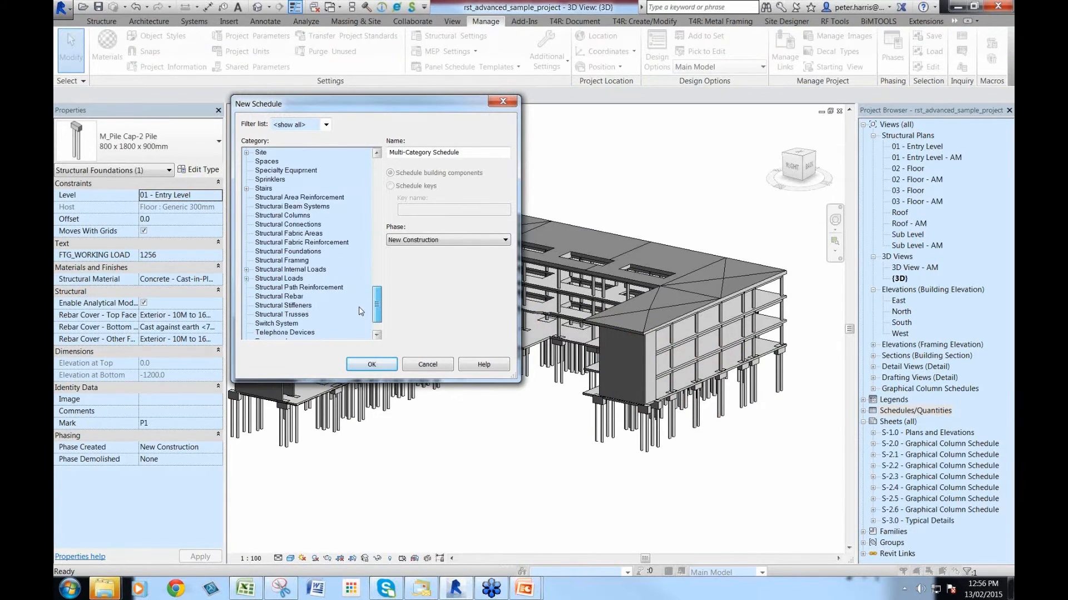
pyautogui.scroll(1, 333, 295)
pyautogui.click(306, 270)
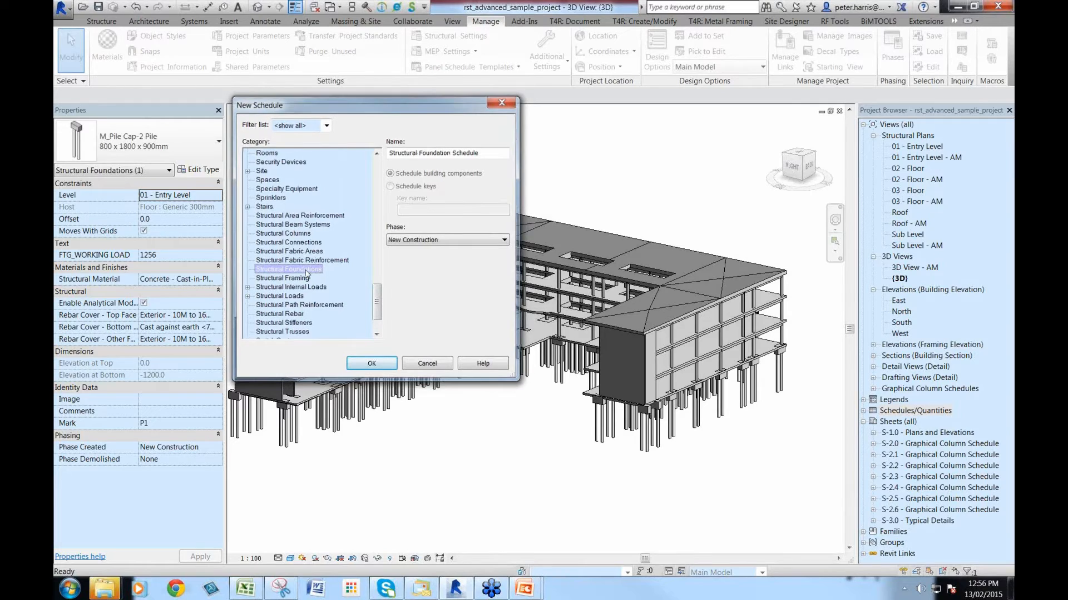
pyautogui.click(372, 364)
# Add the fields Mark, FTG_WORKING LOAD and Comments to the foundation schedule in that order and generate it
pyautogui.moveTo(634, 292); pyautogui.dragTo(639, 346)
pyautogui.doubleClick(573, 331)
pyautogui.doubleClick(556, 323)
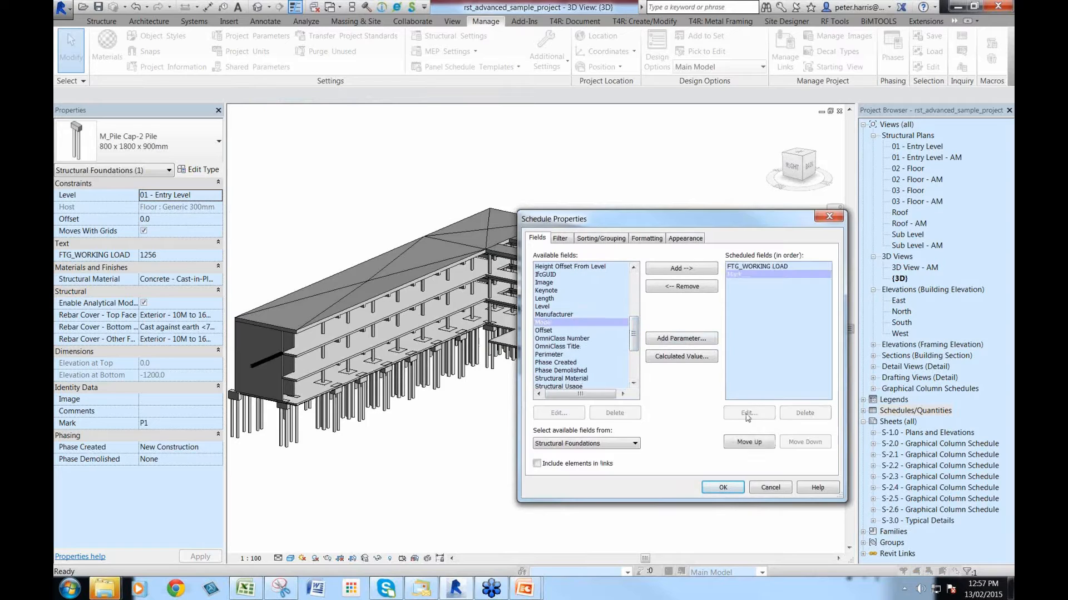
pyautogui.click(749, 442)
pyautogui.moveTo(634, 332); pyautogui.dragTo(635, 298)
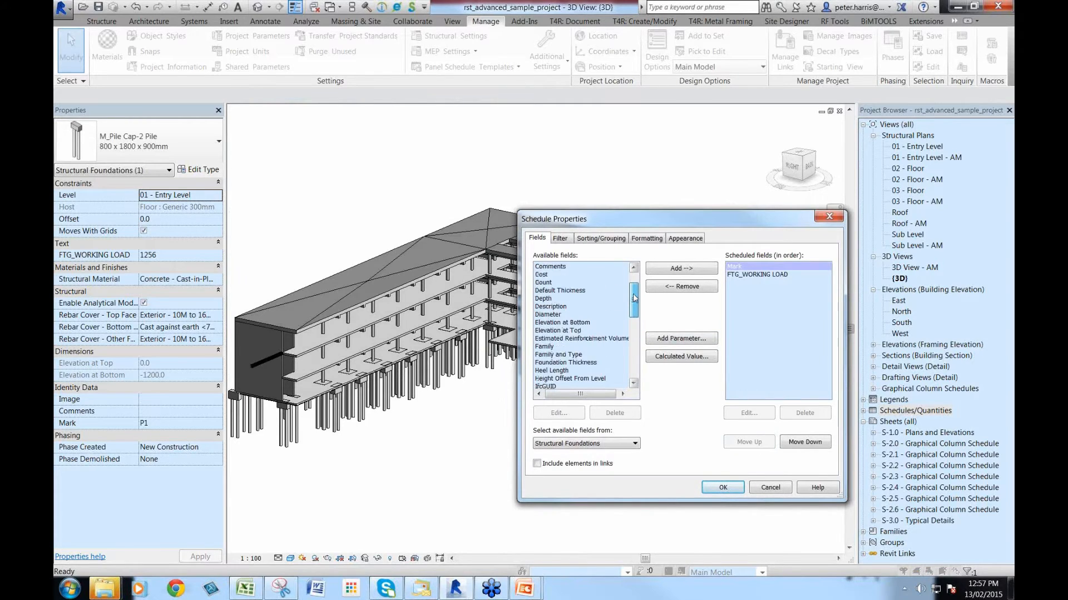
pyautogui.doubleClick(550, 267)
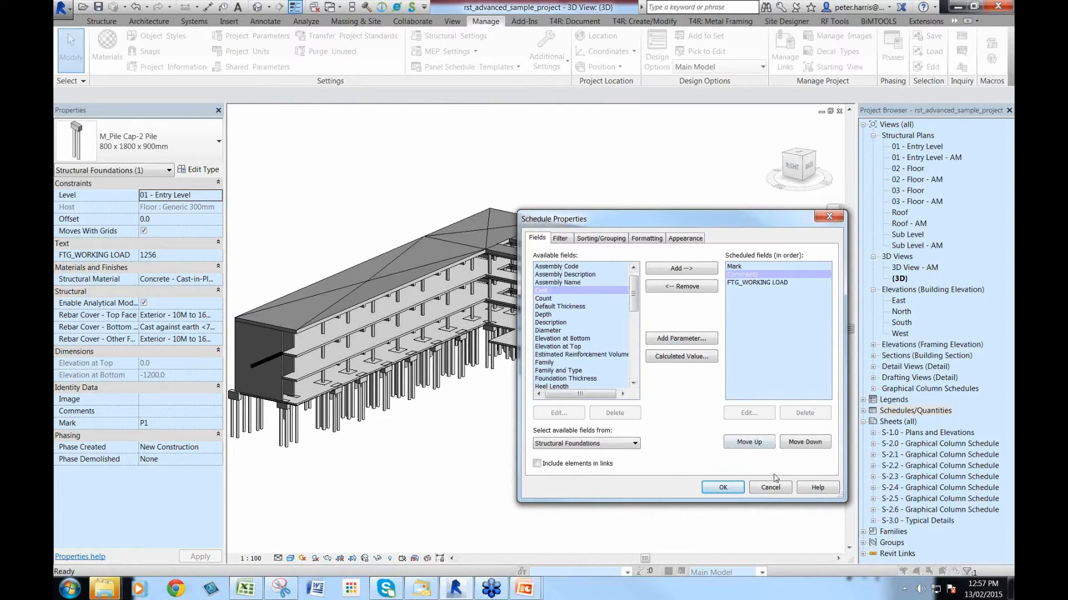
pyautogui.click(749, 442)
pyautogui.click(804, 442)
pyautogui.click(805, 442)
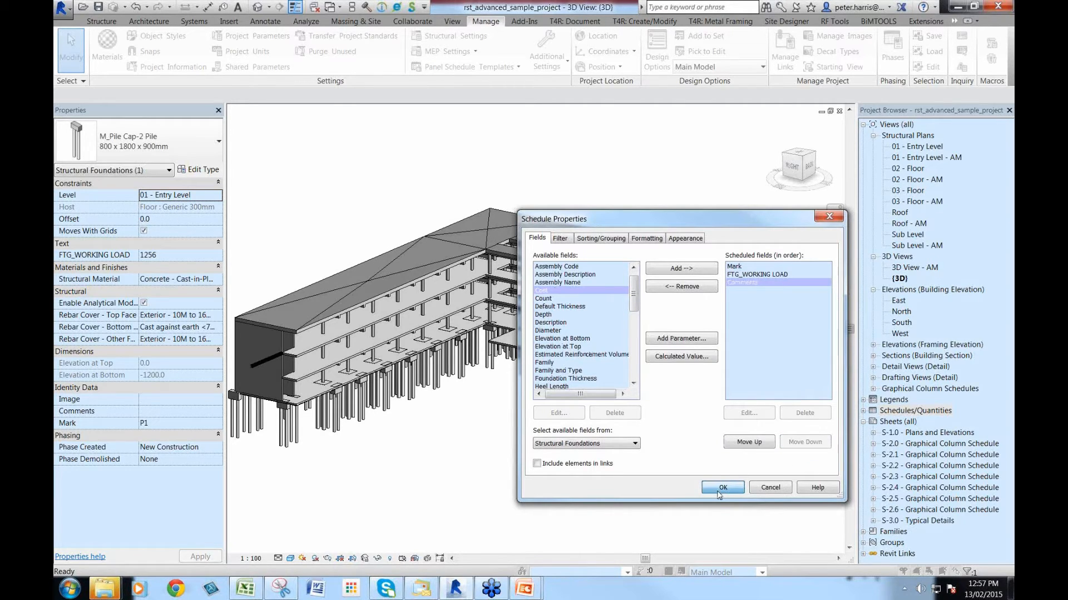
pyautogui.click(722, 488)
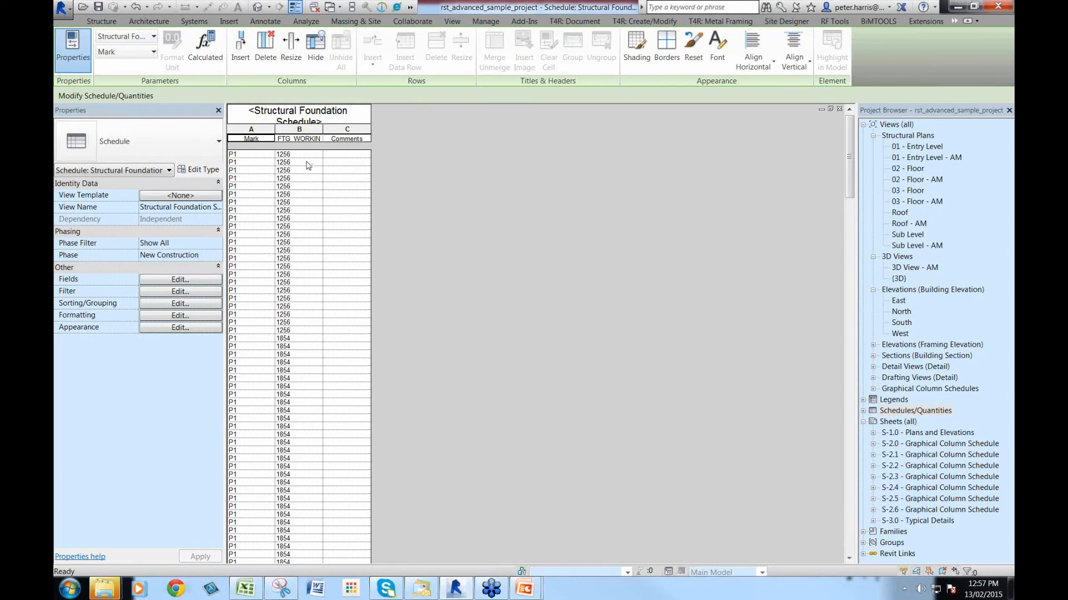
# Examine the working loads in the schedule and the matching instance properties of a perimeter pile cap in the 3D view
pyautogui.click(305, 163)
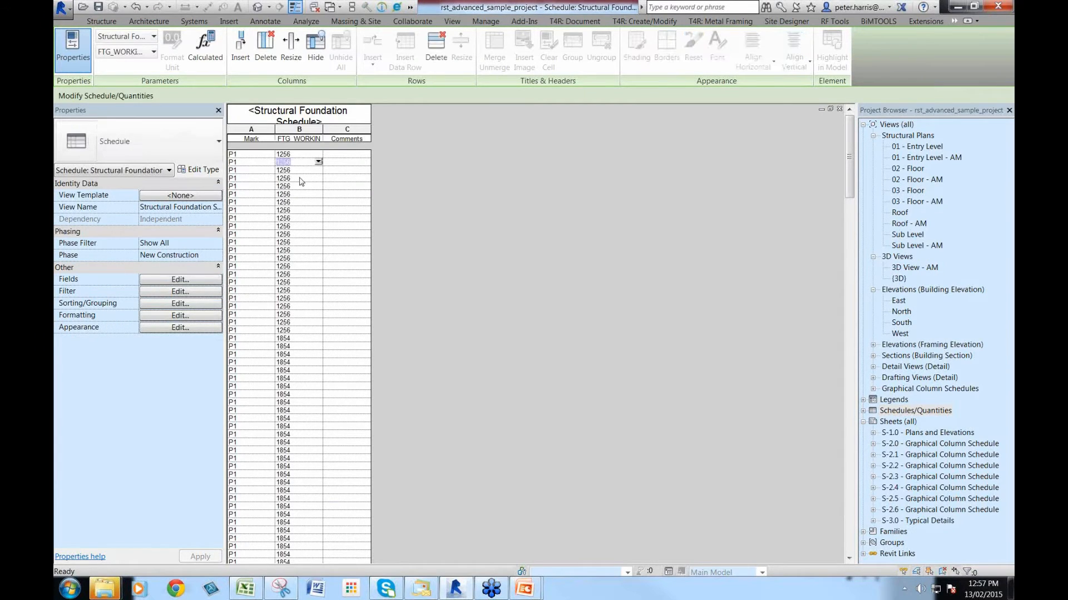
pyautogui.click(299, 179)
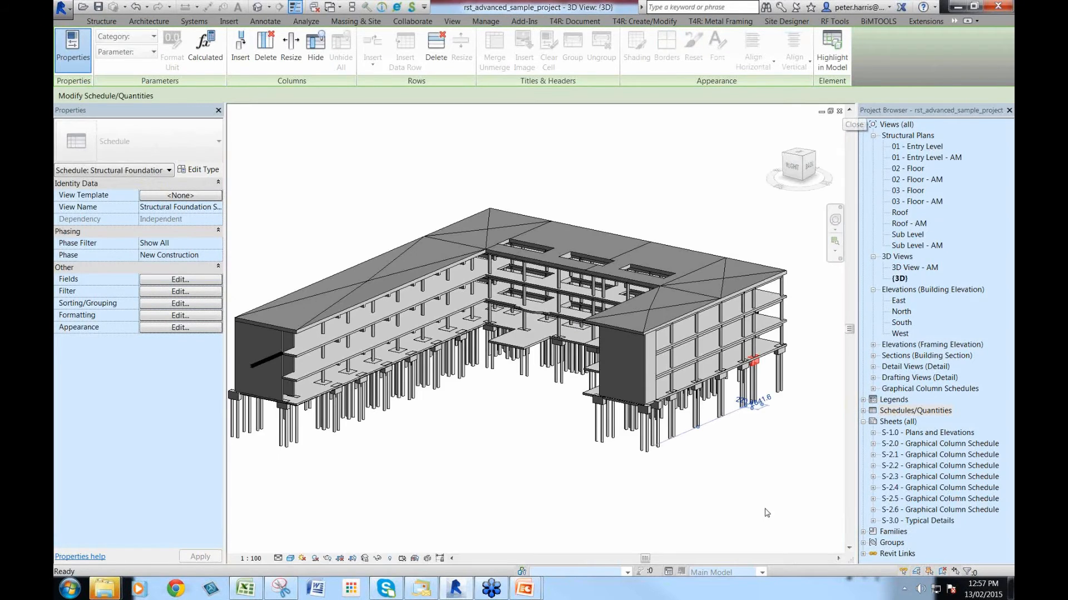
pyautogui.click(769, 457)
pyautogui.moveTo(744, 456); pyautogui.dragTo(703, 436, button='middle')
pyautogui.click(691, 365)
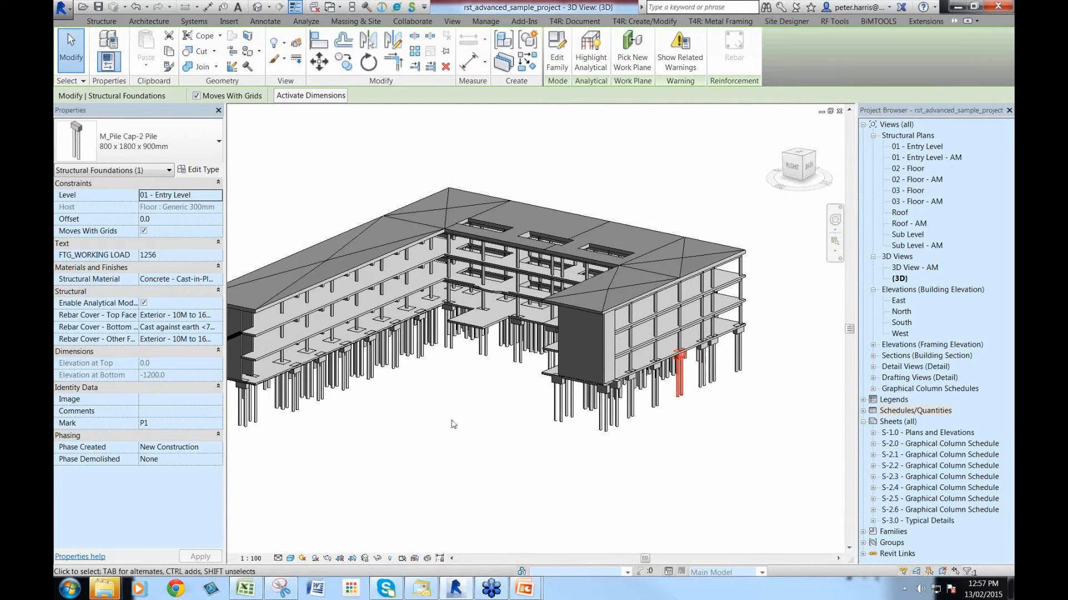
pyautogui.moveTo(727, 449)
pyautogui.keyDown('shift'); pyautogui.mouseDown(button='middle')
pyautogui.moveTo(709, 456)
pyautogui.moveTo(724, 451)
pyautogui.mouseUp(button='middle'); pyautogui.keyUp('shift')
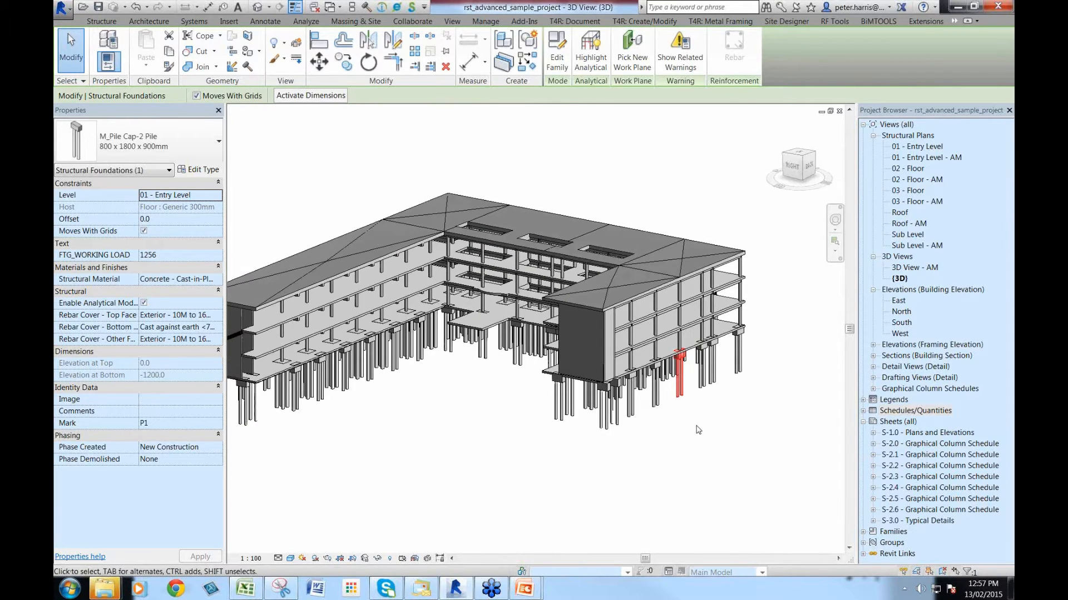
pyautogui.scroll(3, 698, 430)
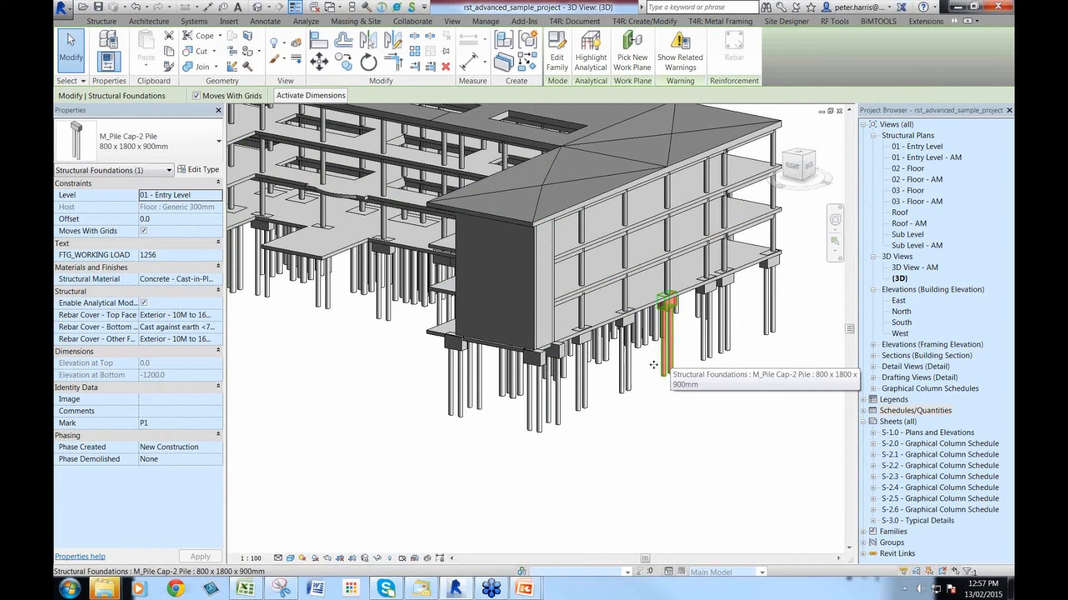
# Review the dimension type parameters of the selected two-pile cap, including Width, Thickness and Cut-off
pyautogui.click(208, 170)
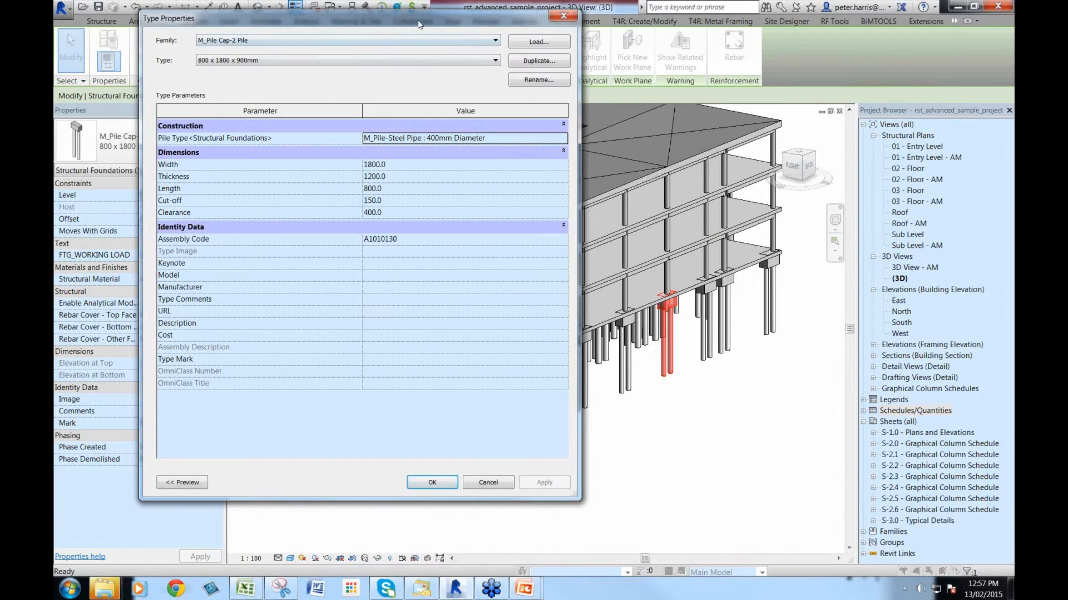
pyautogui.moveTo(419, 25); pyautogui.dragTo(462, 40)
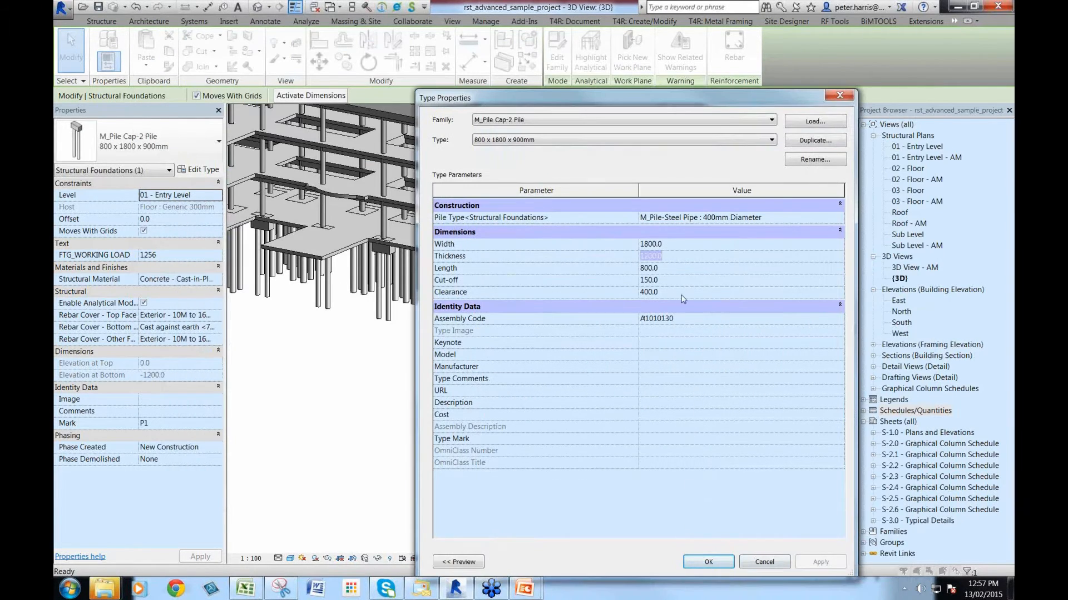
pyautogui.click(680, 282)
pyautogui.click(674, 258)
pyautogui.click(679, 247)
pyautogui.click(711, 564)
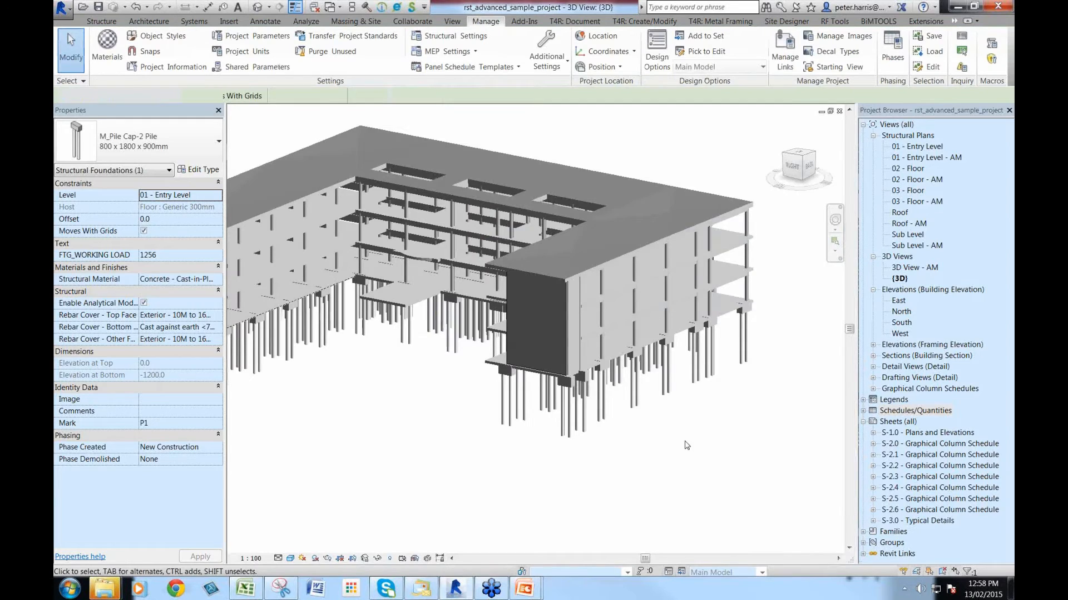
# Select the two-pile cap at the building's far corner and open its family for editing
pyautogui.moveTo(603, 429); pyautogui.dragTo(607, 451, button='middle')
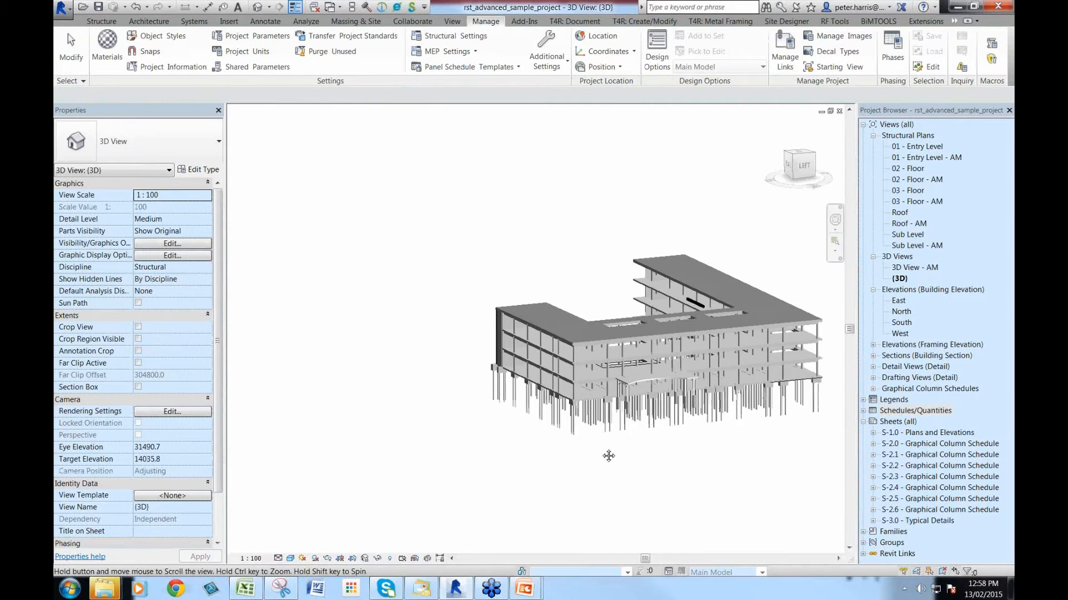
pyautogui.scroll(5, 644, 456)
pyautogui.keyDown('shift'); pyautogui.moveTo(714, 467); pyautogui.dragTo(734, 383, button='middle'); pyautogui.keyUp('shift')
pyautogui.click(719, 473)
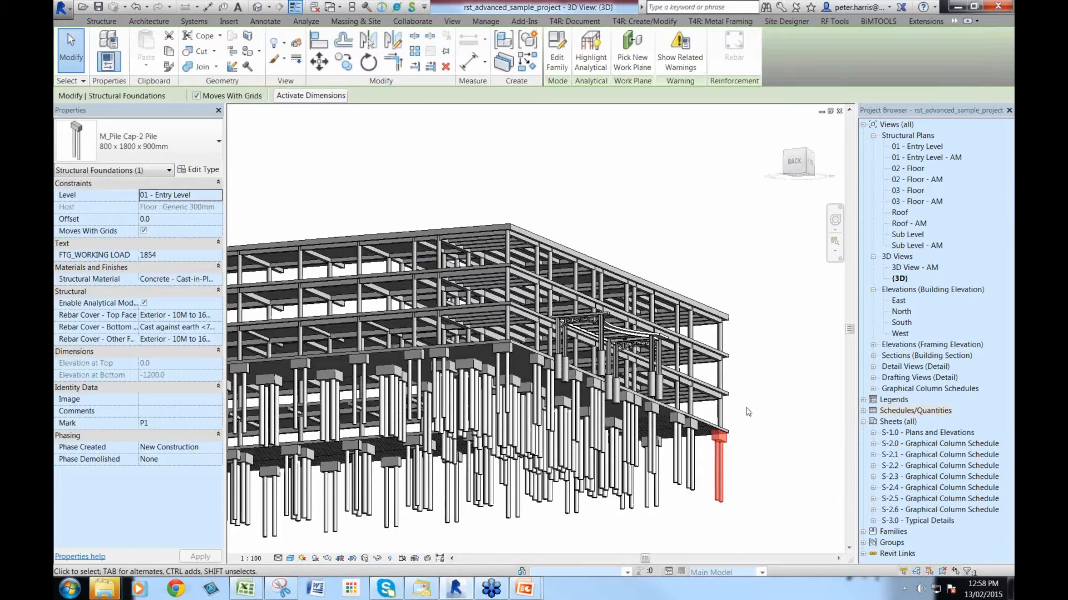
pyautogui.keyDown('shift'); pyautogui.moveTo(748, 412); pyautogui.dragTo(441, 114, button='middle'); pyautogui.keyUp('shift')
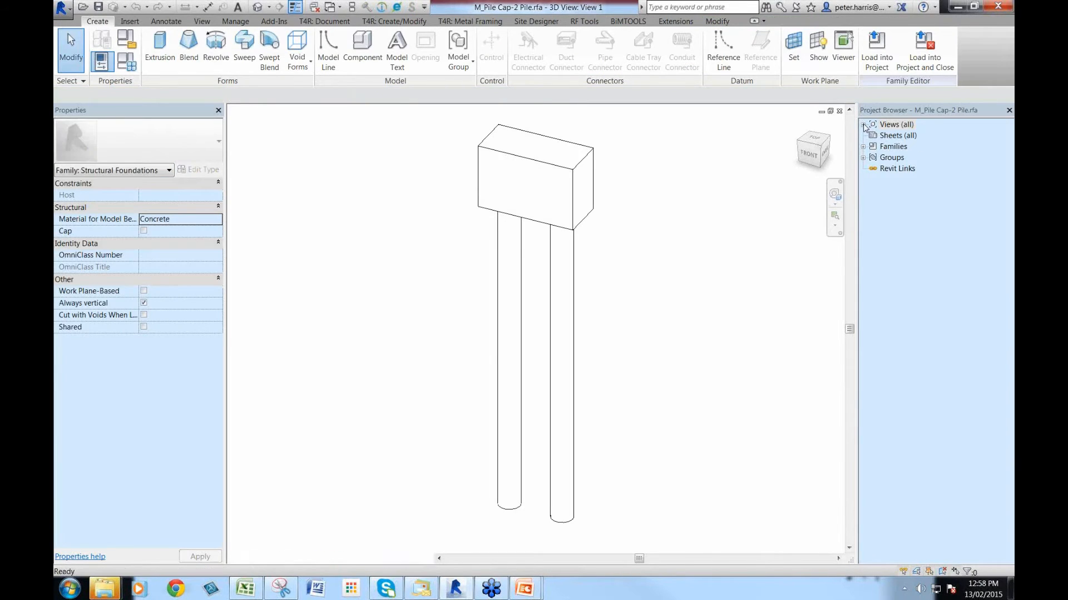
# Open the Front elevation of the pile cap family and inspect one of its nested steel pipe piles
pyautogui.click(863, 125)
pyautogui.click(873, 168)
pyautogui.click(900, 190)
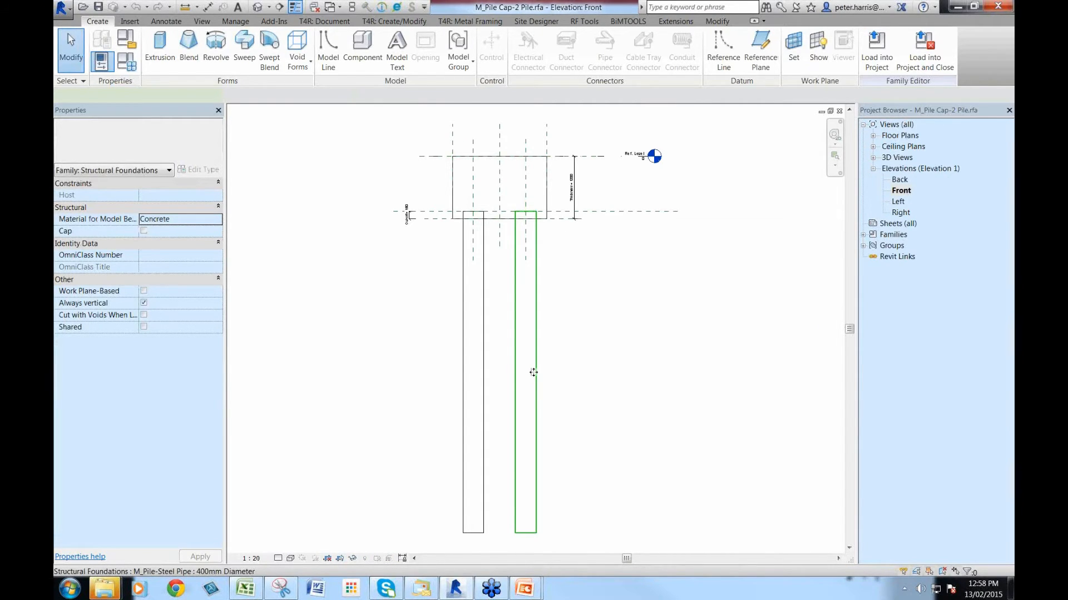
pyautogui.click(533, 373)
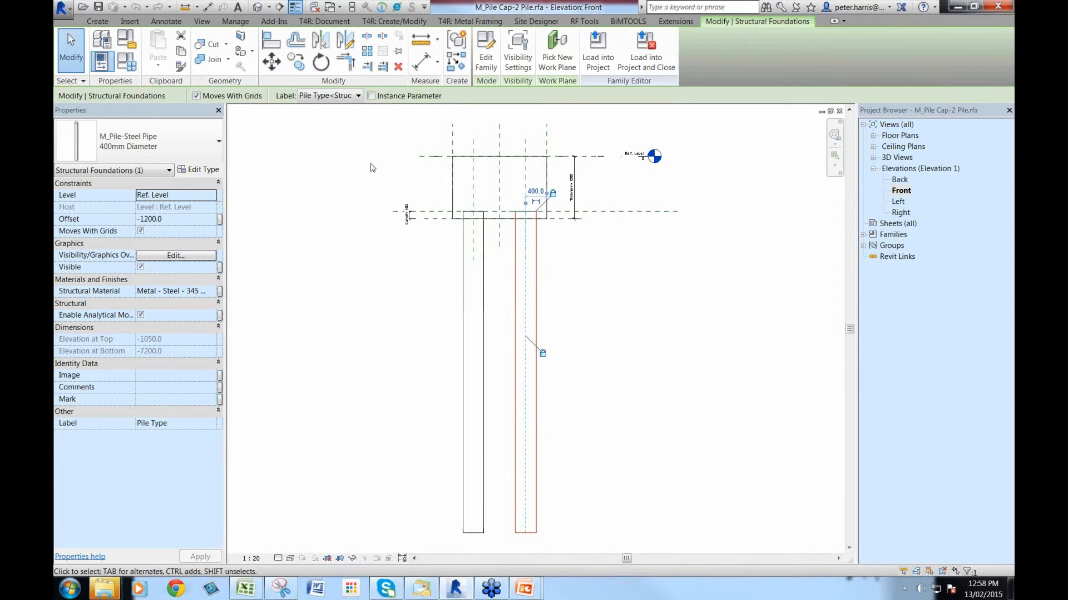
# Close the M_Pile Cap-2 Pile family without saving changes
pyautogui.click(839, 111)
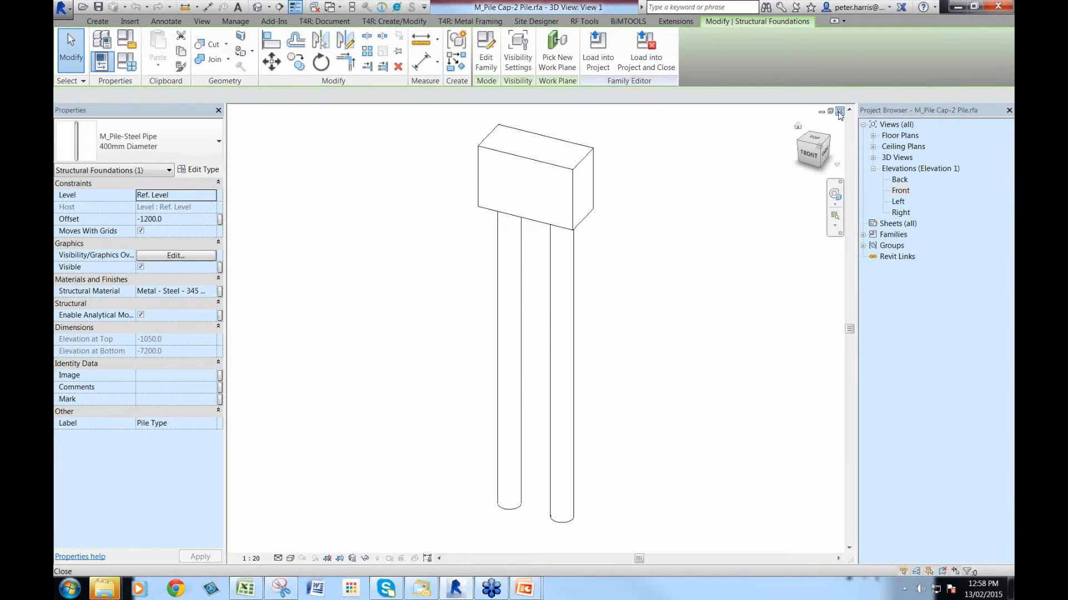
pyautogui.click(840, 111)
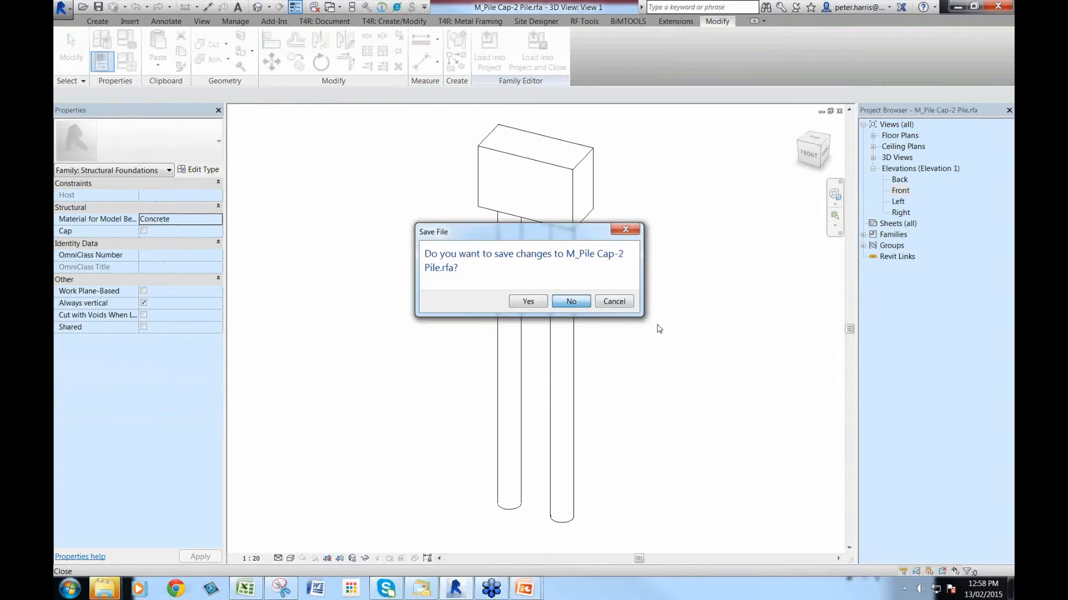
pyautogui.press('Return')
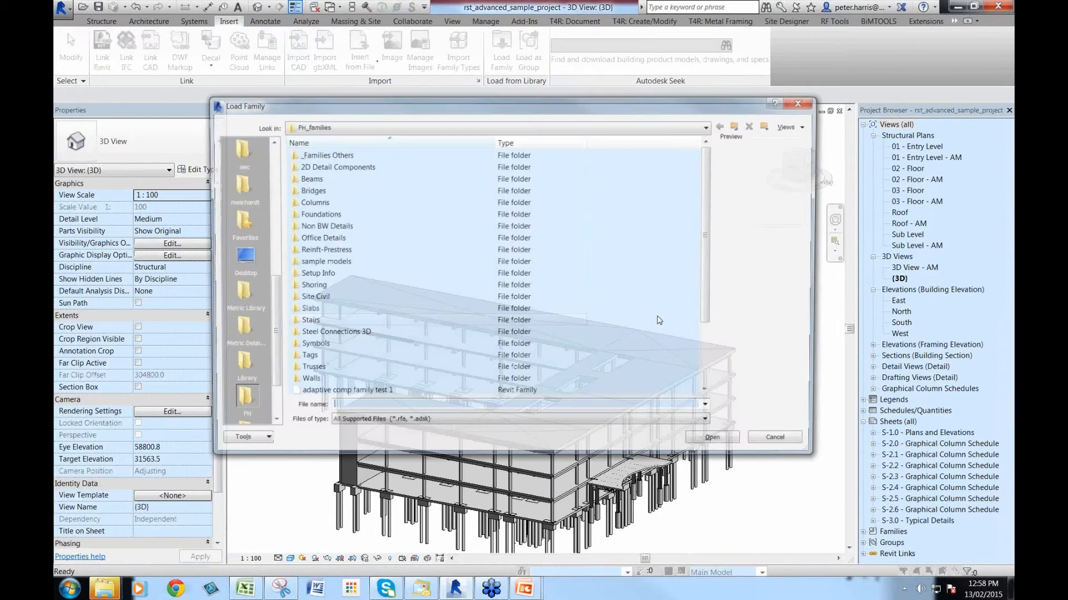
# Load the Pile-Steel Pipe family from the Structural Foundations folder of the Metric Library
pyautogui.click(239, 293)
pyautogui.scroll(-3, 384, 343)
pyautogui.doubleClick(384, 343)
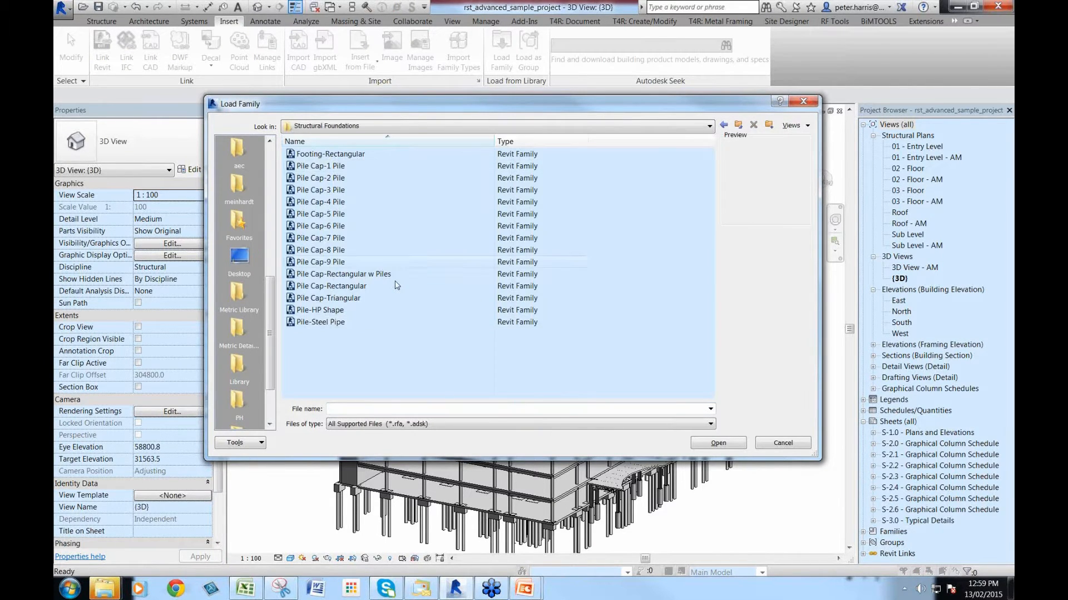
pyautogui.click(339, 322)
pyautogui.click(726, 446)
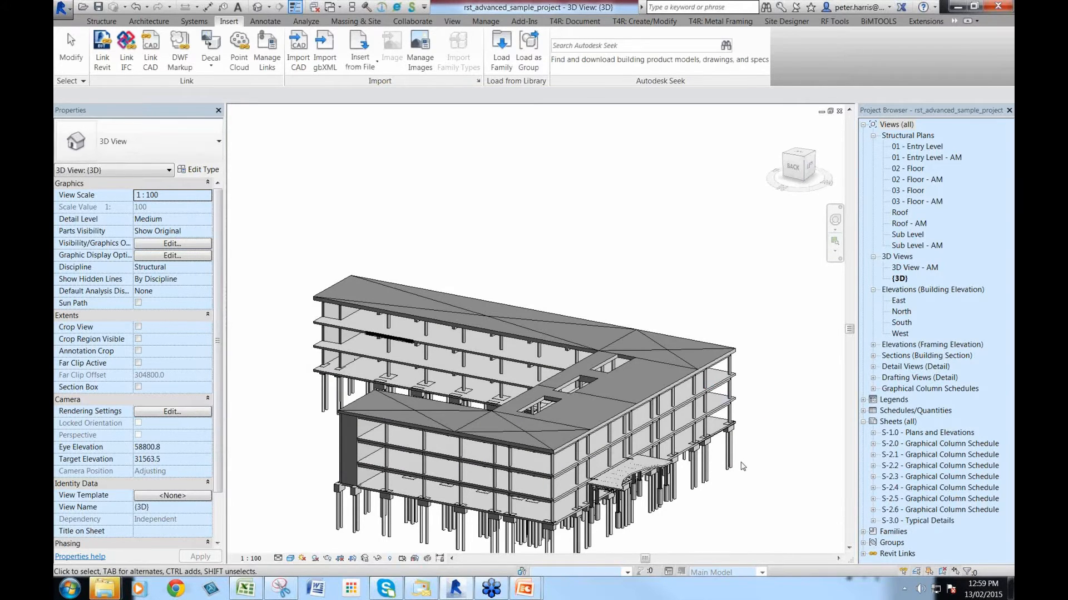
# Place a Pile-Steel Pipe 300mm Diameter isolated foundation in the open area beside the building's corner
pyautogui.scroll(5, 722, 322)
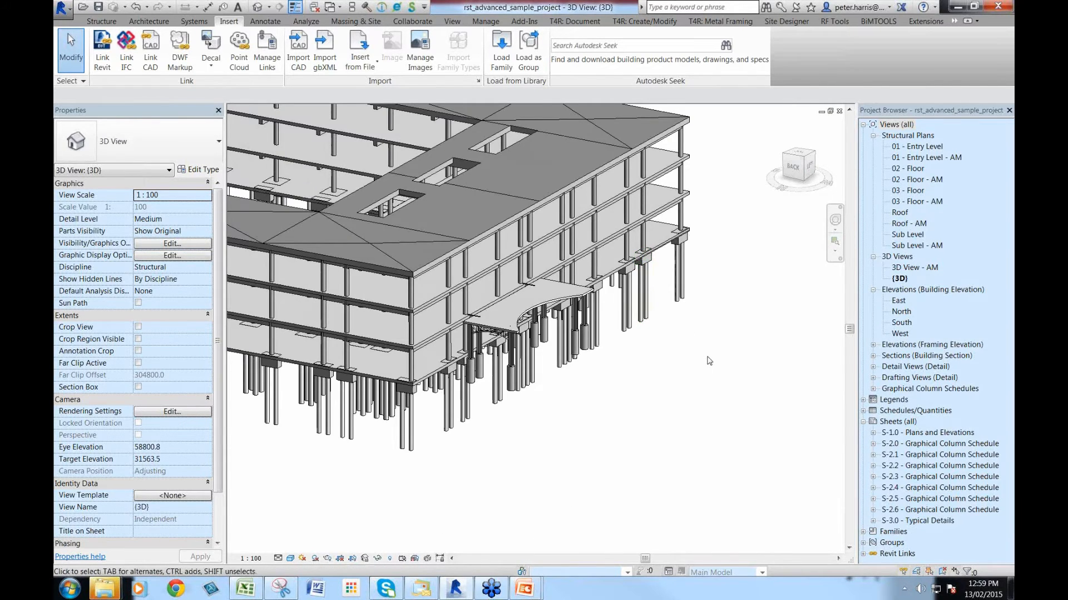
pyautogui.scroll(-3, 709, 359)
pyautogui.keyDown('shift'); pyautogui.moveTo(710, 362); pyautogui.dragTo(685, 296, button='middle'); pyautogui.keyUp('shift')
pyautogui.scroll(2, 684, 296)
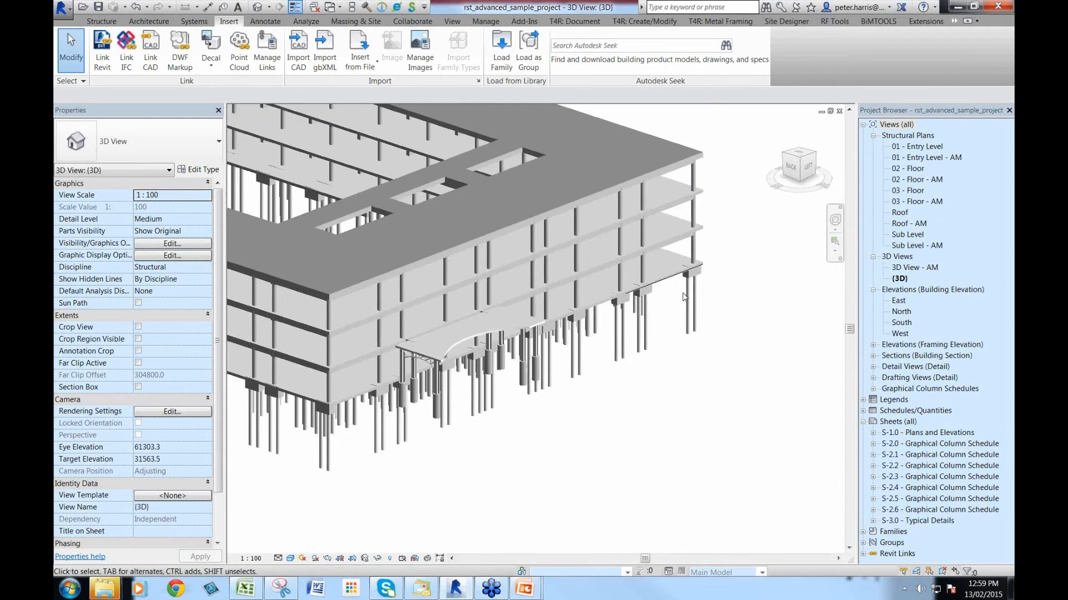
pyautogui.click(101, 21)
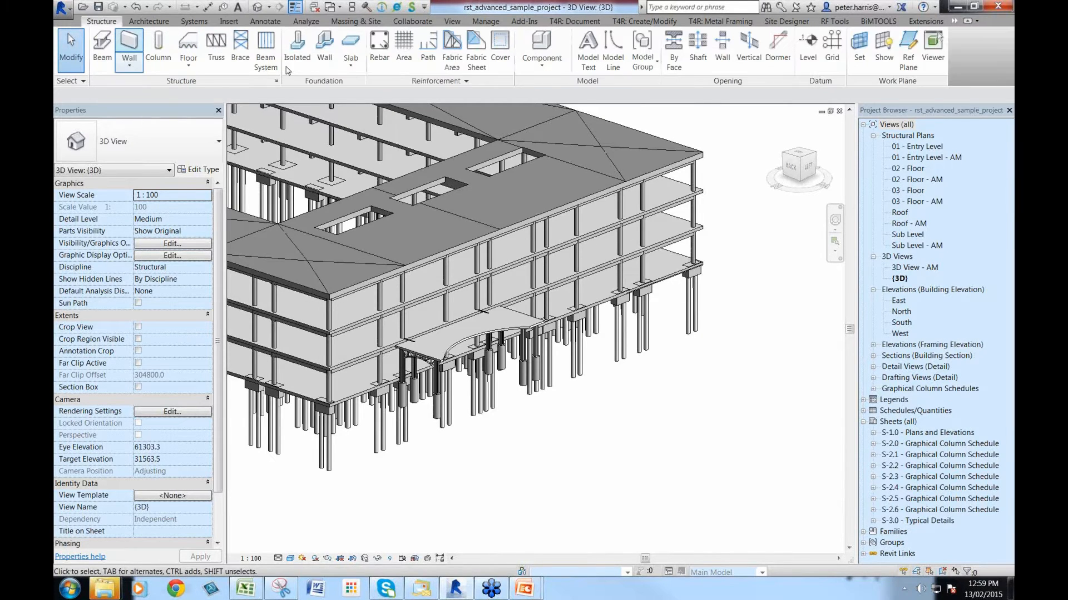
pyautogui.press('c')
pyautogui.press('l')
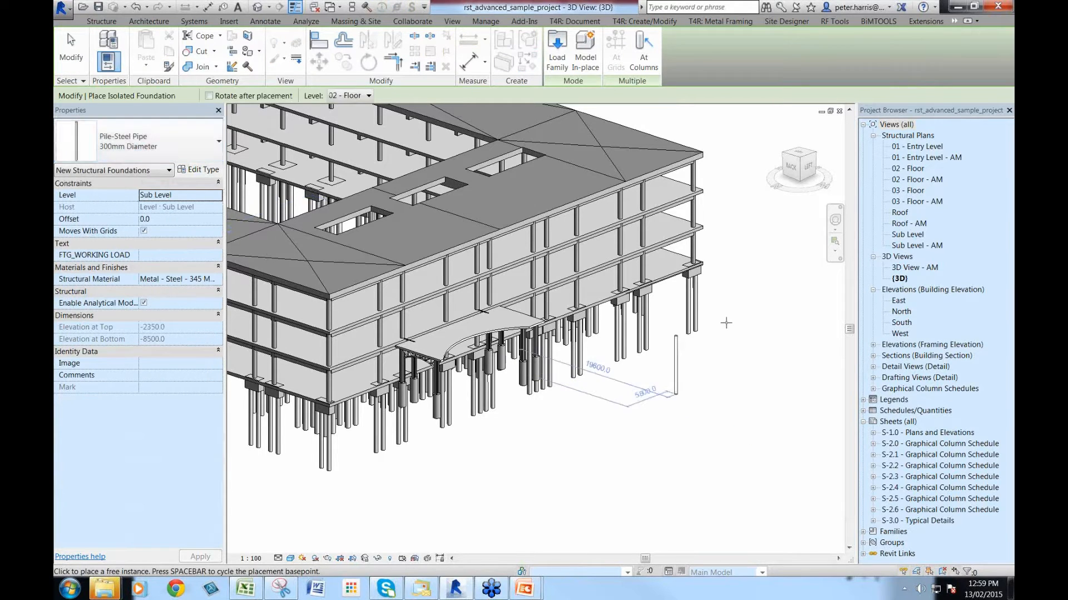
pyautogui.click(778, 305)
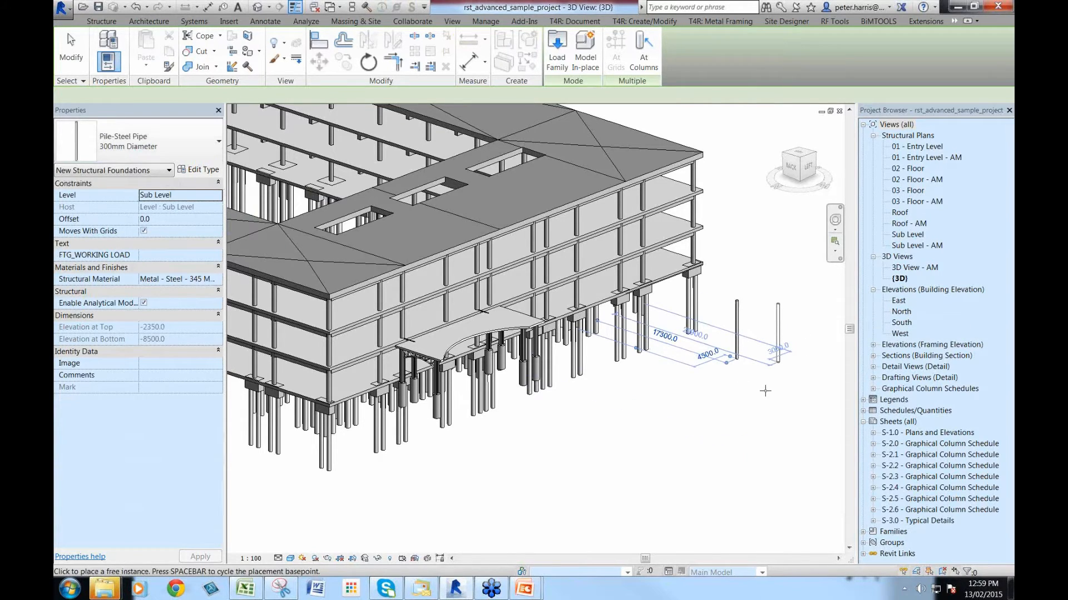
pyautogui.moveTo(738, 405); pyautogui.dragTo(687, 404, button='middle')
pyautogui.click(68, 37)
# Open the placed steel pipe pile's family for editing and bring up the properties of its Depth parameter
pyautogui.click(732, 353)
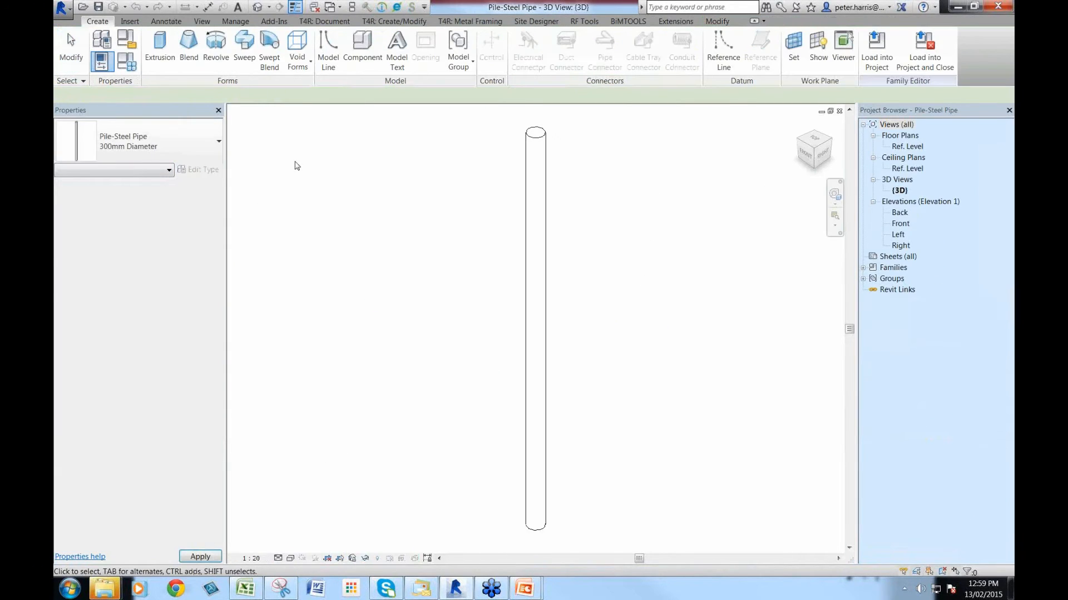
pyautogui.click(132, 64)
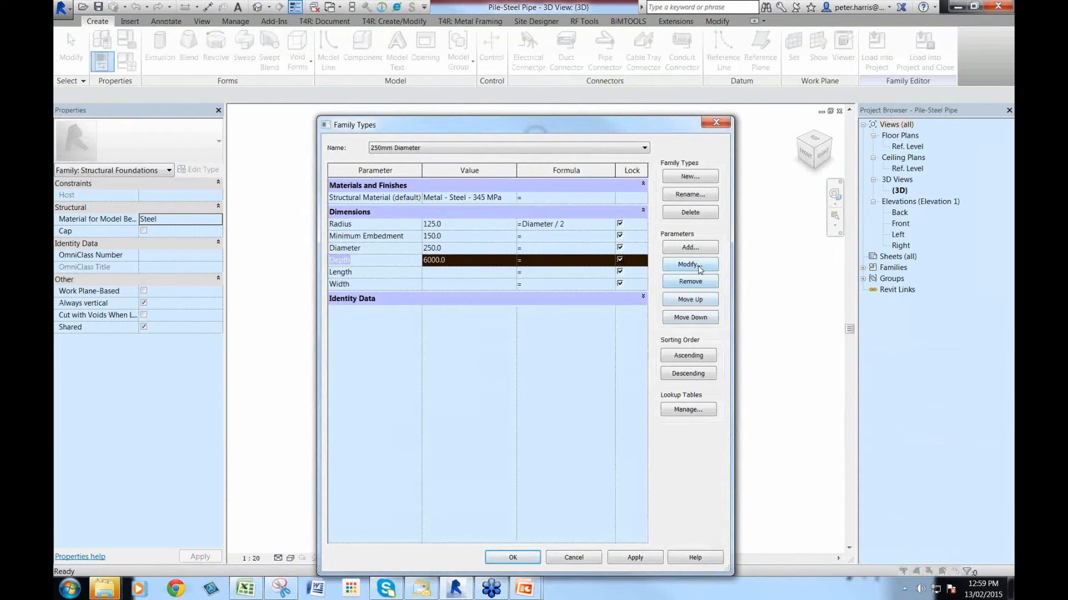
pyautogui.click(690, 264)
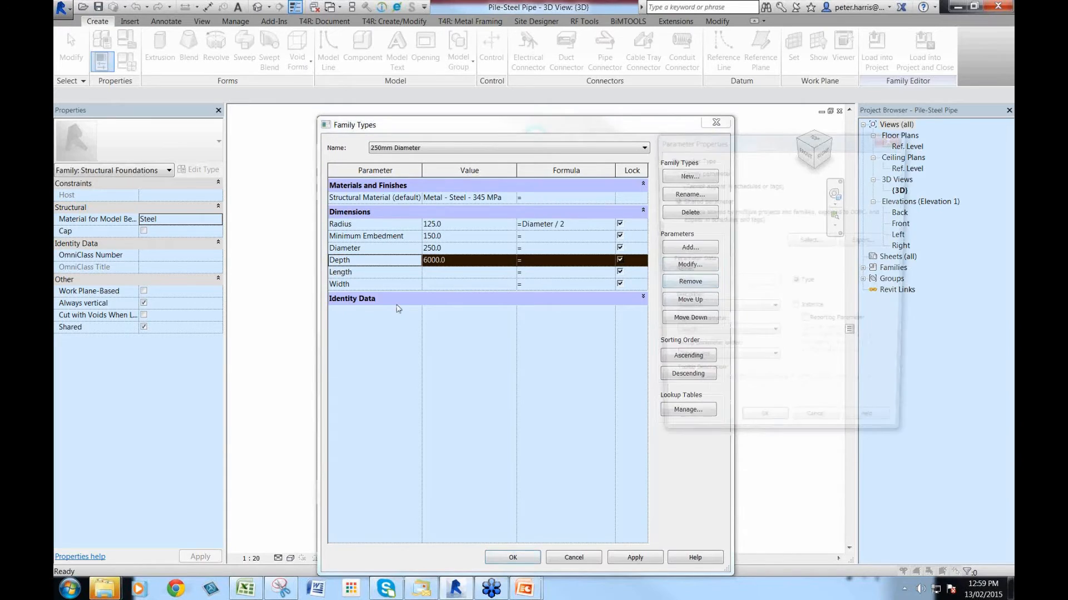
# Accept the pile family's types and load the family into rst_advanced_sample_project.rvt
pyautogui.click(513, 558)
pyautogui.click(925, 51)
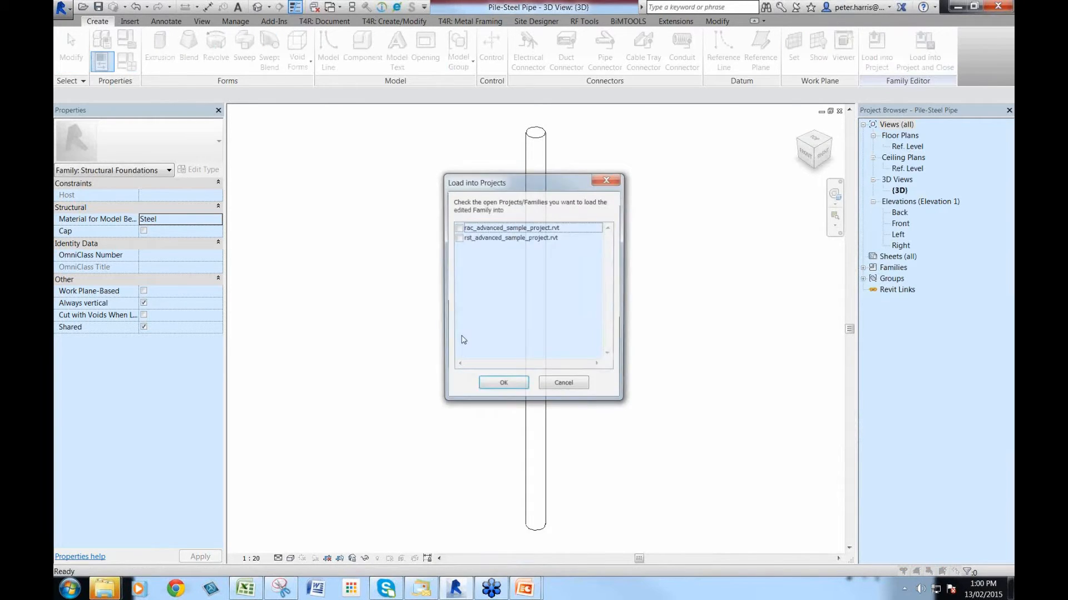
pyautogui.click(458, 238)
pyautogui.click(503, 388)
pyautogui.click(571, 295)
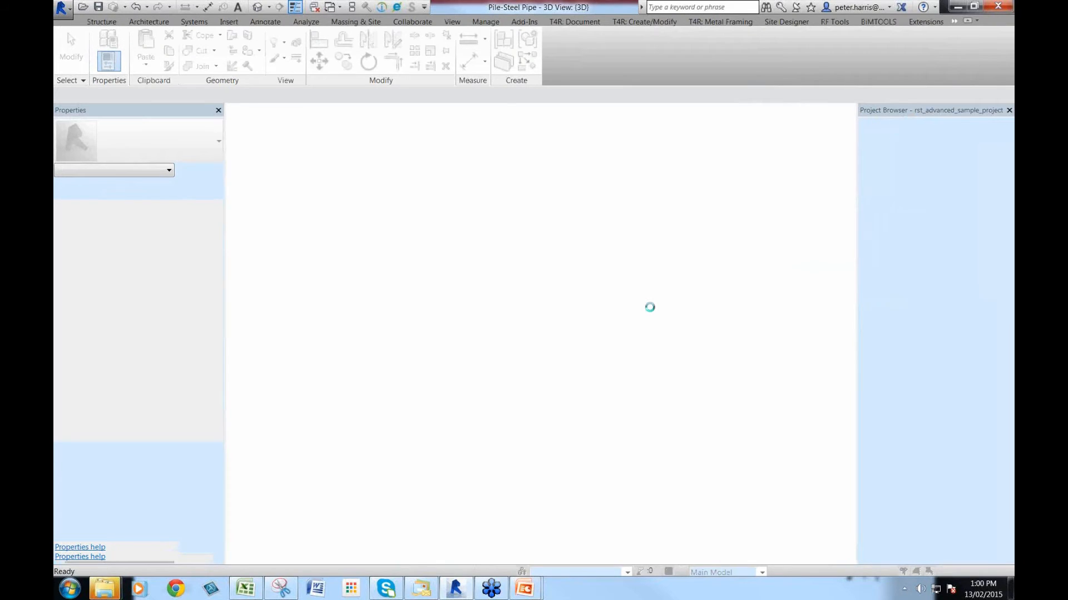
pyautogui.click(476, 284)
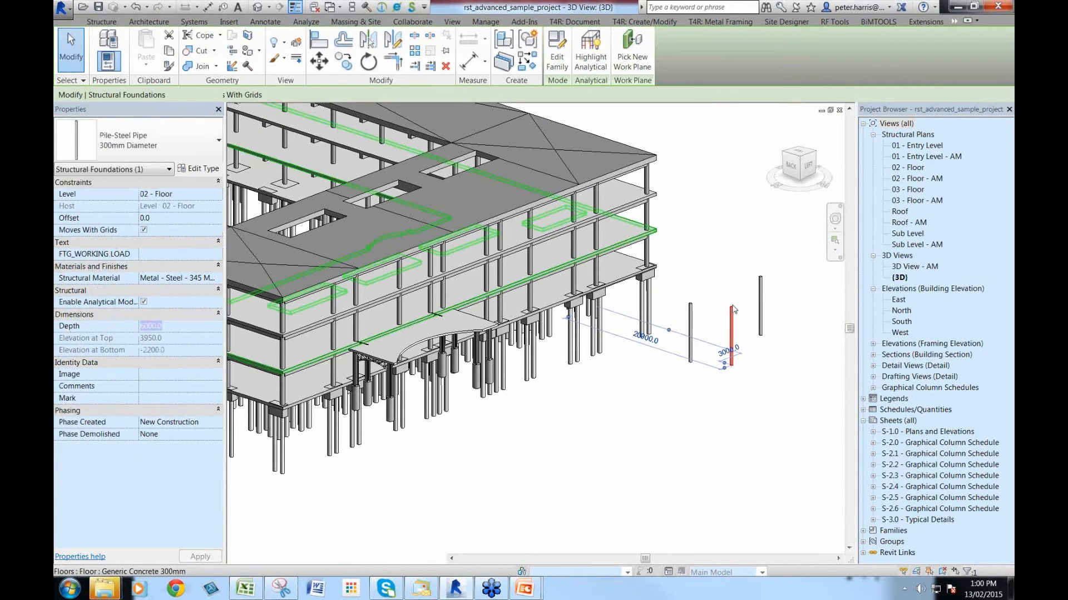
# Set the depth of the middle standalone steel pipe pile to 12000 mm
pyautogui.write('12000')
pyautogui.press('Return')
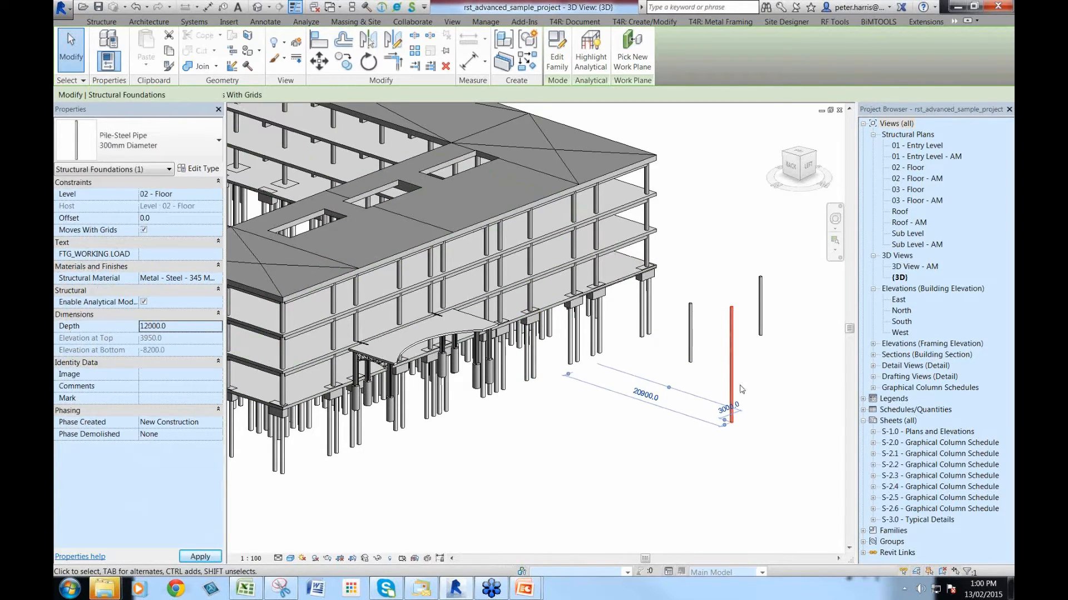
pyautogui.click(762, 381)
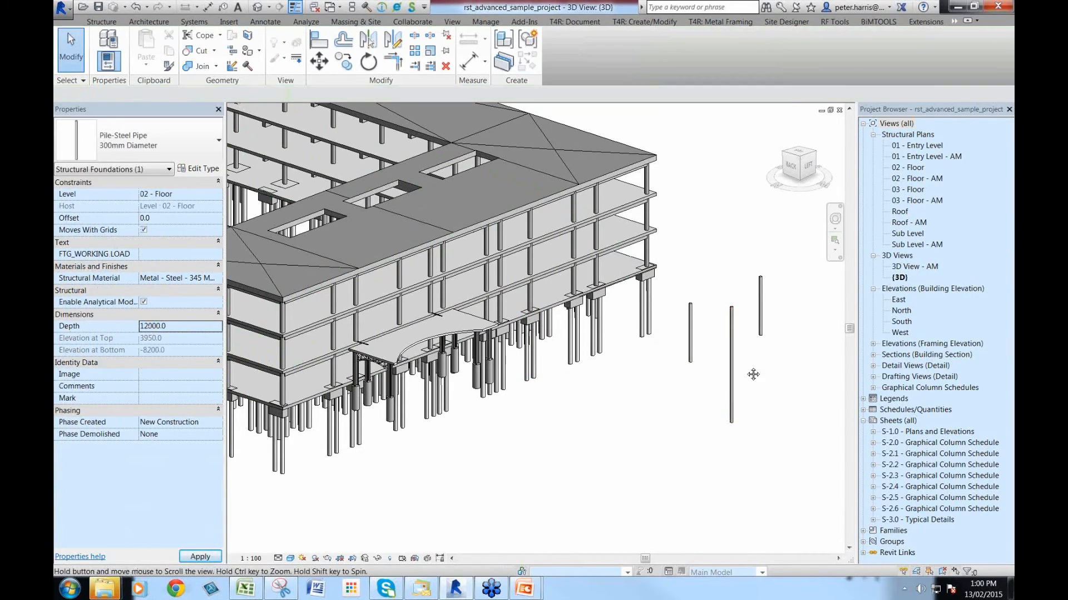
pyautogui.keyDown('shift'); pyautogui.moveTo(752, 374); pyautogui.dragTo(703, 358, button='middle'); pyautogui.keyUp('shift')
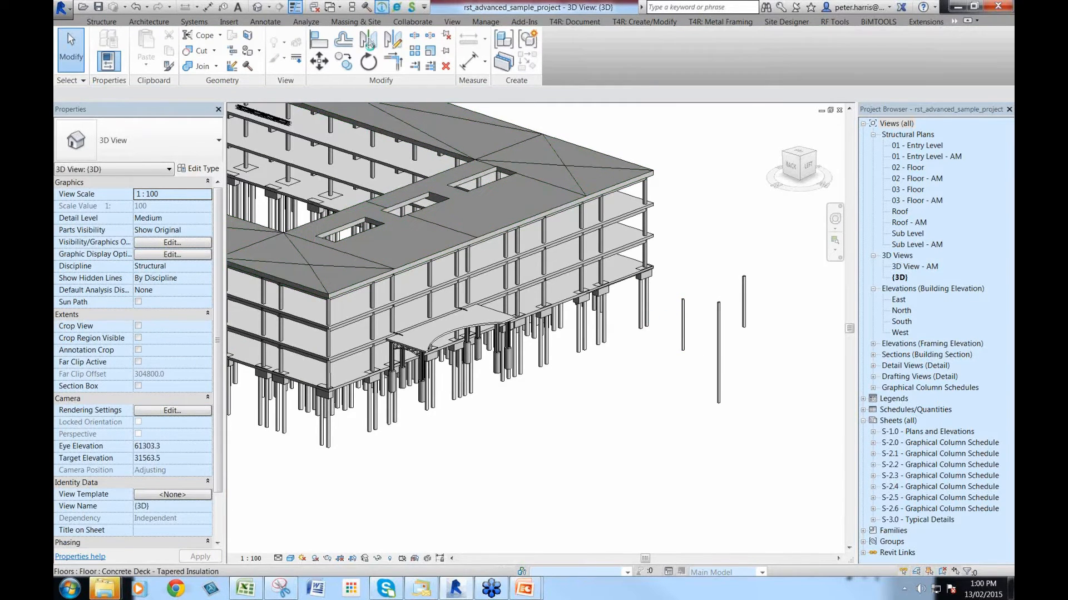
# Open the existing Structural Foundations link in Ideate BIMLink and add Depth to its linked properties
pyautogui.click(381, 7)
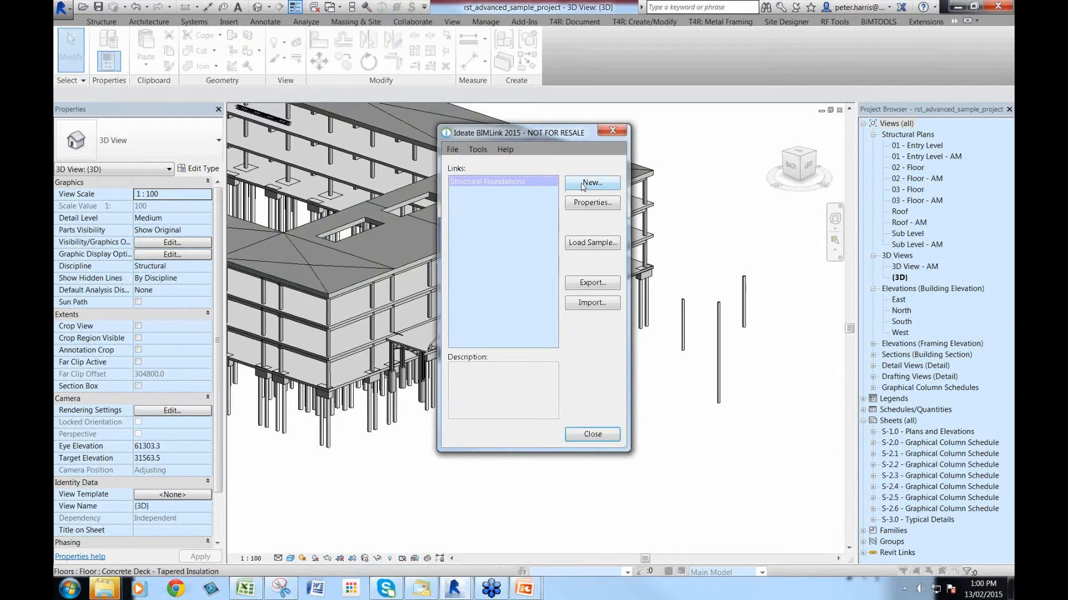
pyautogui.doubleClick(489, 182)
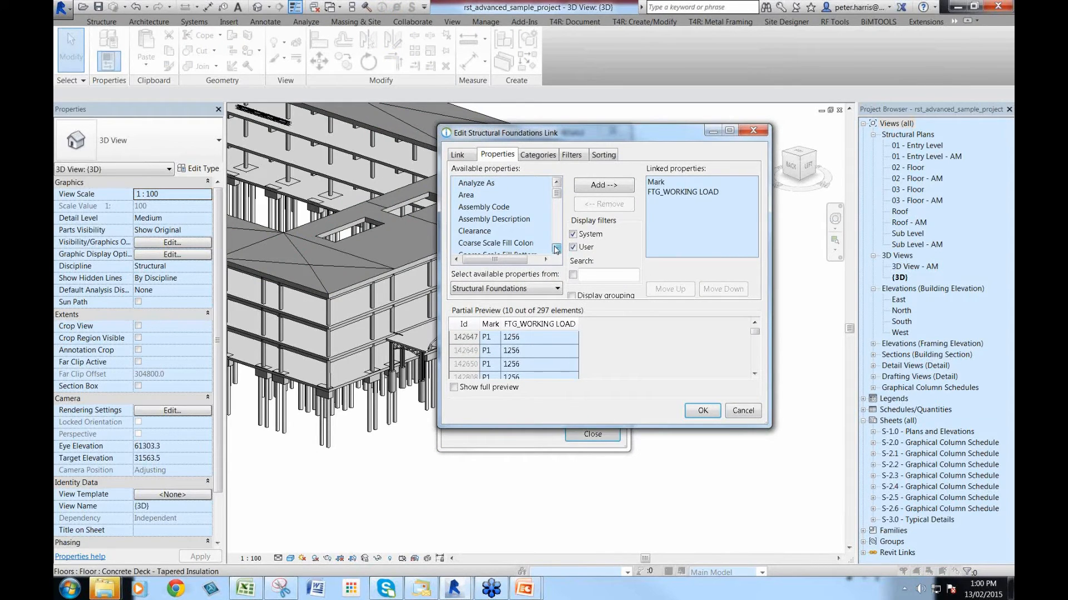
pyautogui.scroll(-3, 555, 250)
pyautogui.click(477, 219)
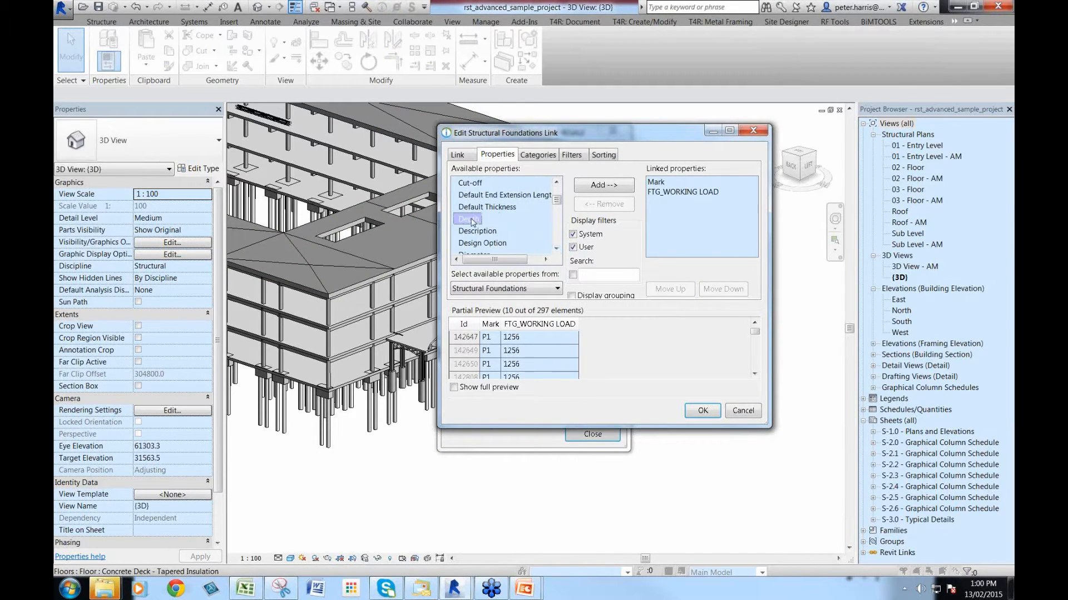
pyautogui.click(603, 184)
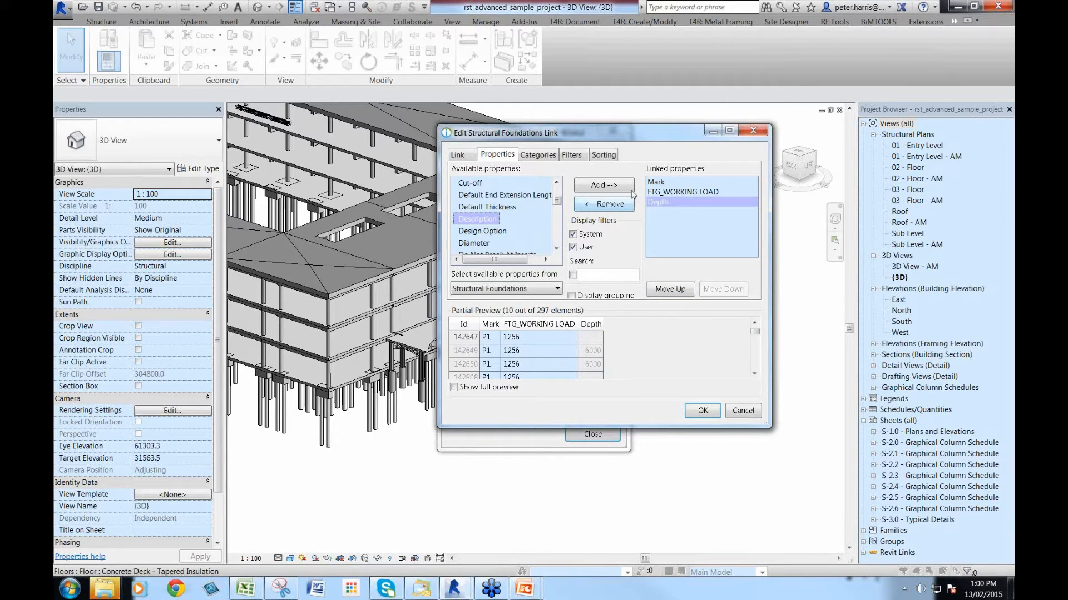
pyautogui.moveTo(608, 138); pyautogui.dragTo(563, 120)
pyautogui.moveTo(690, 318)
pyautogui.mouseDown()
pyautogui.moveTo(692, 340)
pyautogui.moveTo(691, 316)
pyautogui.mouseUp()
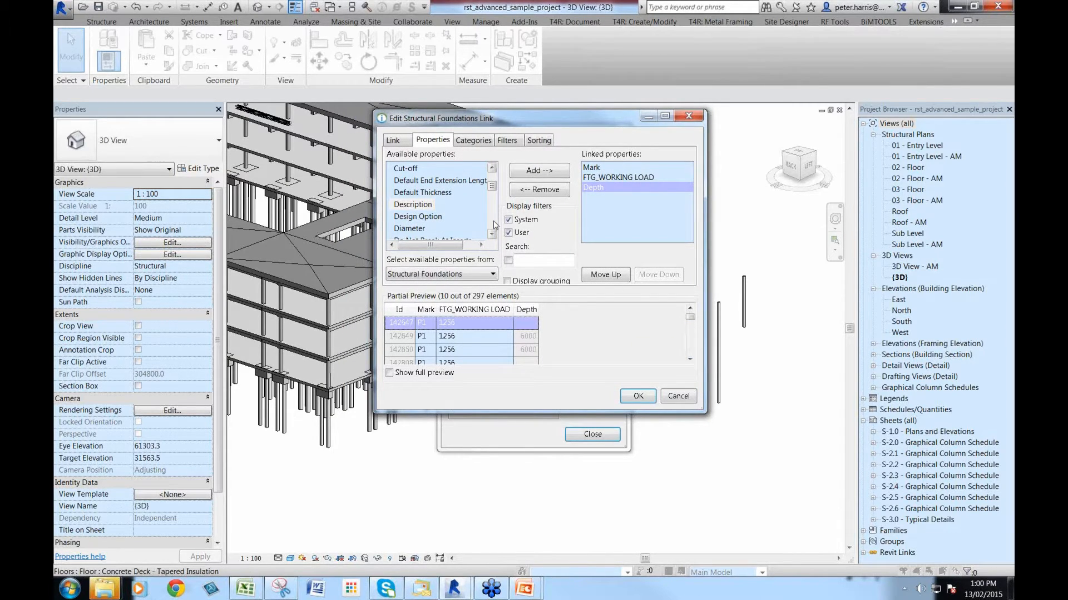
# Add Family and Type to the Structural Foundations link's properties and accept the edited link
pyautogui.scroll(-3, 494, 226)
pyautogui.scroll(-8, 494, 225)
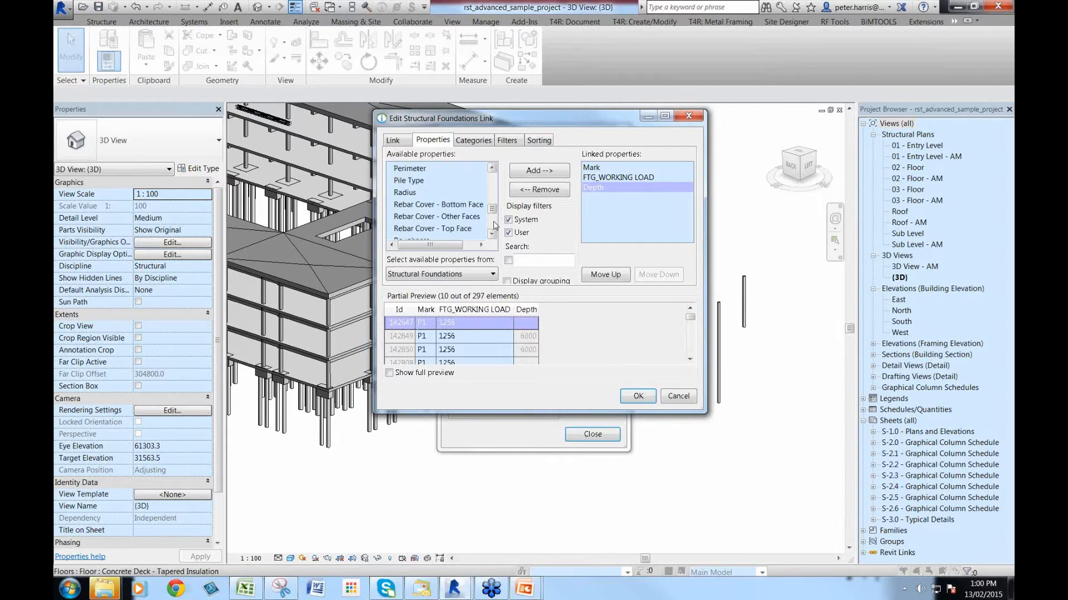
pyautogui.scroll(8, 491, 209)
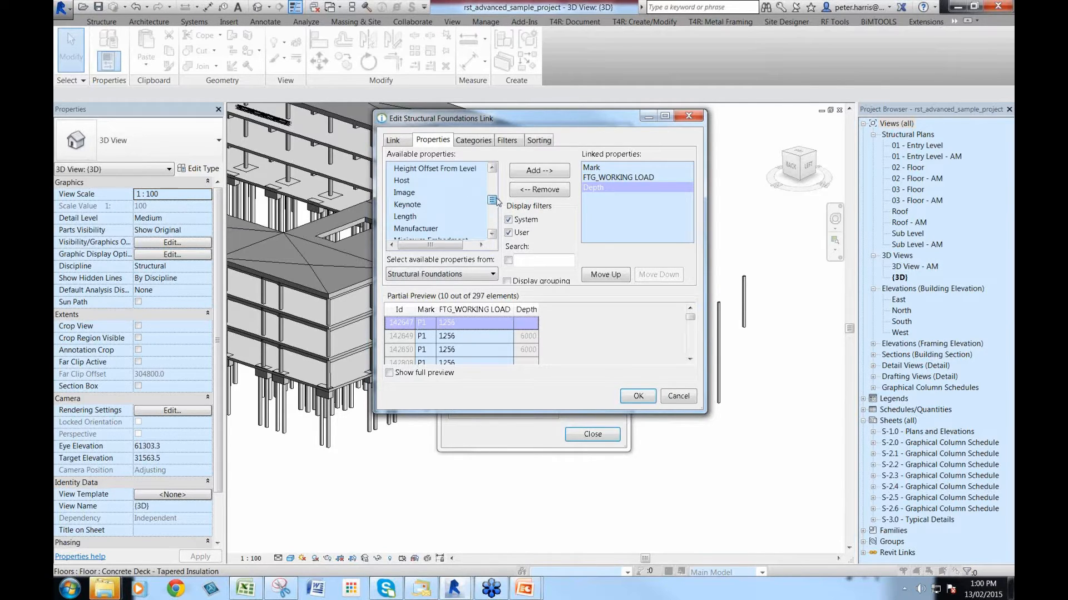
pyautogui.doubleClick(443, 192)
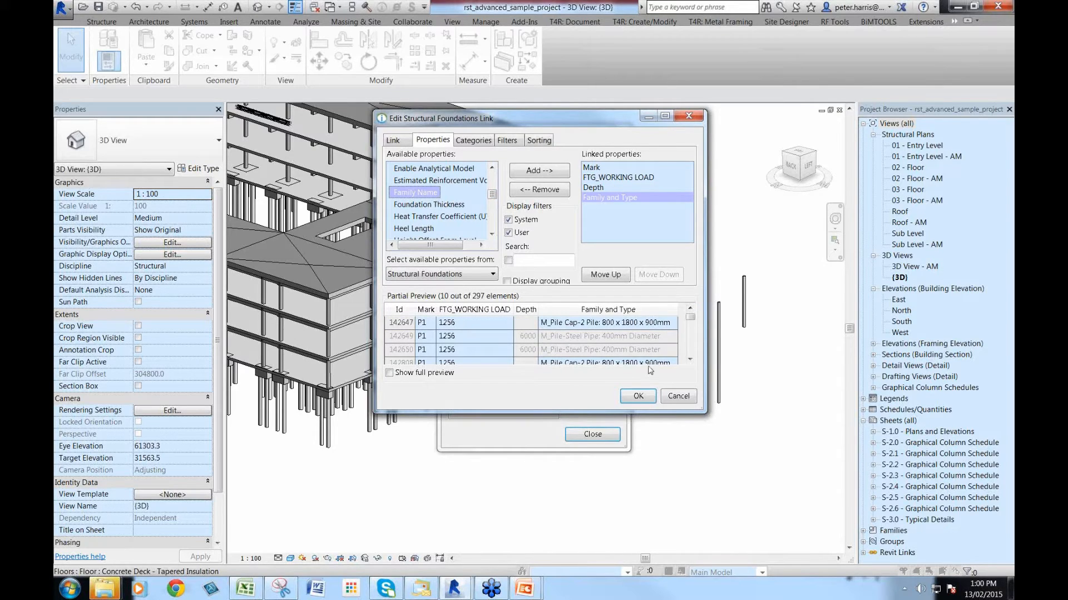
pyautogui.click(497, 322)
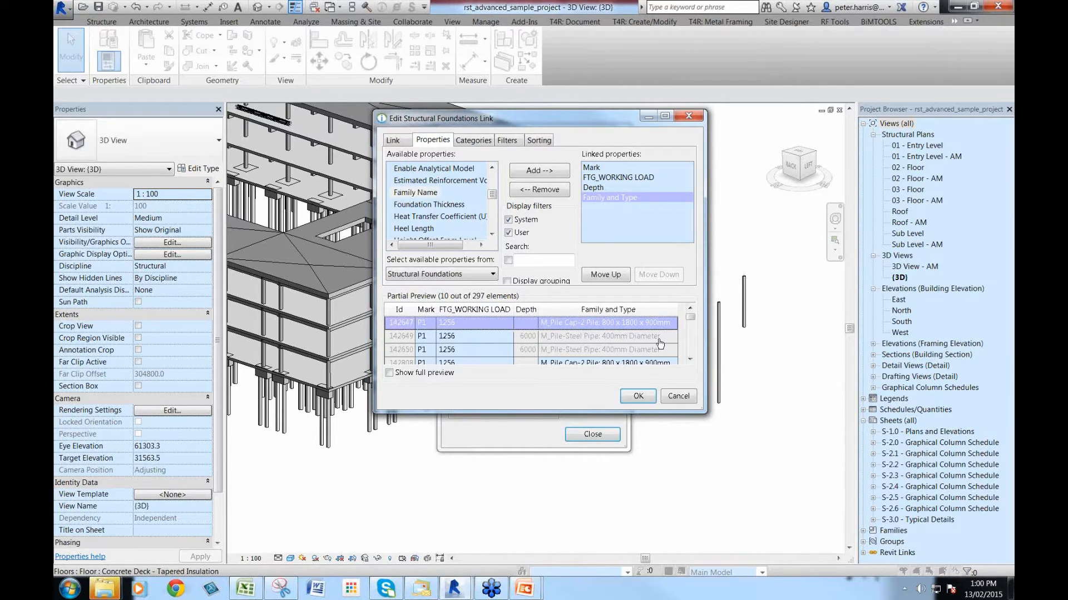
pyautogui.click(637, 396)
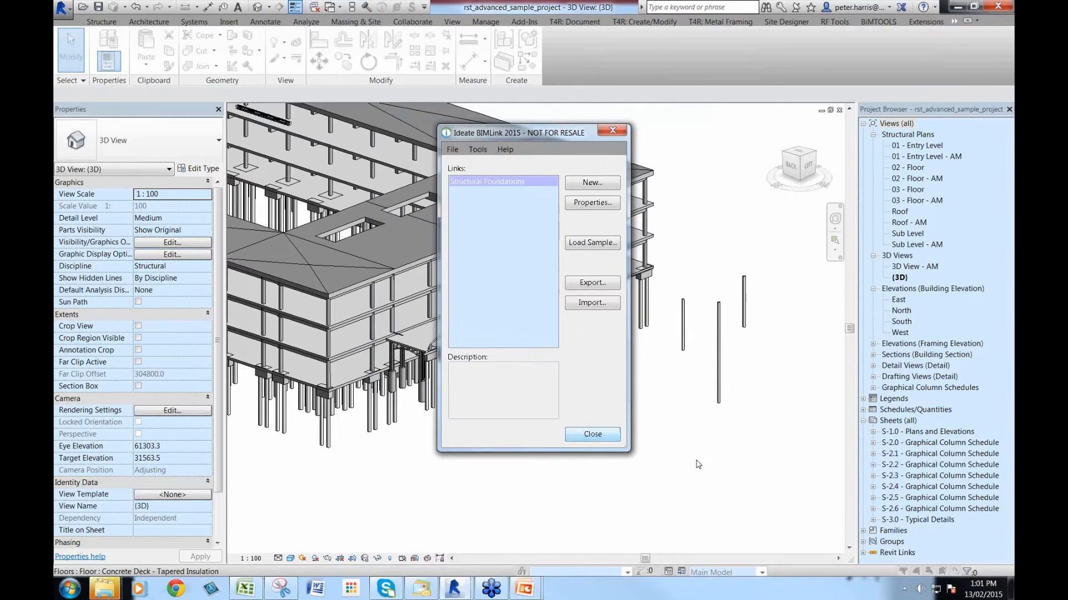
# Close the link manager and select the lengthened steel pipe pile to check its depth
pyautogui.press('Return')
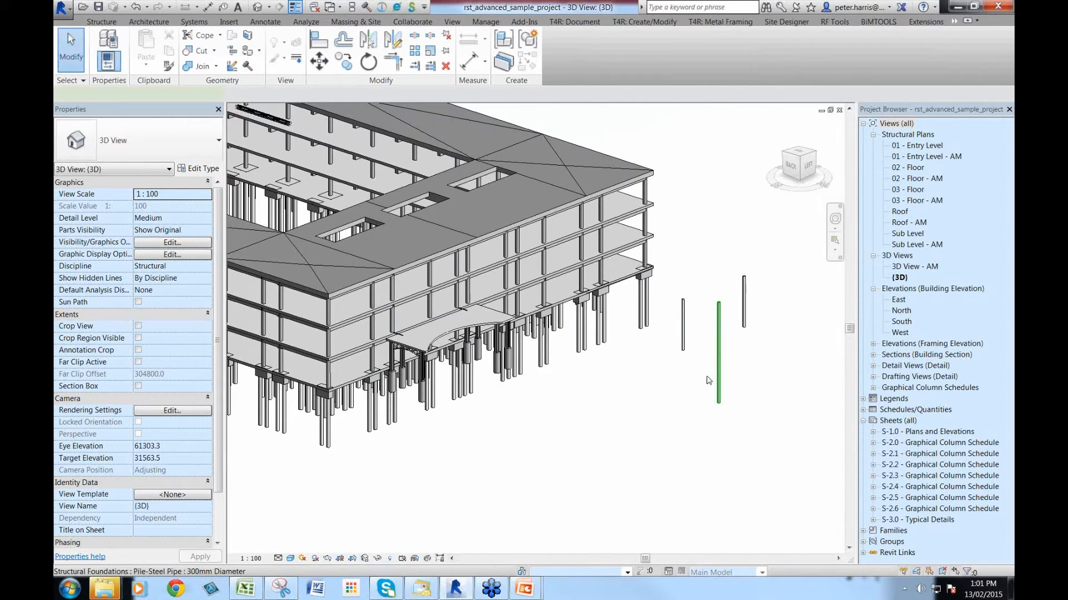
pyautogui.click(715, 379)
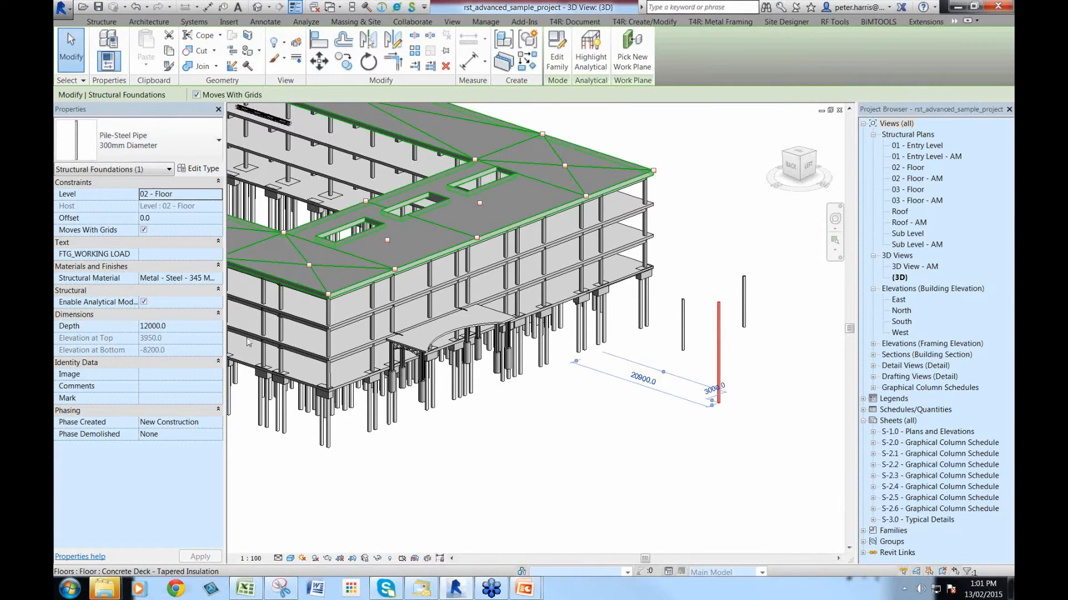
pyautogui.press('Escape')
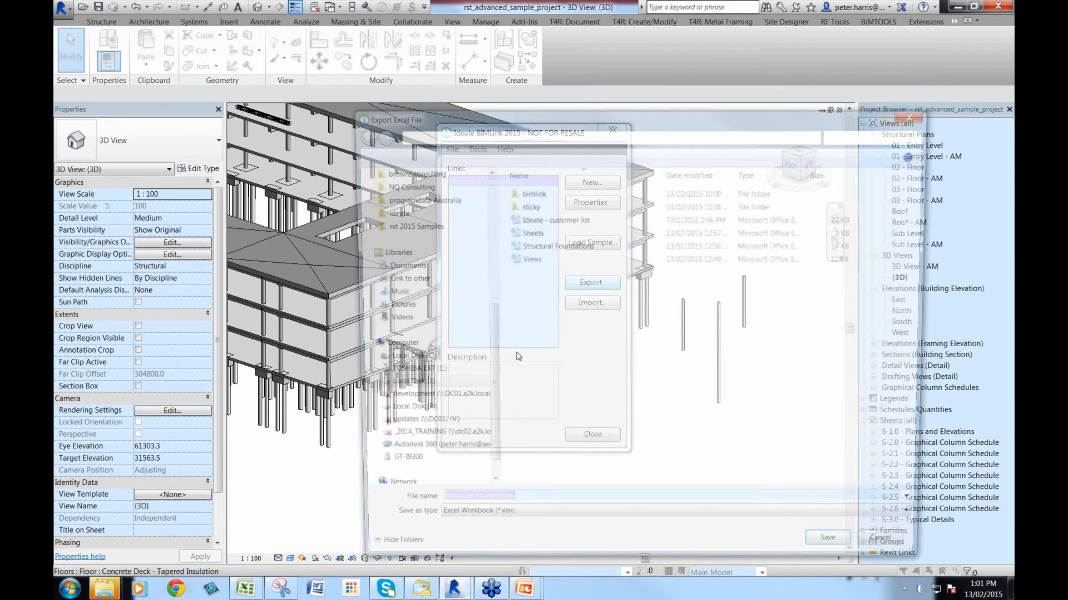
# Export the Structural Foundations link to the Structural Foundations workbook and open it in Excel
pyautogui.click(839, 555)
pyautogui.click(429, 279)
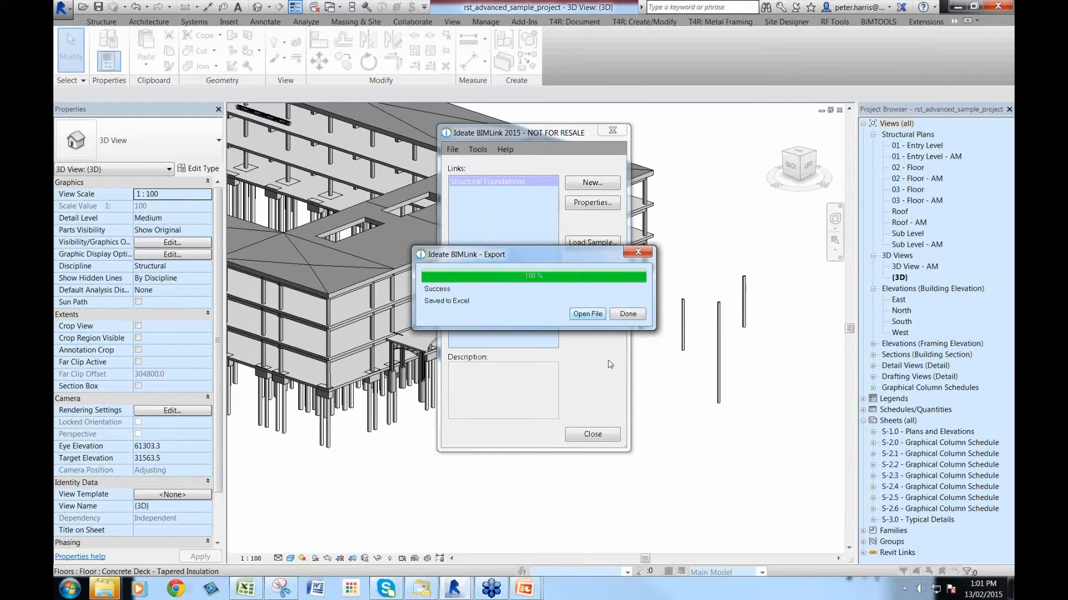
pyautogui.click(588, 314)
pyautogui.click(253, 594)
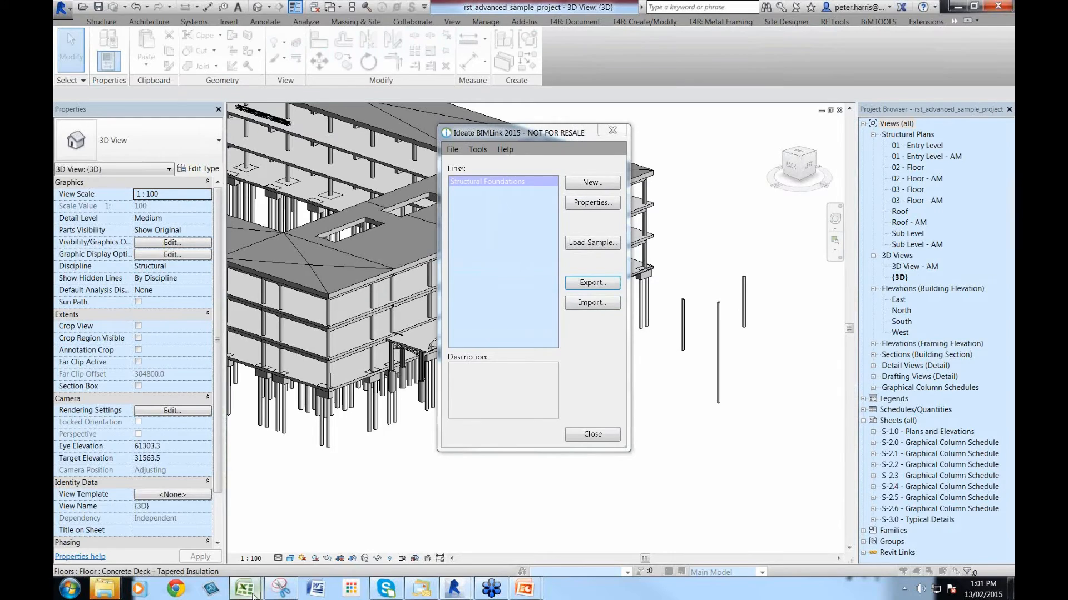
pyautogui.moveTo(253, 591)
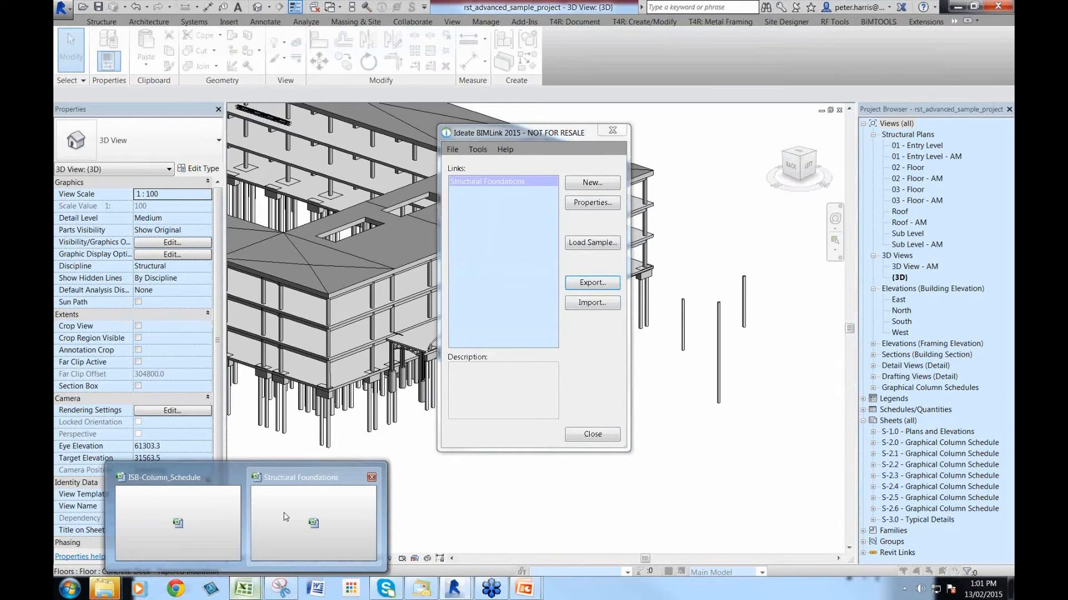
pyautogui.click(286, 517)
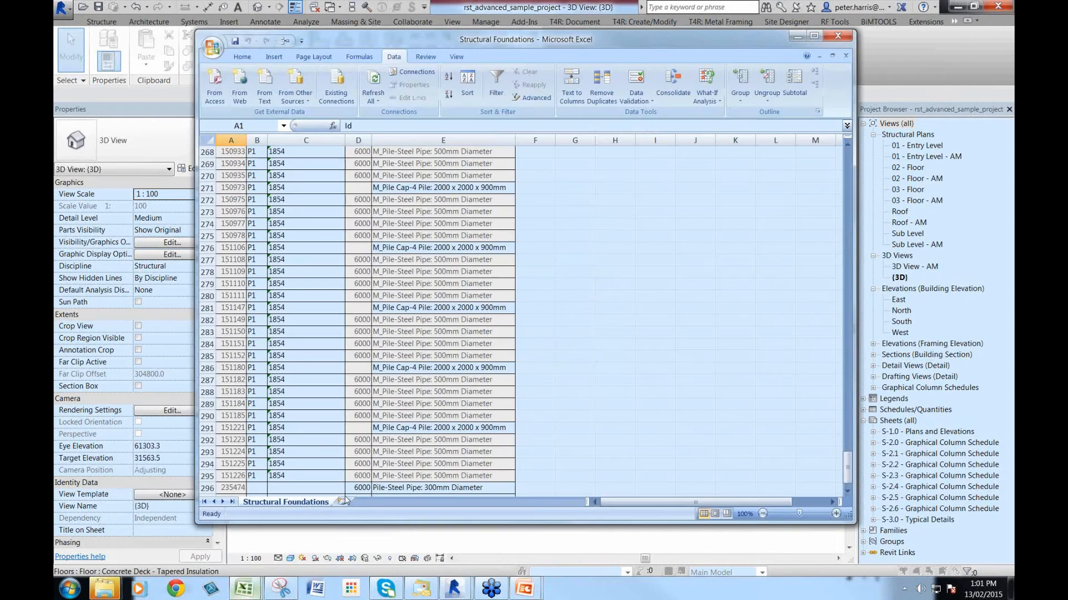
# Examine the pile cap and steel pipe pile rows in the exported family and type column, including cell E271
pyautogui.click(410, 189)
pyautogui.click(558, 188)
pyautogui.click(404, 190)
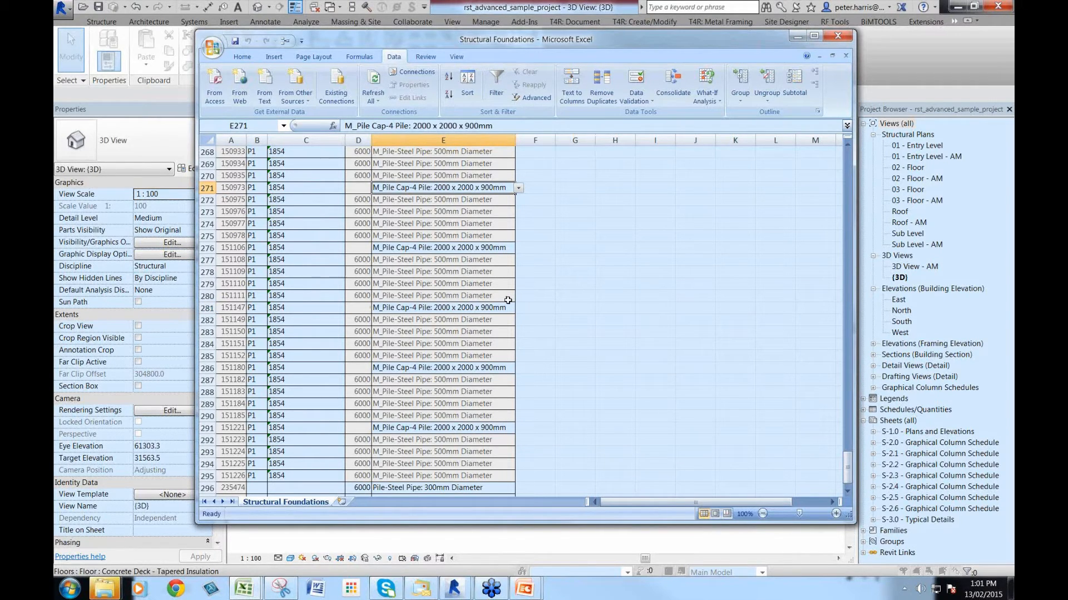
pyautogui.scroll(1, 508, 300)
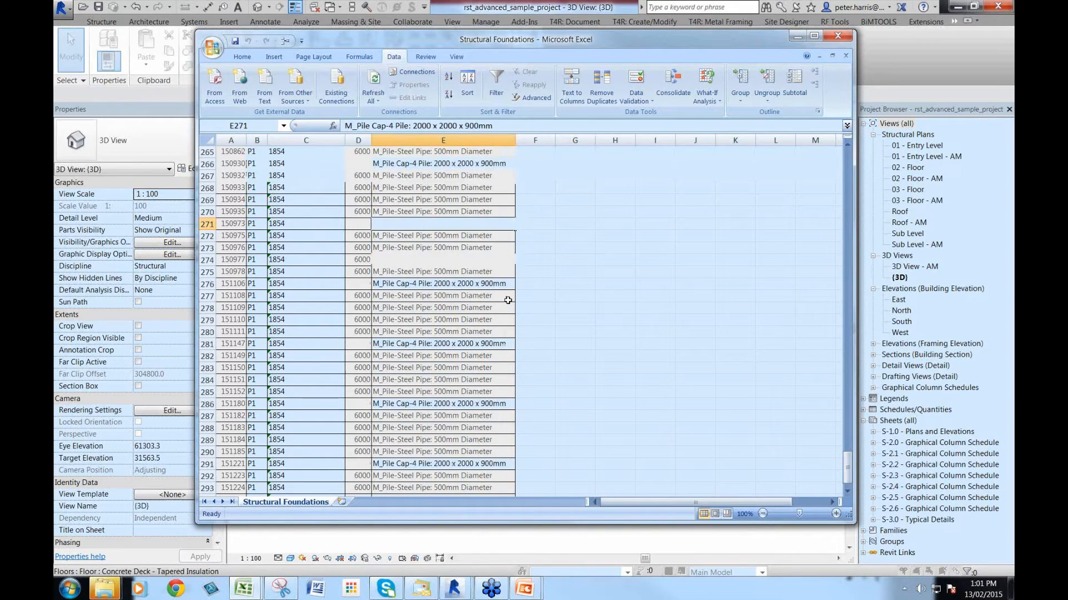
pyautogui.scroll(10, 507, 300)
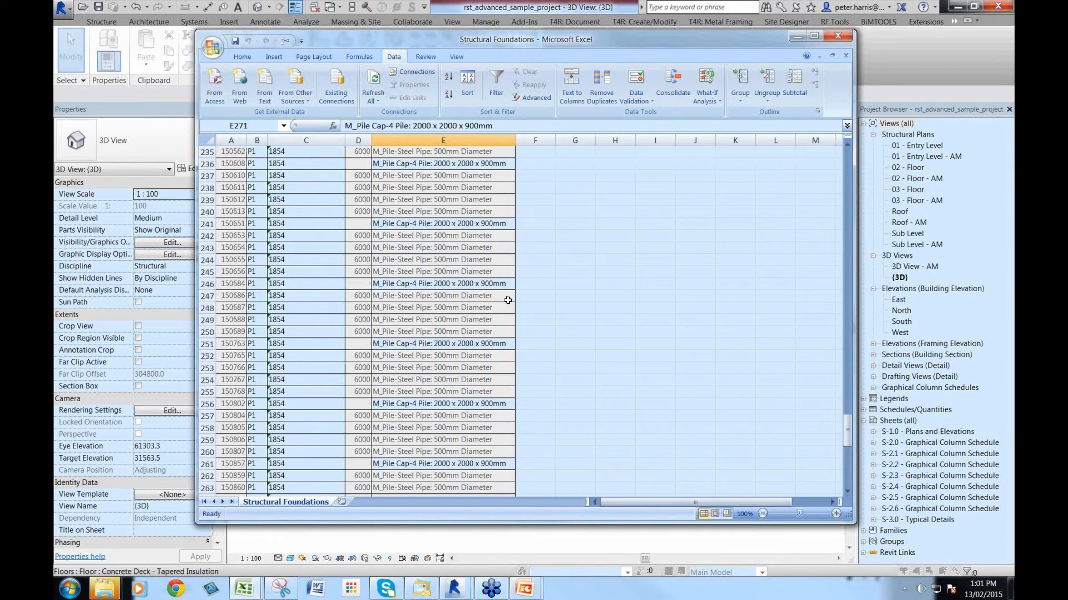
pyautogui.scroll(3, 849, 429)
# Enter depths of 15000, 1000 and 20000 for the three 300mm Diameter steel pipe piles in D296 to D298
pyautogui.moveTo(849, 428); pyautogui.dragTo(845, 473)
pyautogui.click(362, 464)
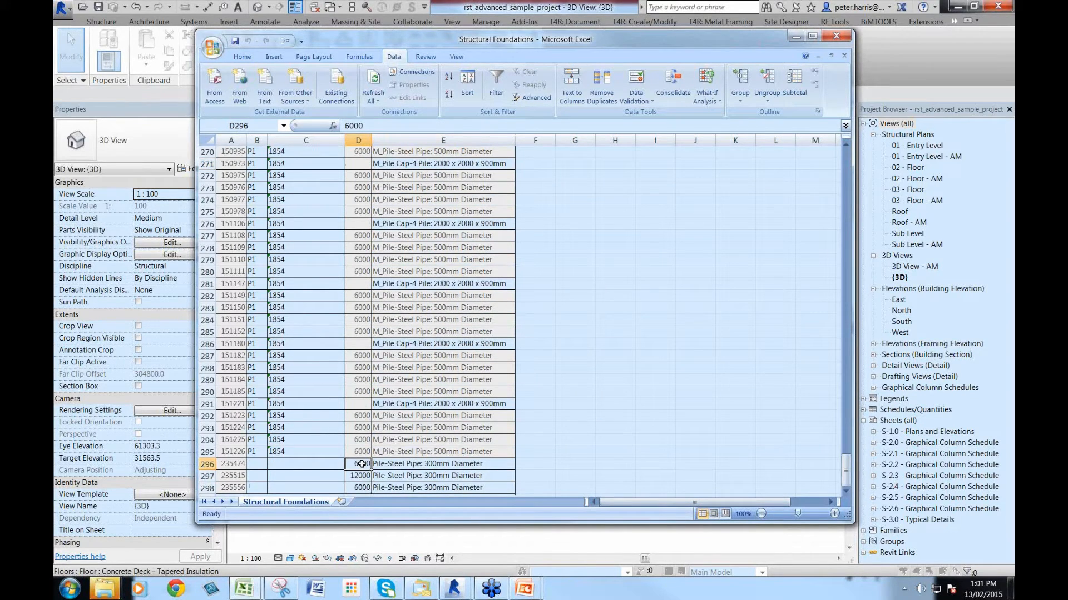
pyautogui.scroll(-2, 362, 464)
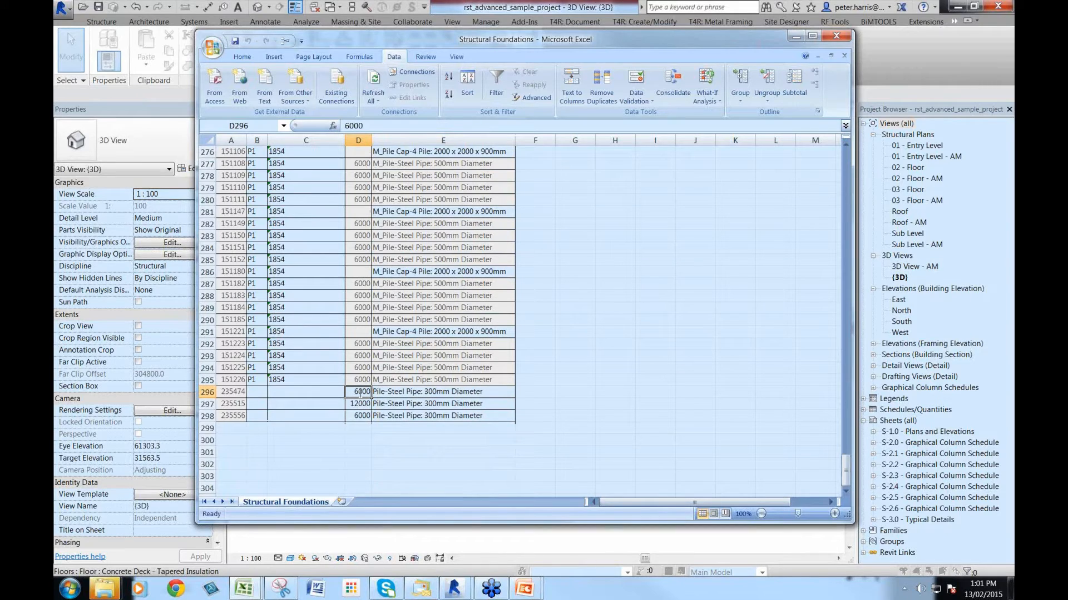
pyautogui.write('15000')
pyautogui.doubleClick(361, 405)
pyautogui.write('1000')
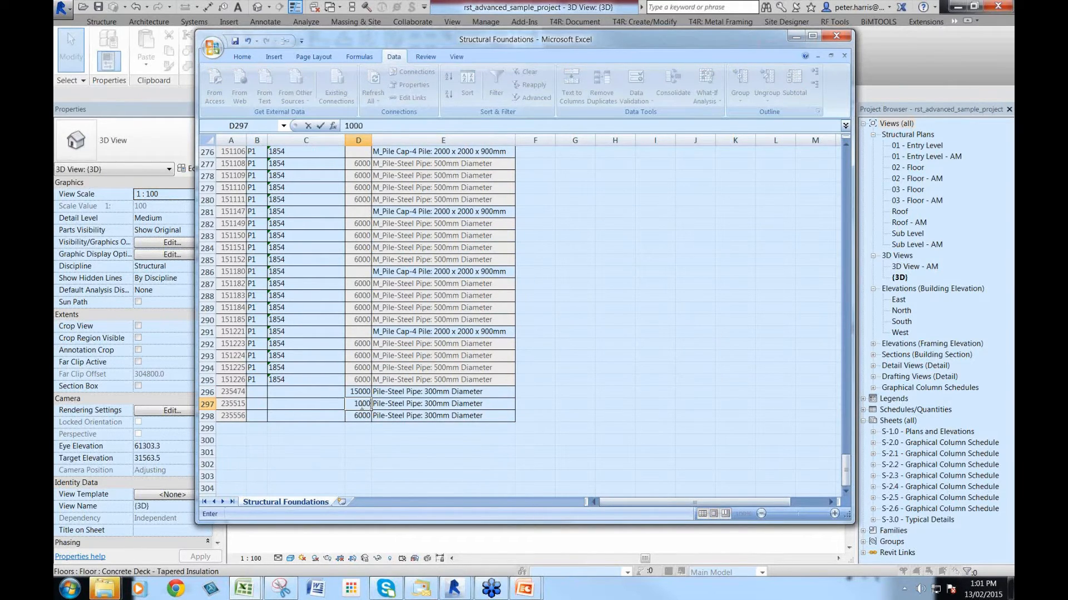
pyautogui.click(362, 416)
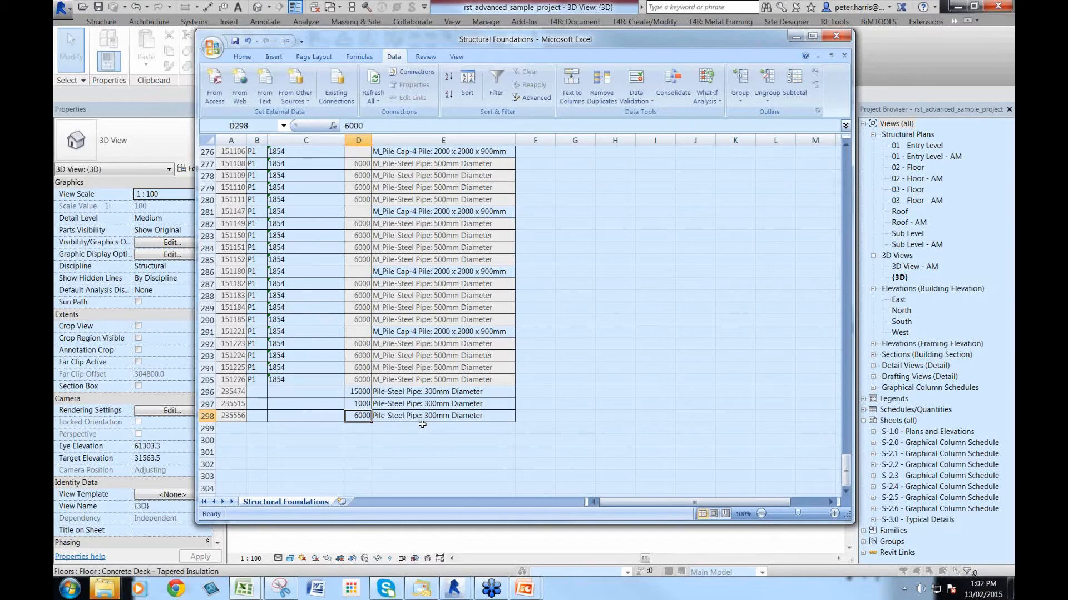
pyautogui.write('9')
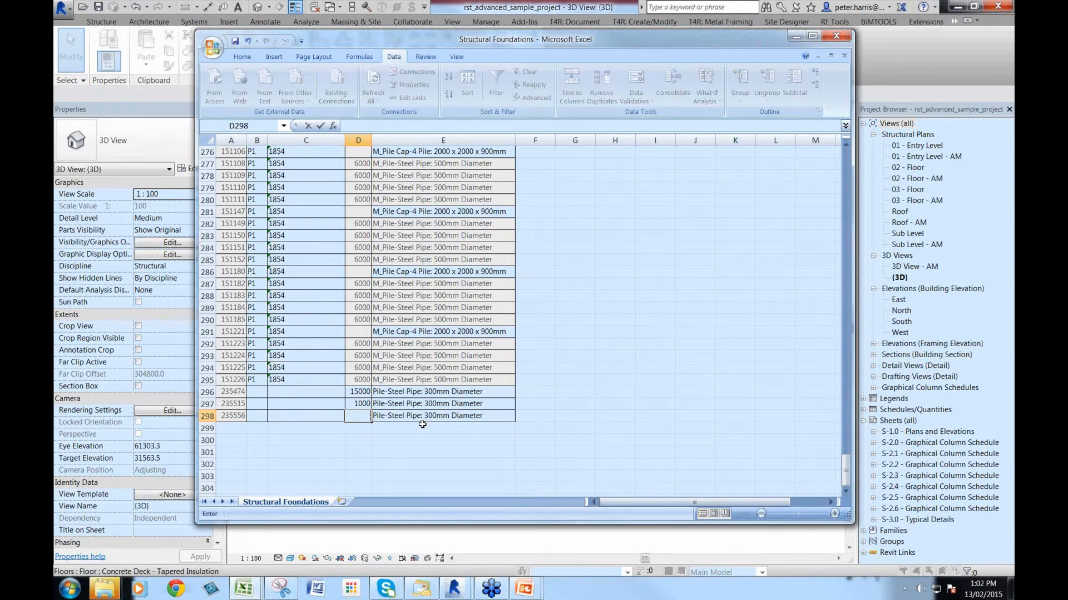
pyautogui.write('20000')
# Correct the depth in D297 to 10000 and save the workbook, returning to Revit
pyautogui.click(359, 404)
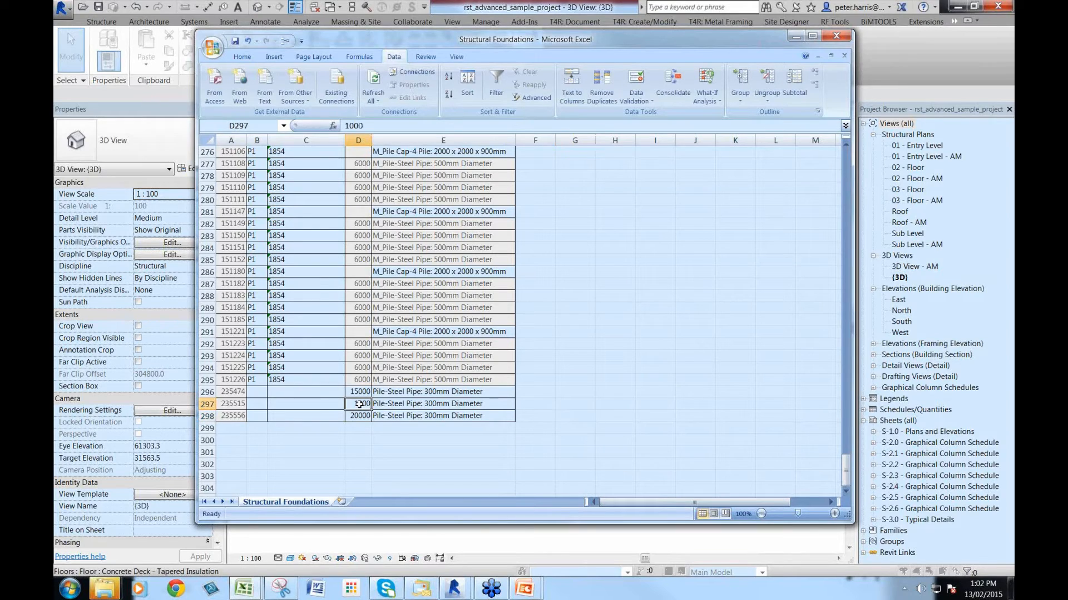
pyautogui.write('10000')
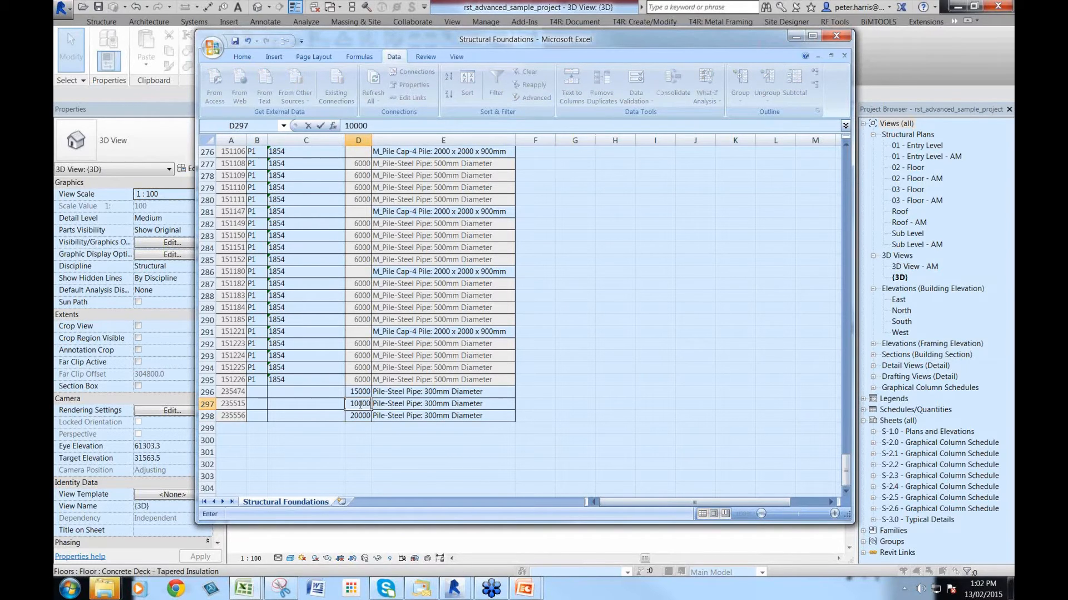
pyautogui.click(613, 340)
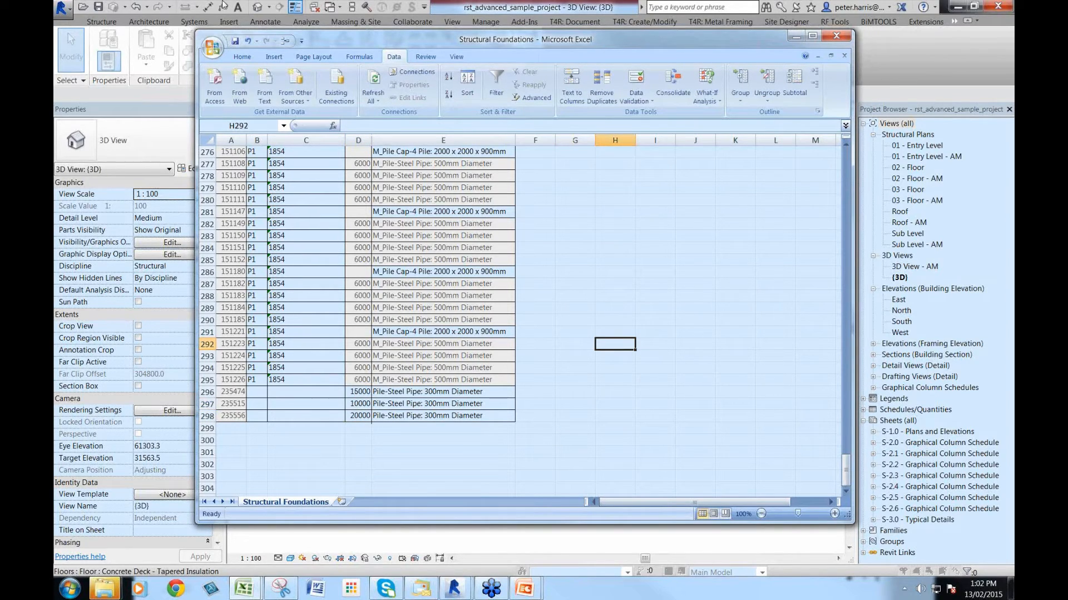
pyautogui.click(232, 47)
pyautogui.click(656, 534)
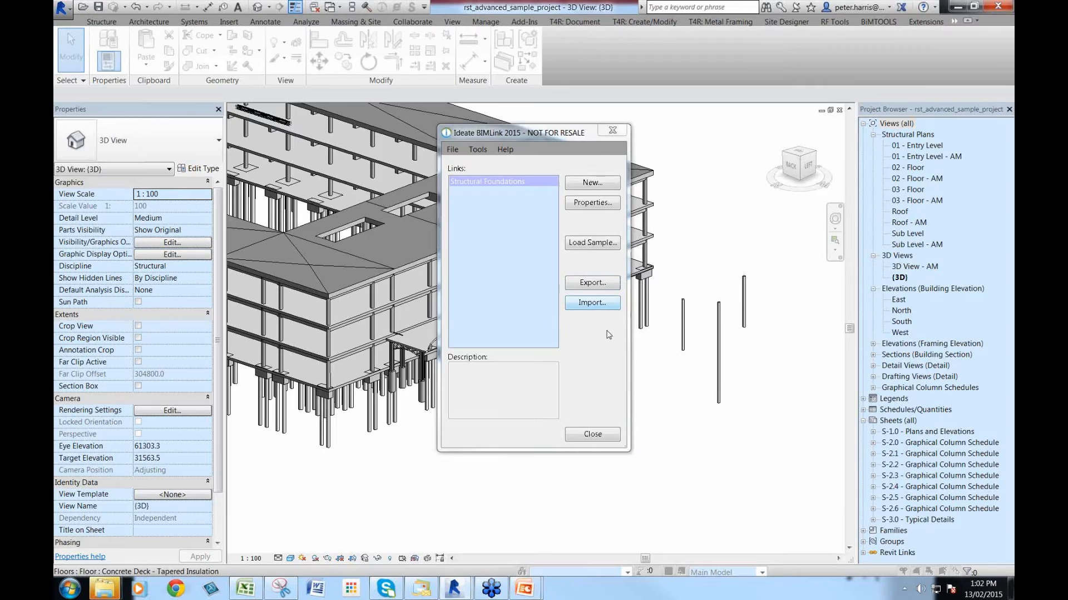
# Import the changed pile depths from the Structural Foundations workbook into the Revit model
pyautogui.click(552, 248)
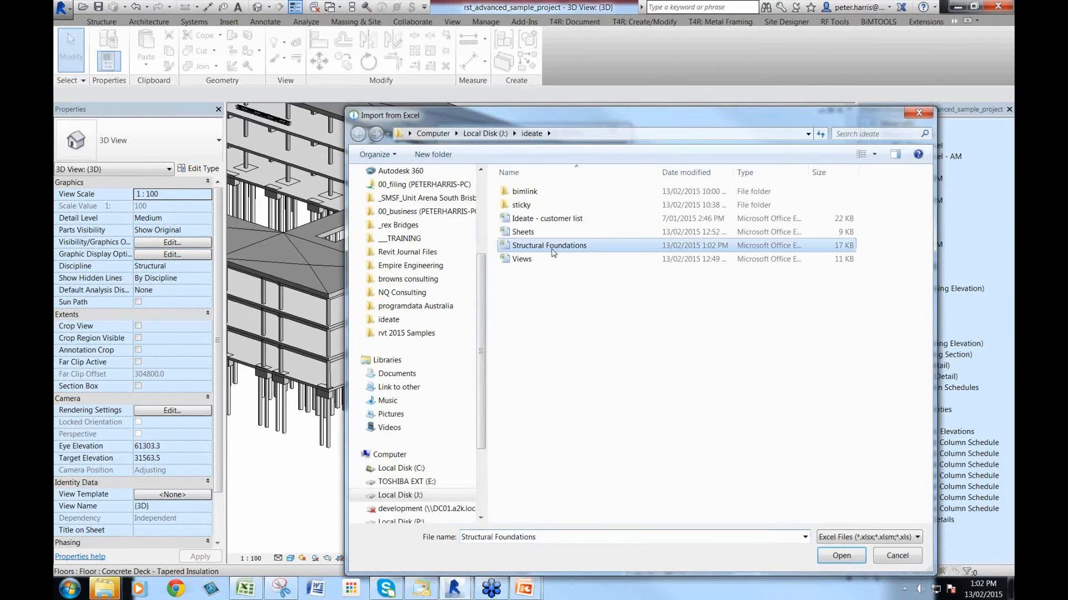
pyautogui.doubleClick(552, 249)
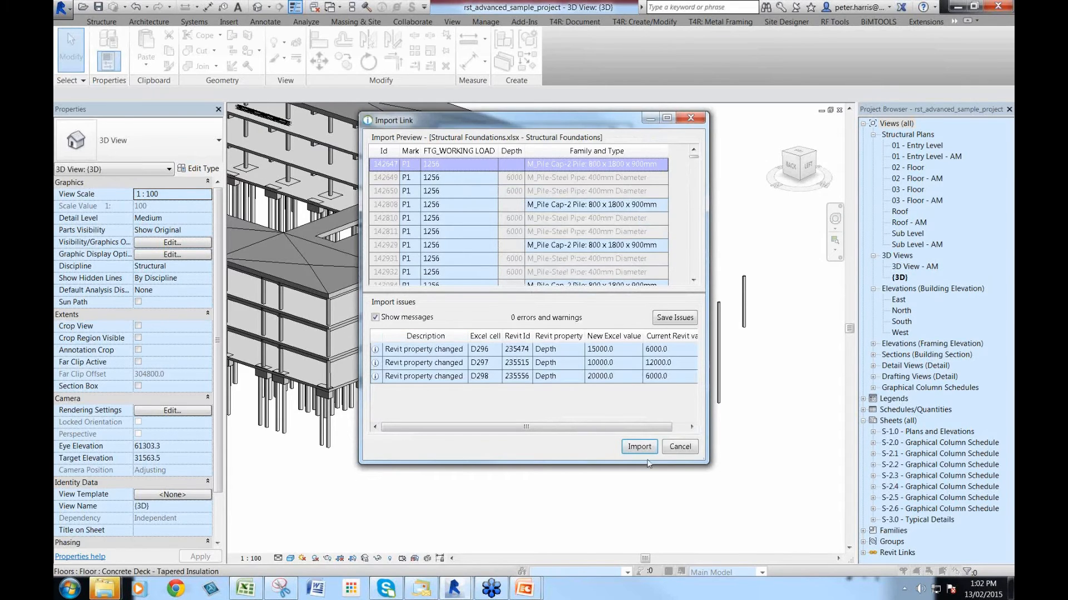
pyautogui.click(637, 448)
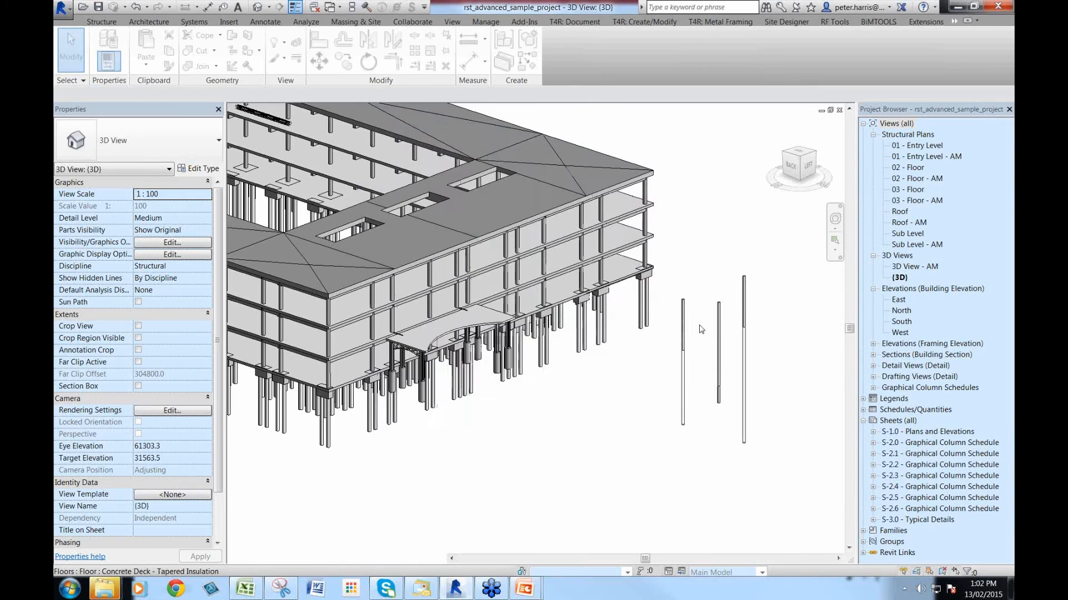
# Examine the three standalone piles in the 3D view and the properties of a two-pile cap along the building edge
pyautogui.keyDown('shift'); pyautogui.moveTo(728, 414); pyautogui.dragTo(778, 454, button='middle'); pyautogui.keyUp('shift')
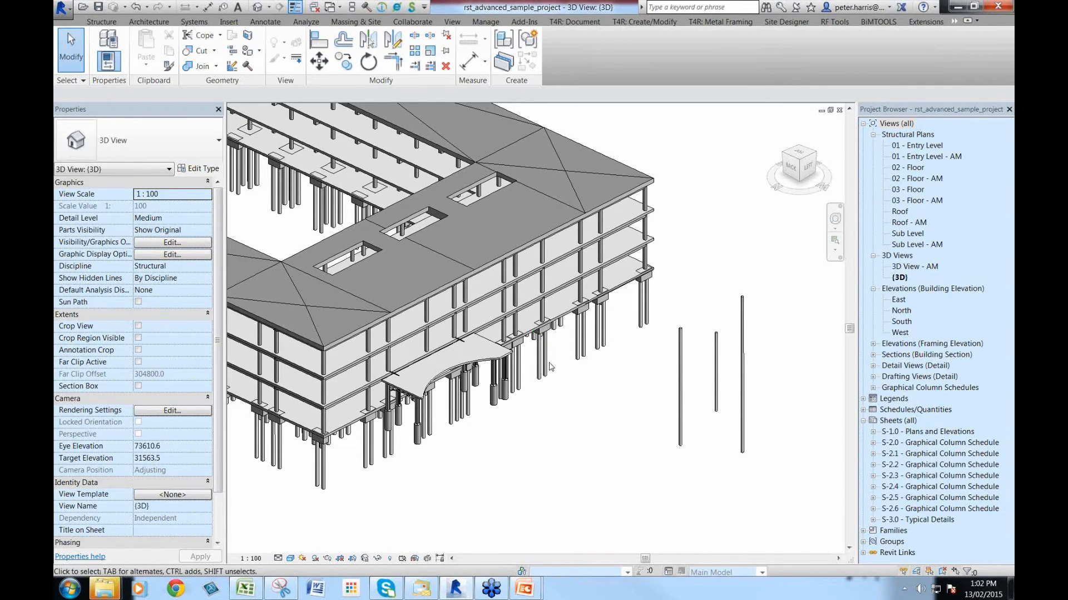
pyautogui.click(573, 399)
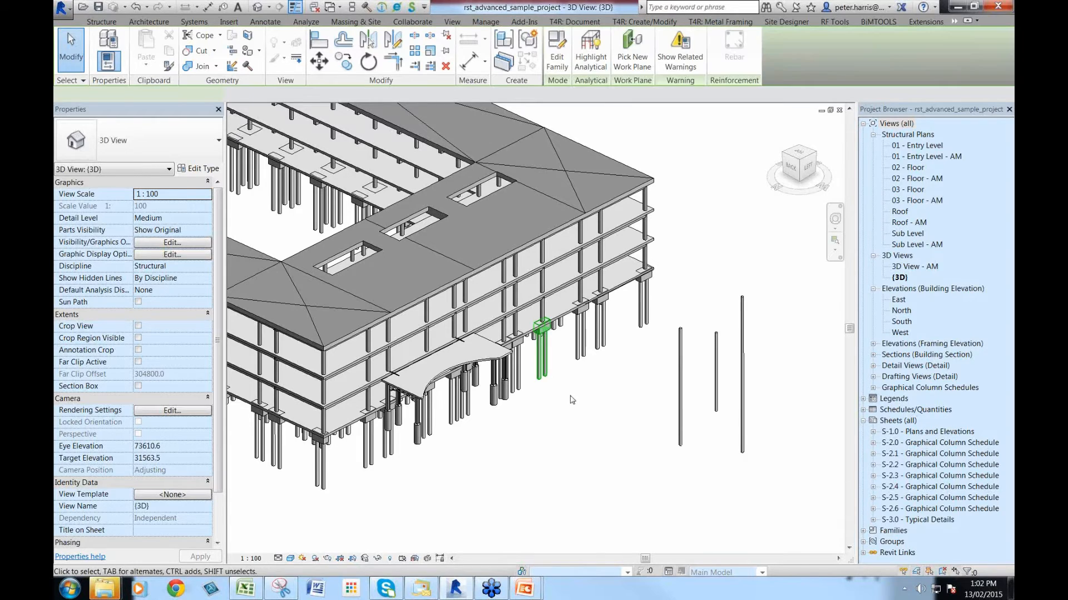
pyautogui.click(611, 436)
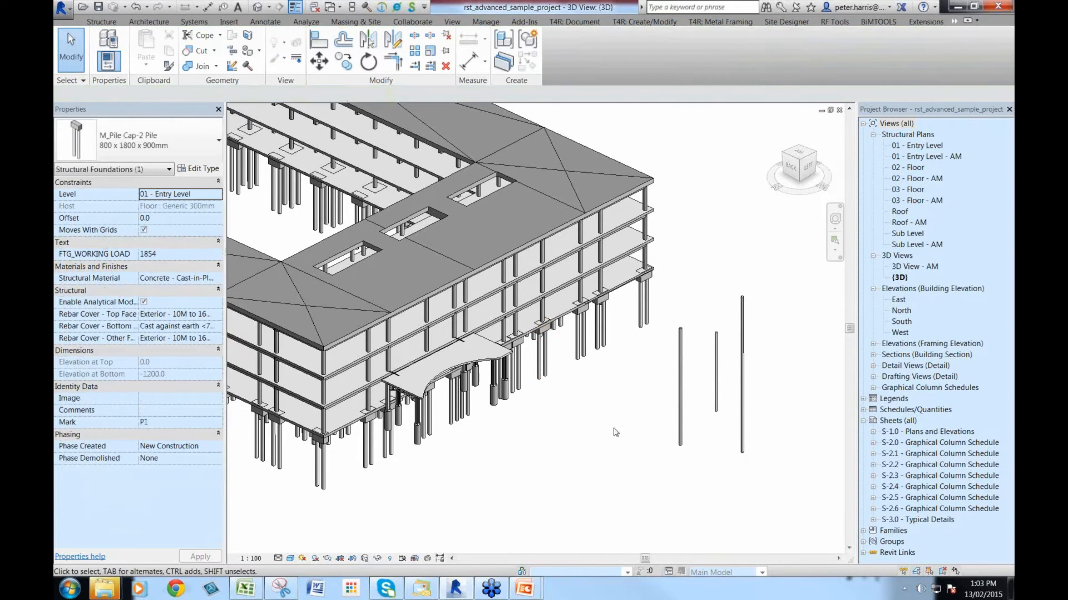
# Review the available fields of the Structural Foundation Schedule and check the depth of the standalone steel pipe pile nearest the building
pyautogui.click(864, 410)
pyautogui.doubleClick(912, 432)
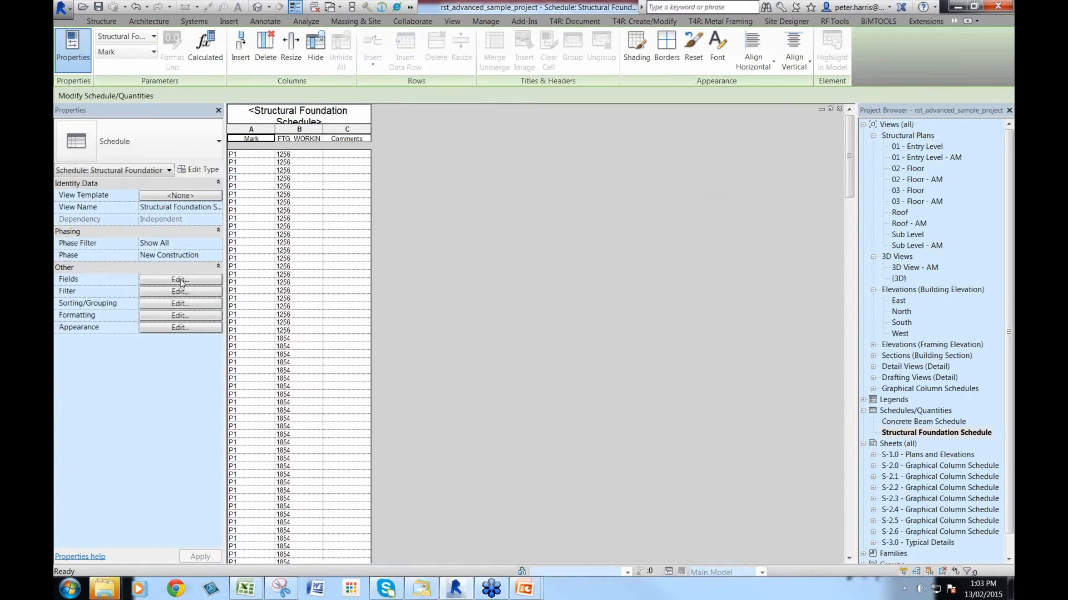
pyautogui.click(180, 280)
pyautogui.moveTo(634, 292); pyautogui.dragTo(634, 351)
pyautogui.click(724, 489)
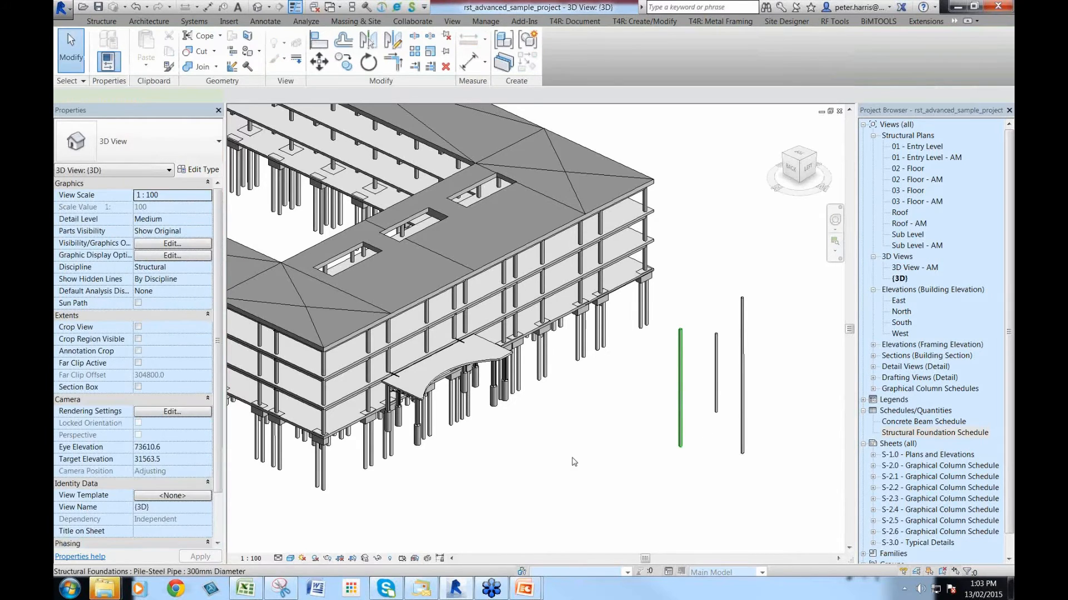
pyautogui.click(679, 412)
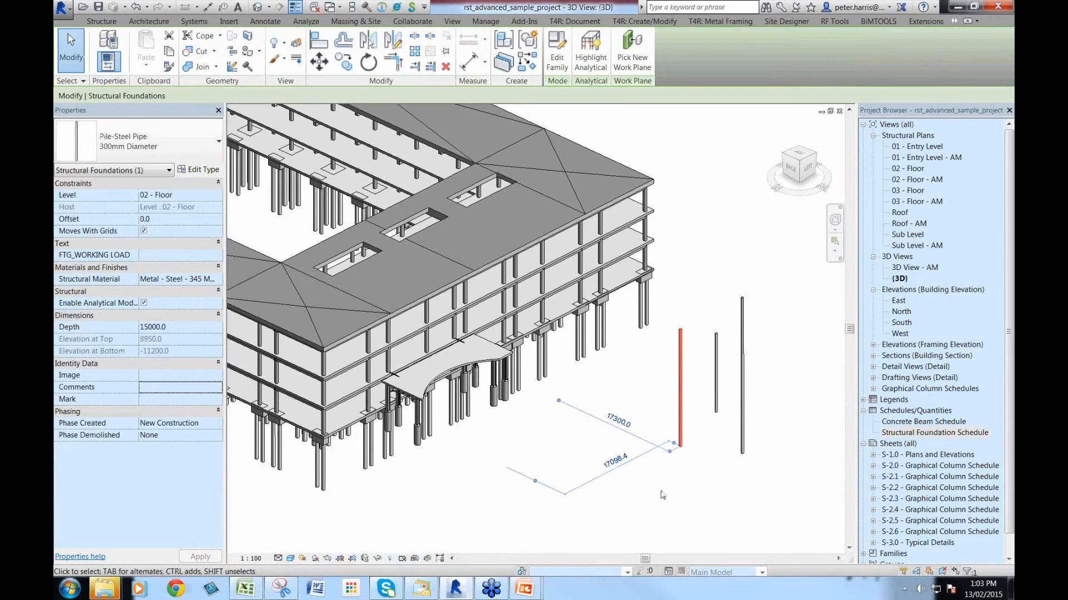
pyautogui.click(694, 488)
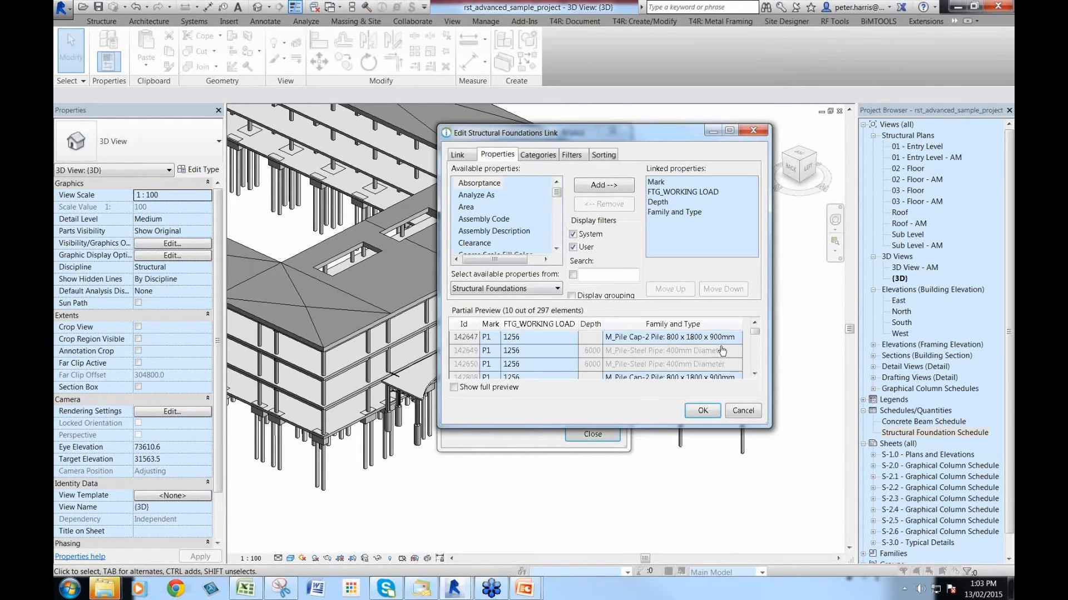
# Add the Point_X and Point_Y coordinates to the linked properties of the Structural Foundations link
pyautogui.click(541, 290)
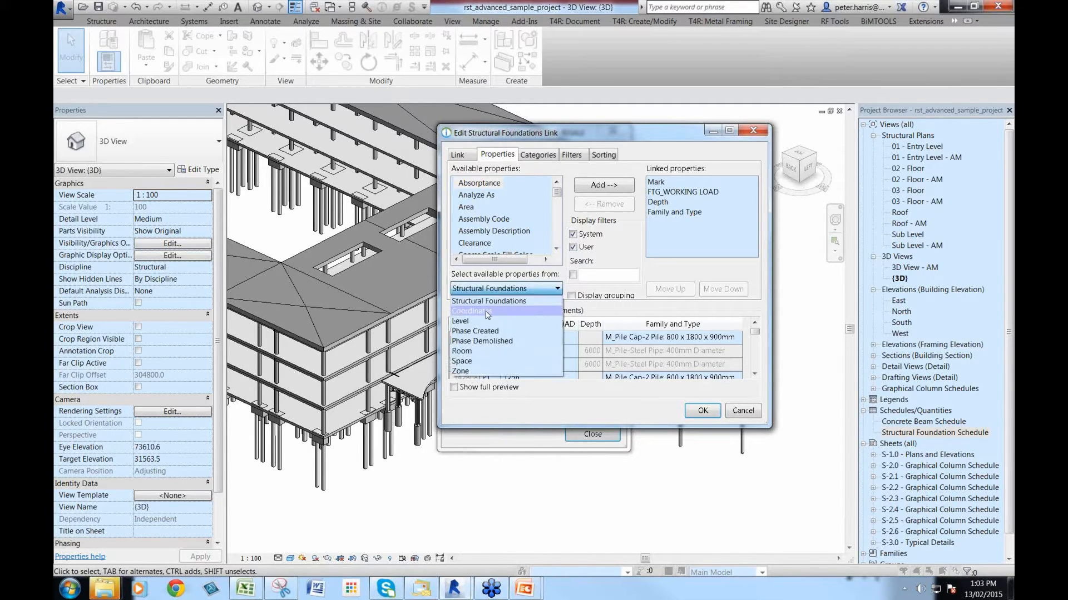
pyautogui.click(487, 311)
pyautogui.moveTo(559, 221); pyautogui.dragTo(559, 241)
pyautogui.click(604, 185)
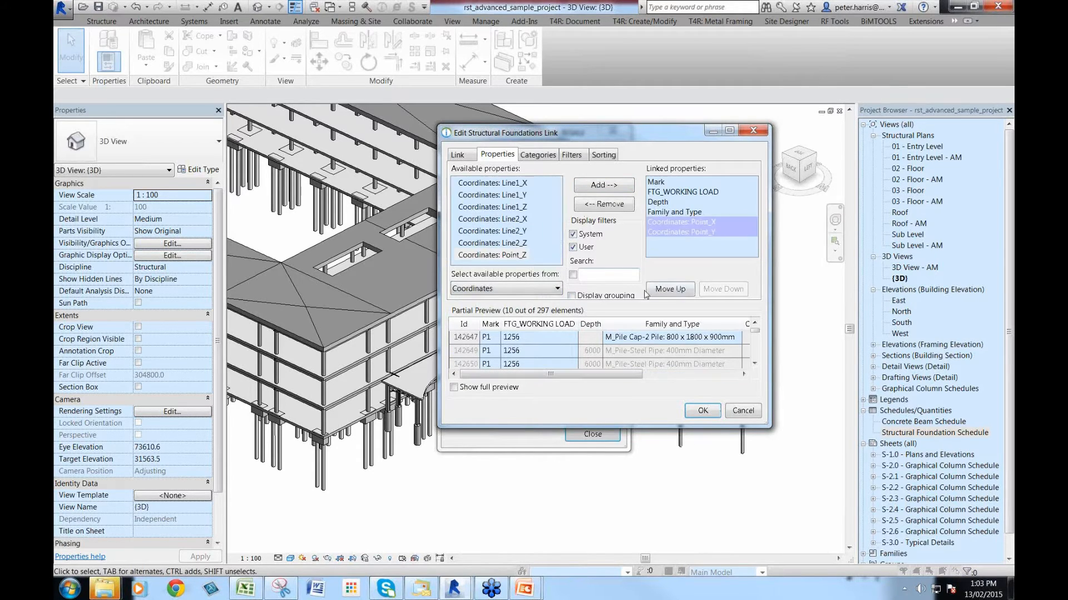
pyautogui.click(701, 411)
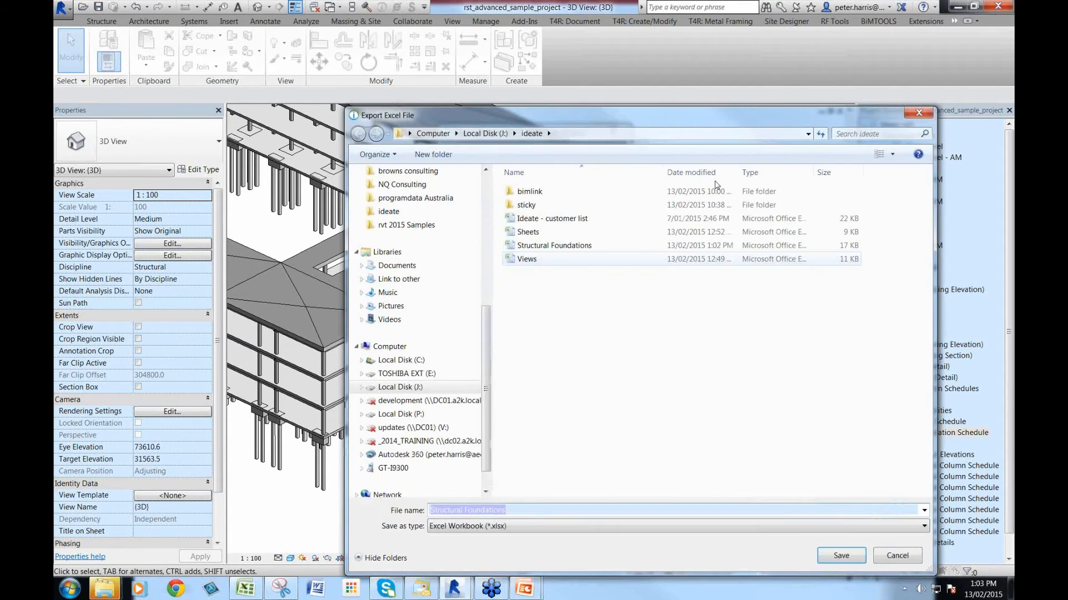
# Export the link with its coordinates to the Structural Foundations workbook and open it in Excel
pyautogui.press('Return')
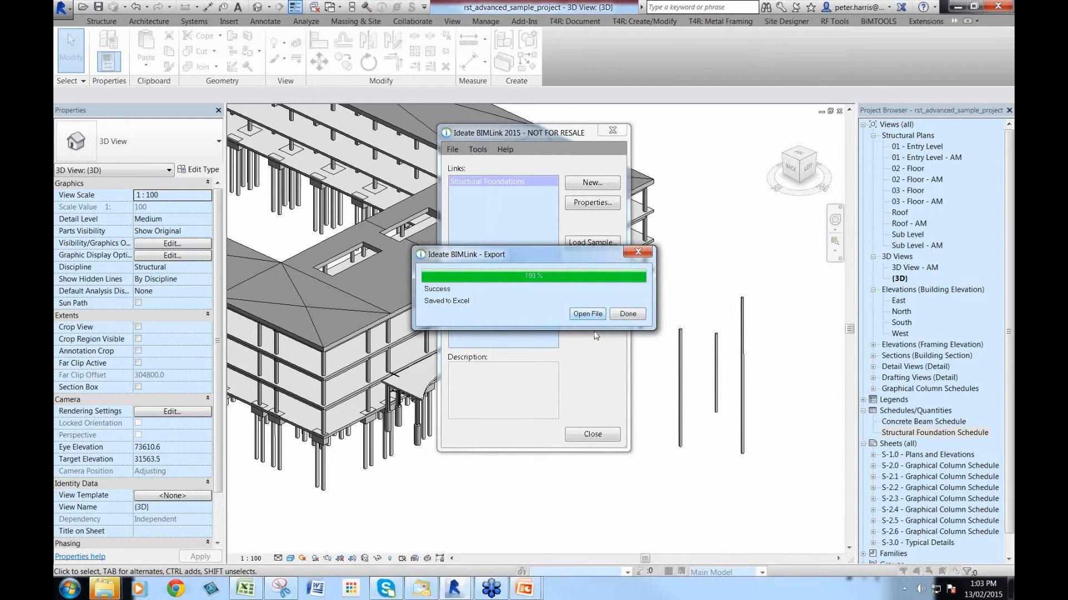
pyautogui.click(590, 315)
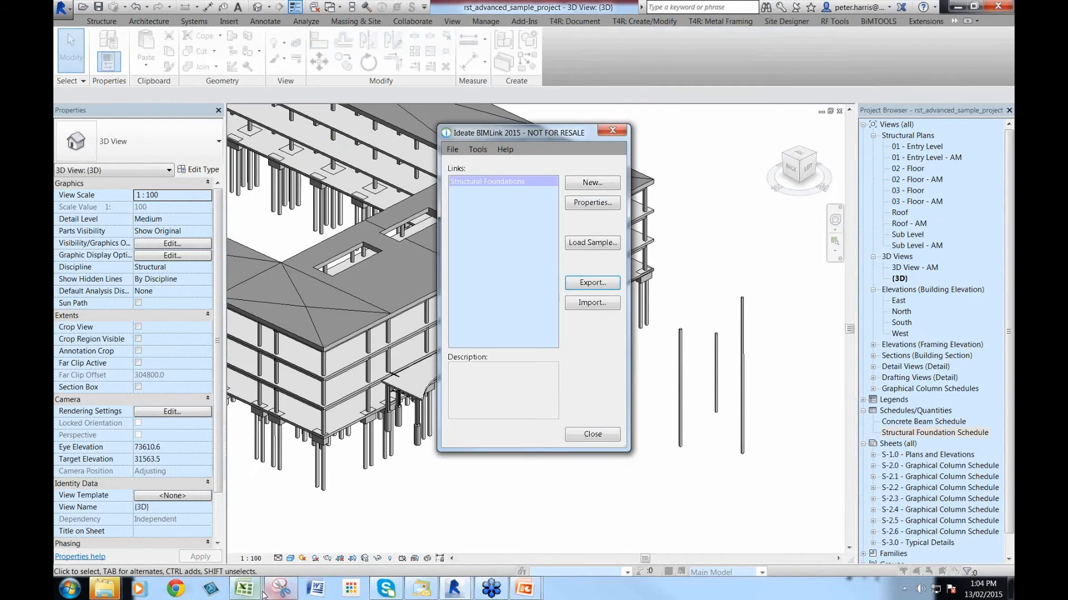
pyautogui.moveTo(261, 594)
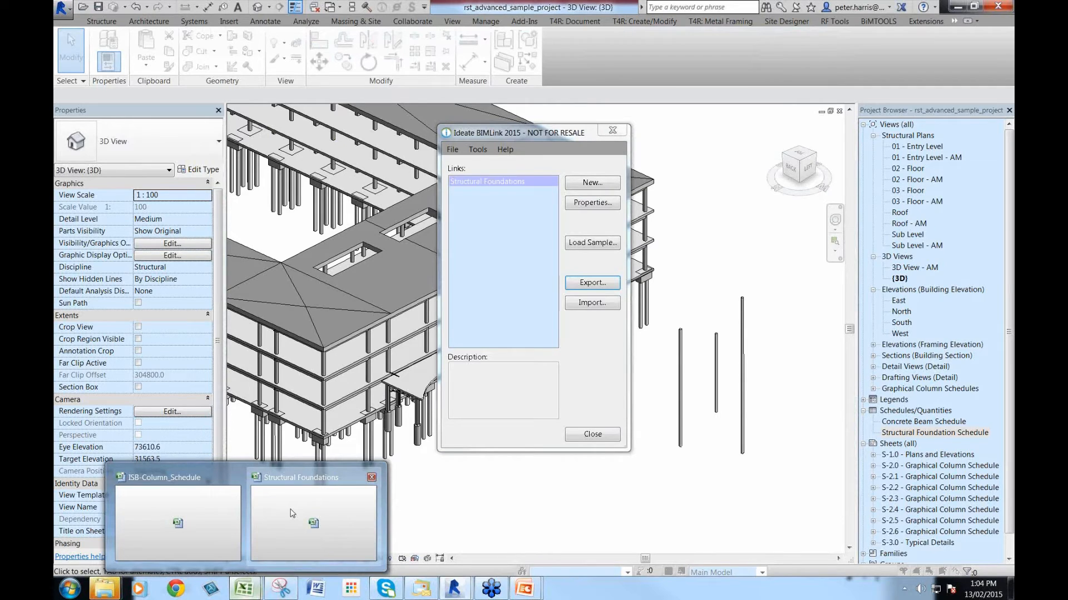
pyautogui.click(291, 513)
# Examine the working load and Point_X and Point_Y coordinate columns down the exported sheet, closing the workbook when done
pyautogui.click(723, 356)
pyautogui.moveTo(846, 464); pyautogui.dragTo(846, 161)
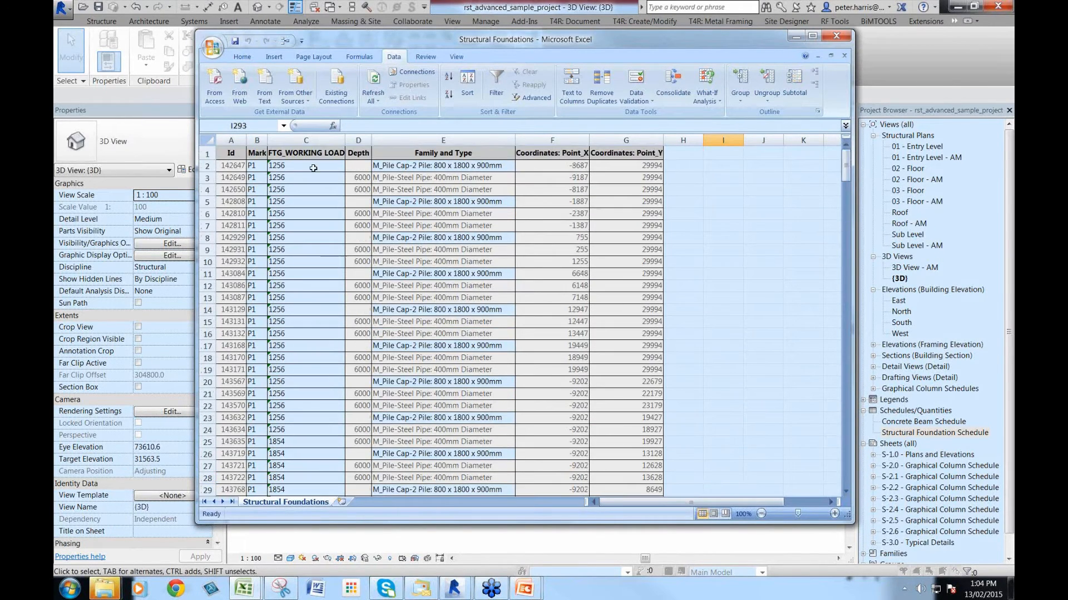
pyautogui.click(305, 165)
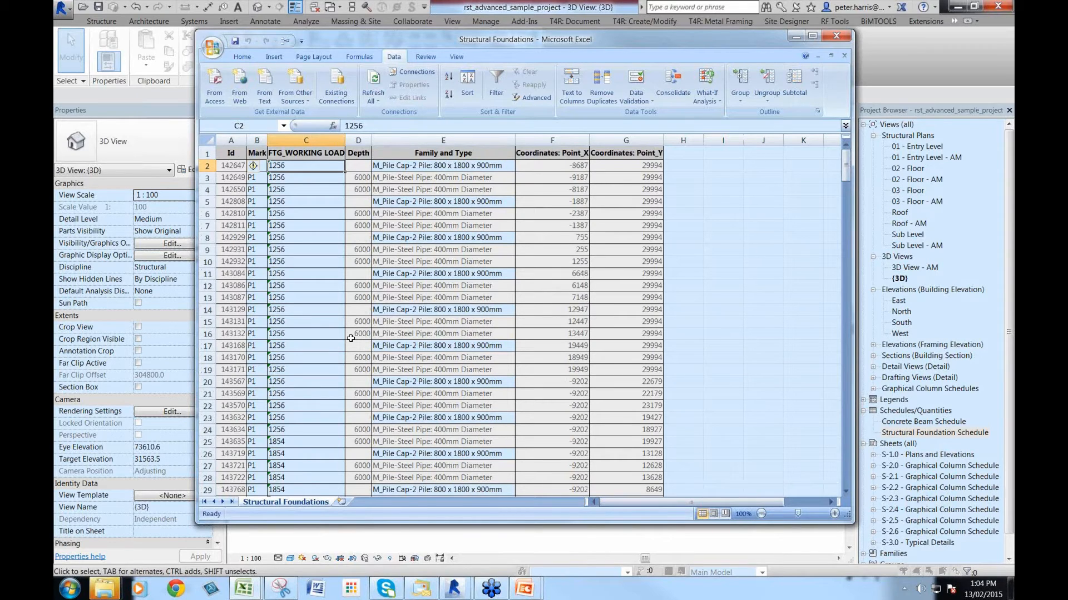
pyautogui.scroll(-1, 625, 364)
pyautogui.scroll(-7, 625, 364)
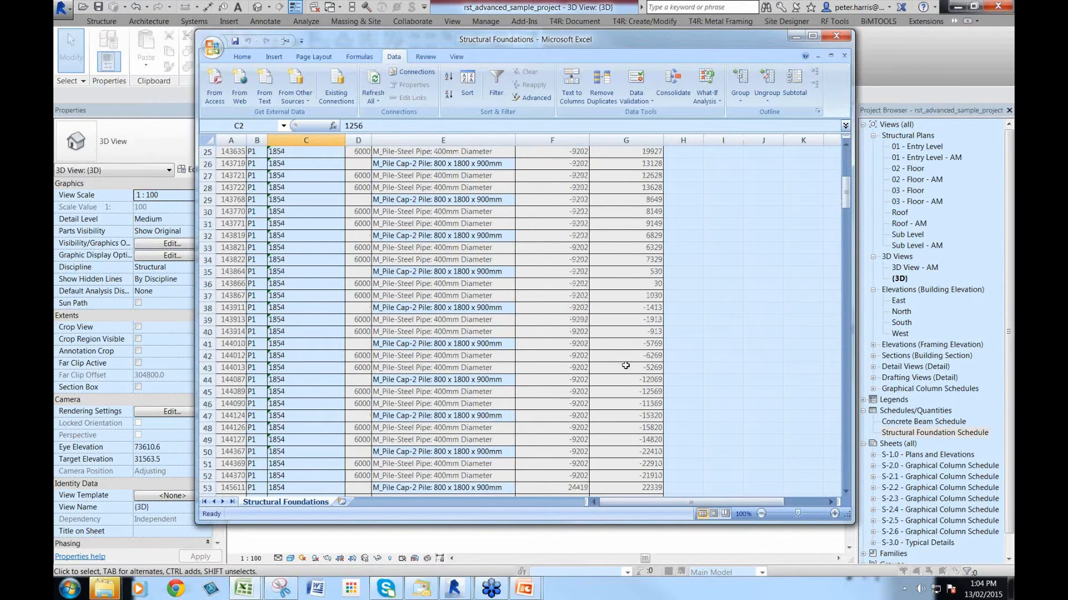
pyautogui.scroll(-4, 625, 366)
pyautogui.scroll(-20, 626, 368)
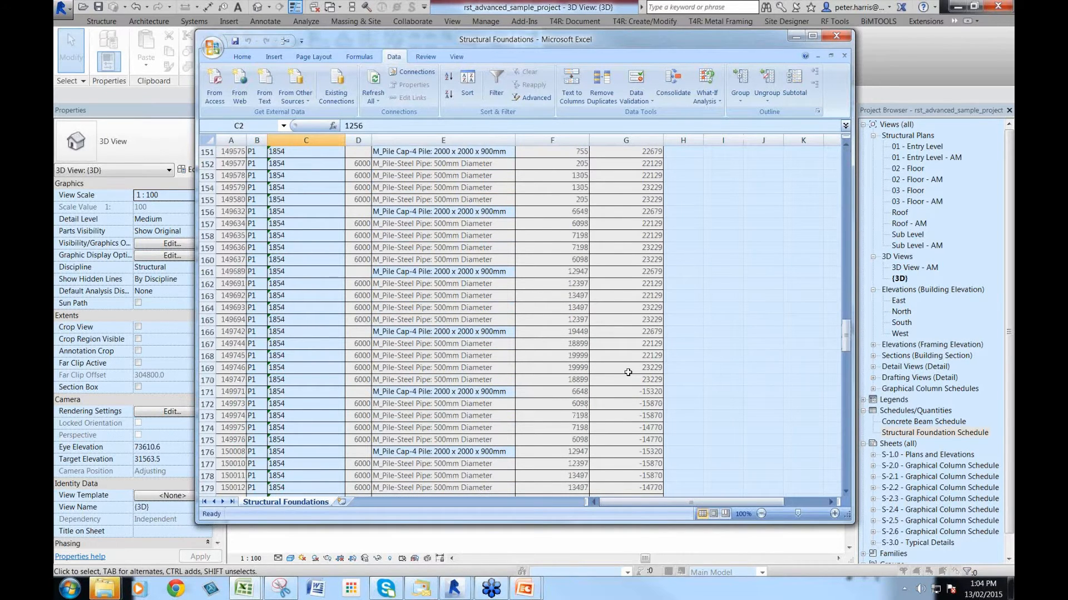
pyautogui.scroll(-20, 628, 372)
pyautogui.scroll(-11, 727, 360)
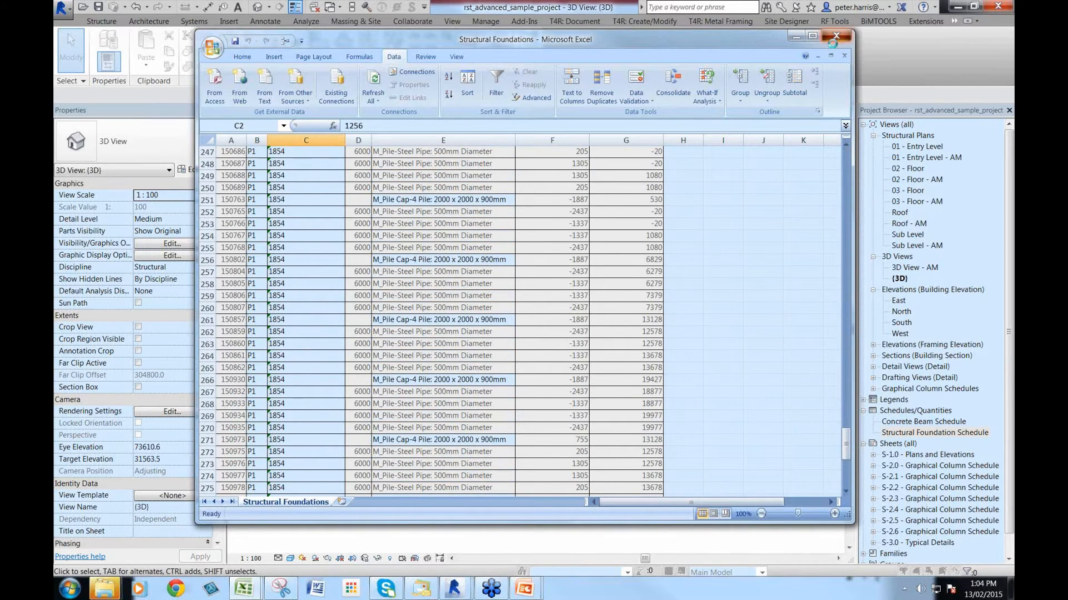
pyautogui.click(834, 36)
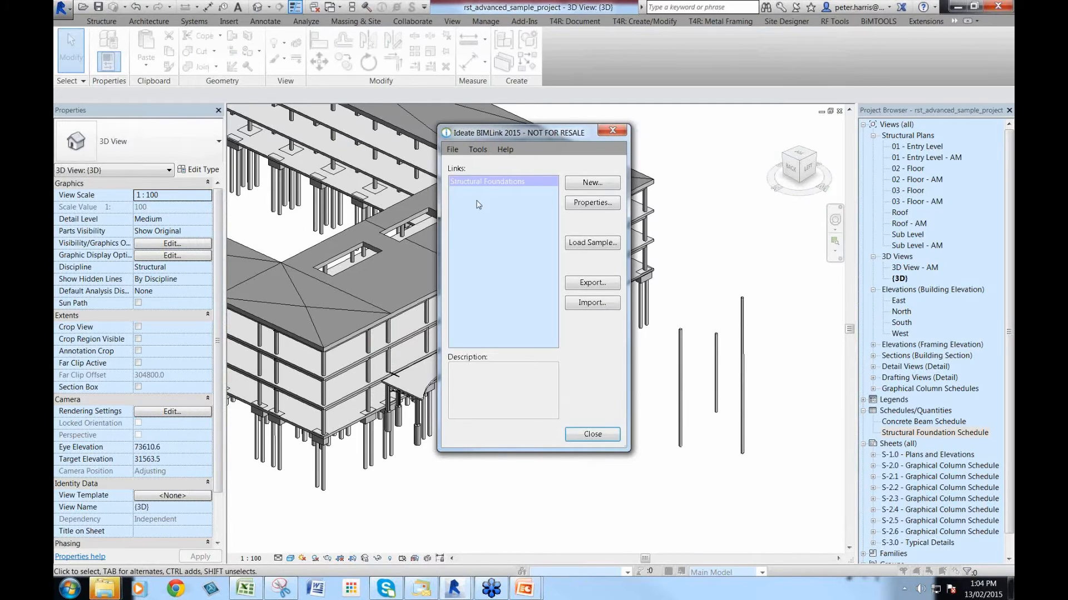
# Add Comments to the linked properties of the Structural Foundations link
pyautogui.doubleClick(478, 204)
pyautogui.click(487, 244)
pyautogui.scroll(-2, 488, 246)
pyautogui.click(483, 220)
pyautogui.click(625, 185)
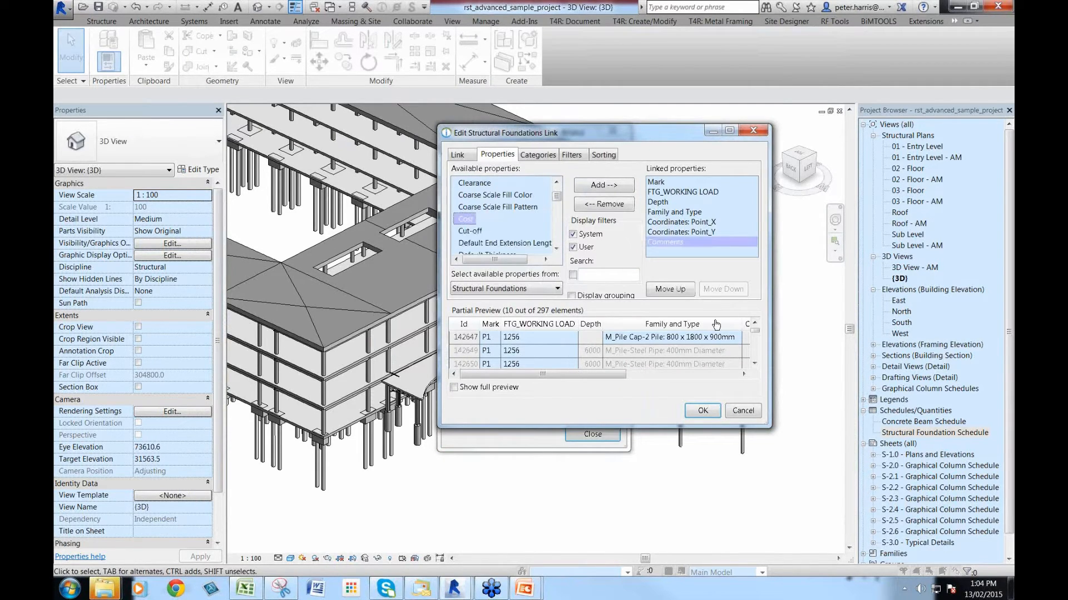
pyautogui.click(701, 412)
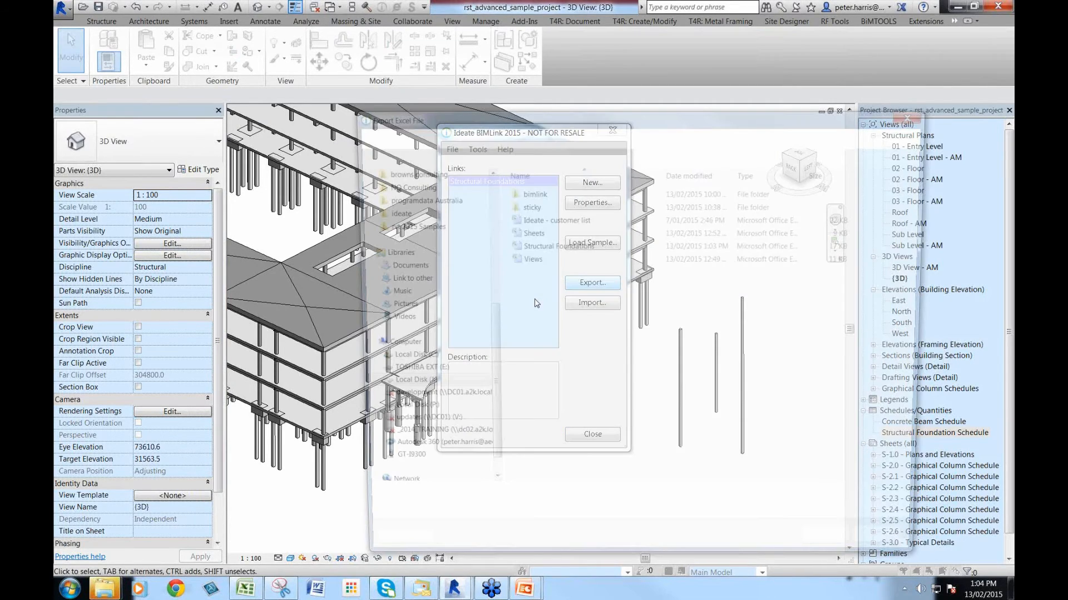
# Export the link with the Comments property over the existing Structural Foundations workbook and open it in Excel
pyautogui.click(842, 558)
pyautogui.click(485, 284)
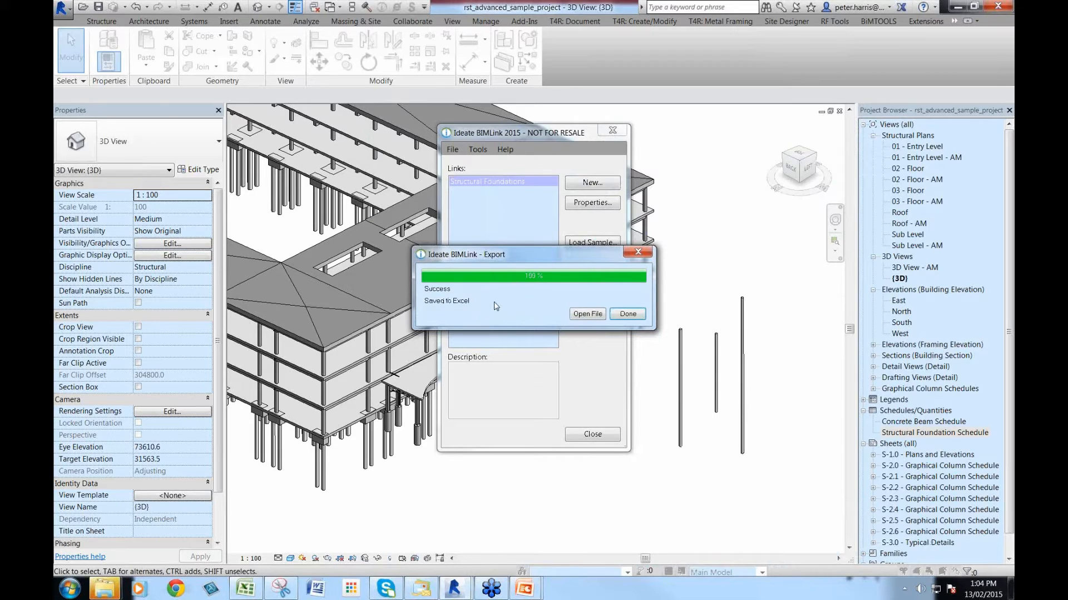
pyautogui.click(588, 315)
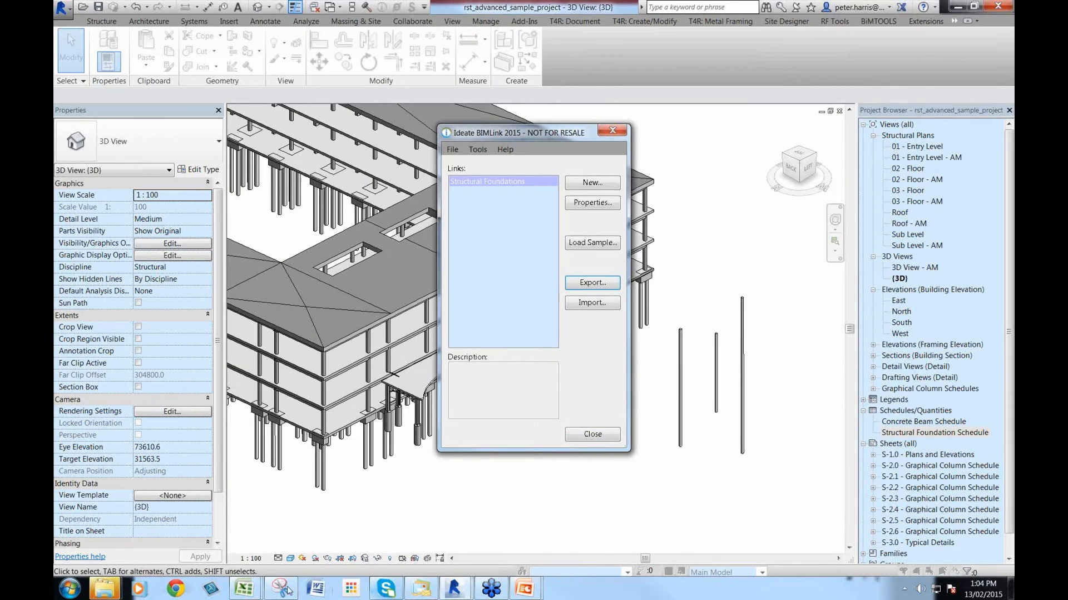
pyautogui.click(244, 589)
pyautogui.click(377, 520)
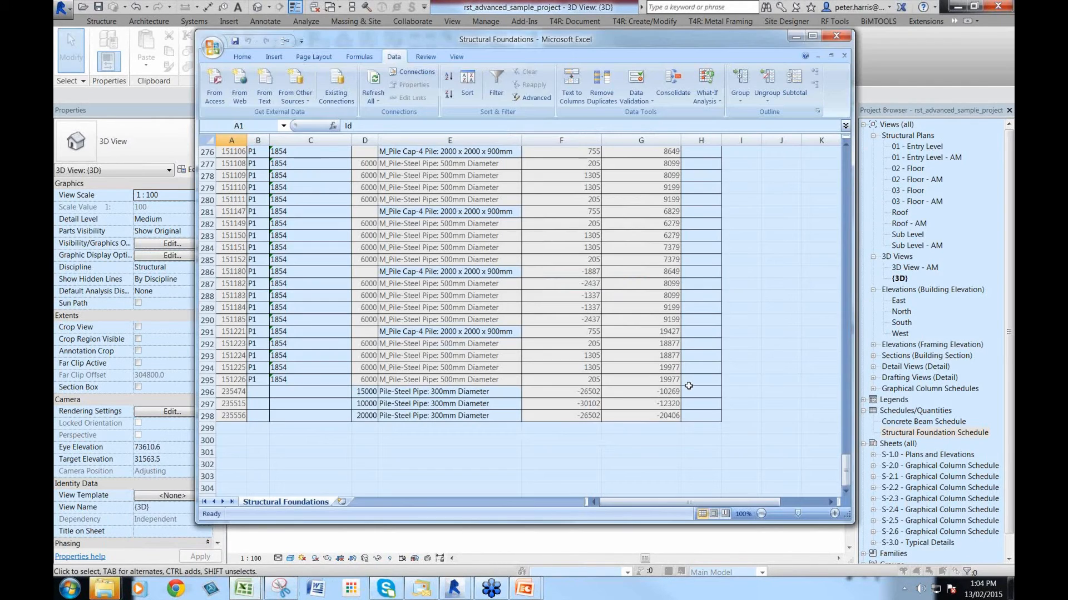
# Return to the header row of the sheet and reposition and widen the Excel window to show more empty columns beside Comments
pyautogui.scroll(2, 689, 386)
pyautogui.scroll(8, 689, 386)
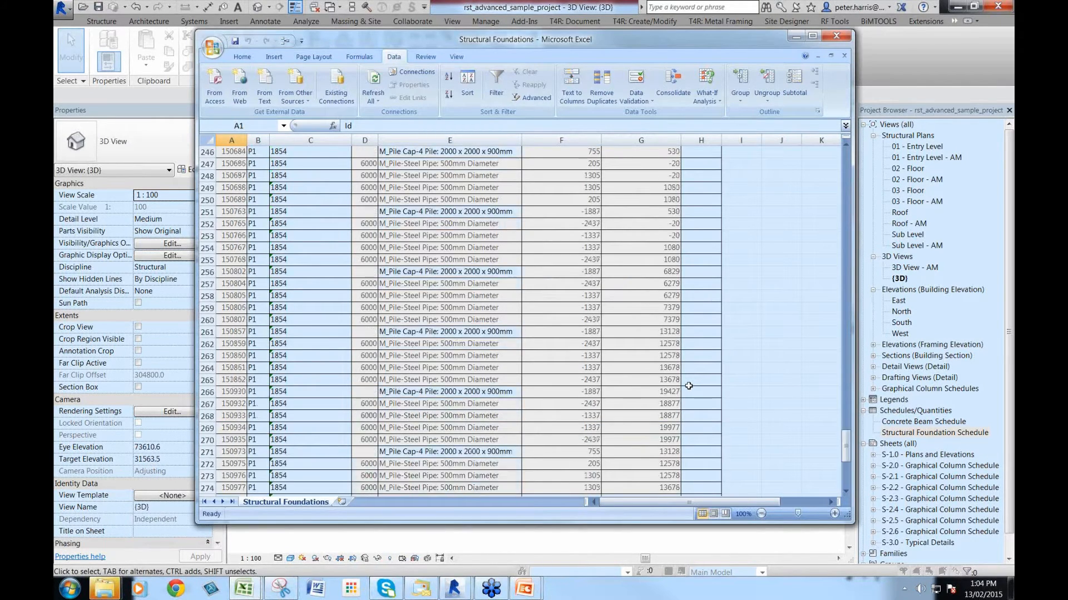
pyautogui.scroll(20, 688, 386)
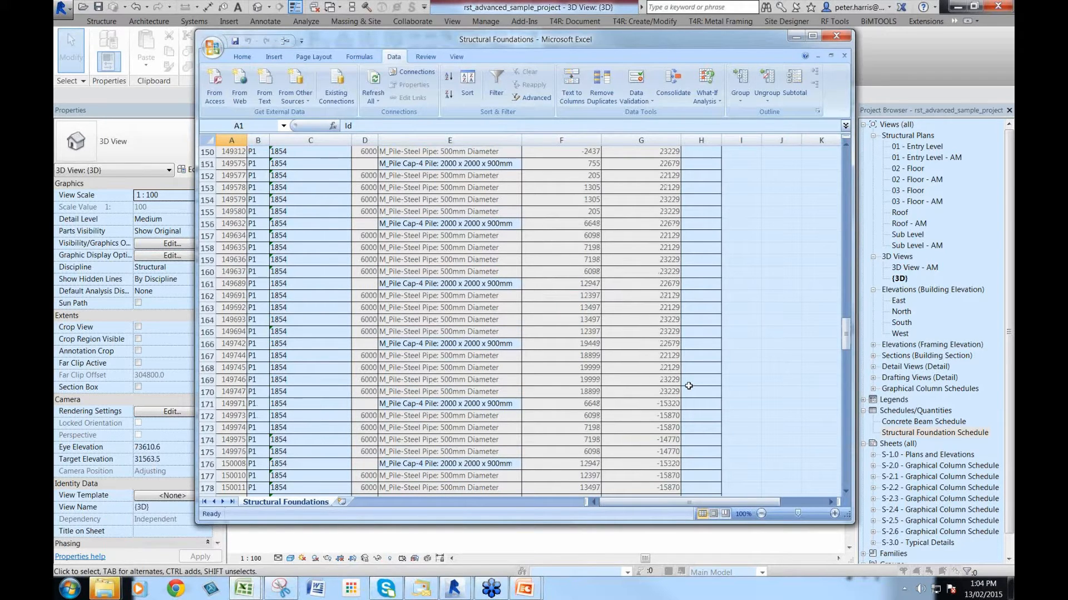
pyautogui.scroll(20, 688, 385)
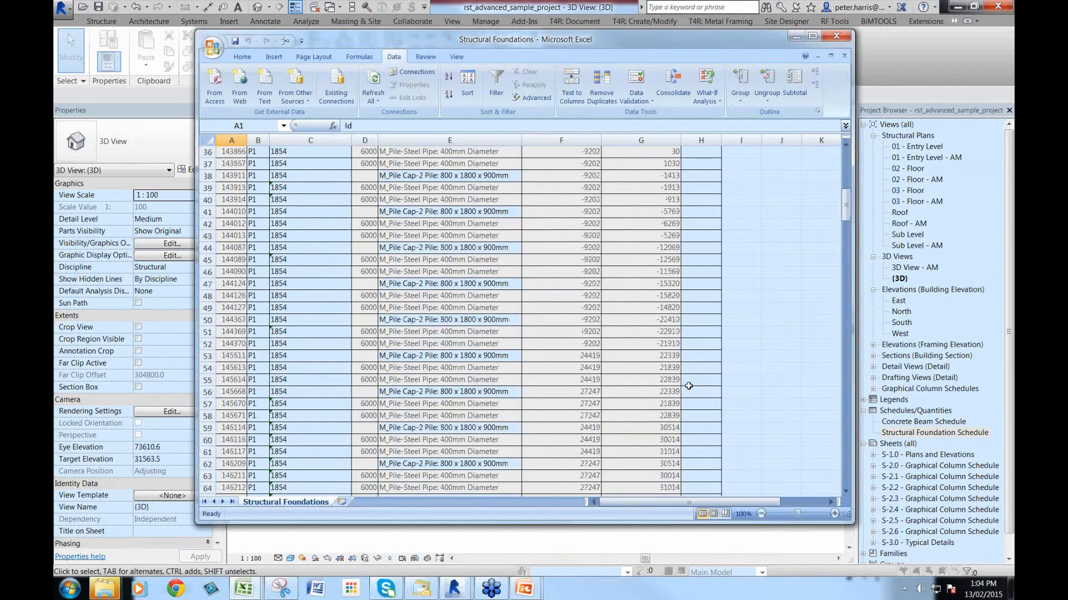
pyautogui.scroll(12, 688, 386)
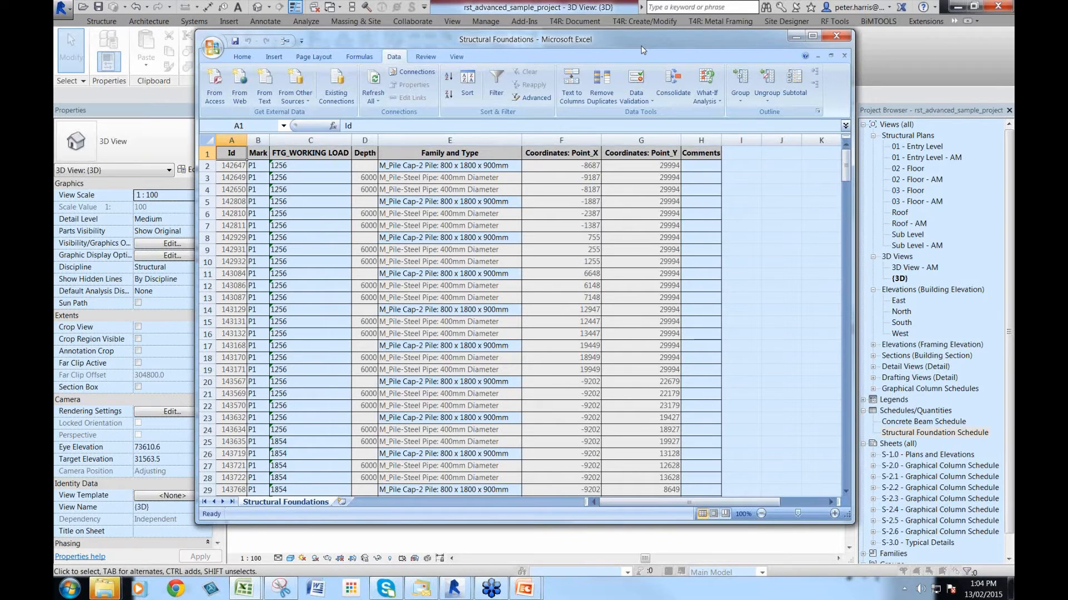
pyautogui.moveTo(641, 50); pyautogui.dragTo(539, 50)
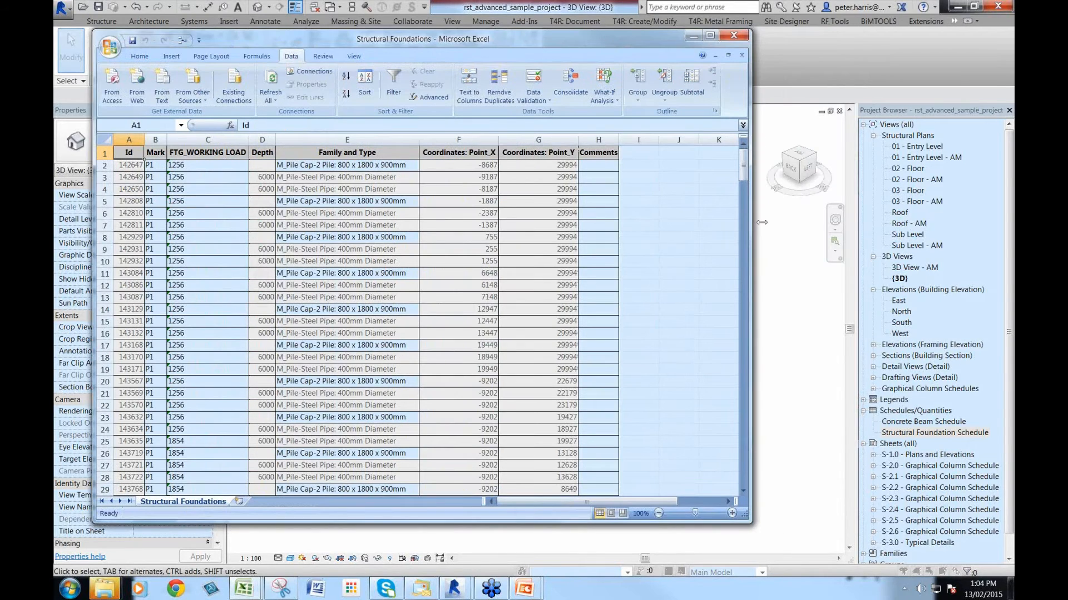
pyautogui.moveTo(762, 222); pyautogui.dragTo(817, 223)
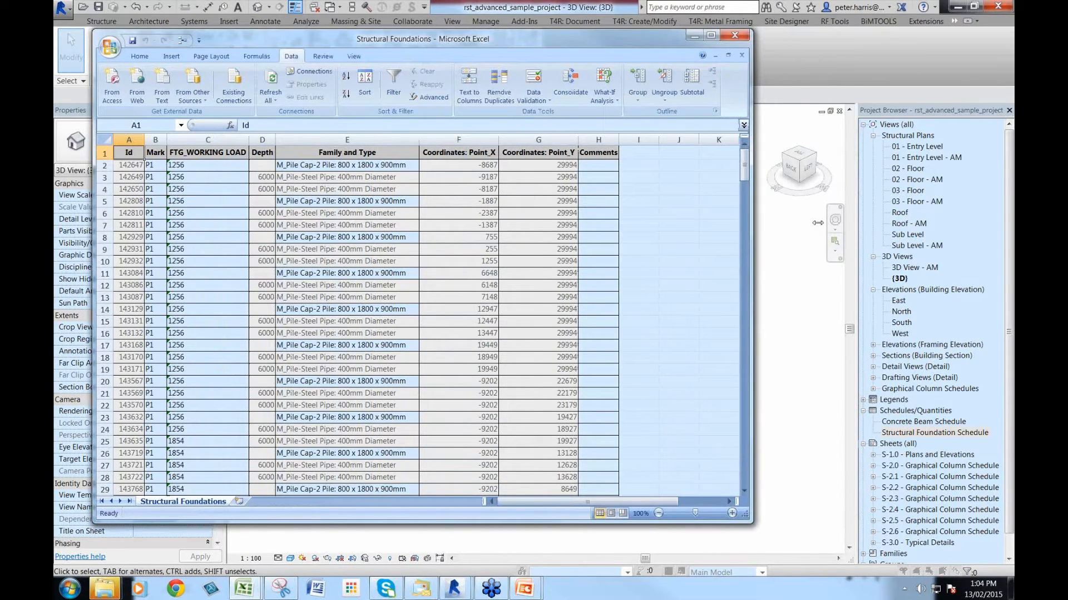
pyautogui.moveTo(818, 222); pyautogui.dragTo(820, 222)
# Enter the formula =CONCATENATE(B2,"(",F2,",",G2,"(") in cell J2 to combine the mark with the X and Y coordinates
pyautogui.click(681, 168)
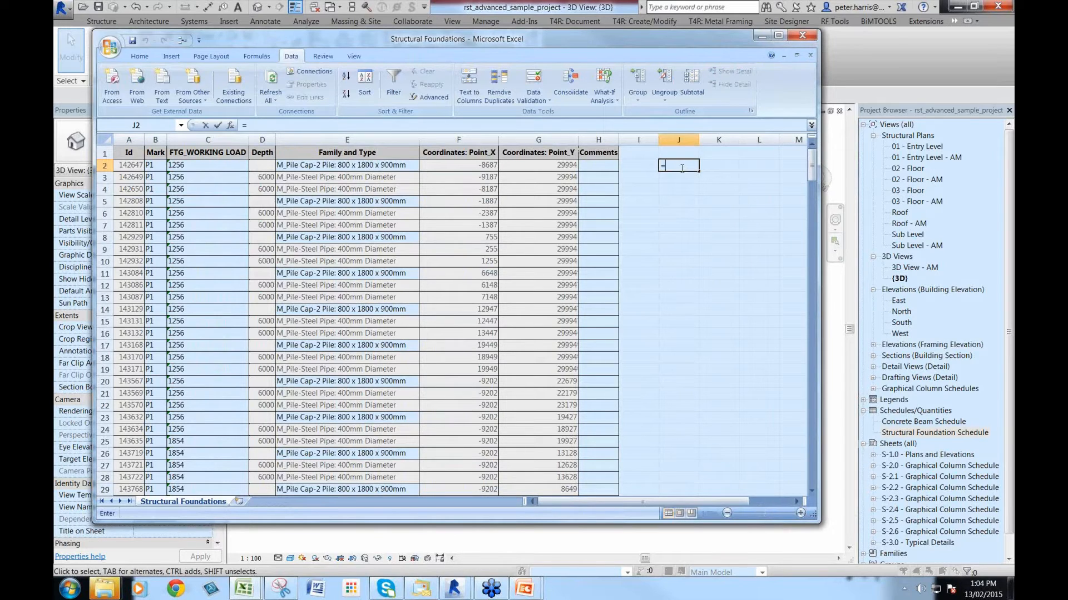
pyautogui.write('=CON')
pyautogui.doubleClick(709, 178)
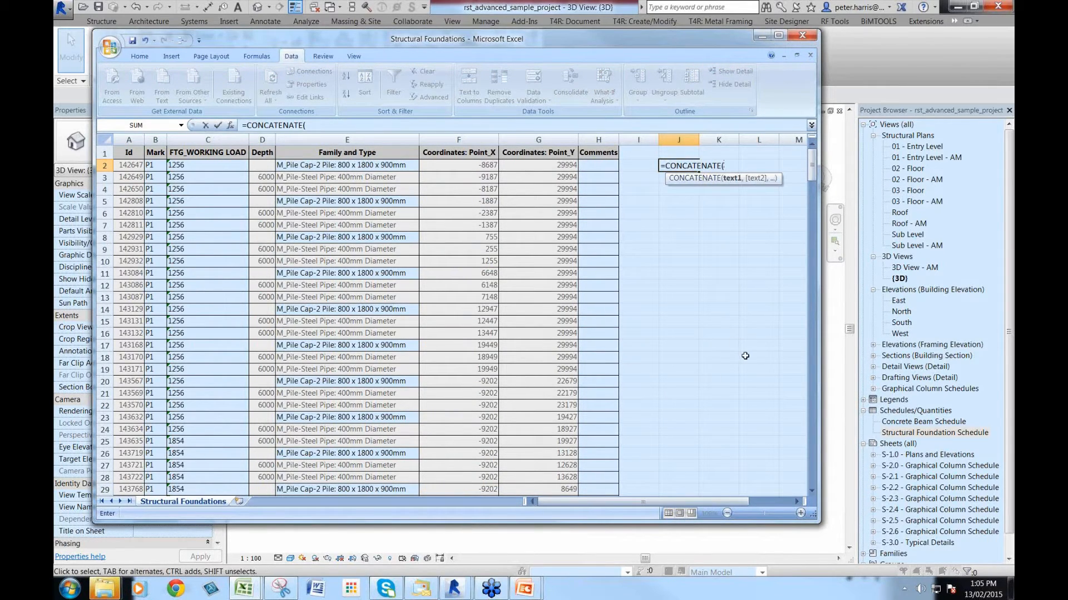
pyautogui.click(159, 166)
pyautogui.write(',"')
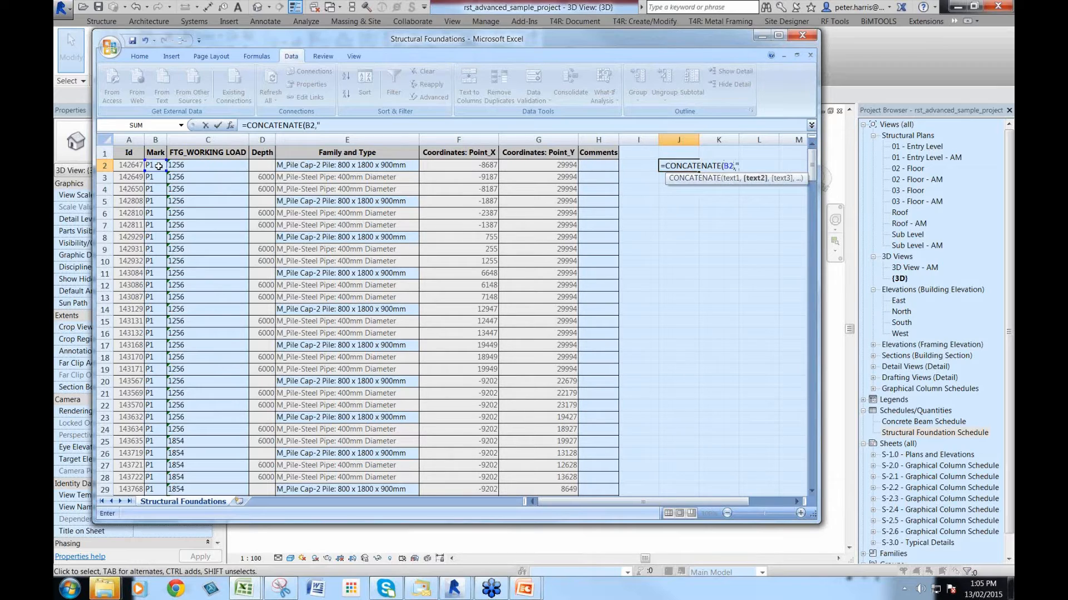
pyautogui.write('(",')
pyautogui.click(471, 165)
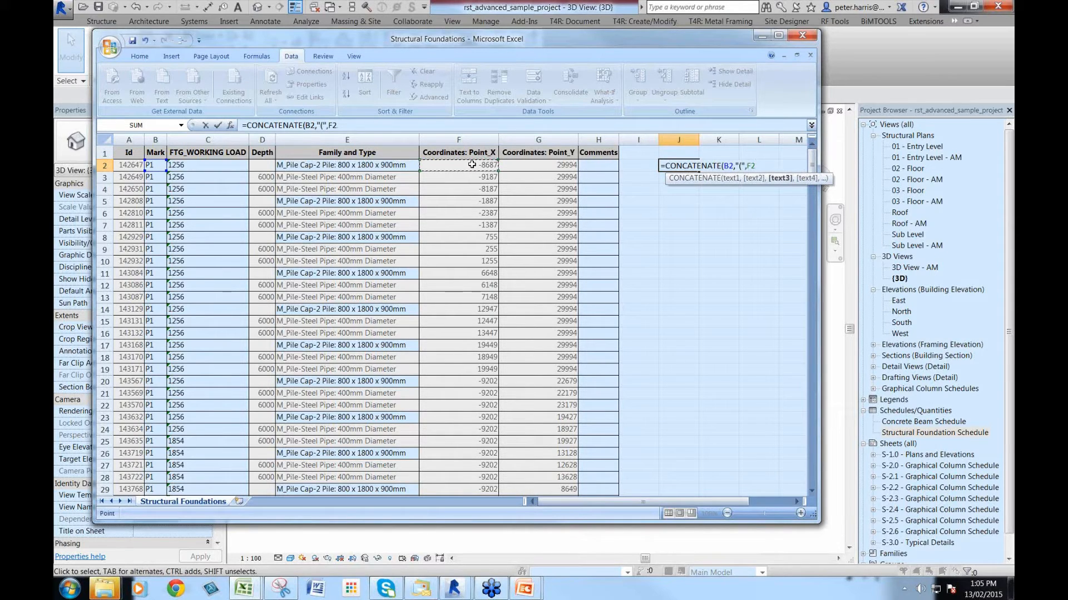
pyautogui.write(',')
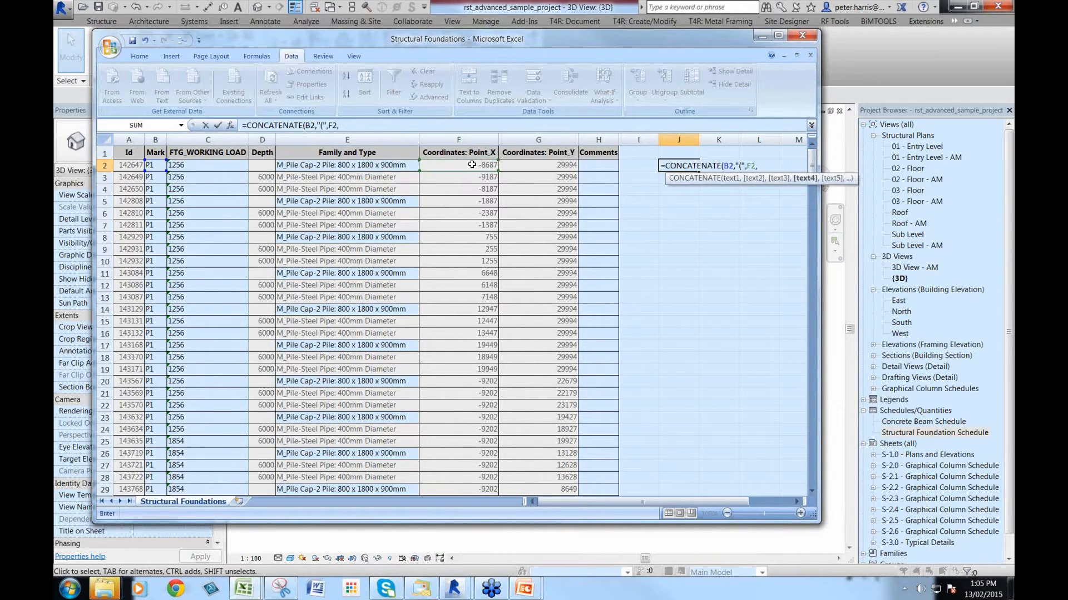
pyautogui.write('",",')
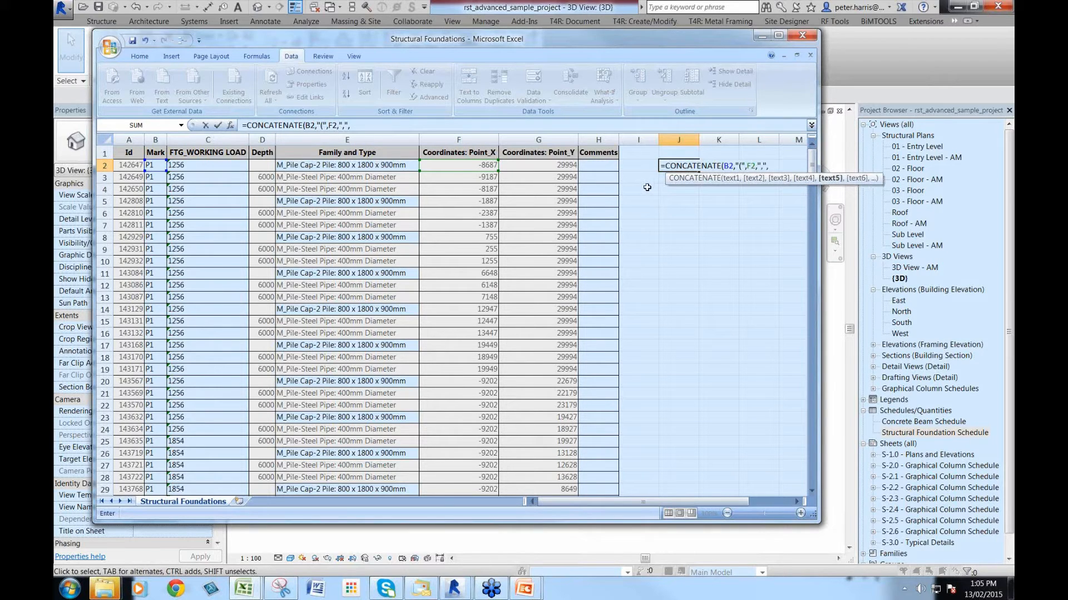
pyautogui.click(567, 167)
pyautogui.write(',"(')
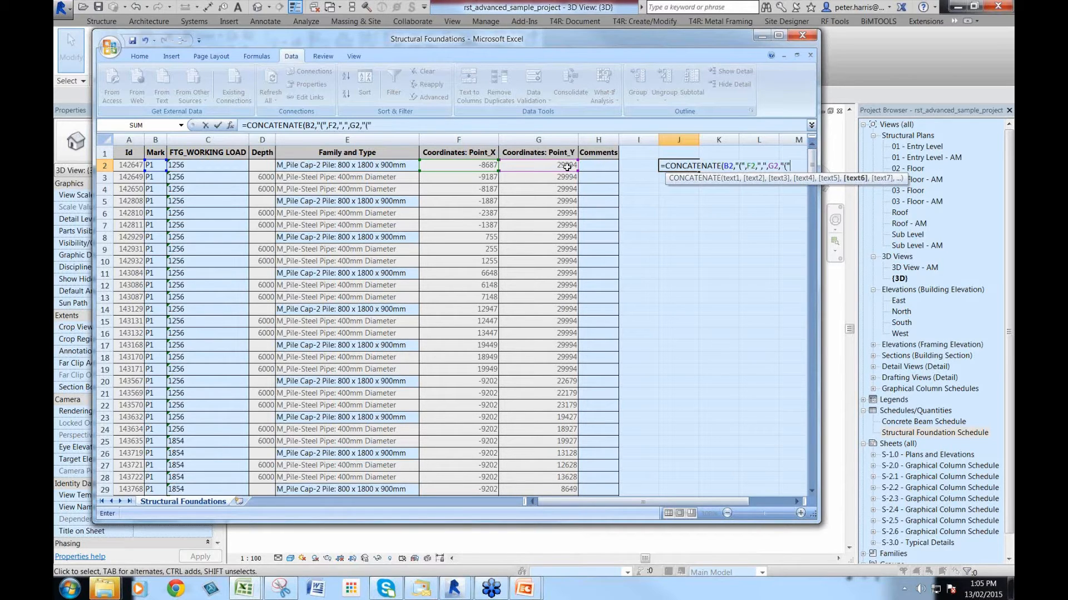
pyautogui.write('"')
pyautogui.press('Return')
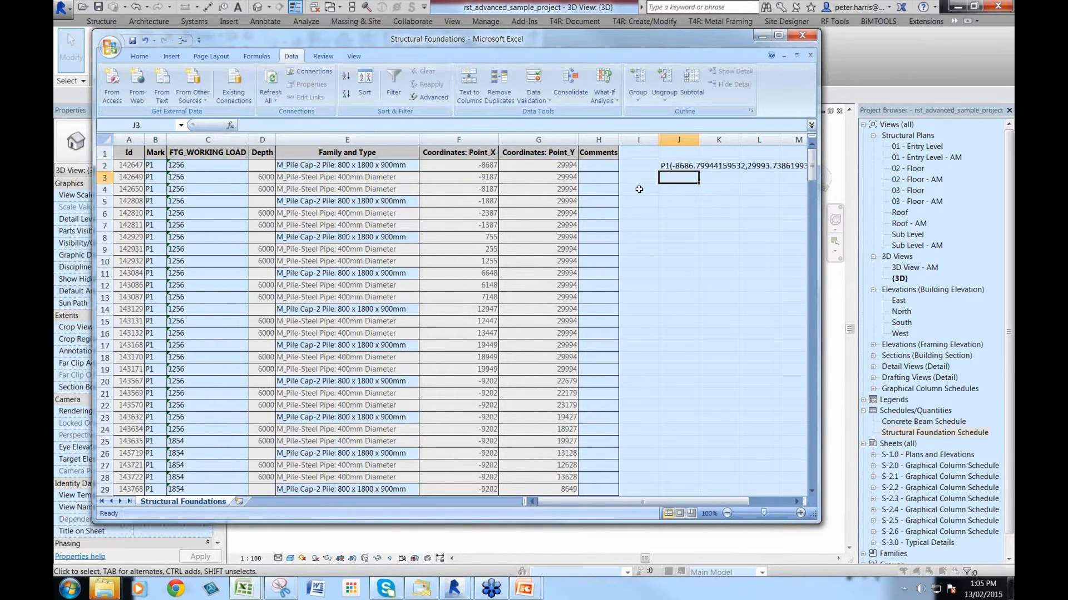
# Widen the Excel window and fill the J2 formula down column J to row 298
pyautogui.moveTo(817, 256); pyautogui.dragTo(876, 256)
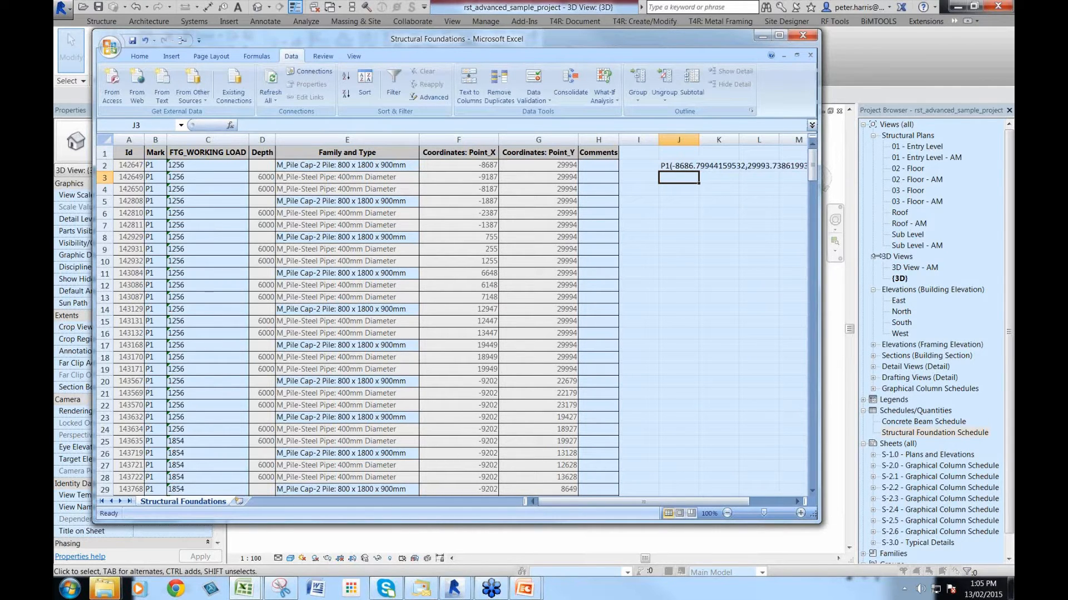
pyautogui.moveTo(877, 256); pyautogui.dragTo(945, 259)
pyautogui.click(673, 167)
pyautogui.click(687, 188)
pyautogui.click(674, 166)
pyautogui.moveTo(699, 172); pyautogui.dragTo(707, 455)
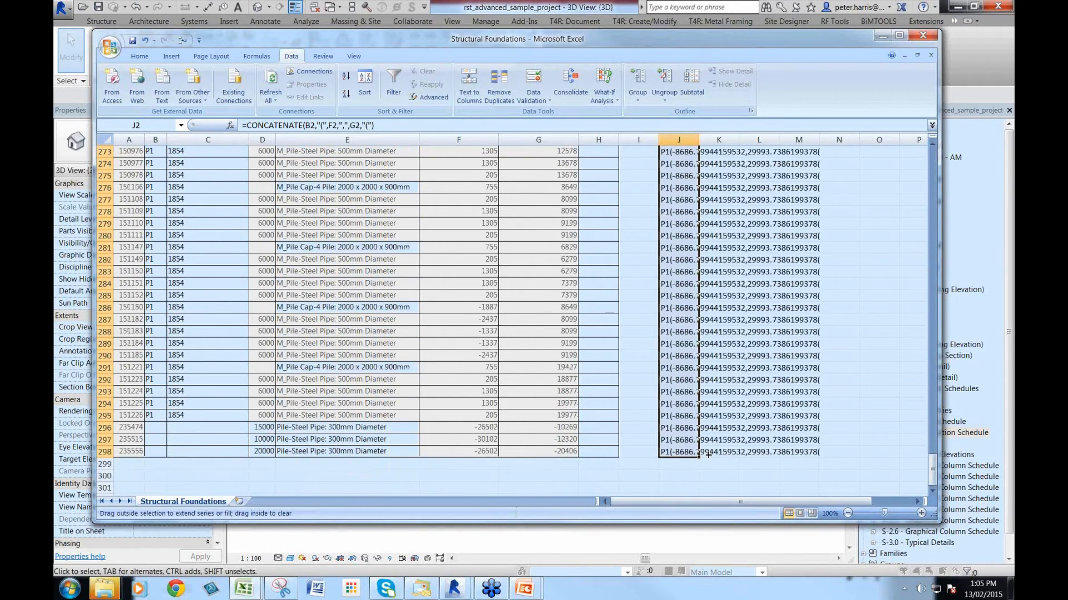
# Enter P2 as the Mark for the three 300mm steel pipe piles in rows 296 to 298
pyautogui.click(157, 427)
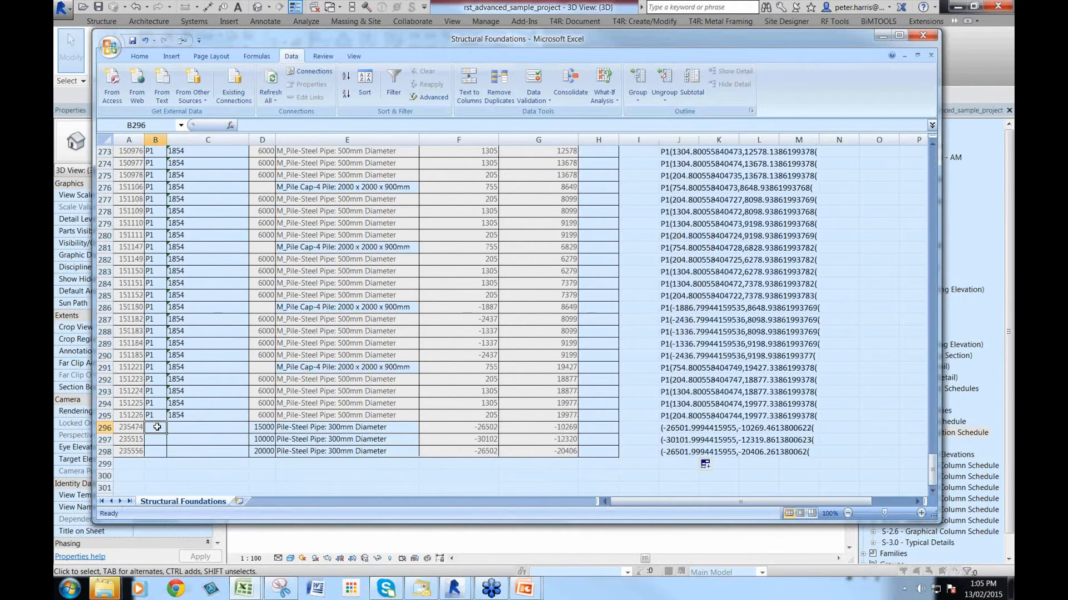
pyautogui.write('P2')
pyautogui.press('Return')
pyautogui.write('P2')
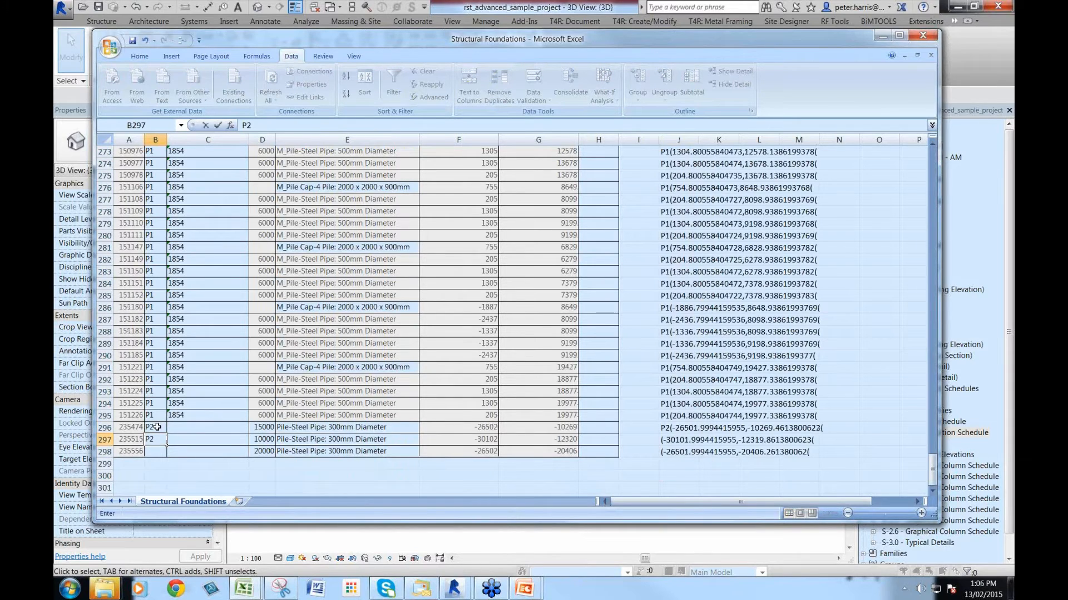
pyautogui.press('Return')
pyautogui.write('P2')
pyautogui.press('Return')
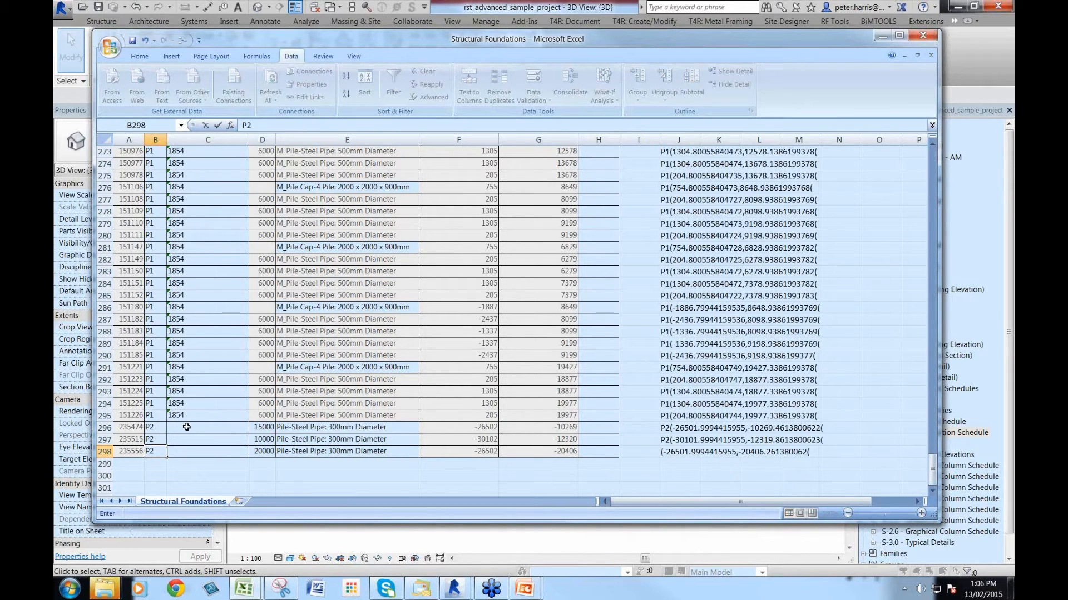
pyautogui.click(186, 427)
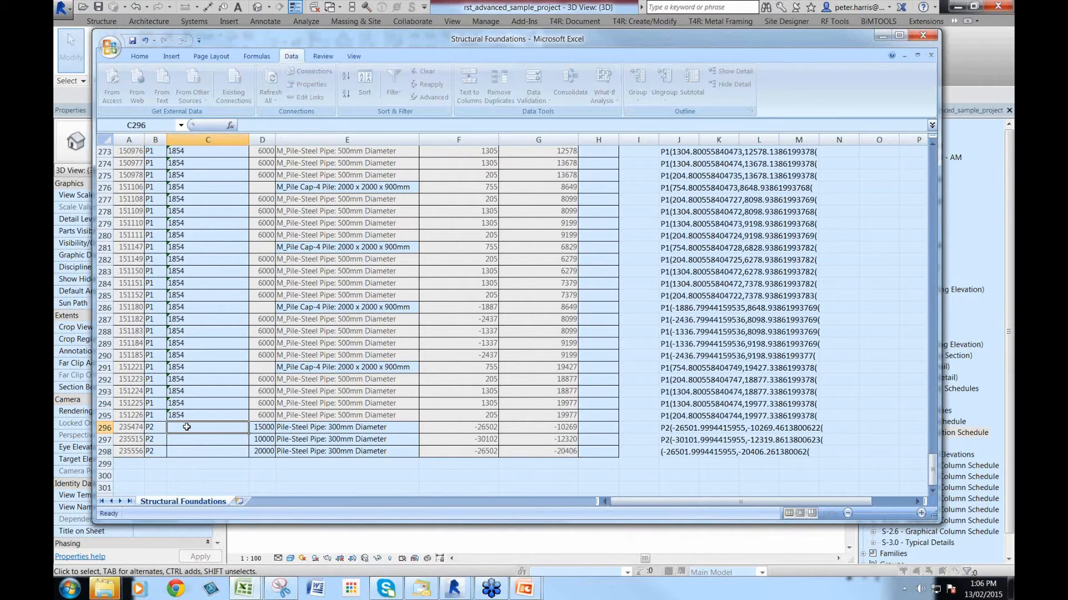
# Copy the combined results in J2:J298 and paste them as values only into the Comments column starting at H2
pyautogui.click(670, 453)
pyautogui.moveTo(676, 452); pyautogui.dragTo(674, 166)
pyautogui.hotkey('ctrl', 'c')
pyautogui.click(596, 168)
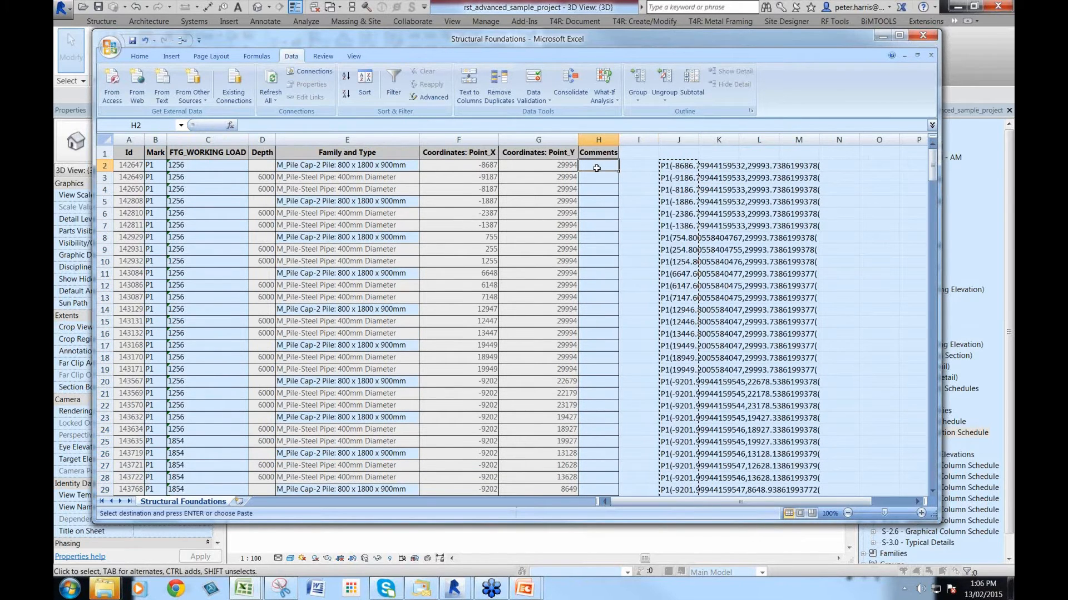
pyautogui.rightClick(596, 168)
pyautogui.click(634, 217)
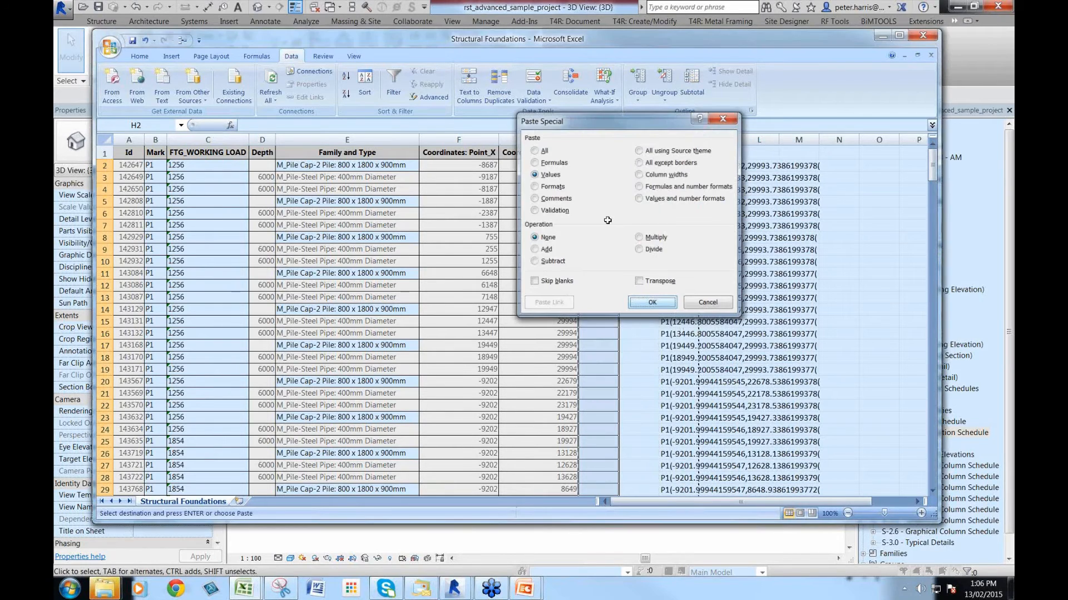
pyautogui.press('Return')
pyautogui.click(840, 225)
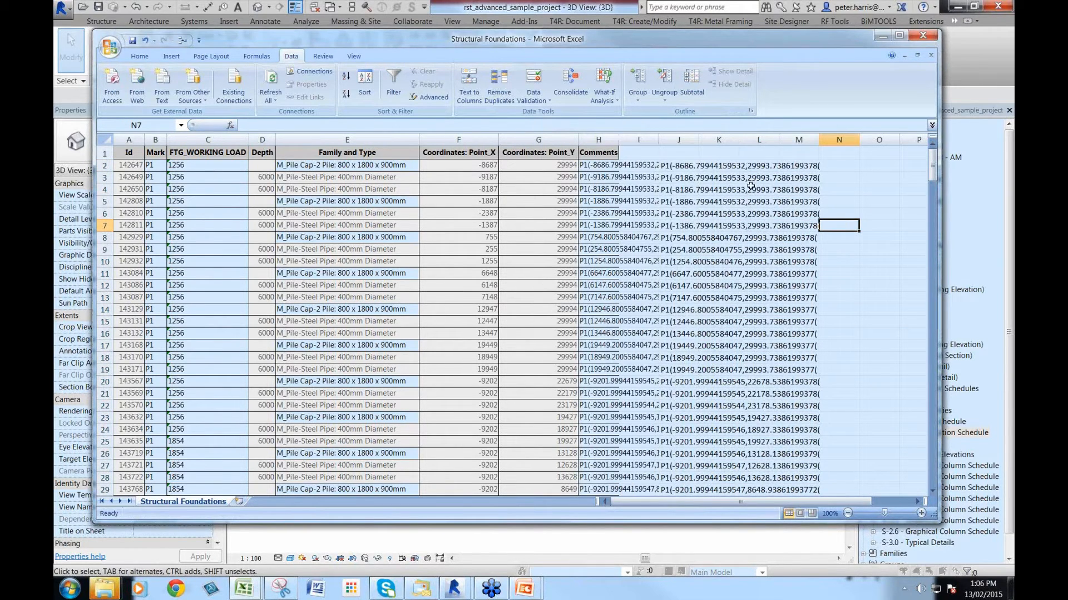
# Save and close the workbook and import it through the Structural Foundations link, accepting the duplicate Mark values
pyautogui.click(133, 41)
pyautogui.click(921, 38)
pyautogui.click(575, 538)
pyautogui.click(591, 303)
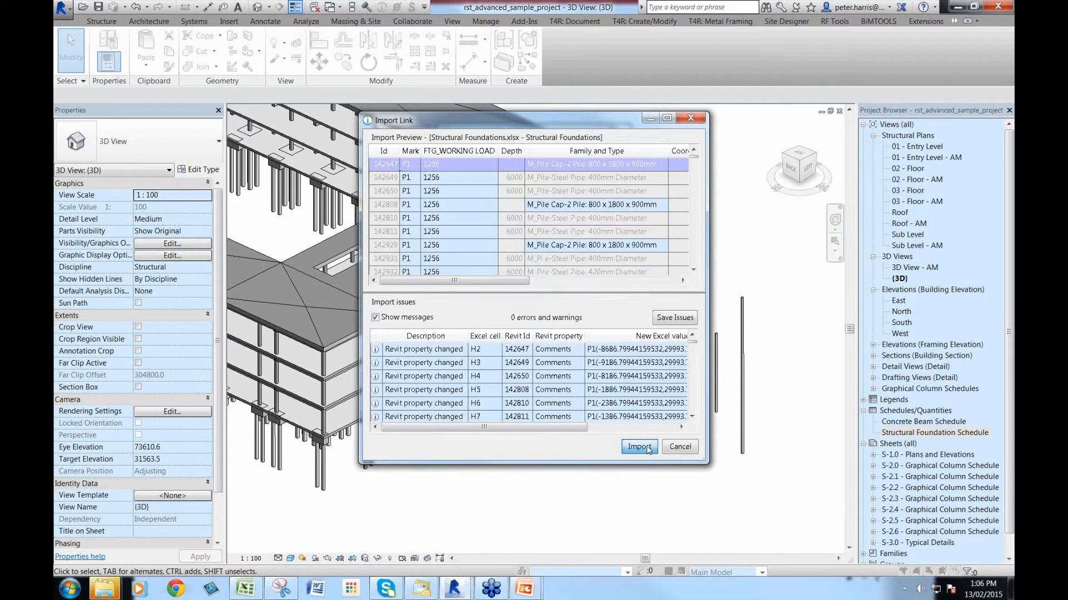
pyautogui.click(647, 448)
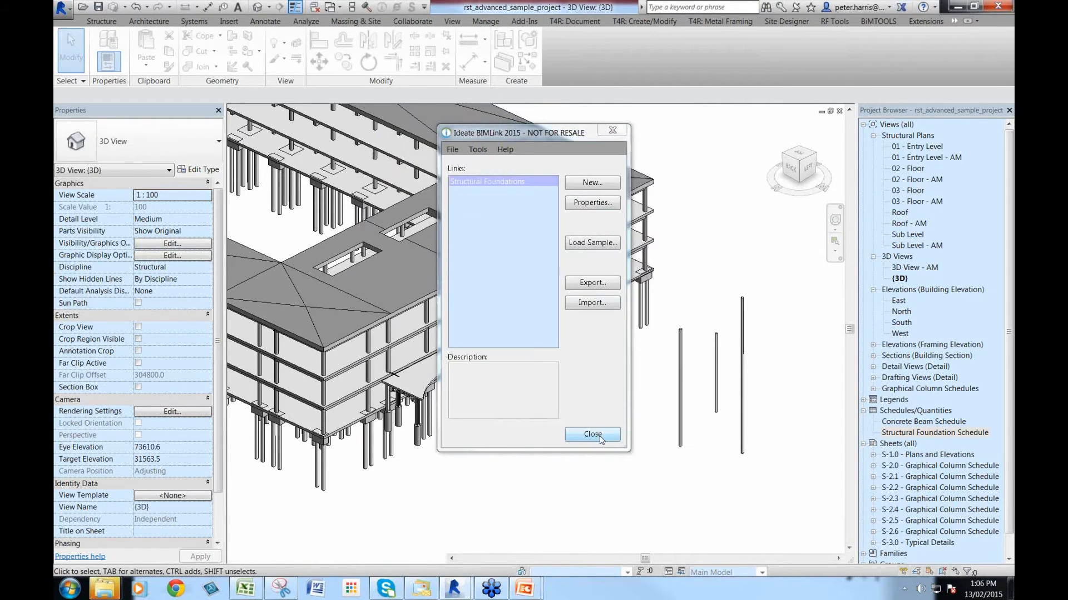
pyautogui.click(593, 435)
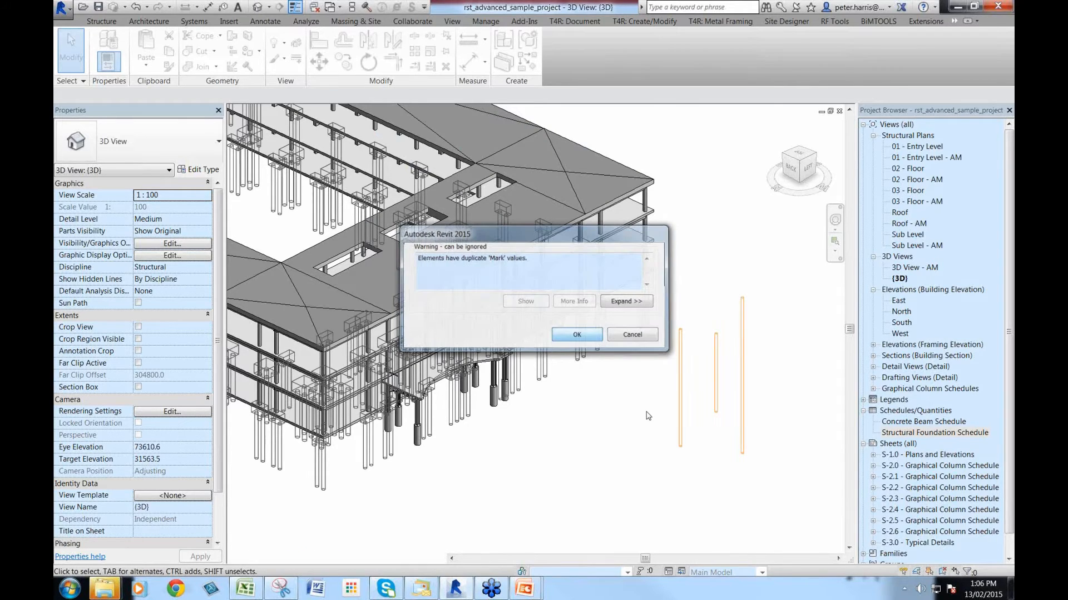
pyautogui.press('Return')
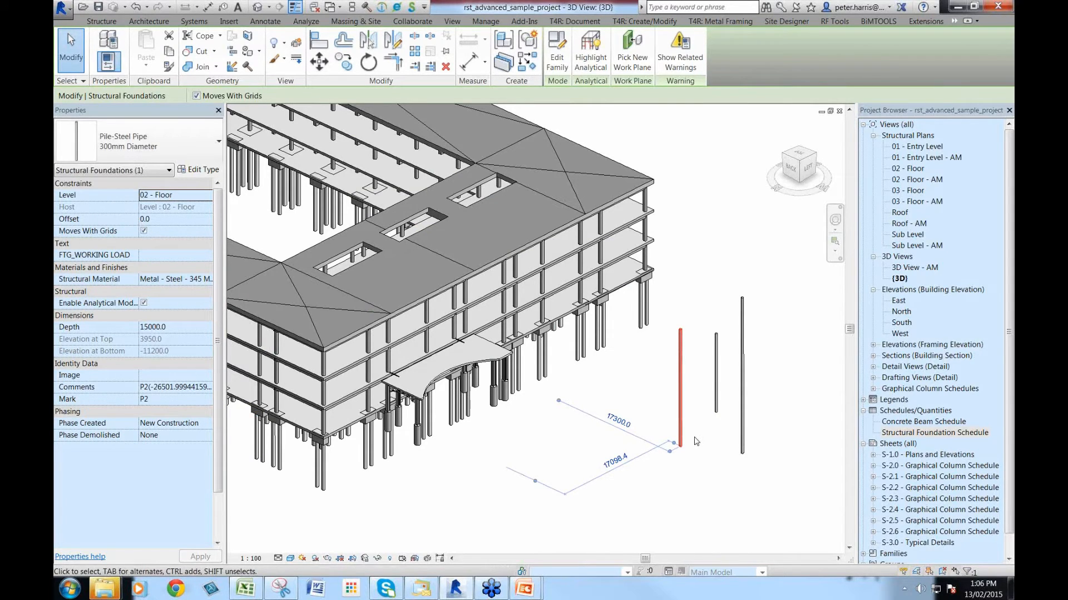
# Examine the Comments and Mark properties of the standalone steel pipe pile nearest the building in the 3D view
pyautogui.scroll(-2, 695, 441)
pyautogui.scroll(3, 762, 435)
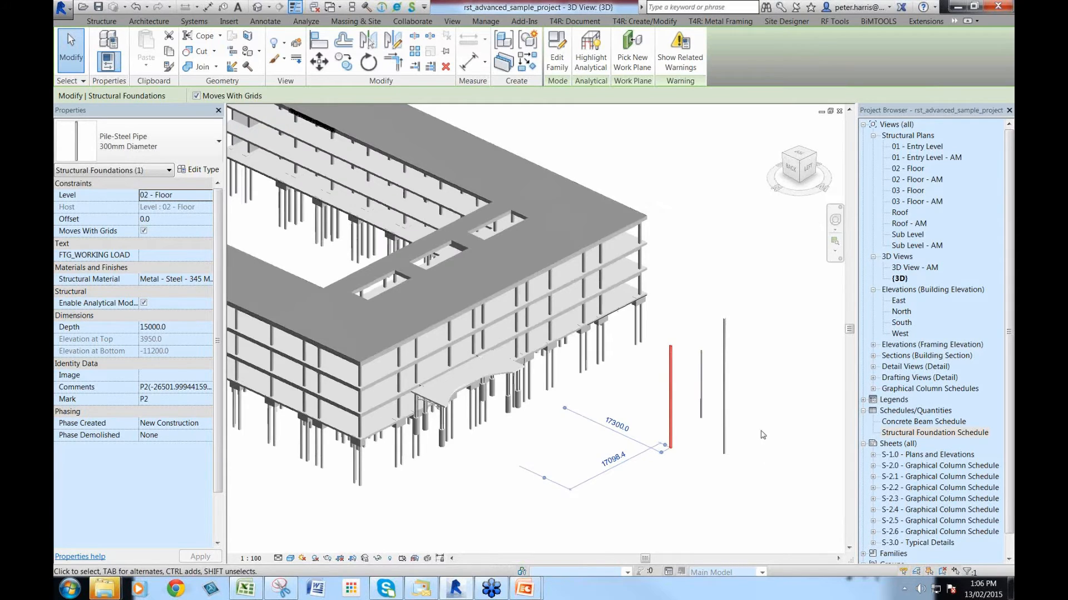
pyautogui.press('Escape')
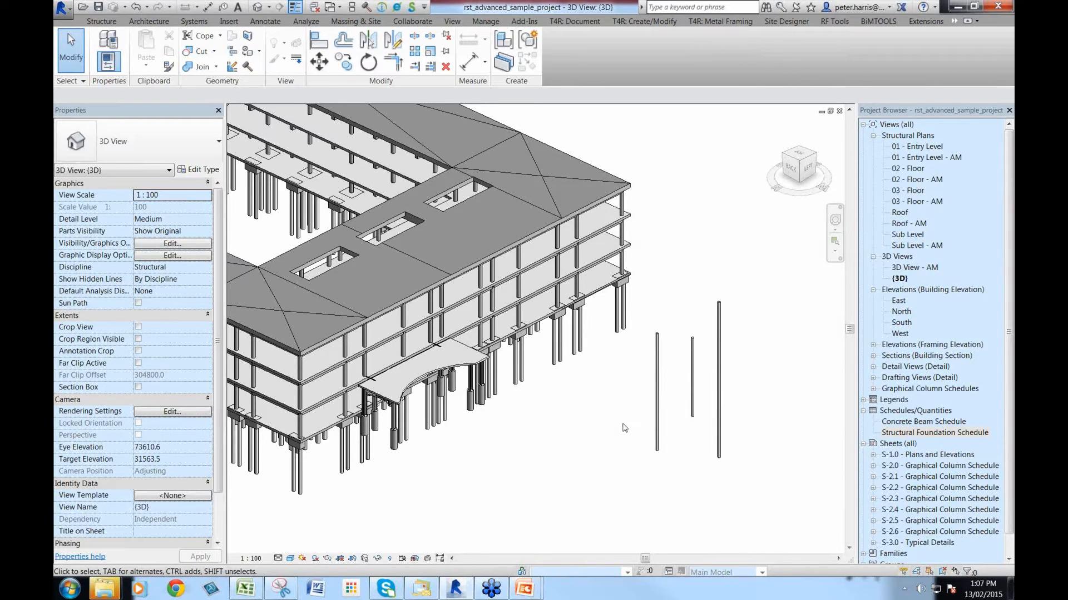
pyautogui.keyDown('shift'); pyautogui.moveTo(625, 428); pyautogui.dragTo(647, 430, button='middle'); pyautogui.keyUp('shift')
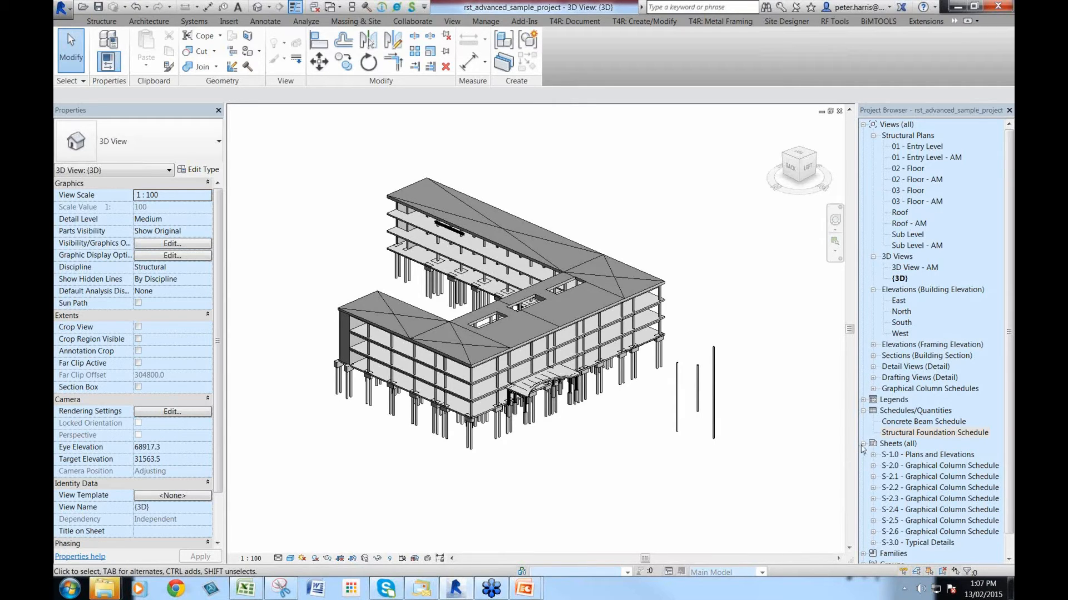
pyautogui.click(527, 589)
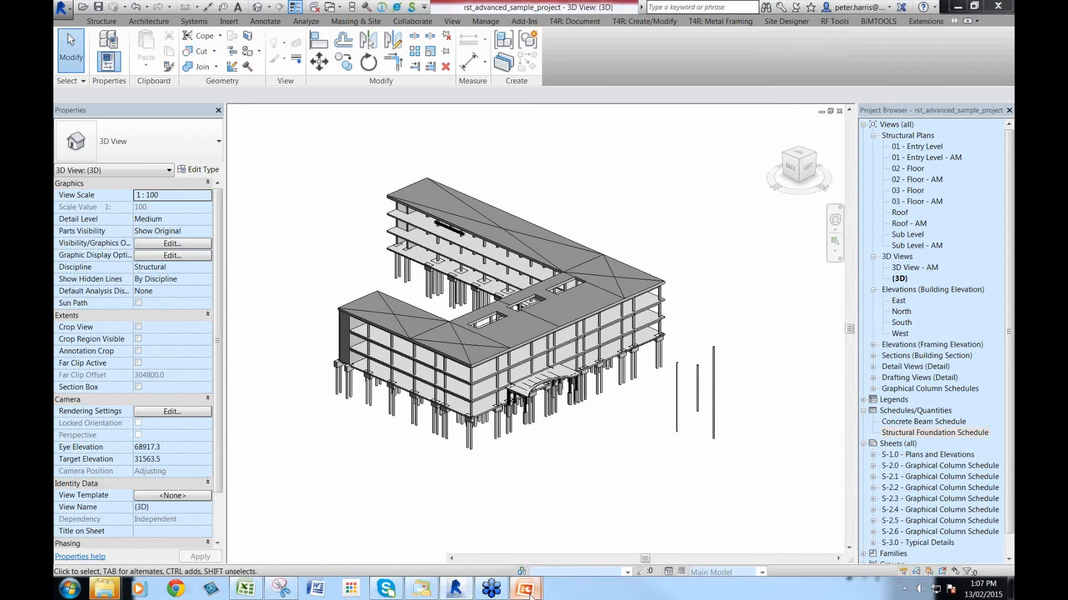
pyautogui.moveTo(529, 591)
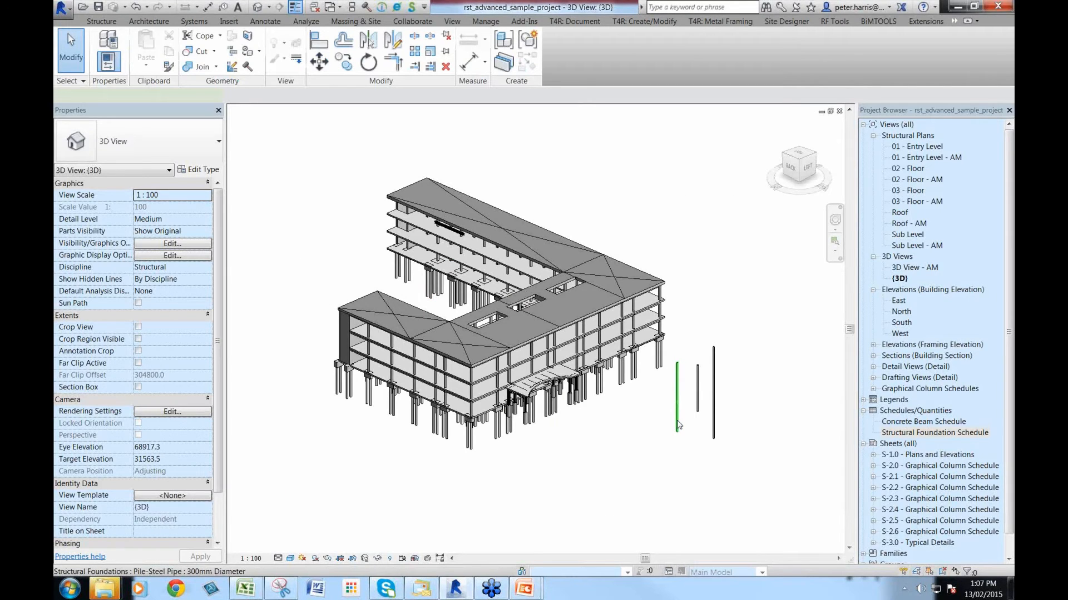
pyautogui.click(678, 425)
pyautogui.scroll(2, 657, 411)
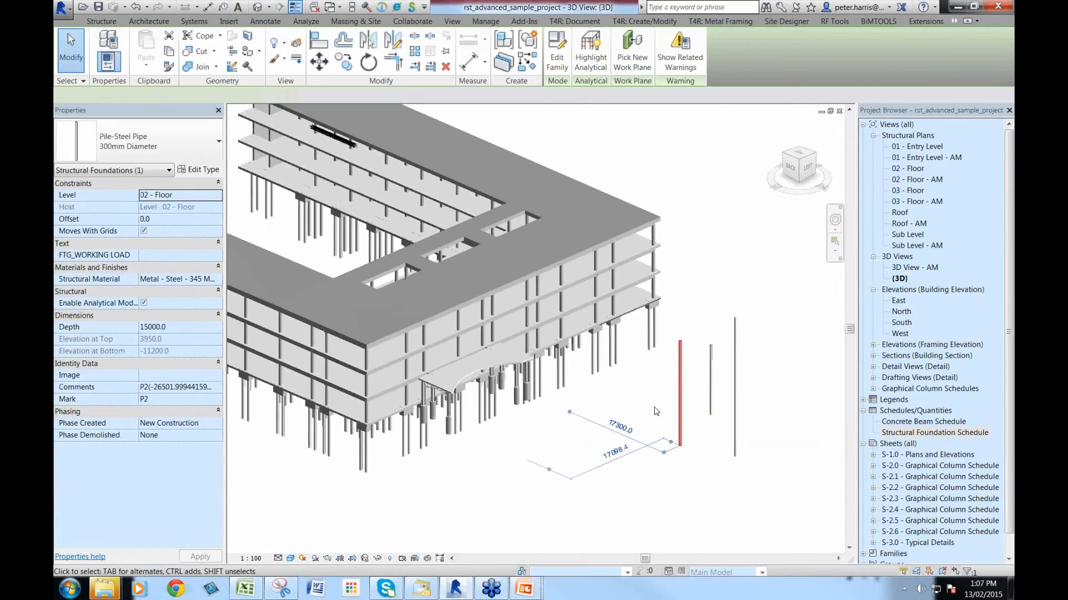
pyautogui.scroll(2, 656, 412)
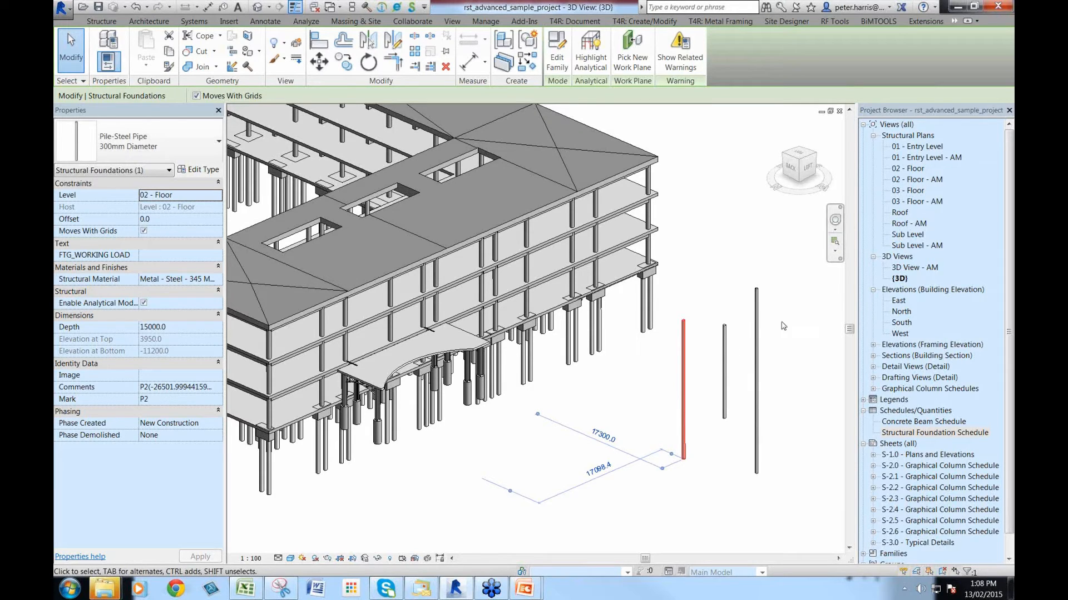
# Examine the Depth, Comments and Mark properties of the middle one of the three standalone steel pipe piles
pyautogui.click(787, 341)
pyautogui.scroll(-1, 792, 340)
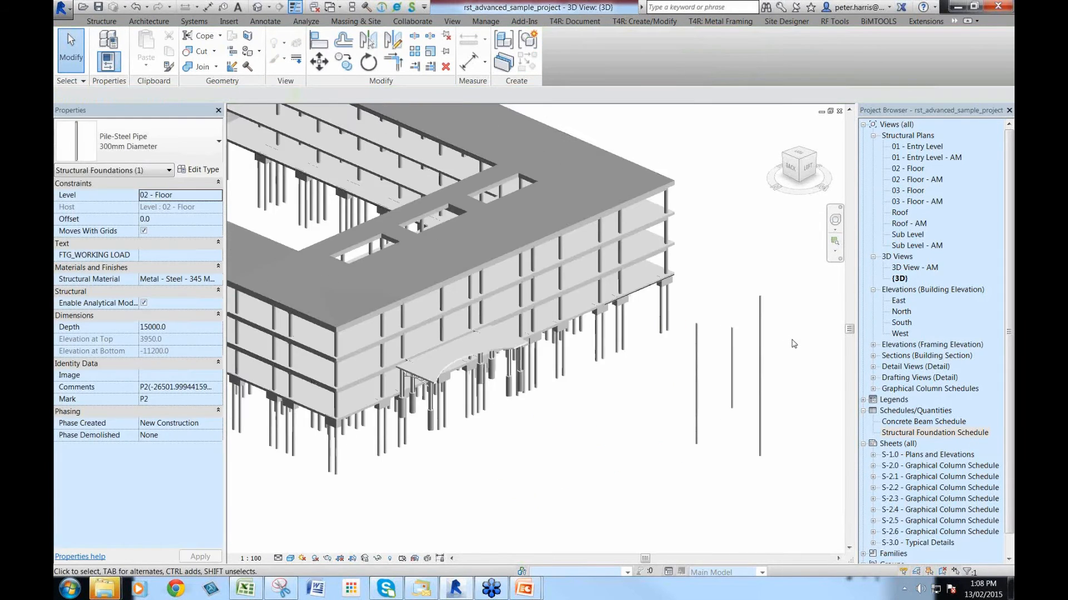
pyautogui.scroll(-1, 793, 344)
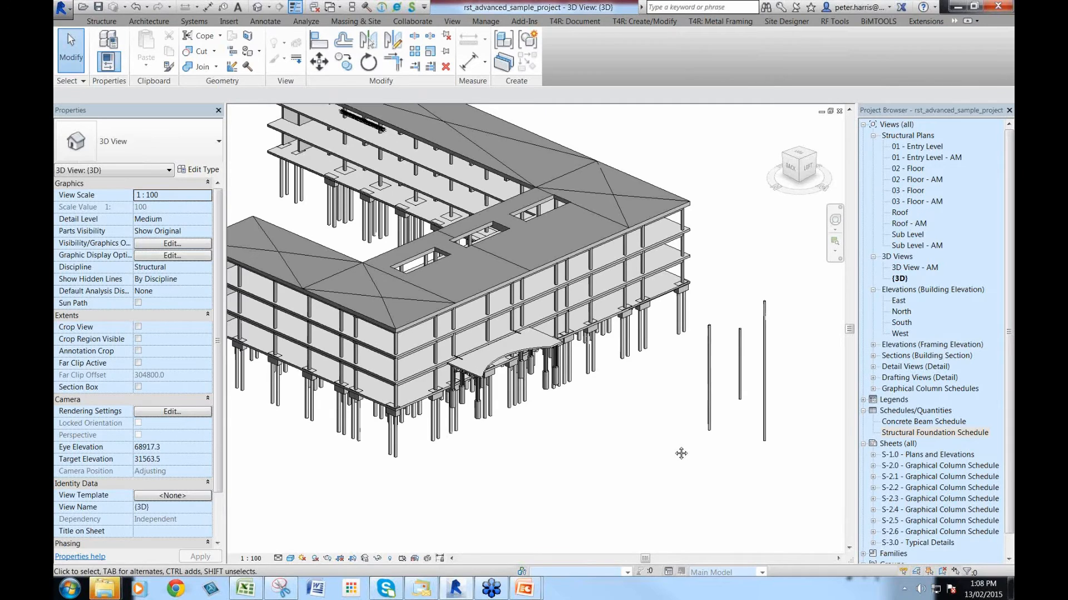
pyautogui.keyDown('shift'); pyautogui.moveTo(681, 454); pyautogui.dragTo(669, 476, button='middle'); pyautogui.keyUp('shift')
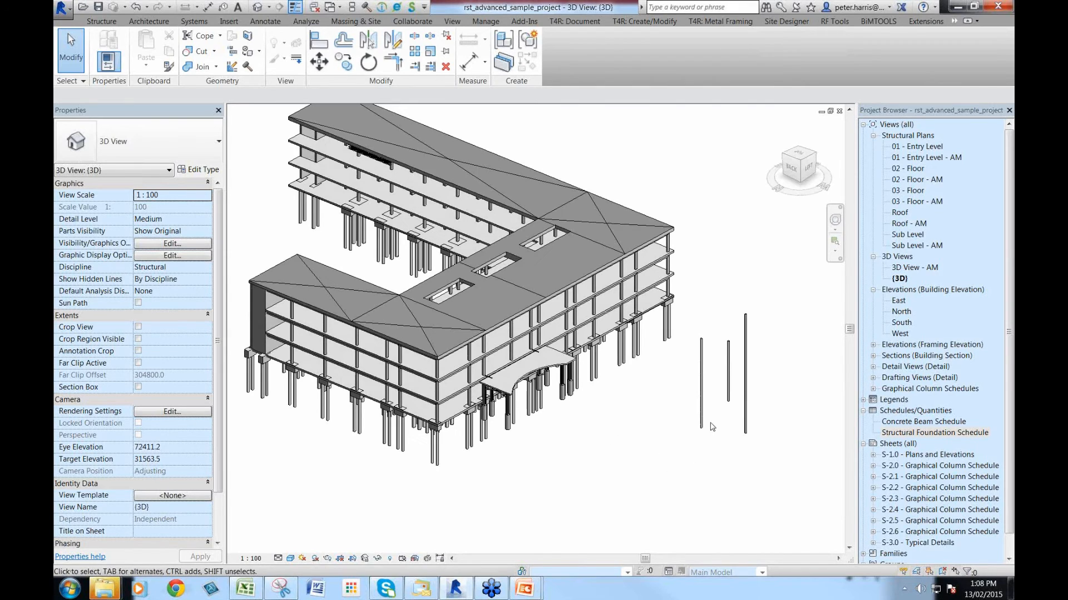
pyautogui.keyDown('shift'); pyautogui.moveTo(777, 452); pyautogui.dragTo(739, 434, button='middle'); pyautogui.keyUp('shift')
pyautogui.click(706, 406)
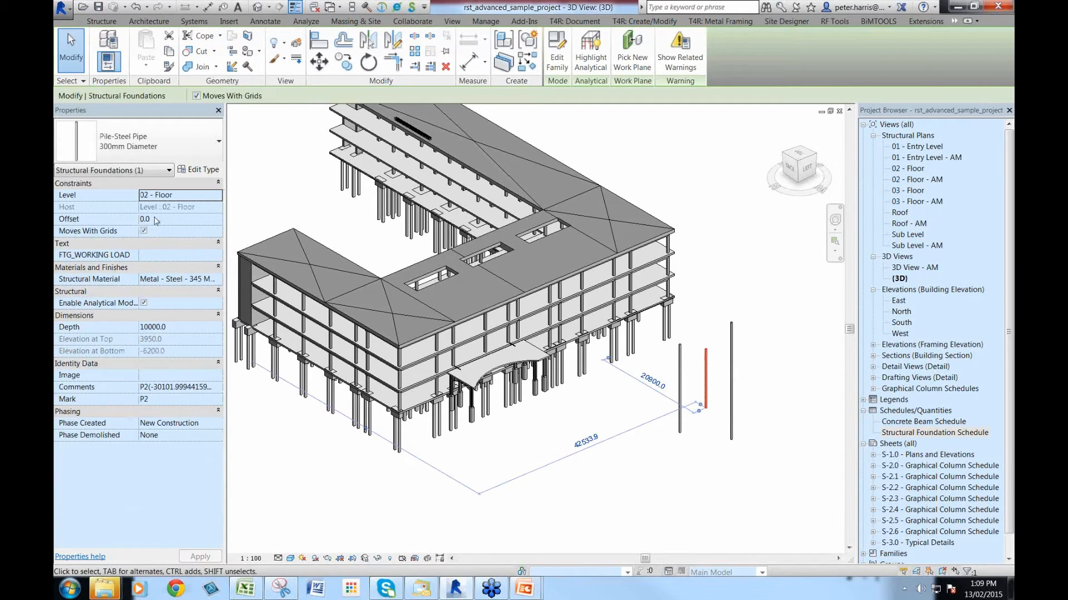
pyautogui.click(586, 446)
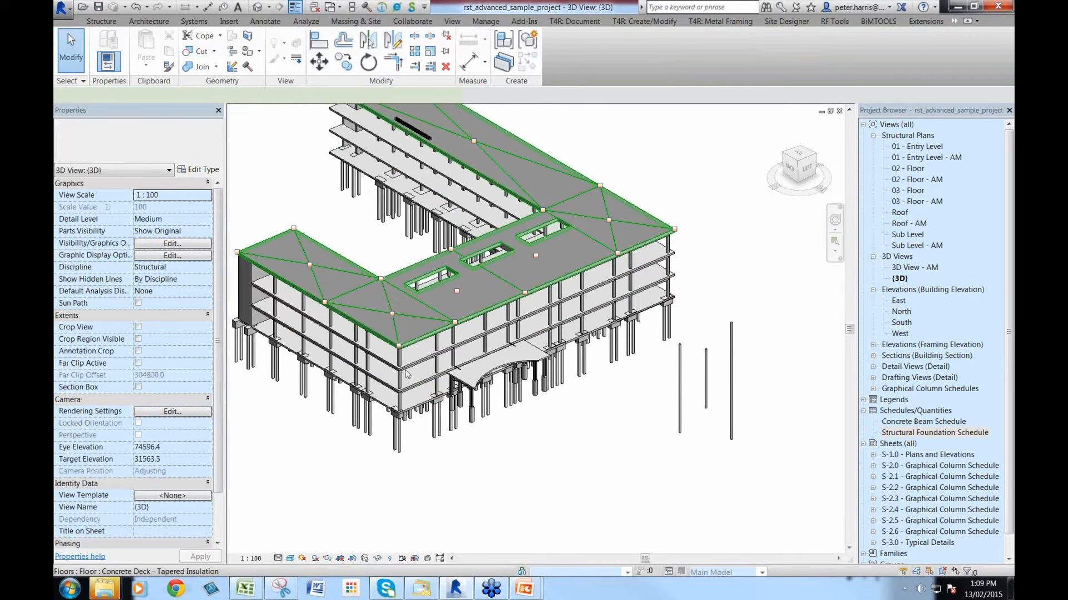
# Review the type properties of the roof's Concrete Deck - Tapered Insulation floor and leave them without making changes
pyautogui.click(419, 341)
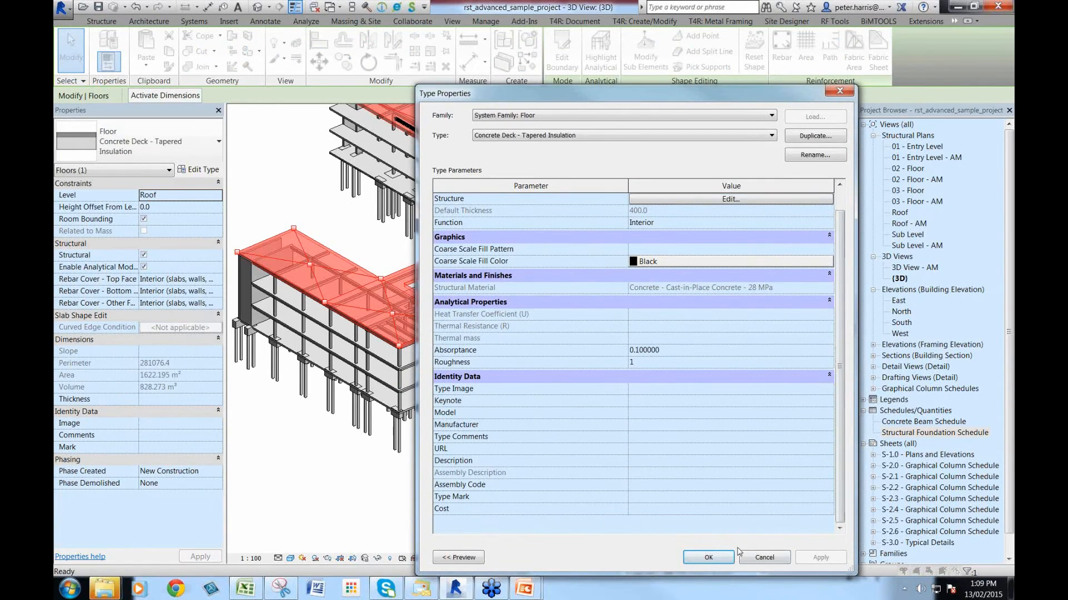
pyautogui.click(773, 563)
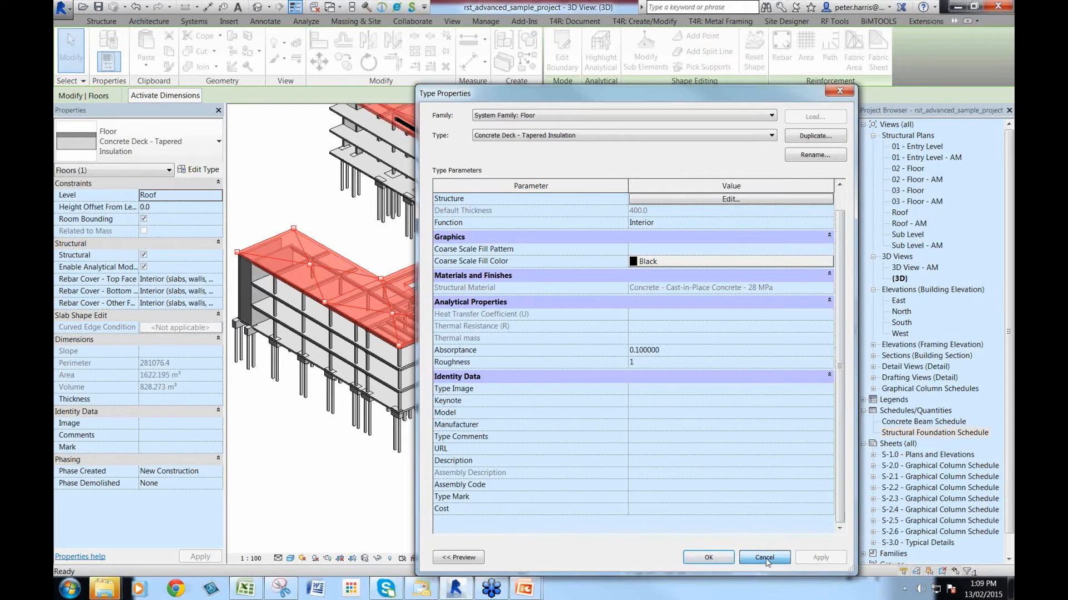
# Leave the floor's type properties without changes, clear the selection and open sheet S-1.0 - Plans and Elevations
pyautogui.click(765, 559)
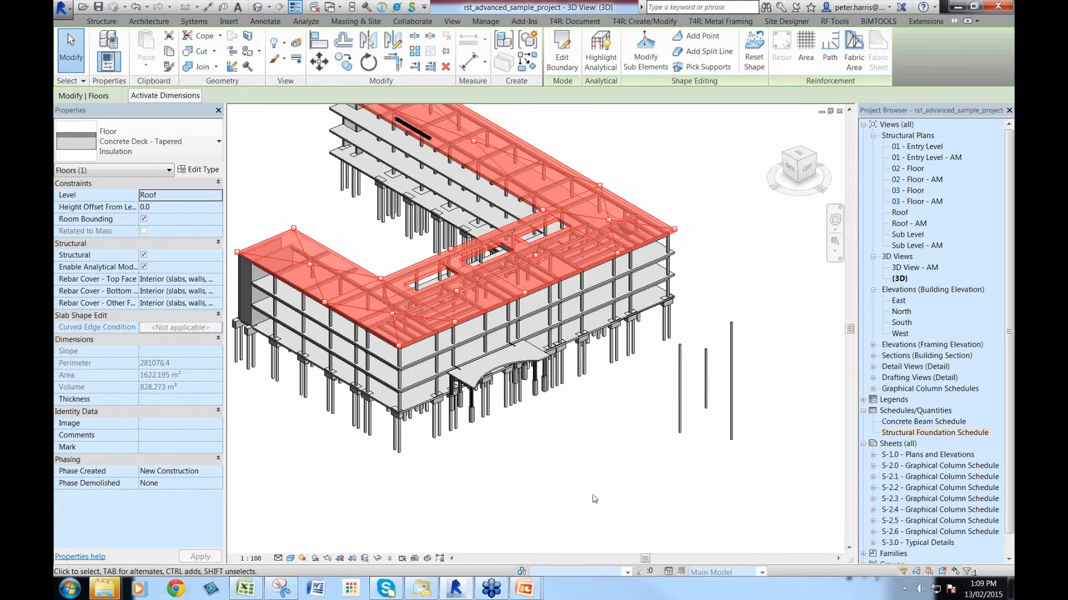
pyautogui.press('Escape')
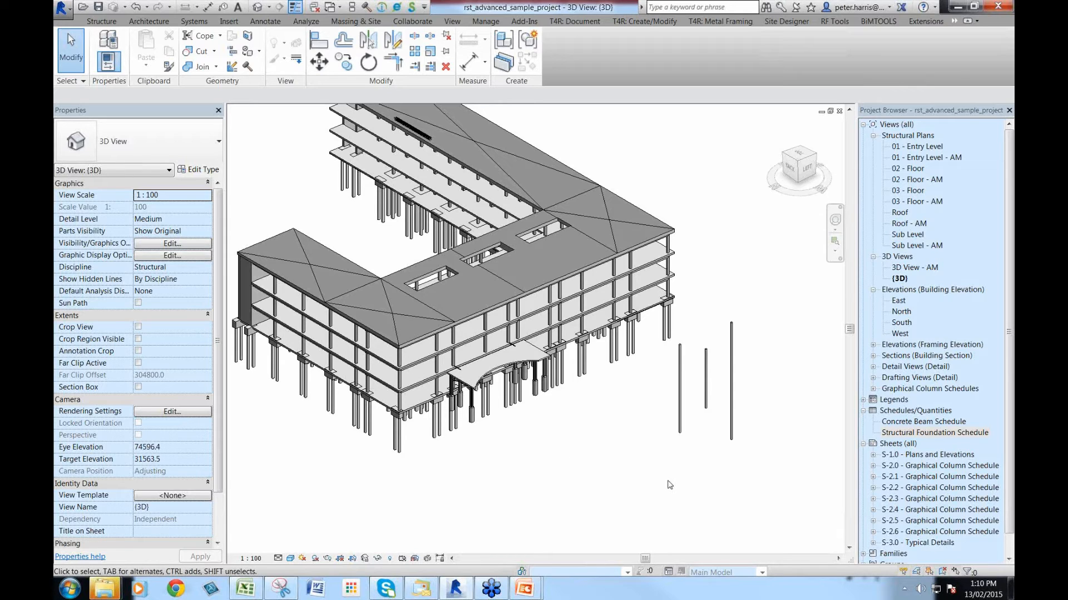
pyautogui.keyDown('shift'); pyautogui.moveTo(671, 479); pyautogui.dragTo(741, 487, button='middle'); pyautogui.keyUp('shift')
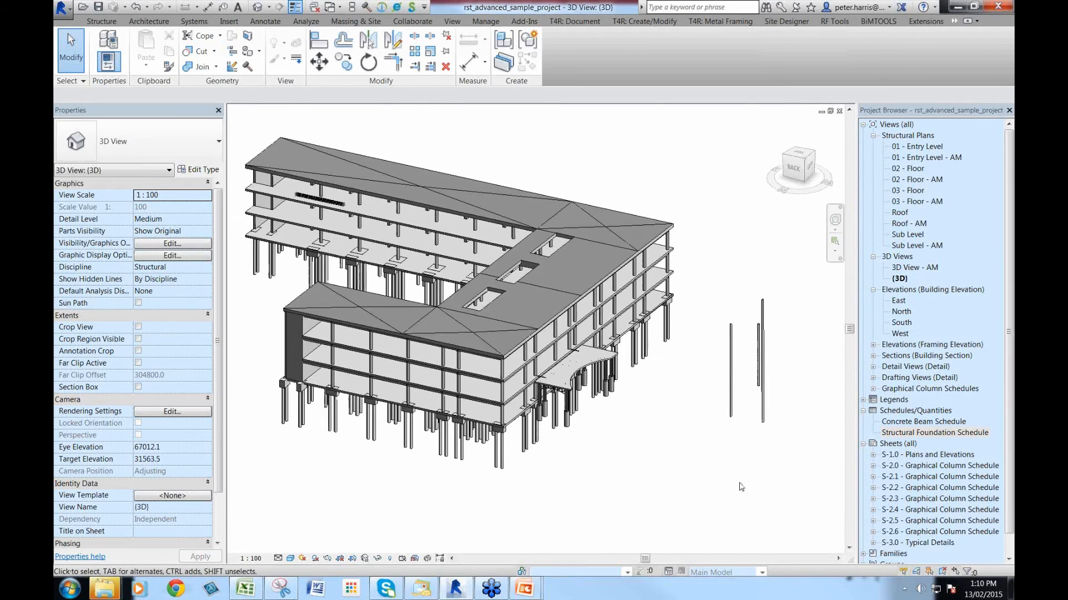
pyautogui.click(926, 467)
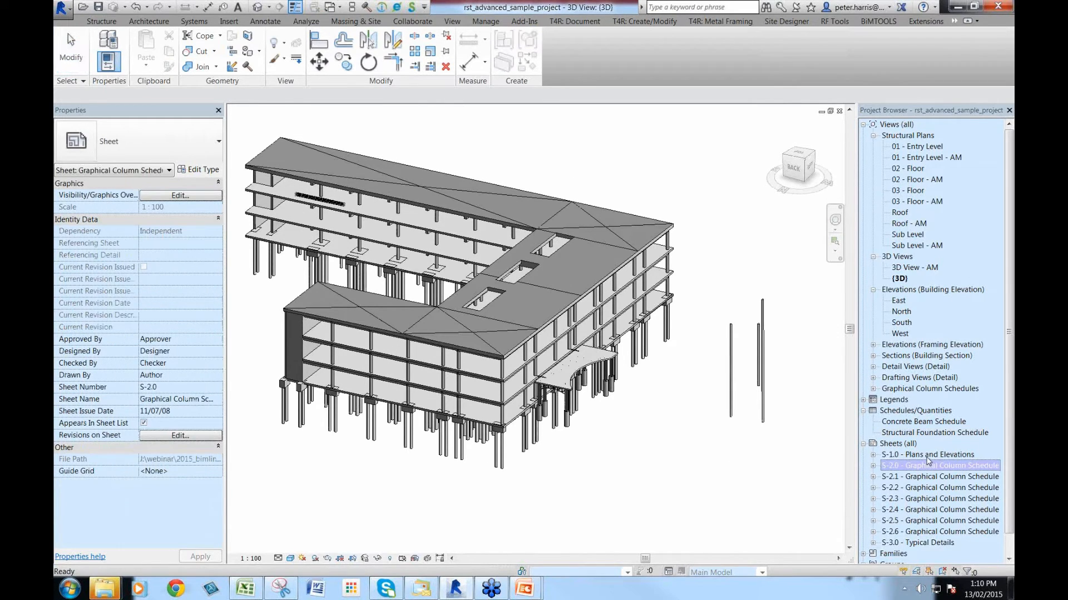
pyautogui.click(927, 456)
pyautogui.doubleClick(926, 457)
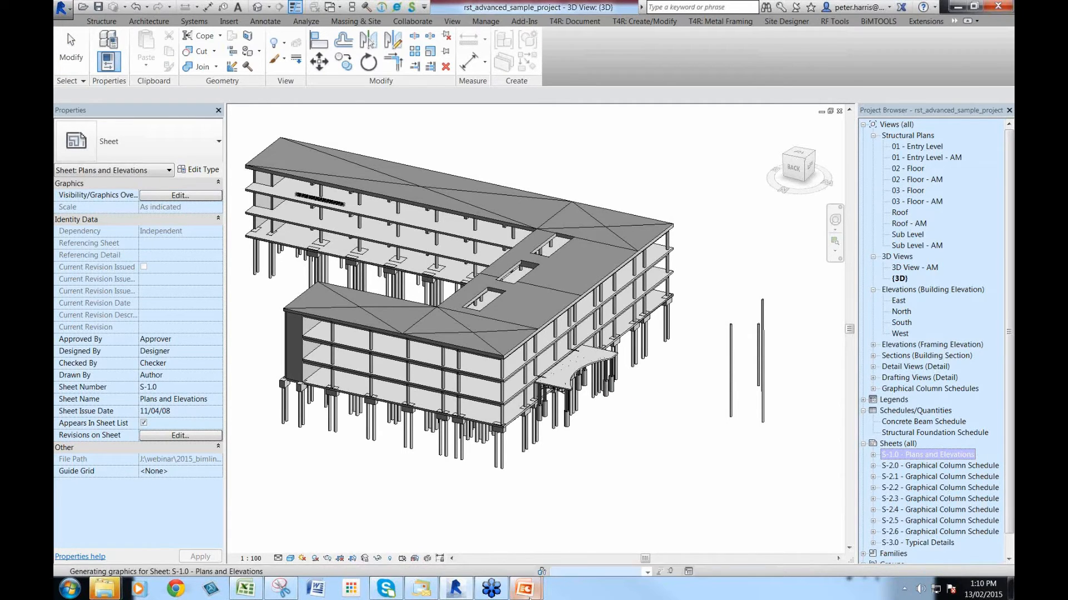
# Switch to the PowerPoint slide show and review the Training Course & Workshops, Future Events and Working with Hidden Data slides
pyautogui.moveTo(525, 588)
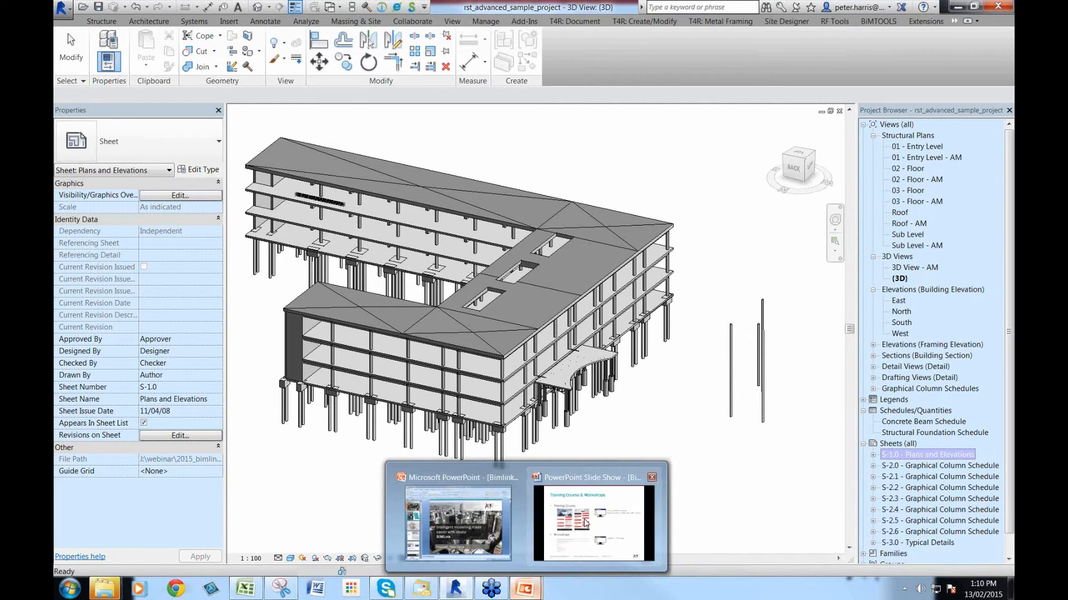
pyautogui.click(585, 522)
pyautogui.click(647, 319)
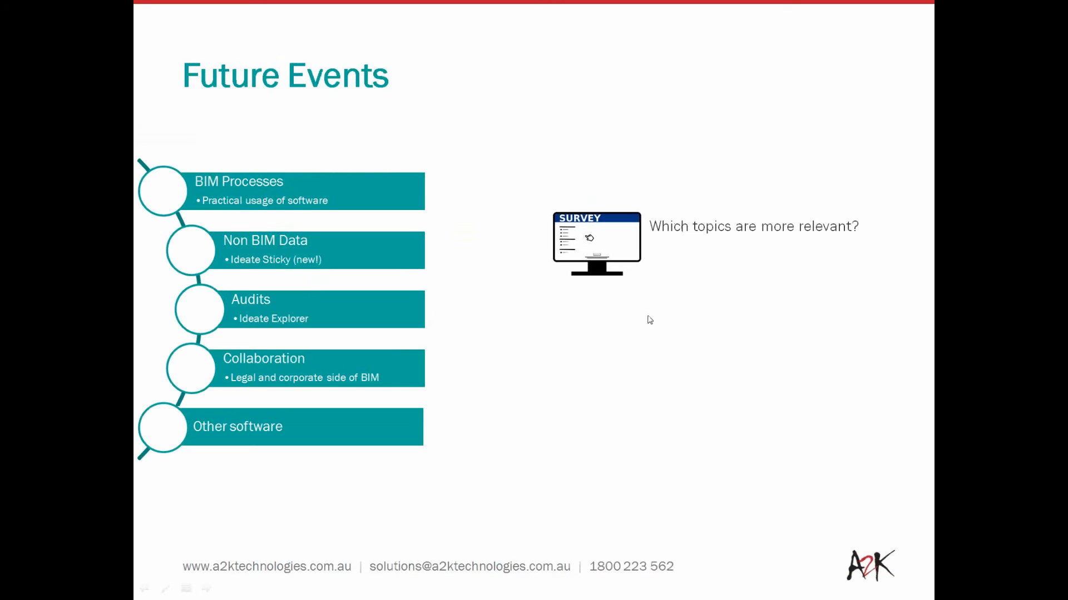
pyautogui.click(650, 319)
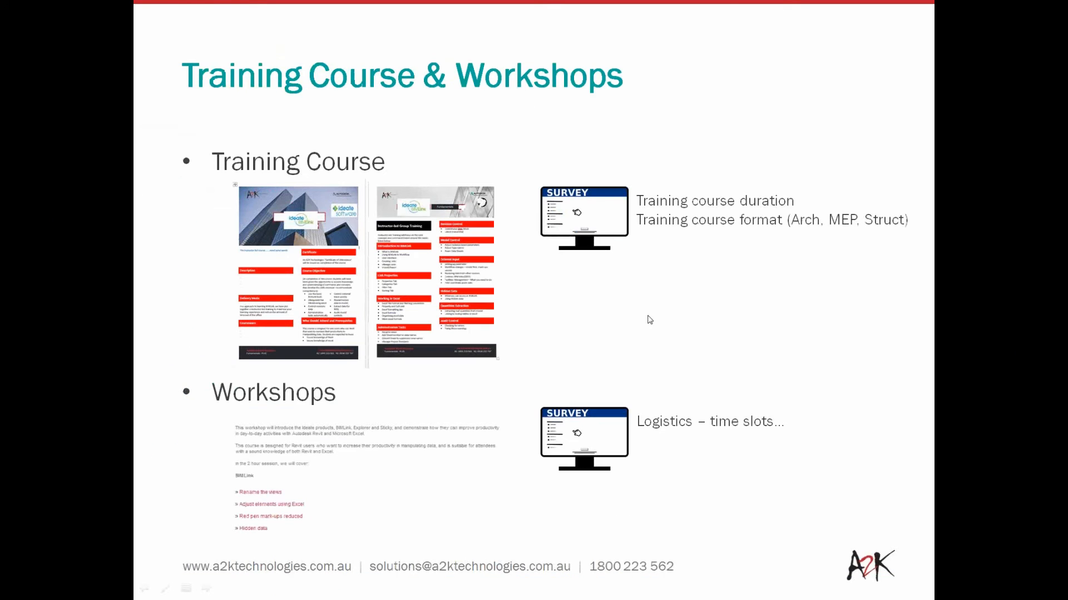
pyautogui.click(649, 320)
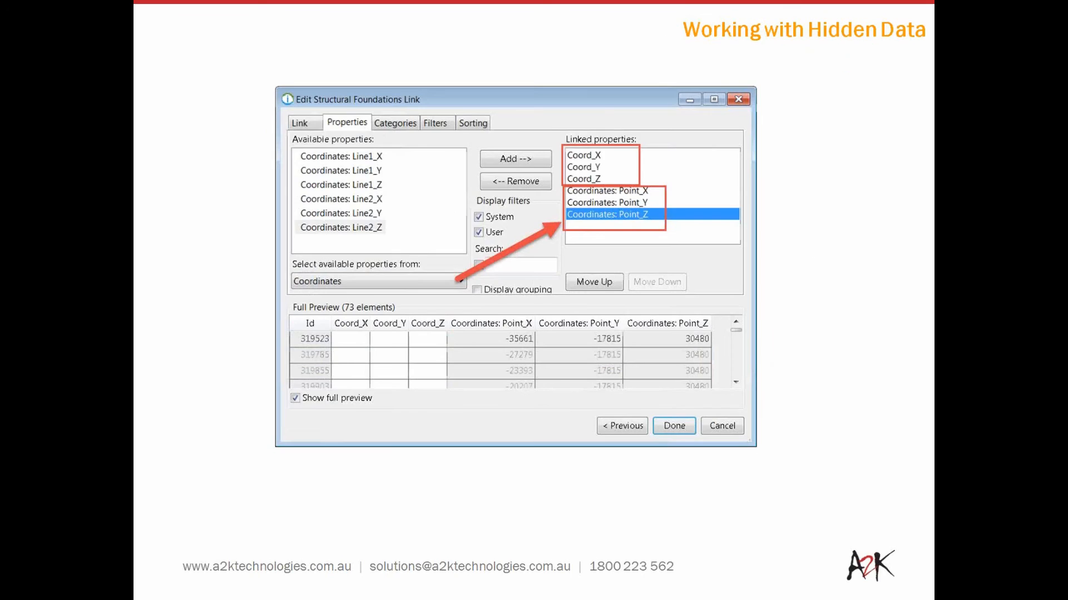
pyautogui.press('Right')
pyautogui.press('Right')
pyautogui.press('Left')
pyautogui.press('Left')
pyautogui.press('Left')
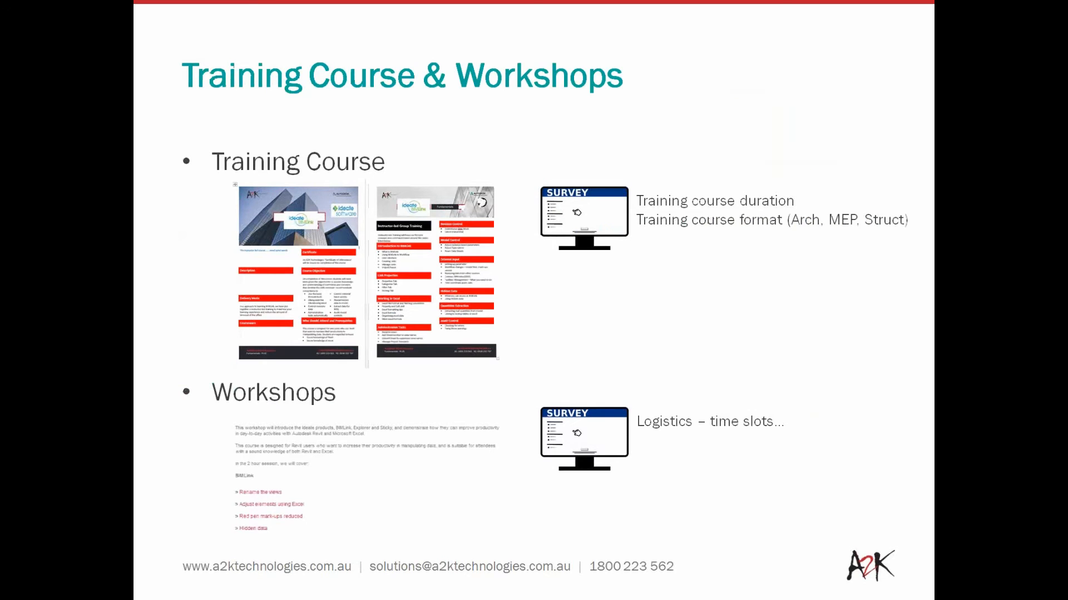
# End the slide show, return to Revit and examine the 01 - Entry Level viewport on sheet S-1.0
pyautogui.press('Escape')
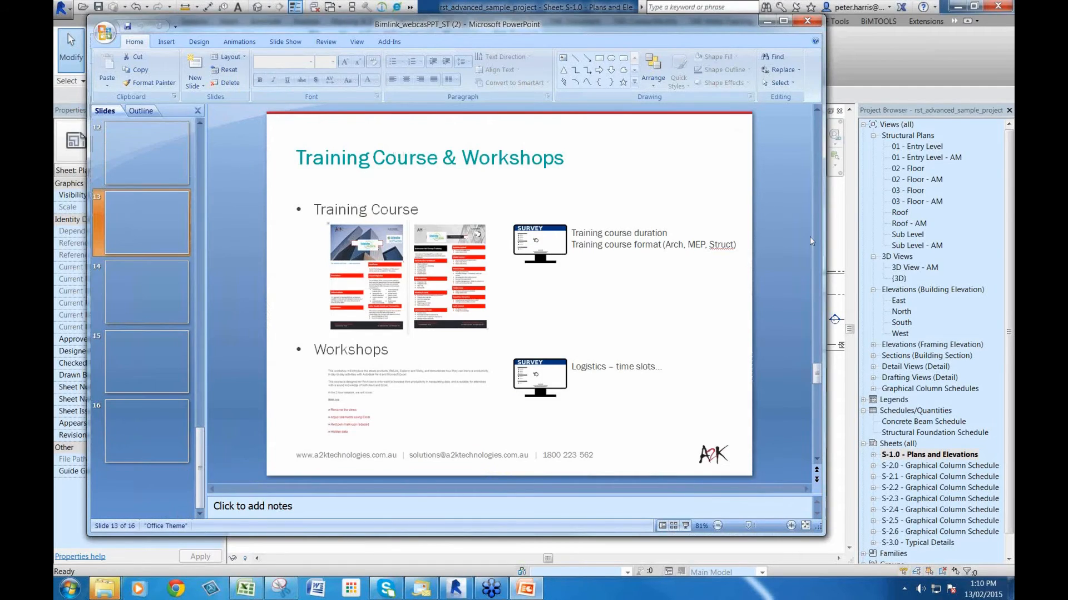
pyautogui.hotkey('alt', 'Tab')
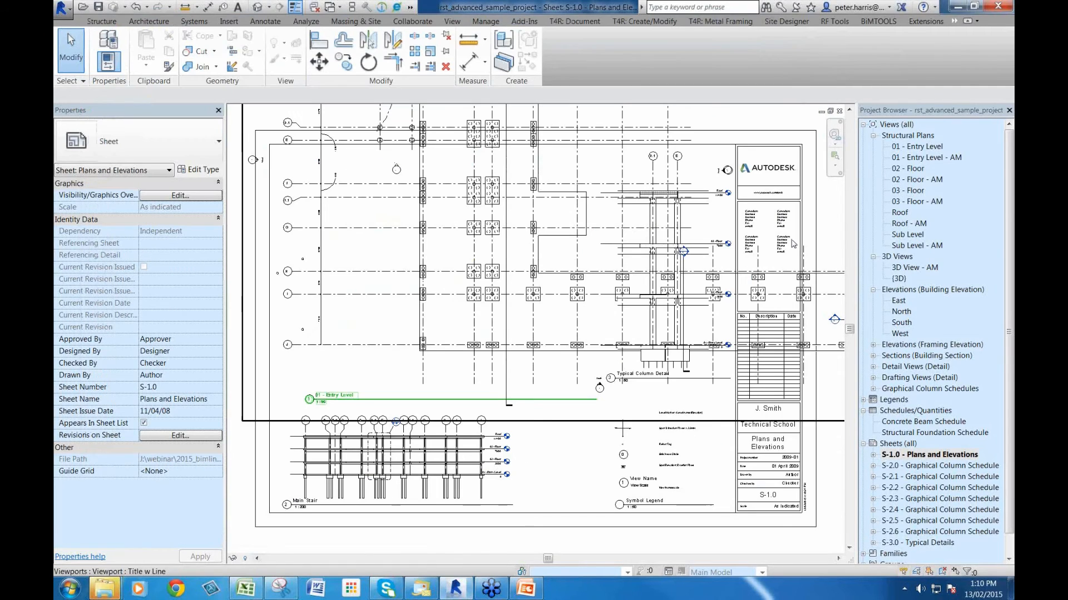
pyautogui.click(650, 394)
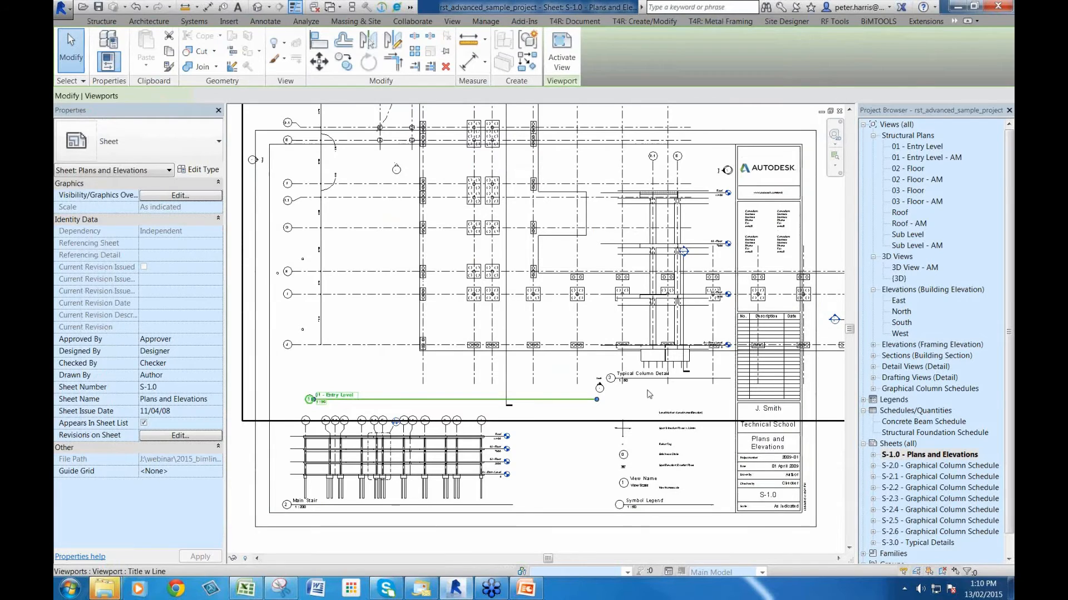
pyautogui.scroll(-2, 639, 379)
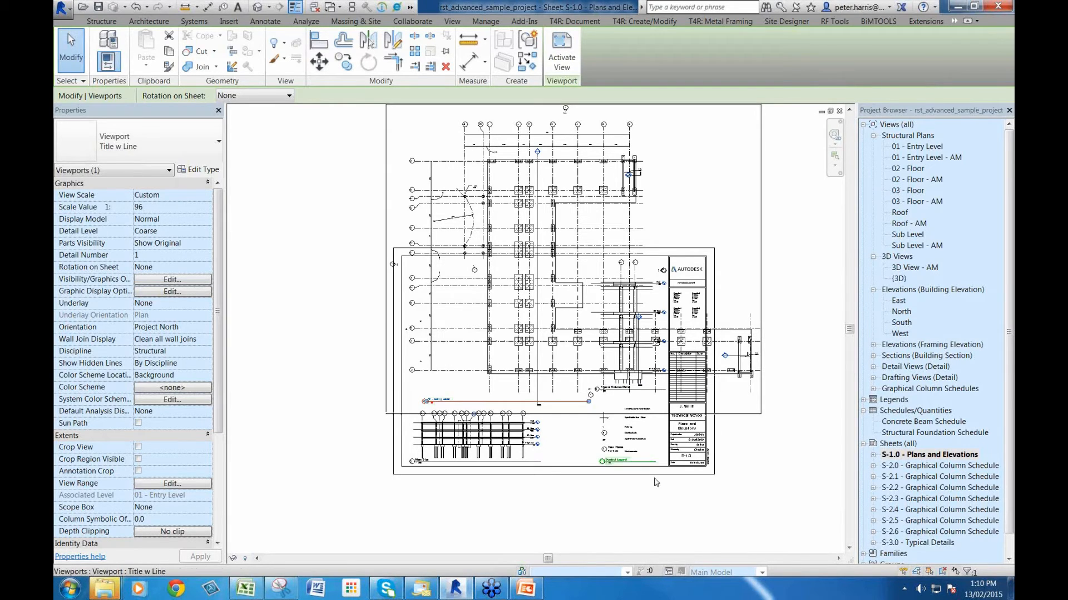
pyautogui.click(599, 509)
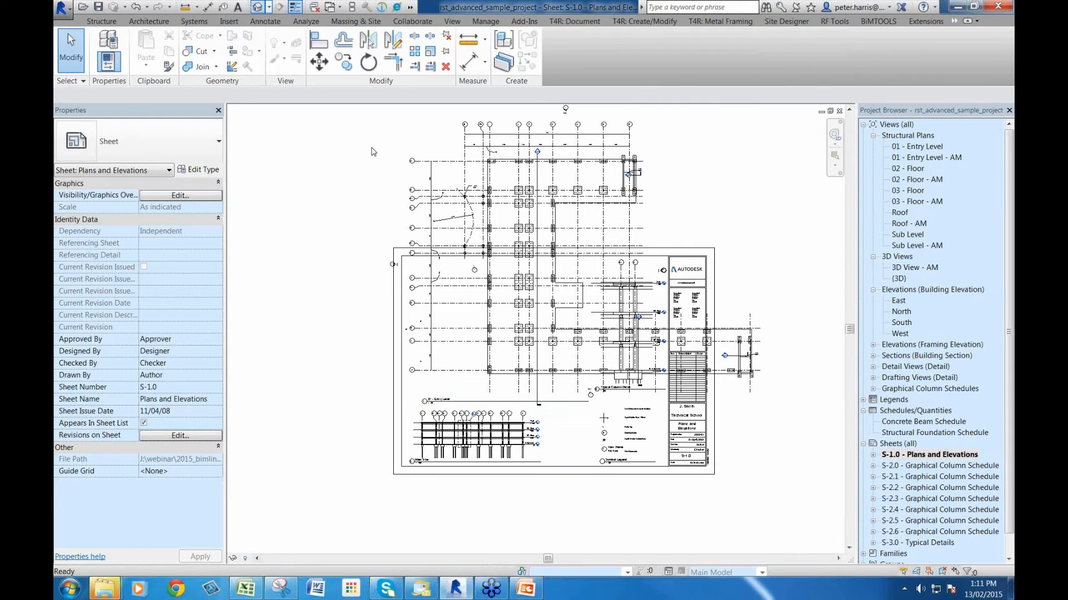
# In the {3D} view, select the building's elements together and inspect the roof floor on its own
pyautogui.moveTo(616, 464); pyautogui.dragTo(687, 479, button='middle')
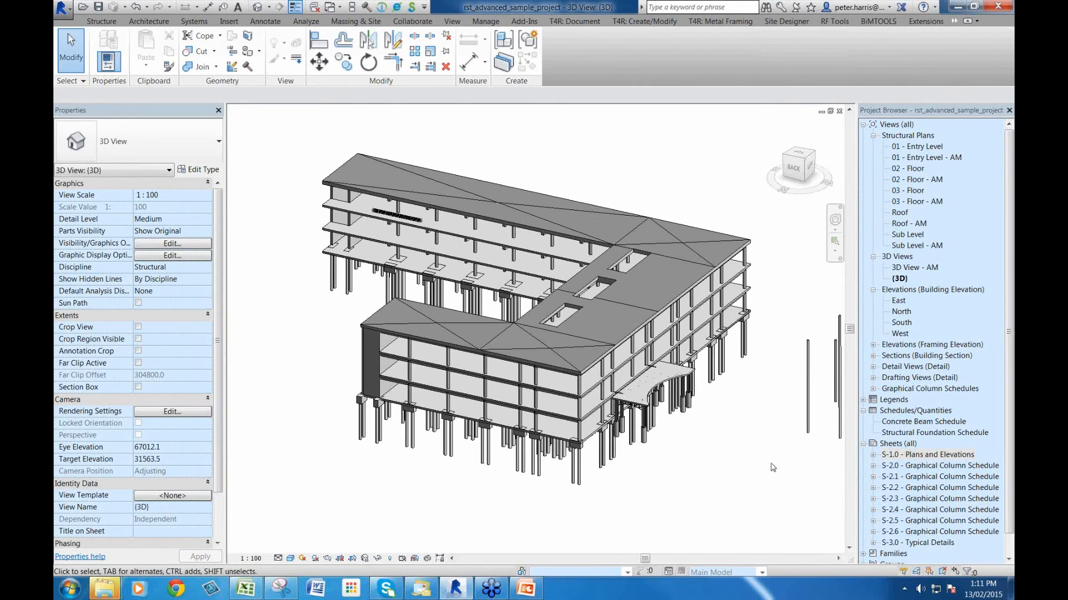
pyautogui.scroll(-3, 751, 462)
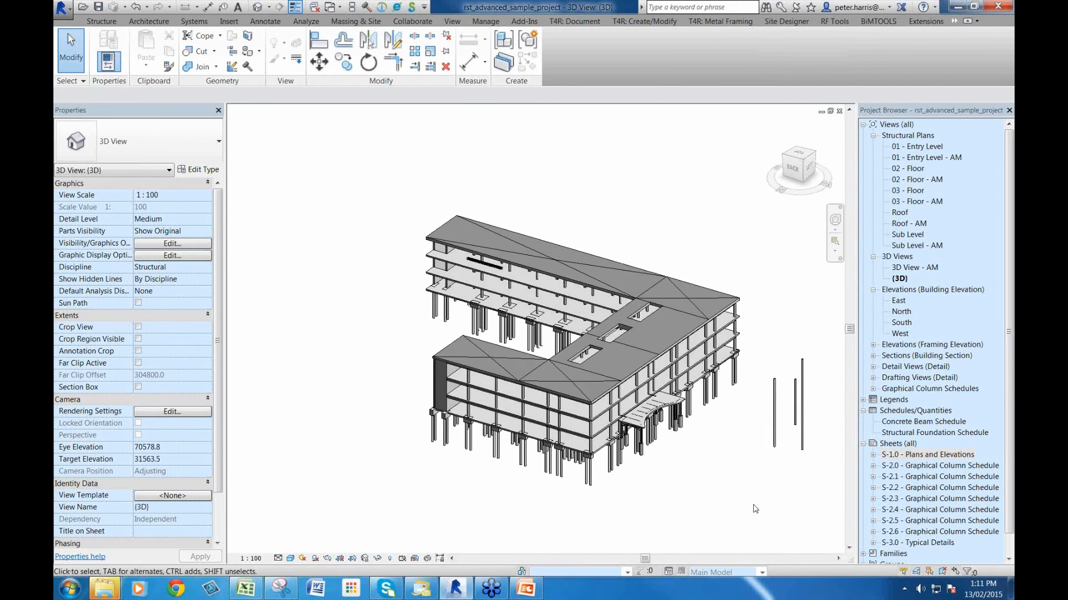
pyautogui.moveTo(612, 387); pyautogui.dragTo(353, 208)
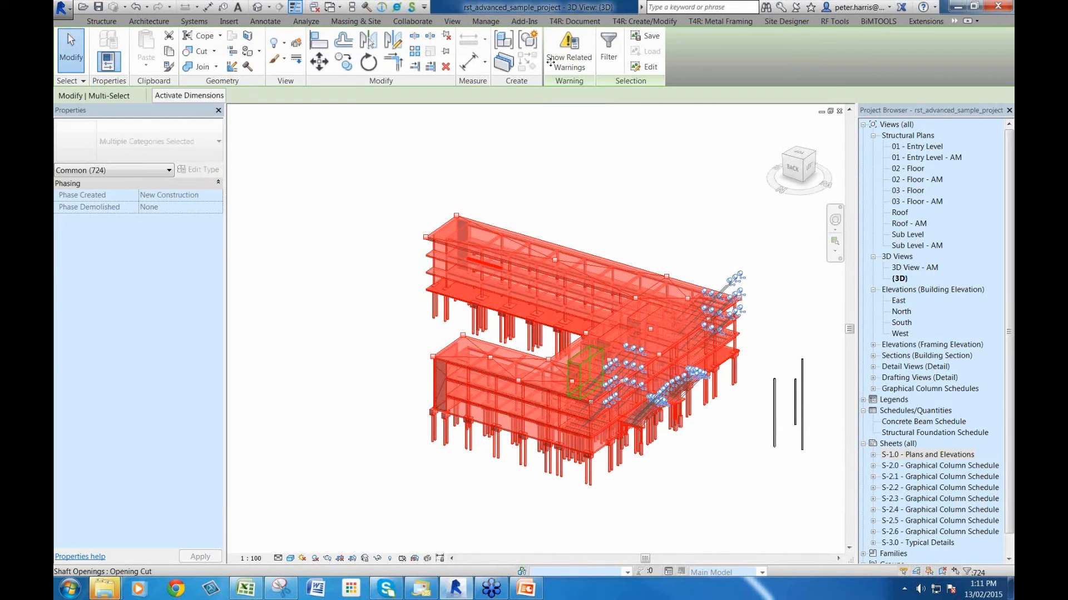
pyautogui.click(589, 241)
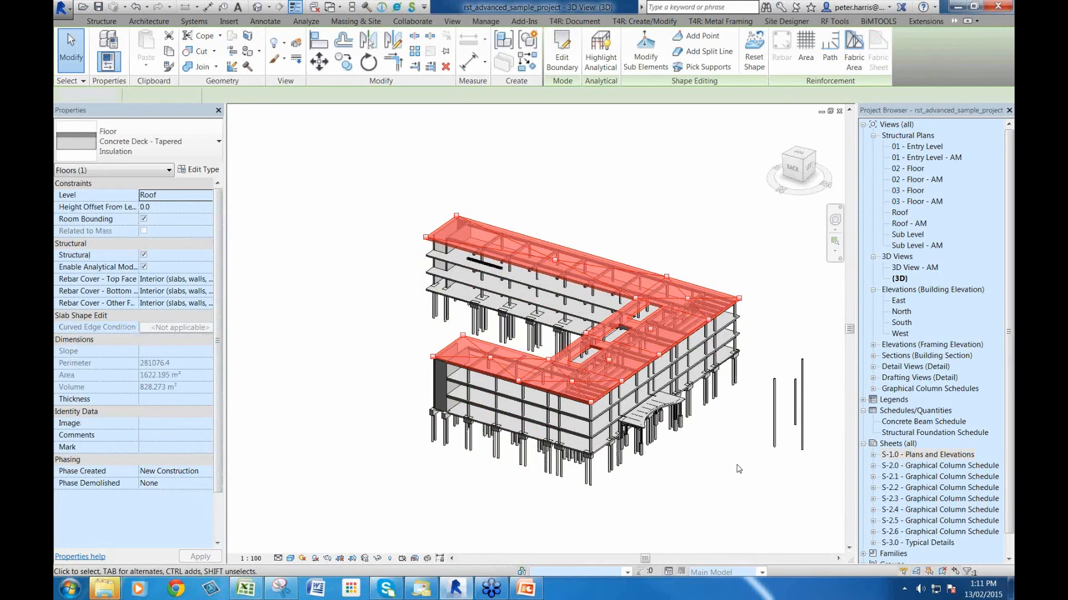
pyautogui.click(740, 422)
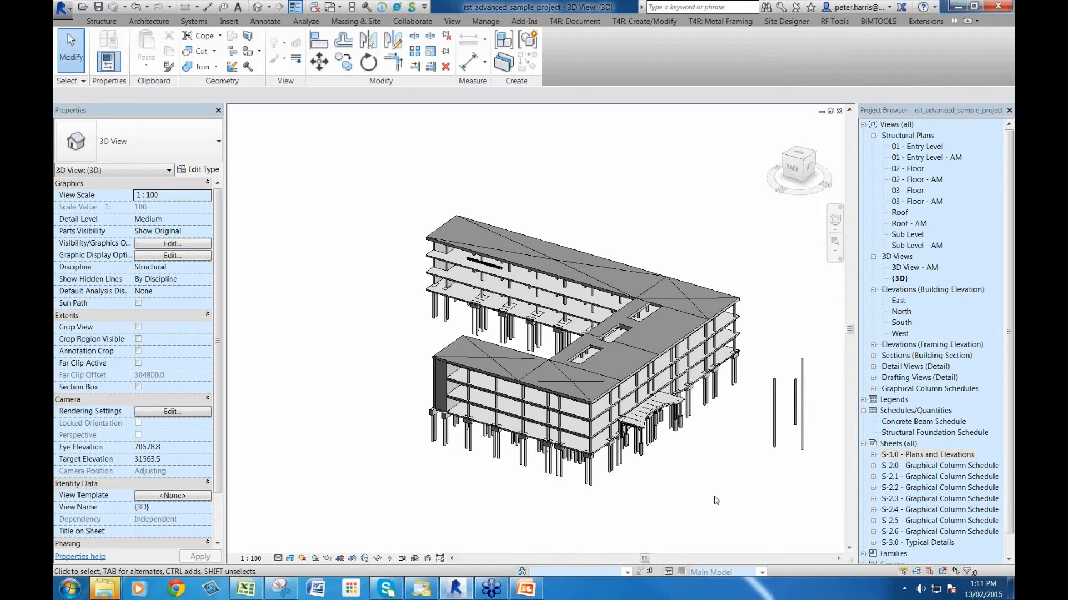
pyautogui.click(601, 265)
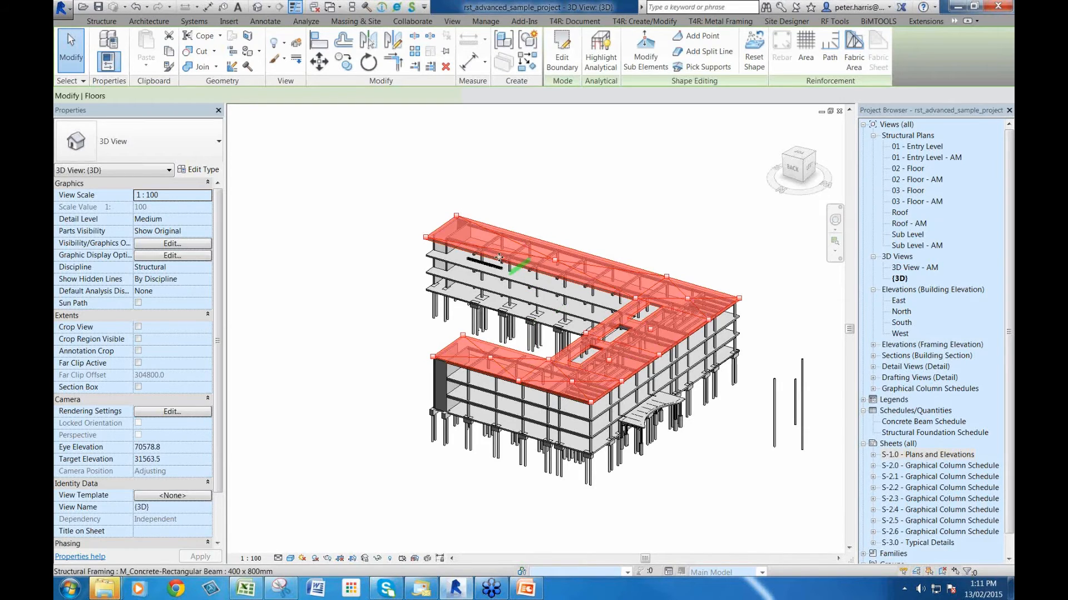
# Switch to Excel, open the Structural Foundations workbook to view its data, and return to Revit
pyautogui.click(248, 592)
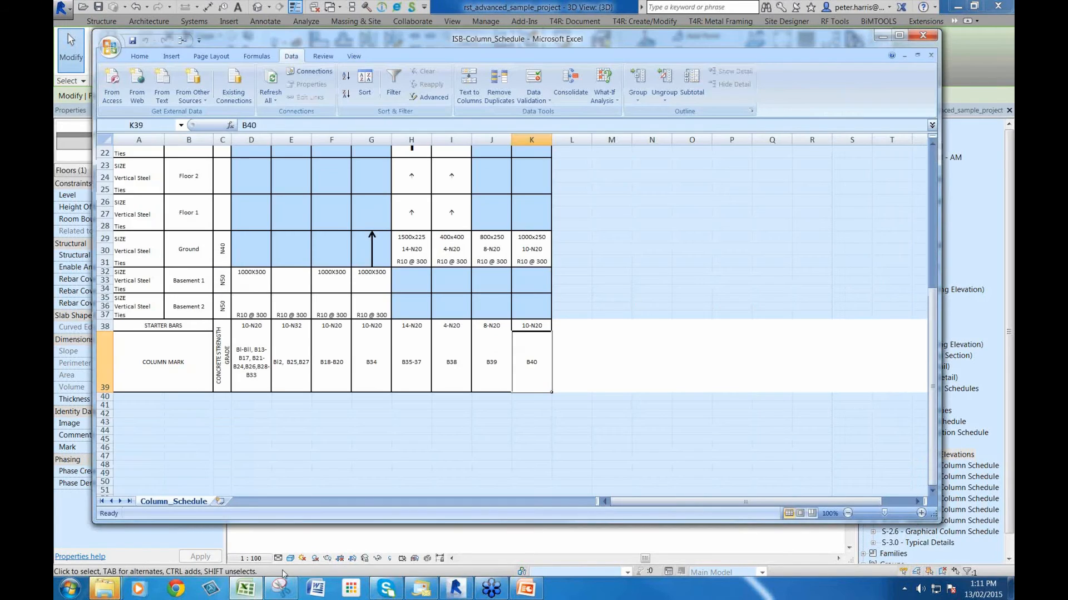
pyautogui.click(110, 48)
pyautogui.click(203, 85)
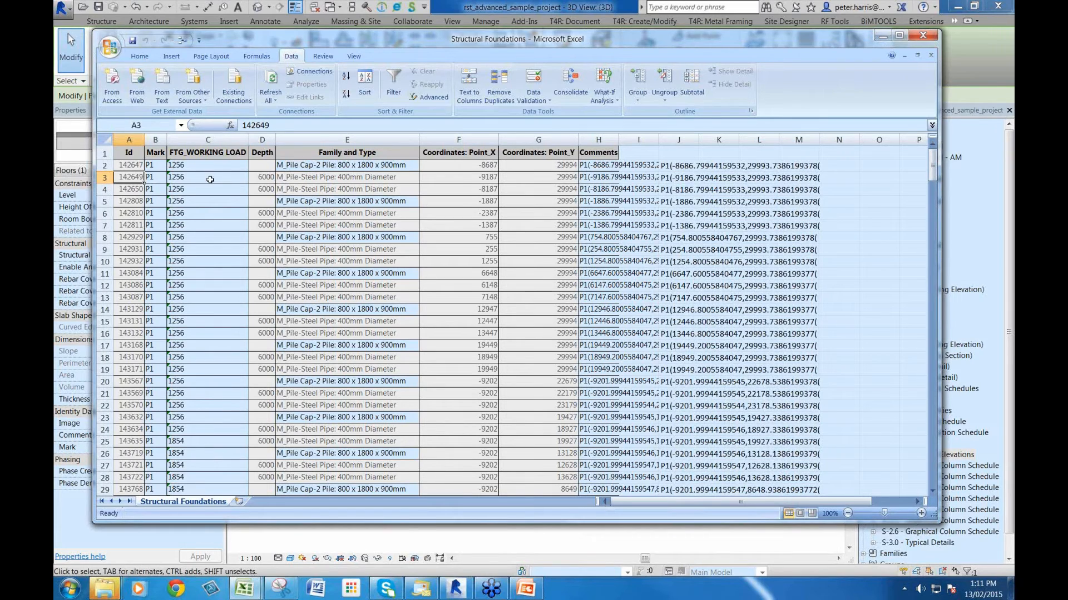
pyautogui.click(883, 37)
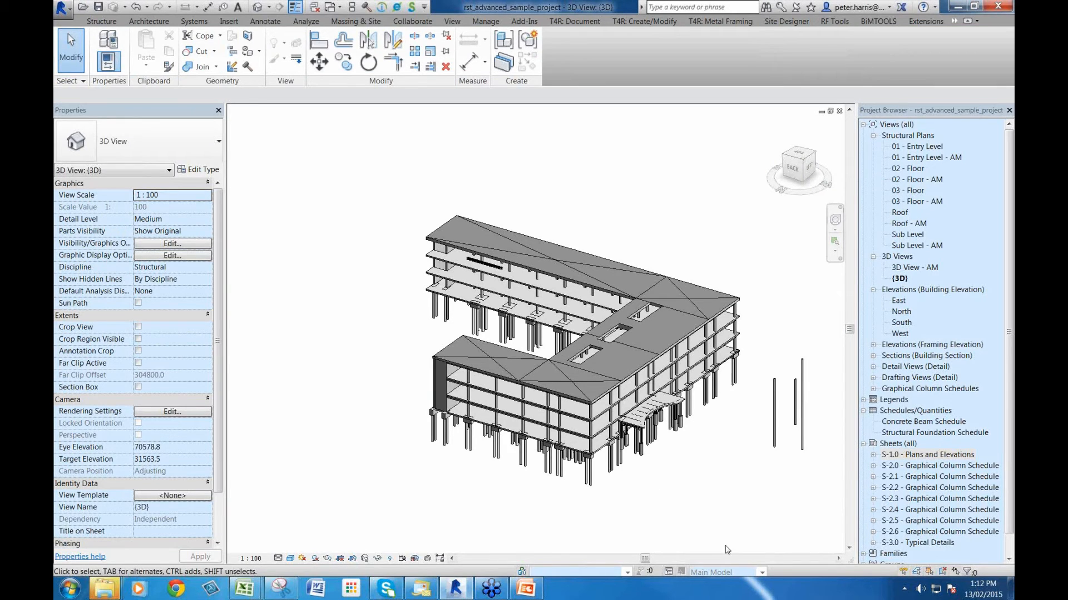
pyautogui.keyDown('shift'); pyautogui.moveTo(736, 485); pyautogui.dragTo(736, 480, button='middle'); pyautogui.keyUp('shift')
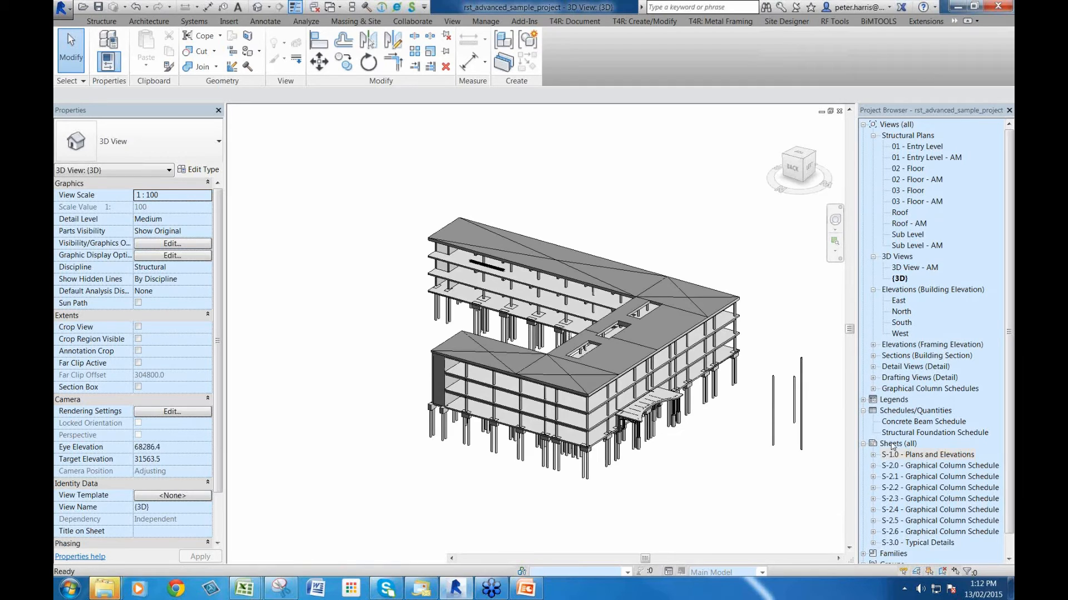
pyautogui.rightClick(893, 444)
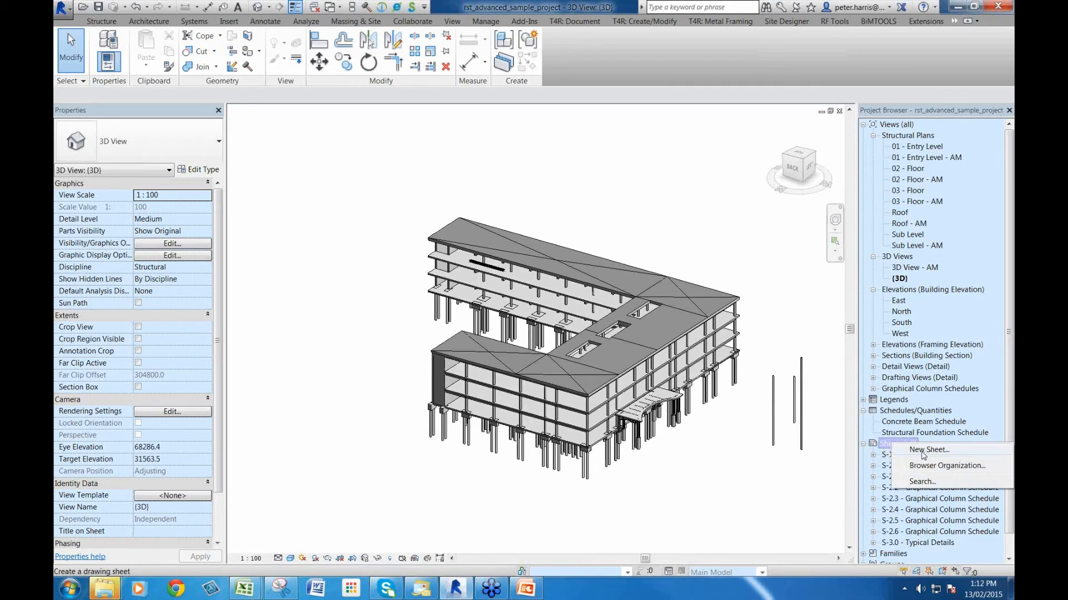
pyautogui.click(581, 483)
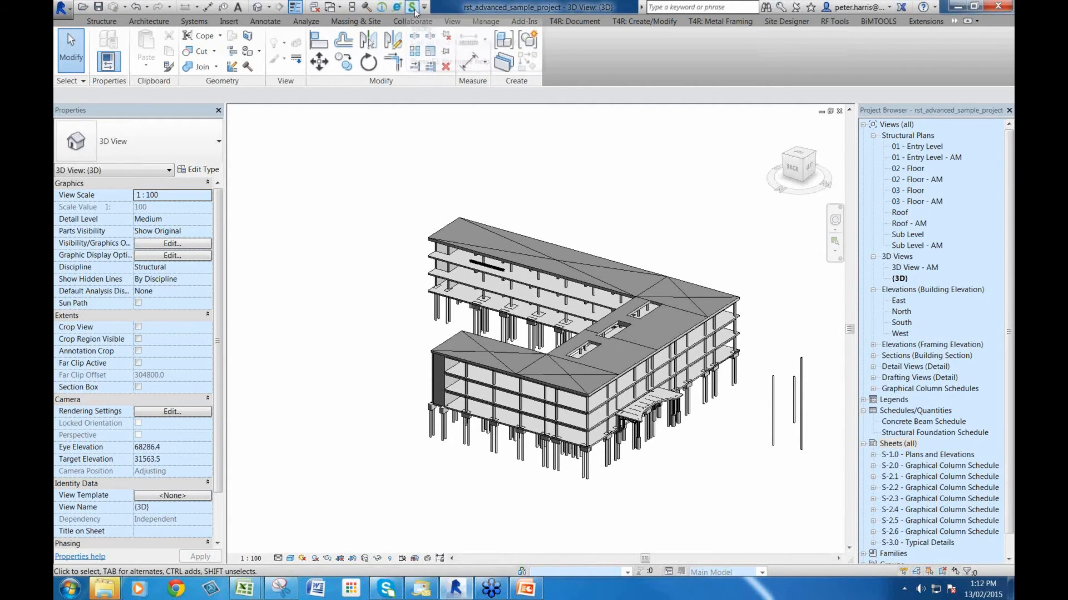
# Open the 02 - Floor structural plan and examine the C400 and C600 beam tags around the column grid
pyautogui.click(915, 169)
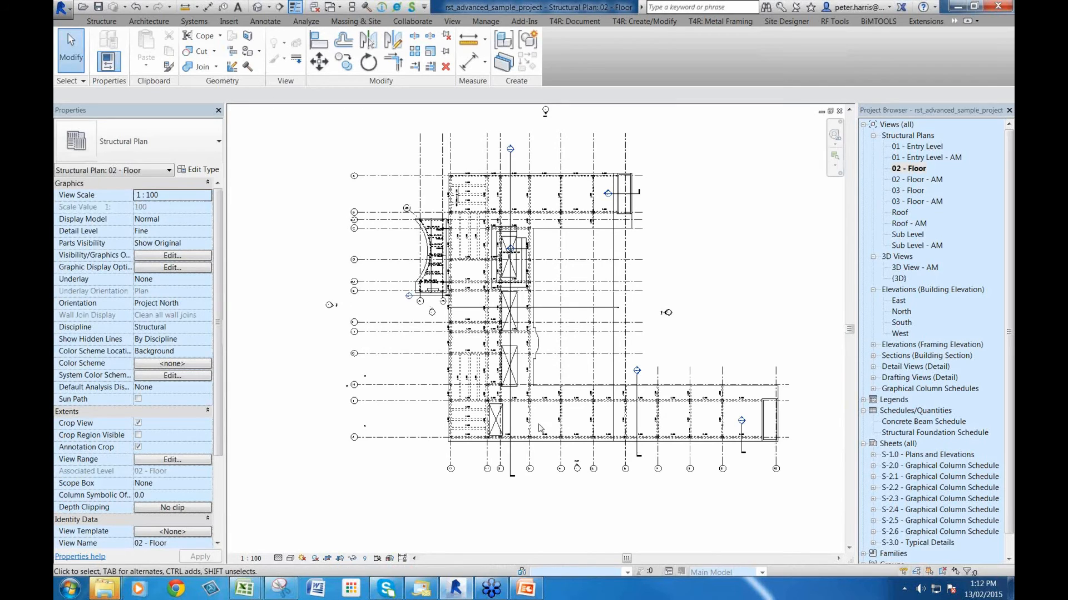
pyautogui.scroll(3, 540, 428)
pyautogui.scroll(1, 540, 428)
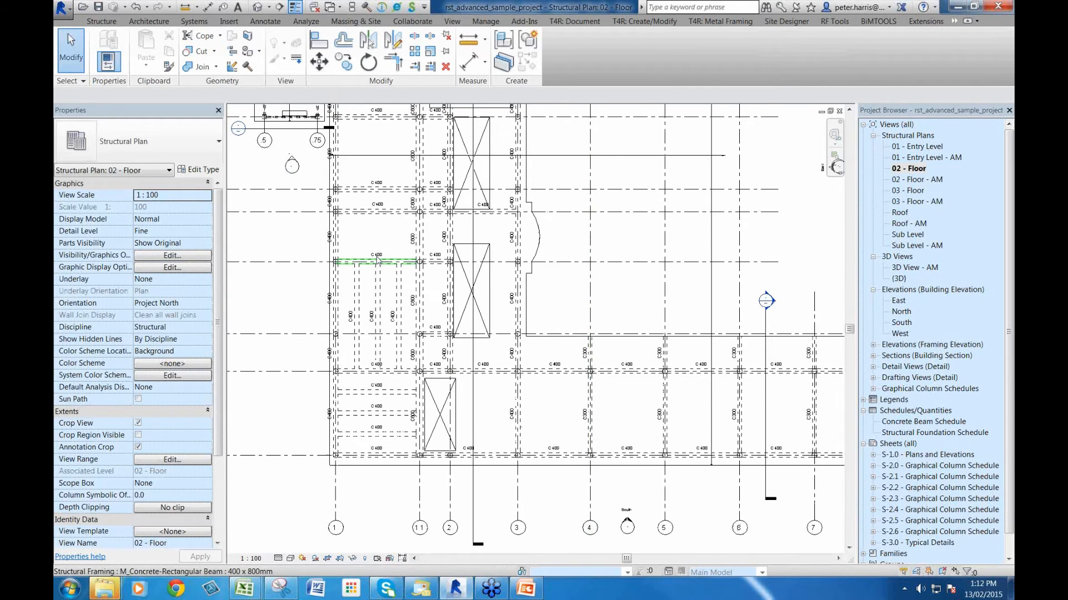
pyautogui.moveTo(628, 309); pyautogui.dragTo(687, 397, button='middle')
pyautogui.scroll(2, 463, 335)
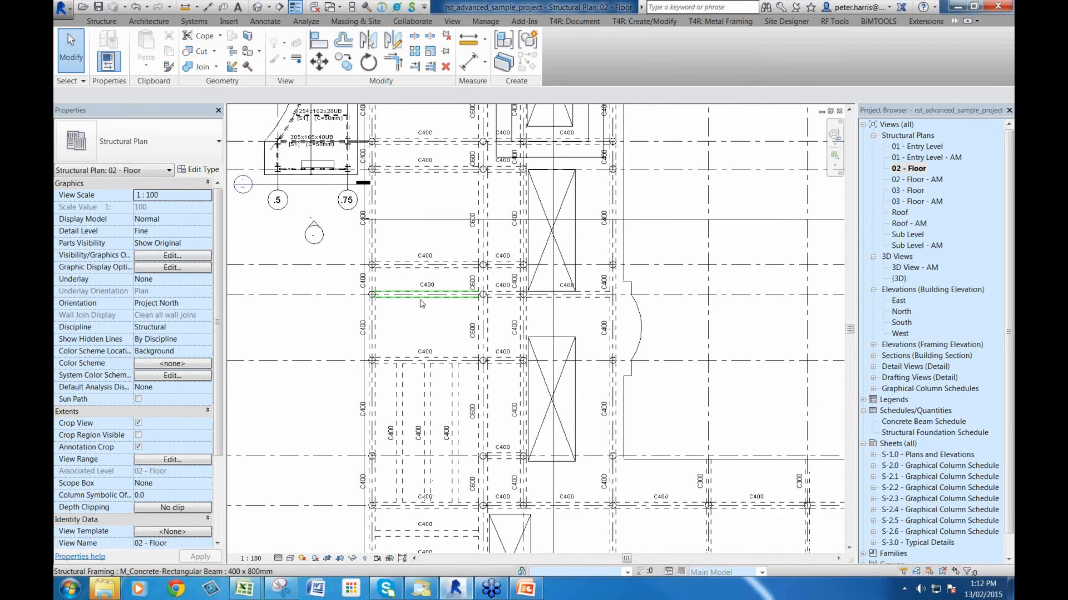
pyautogui.scroll(4, 422, 303)
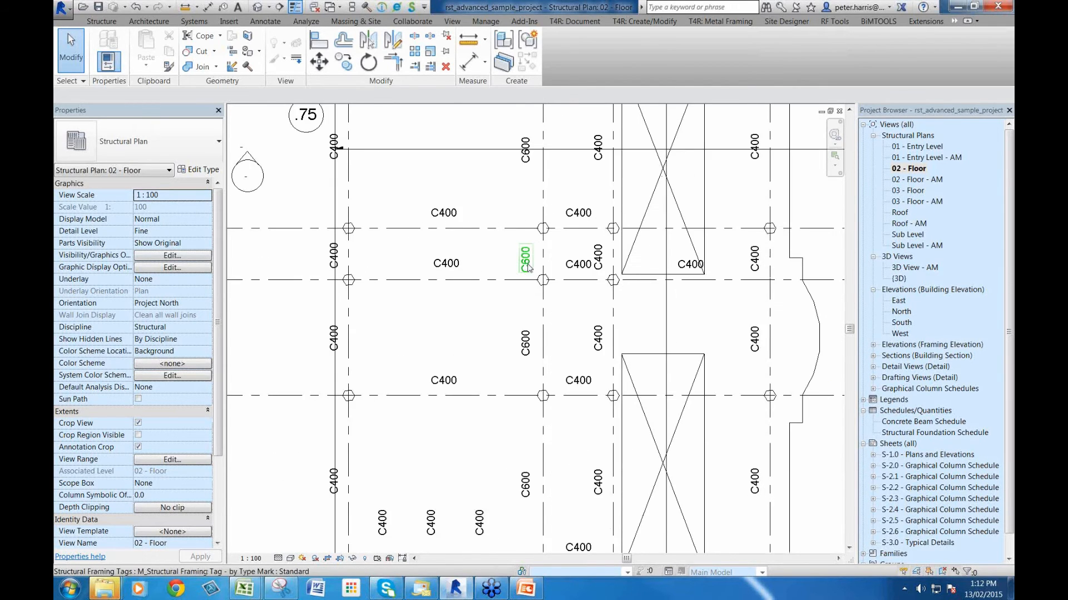
pyautogui.scroll(4, 528, 269)
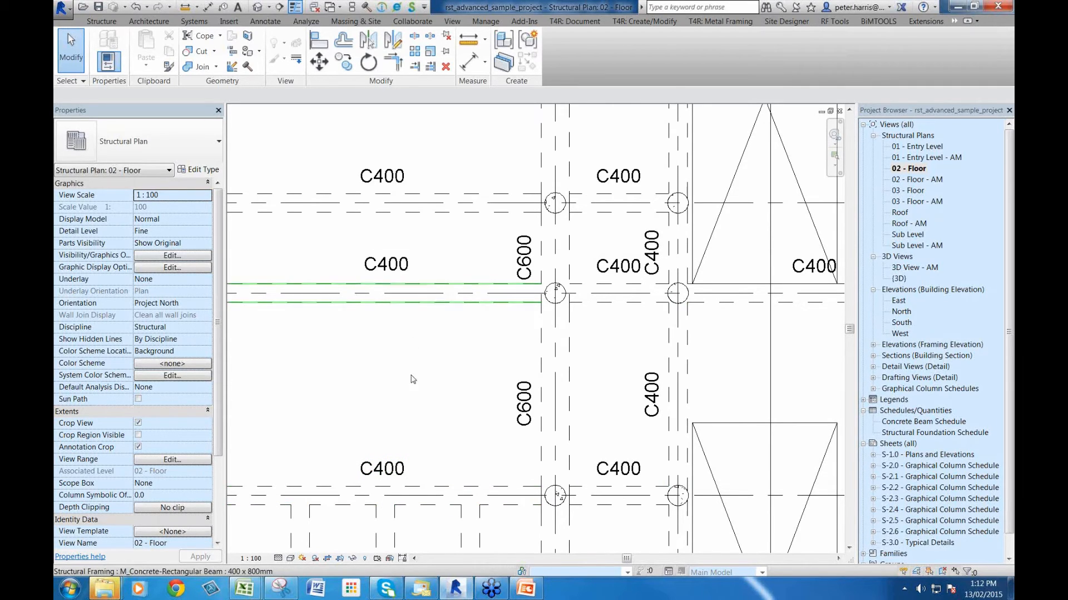
# Try to place a 3mm text note in the empty bay beside the C600 beam tags
pyautogui.click(469, 371)
pyautogui.scroll(-1, 450, 378)
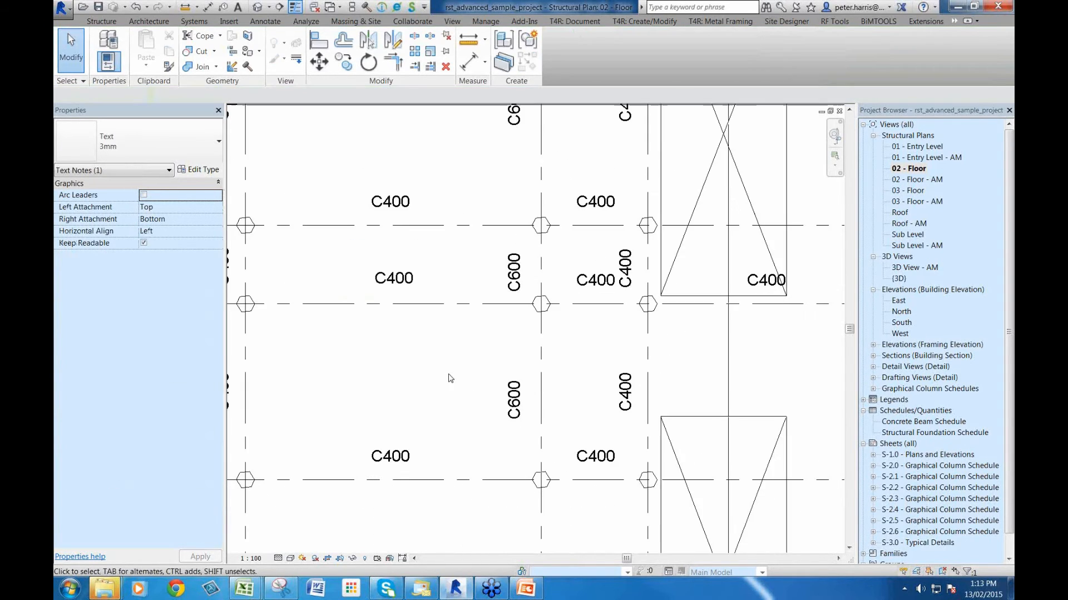
pyautogui.click(451, 378)
pyautogui.scroll(-2, 453, 374)
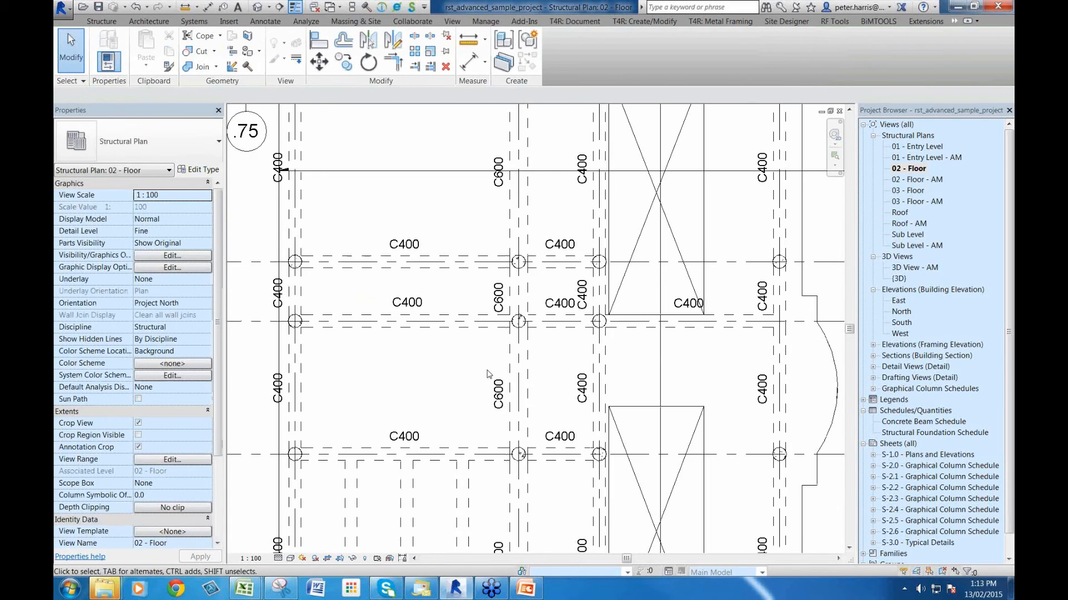
pyautogui.scroll(-2, 487, 373)
pyautogui.scroll(-1, 496, 368)
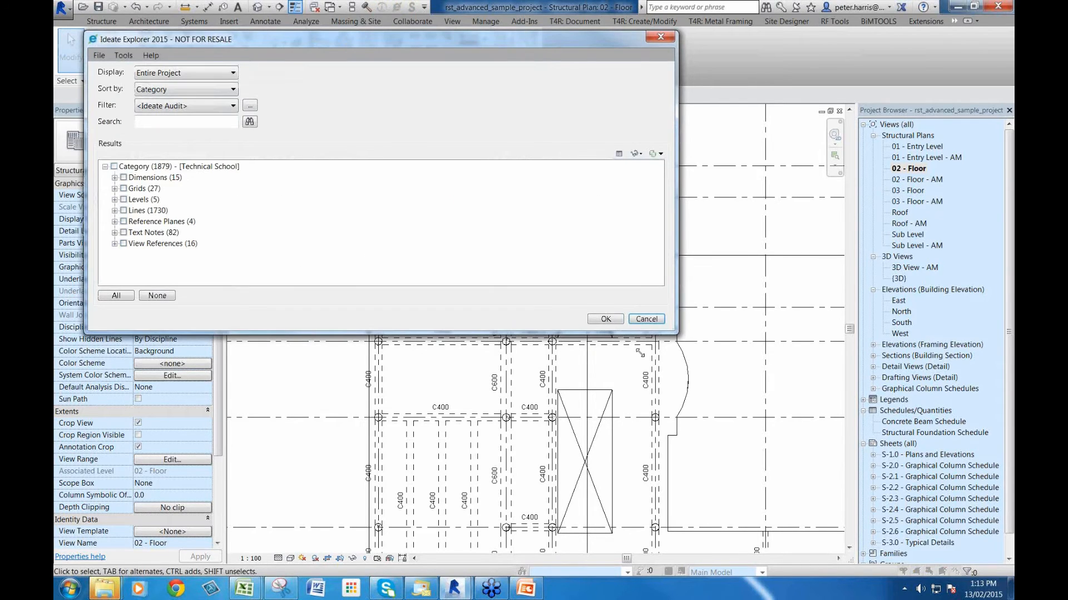
# Narrow and close Ideate Explorer, and check the categories of the elements selected around the bay beside the shaft opening in Filter
pyautogui.moveTo(639, 352); pyautogui.dragTo(405, 387)
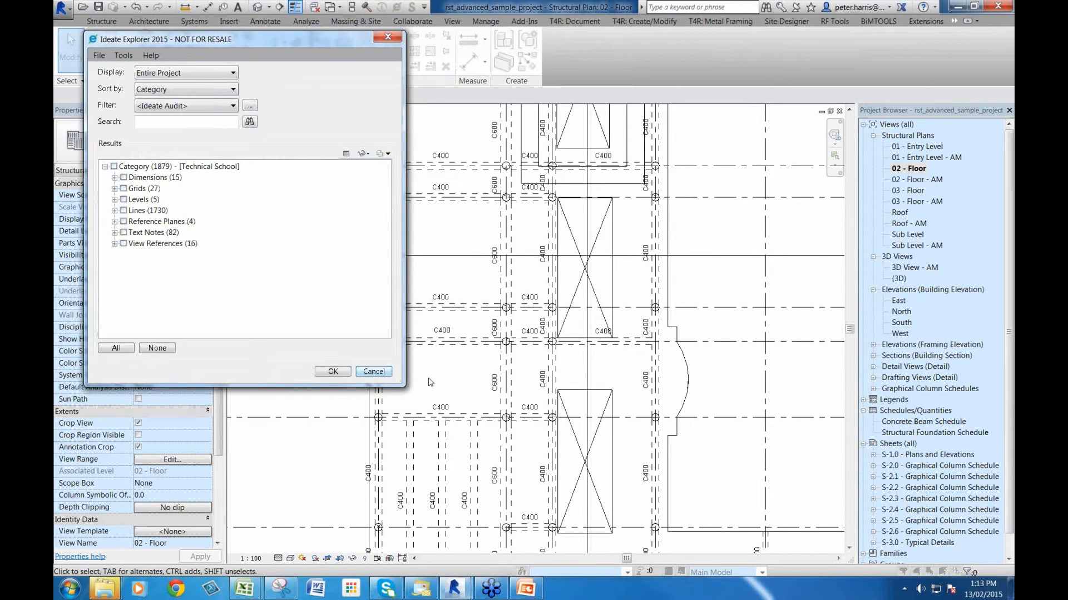
pyautogui.click(375, 371)
pyautogui.moveTo(628, 372); pyautogui.dragTo(522, 310)
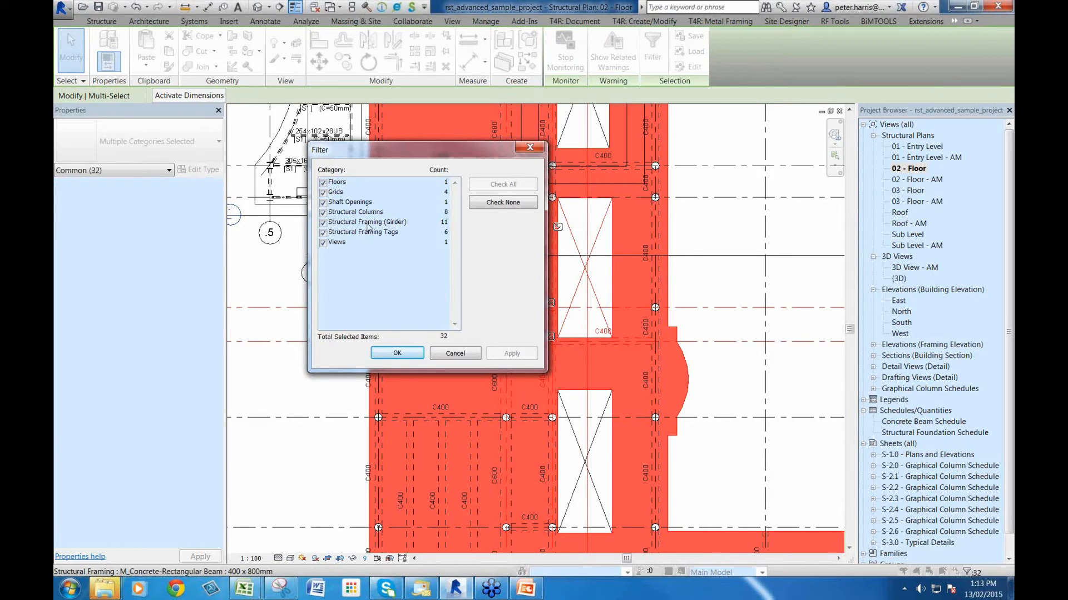
pyautogui.click(459, 355)
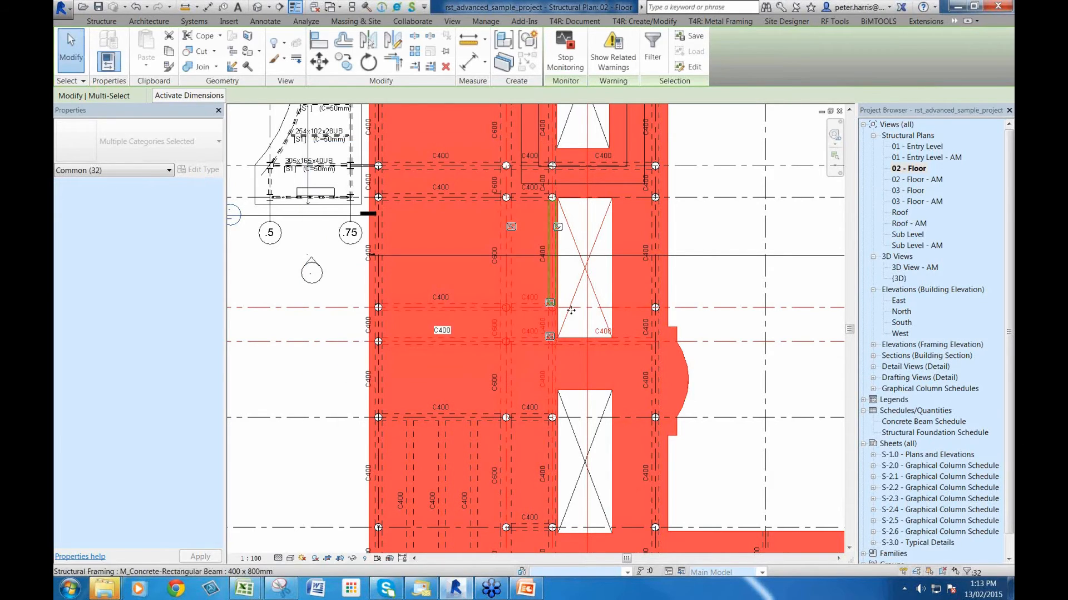
# Open the current selection in Ideate Explorer and expand Structural Framing down to the M_Concrete-Rectangular Beam sizes
pyautogui.click(394, 8)
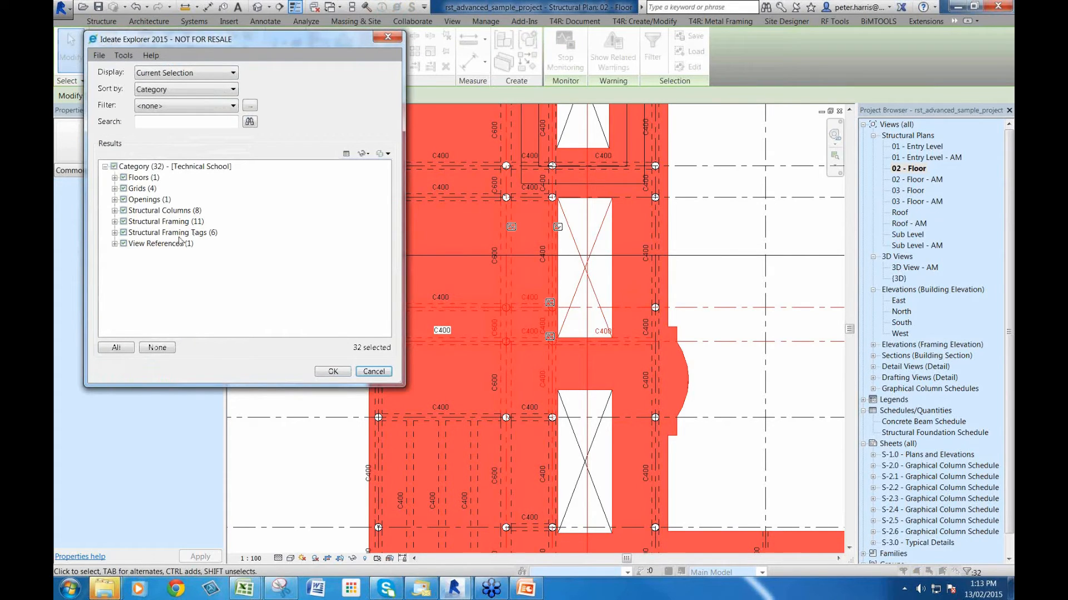
pyautogui.click(115, 222)
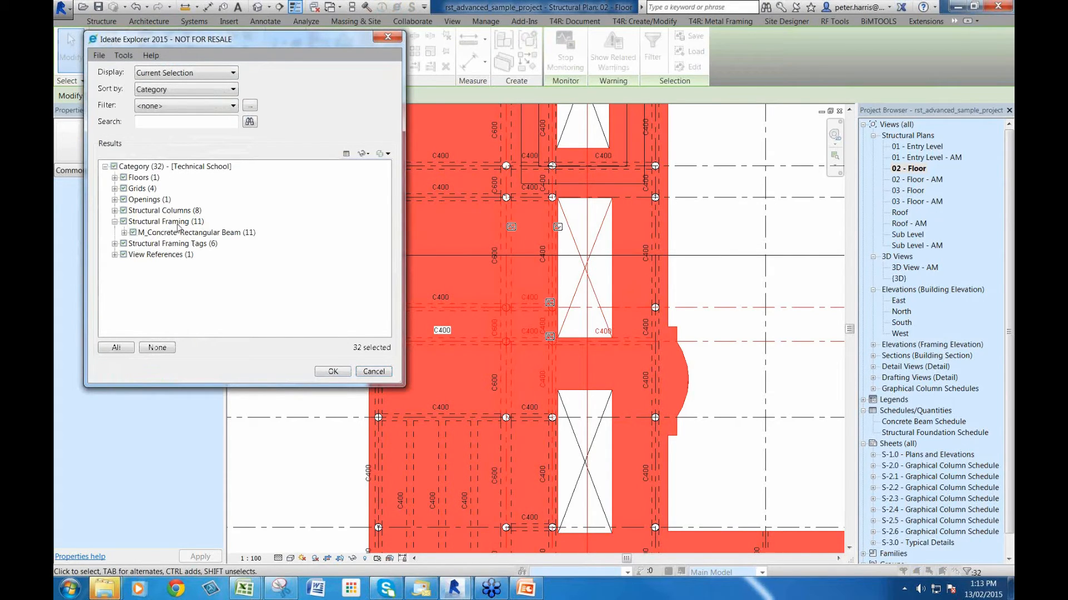
pyautogui.click(124, 232)
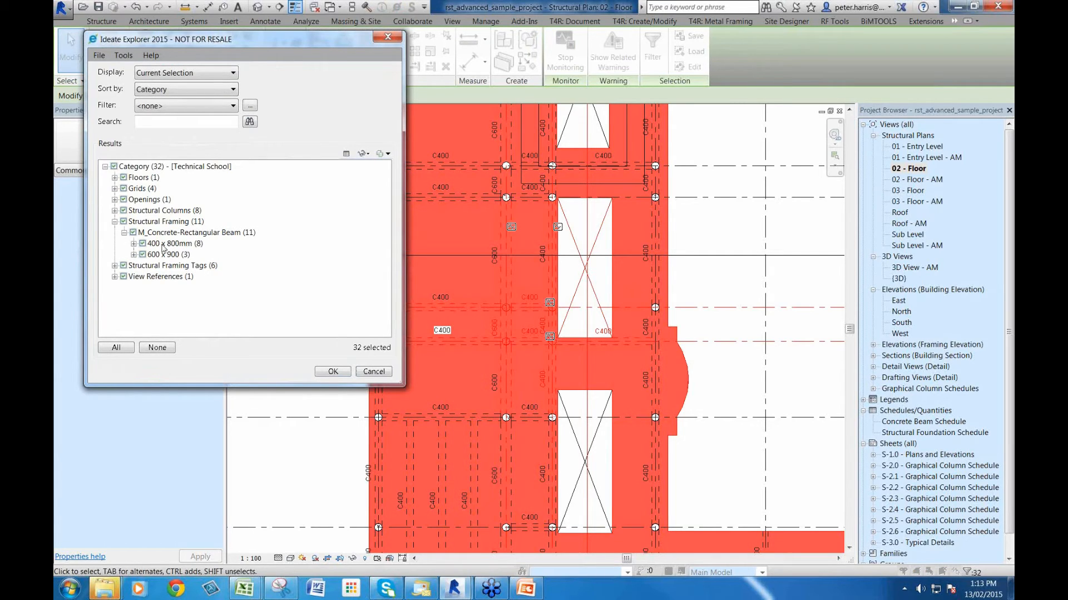
pyautogui.press('ctrl')
pyautogui.press('Escape')
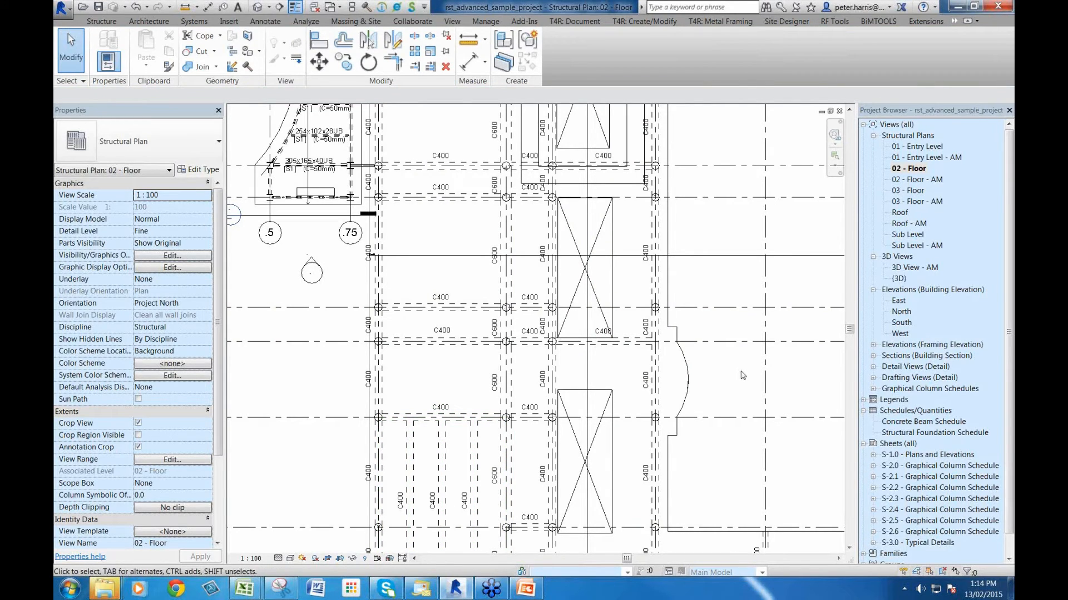
# List the entire project in Ideate Explorer and locate the C400 note by checking it under the 3mm text notes
pyautogui.click(397, 10)
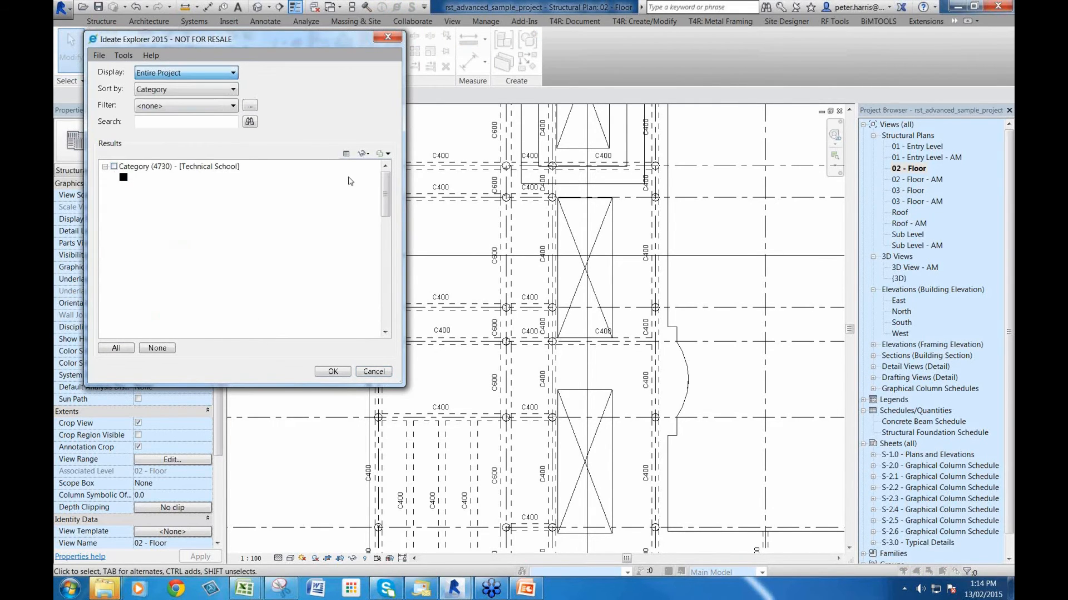
pyautogui.moveTo(386, 203); pyautogui.dragTo(391, 306)
pyautogui.click(115, 276)
pyautogui.click(125, 287)
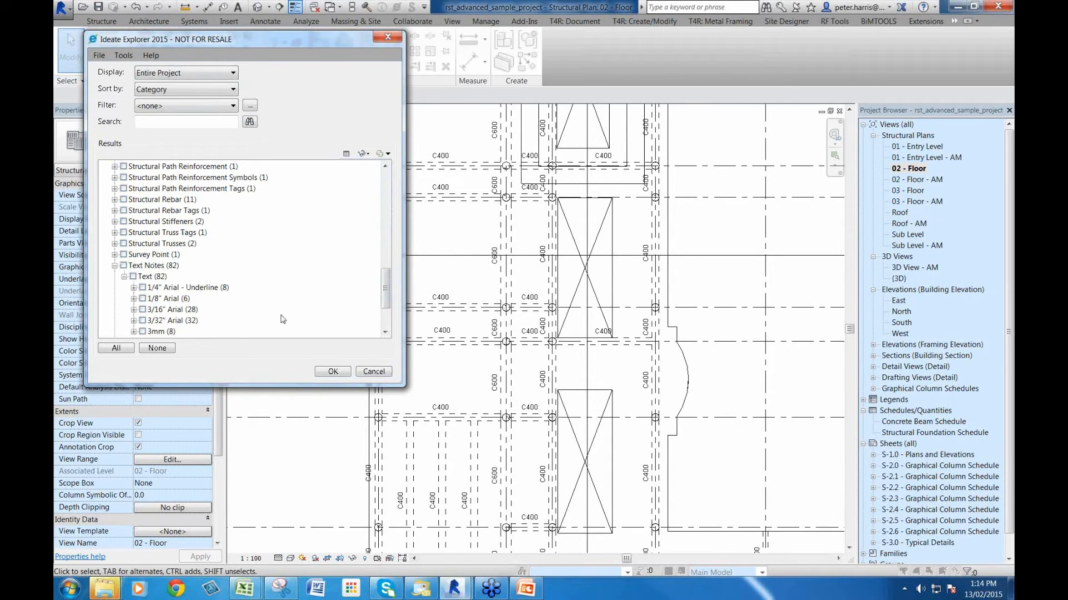
pyautogui.moveTo(385, 298); pyautogui.dragTo(384, 308)
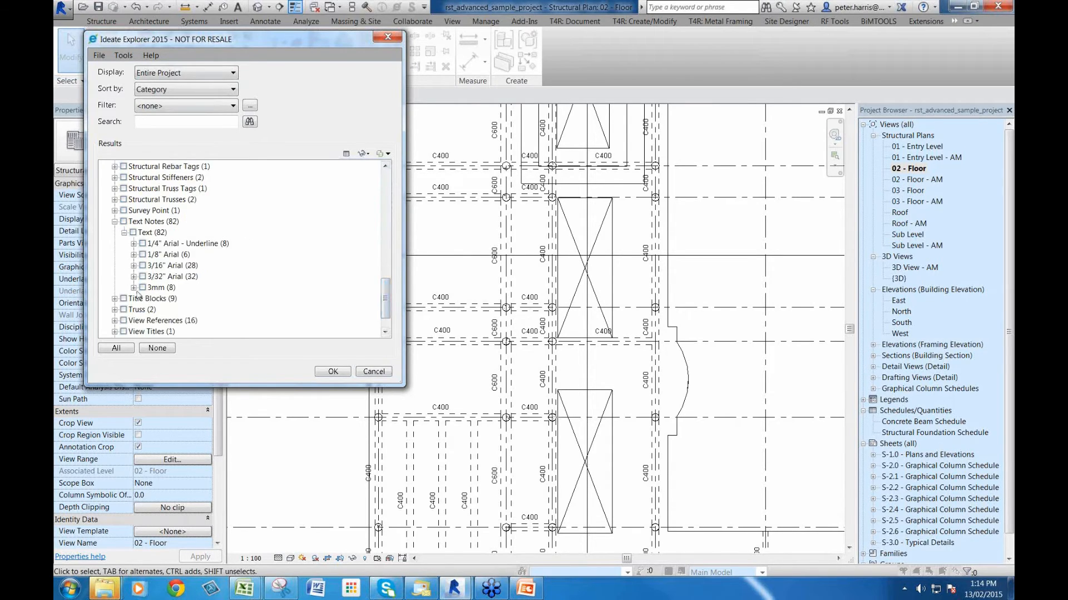
pyautogui.click(133, 287)
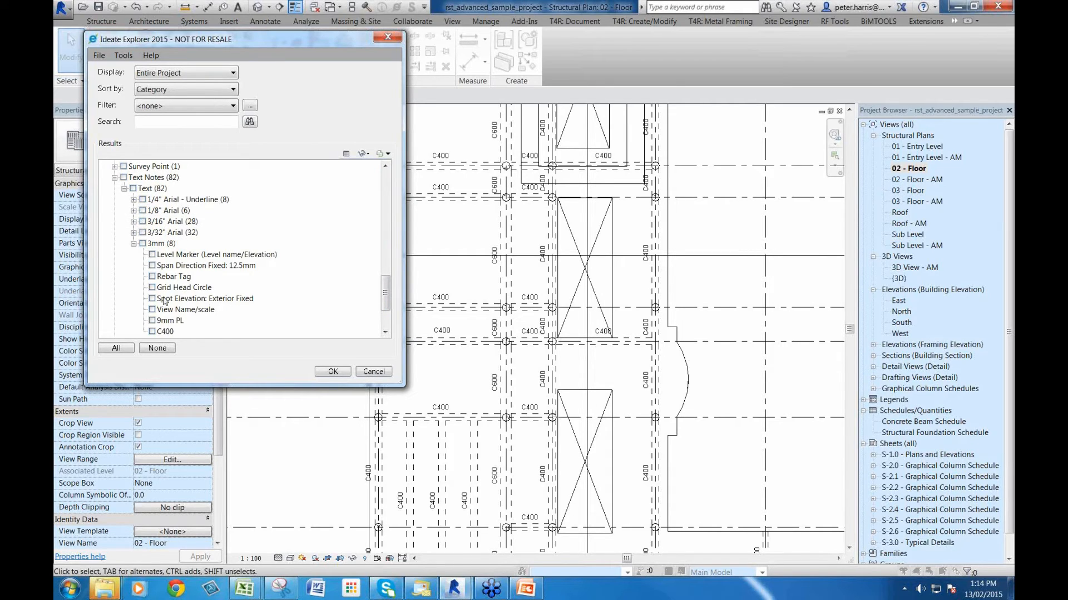
pyautogui.scroll(-2, 217, 309)
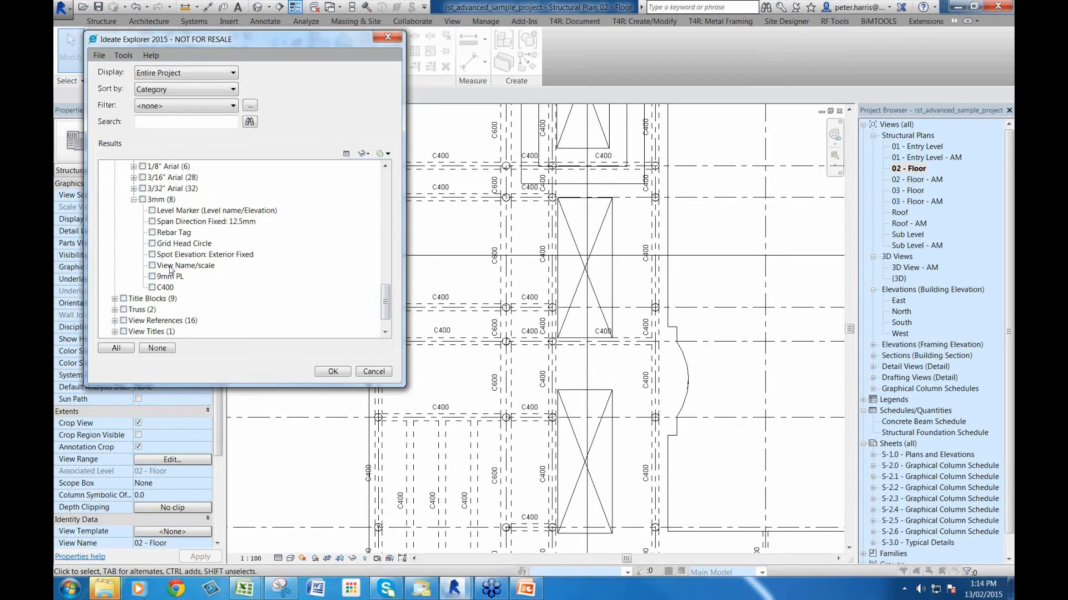
pyautogui.click(152, 288)
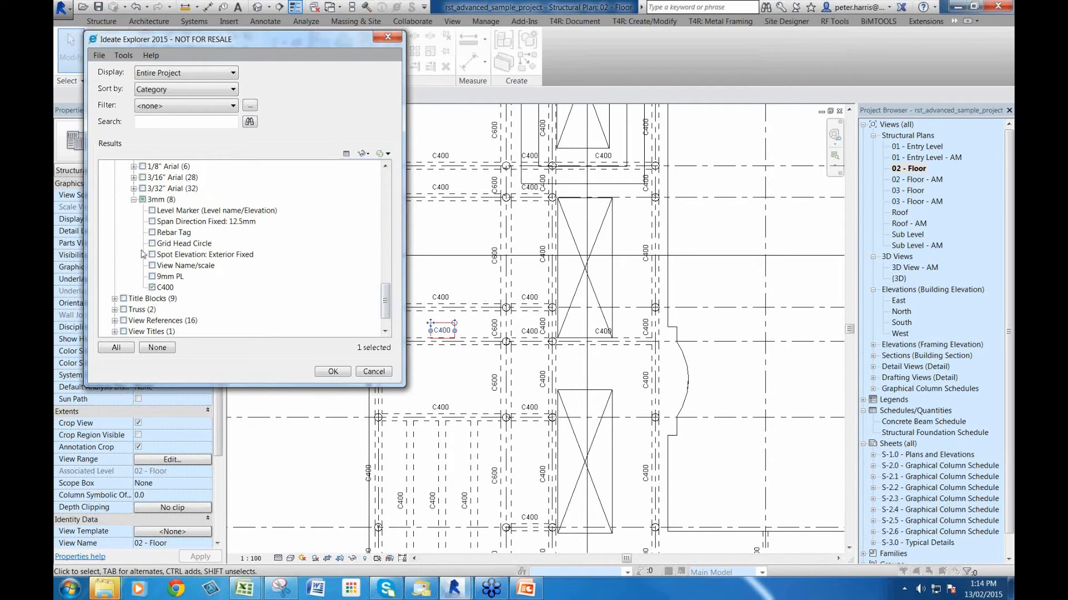
# Isolate the category of the checked C400 text note in the 02 - Floor plan
pyautogui.rightClick(164, 291)
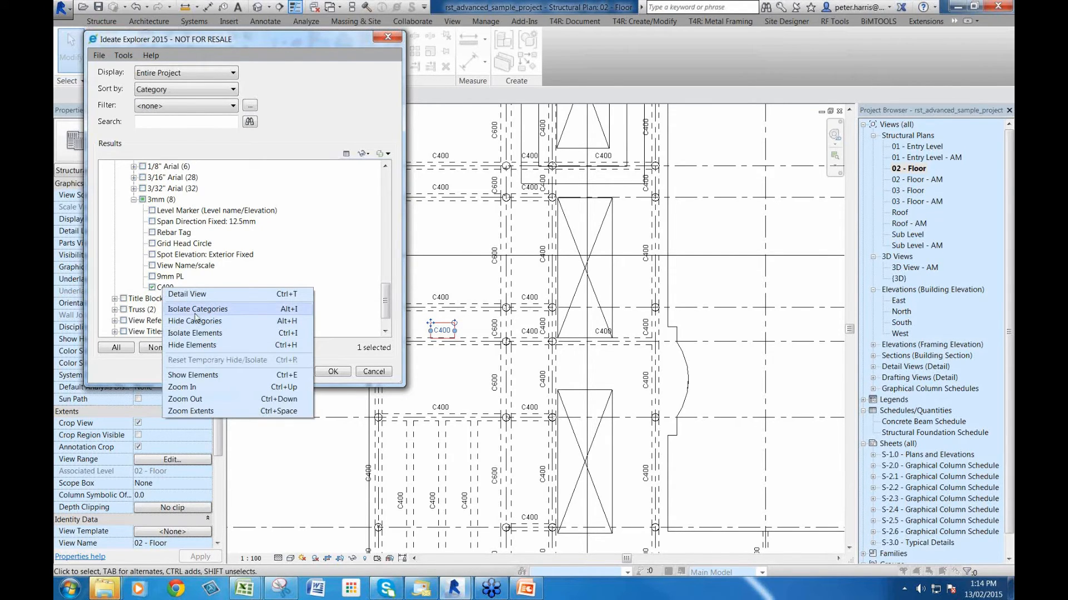
pyautogui.click(196, 312)
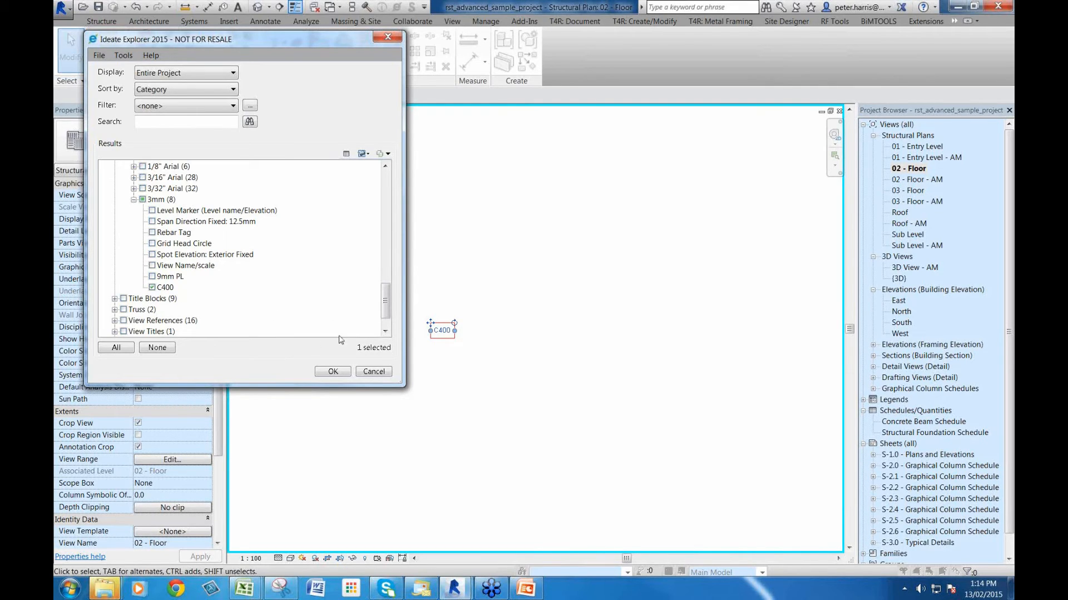
pyautogui.click(363, 153)
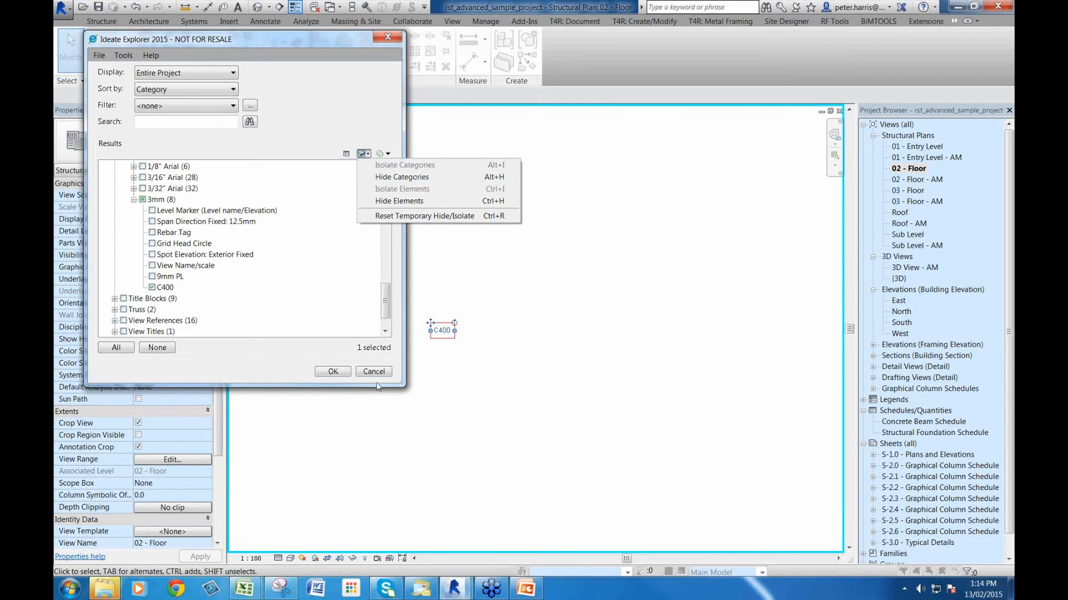
# Examine the C400 note in Detail View, open its Excel Workbook export and cancel it, and close Ideate Explorer
pyautogui.click(352, 155)
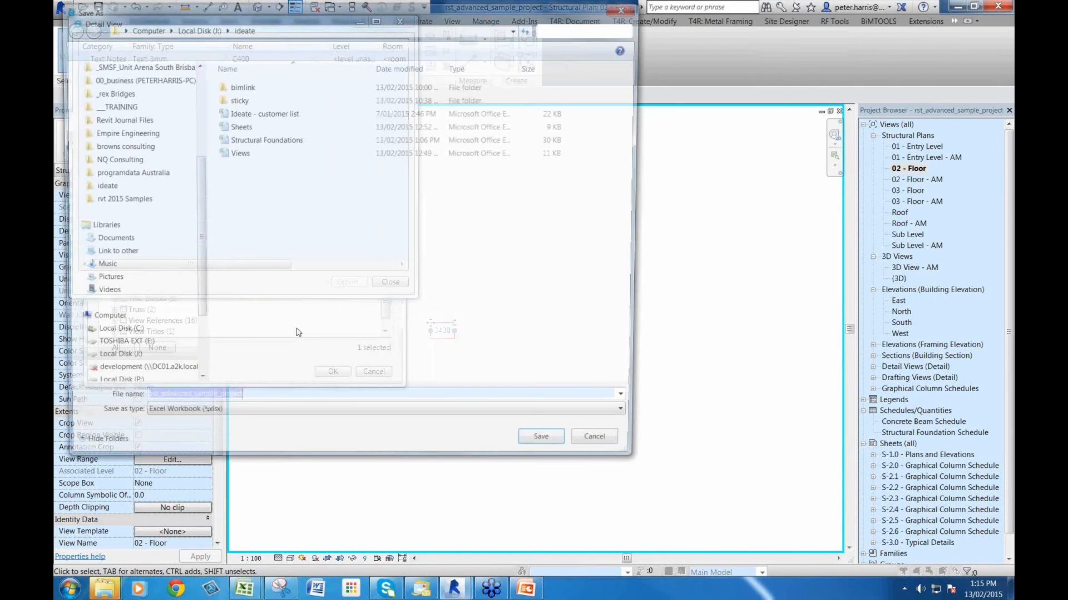
pyautogui.click(613, 455)
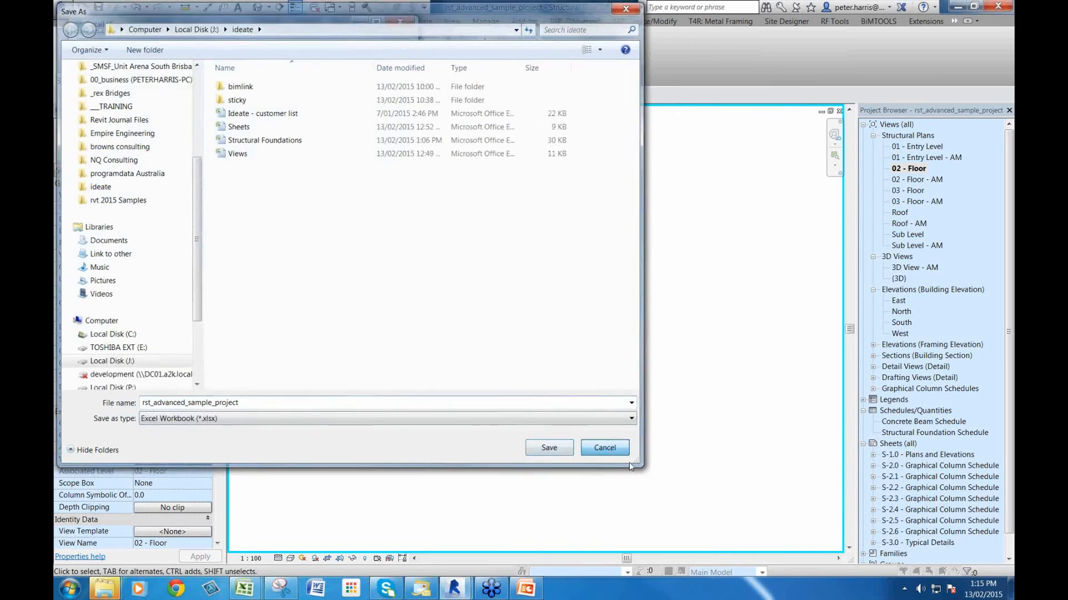
pyautogui.scroll(-1, 388, 315)
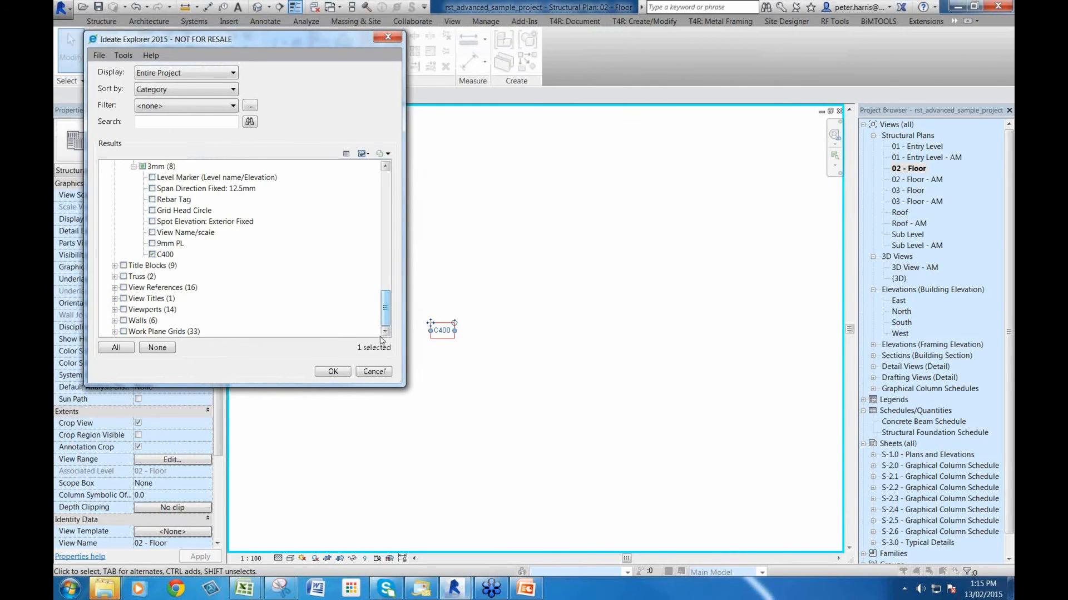
pyautogui.click(344, 155)
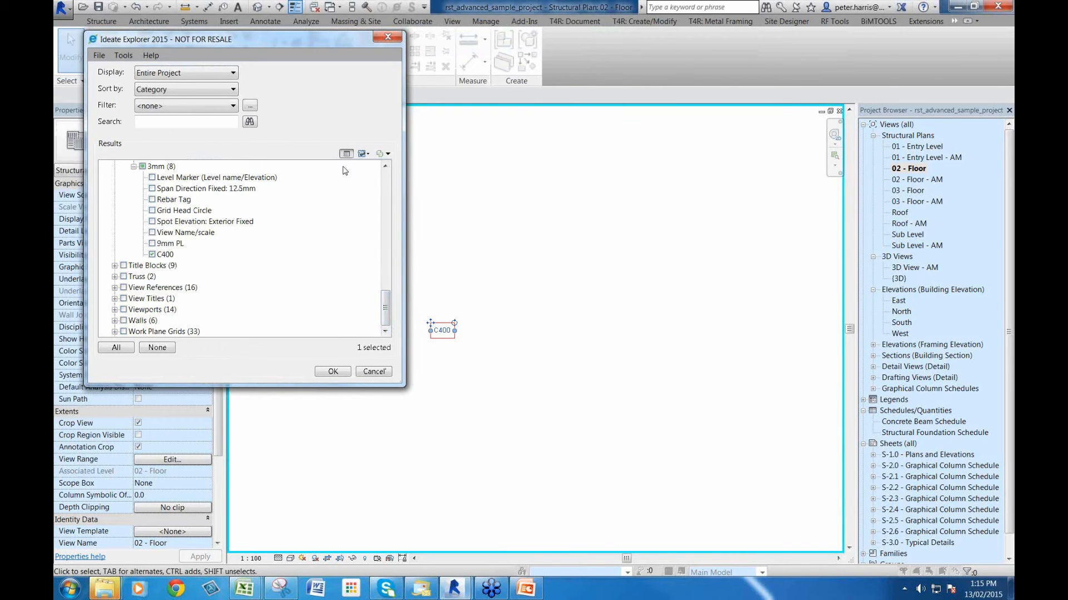
pyautogui.moveTo(452, 194); pyautogui.dragTo(777, 201)
pyautogui.click(749, 282)
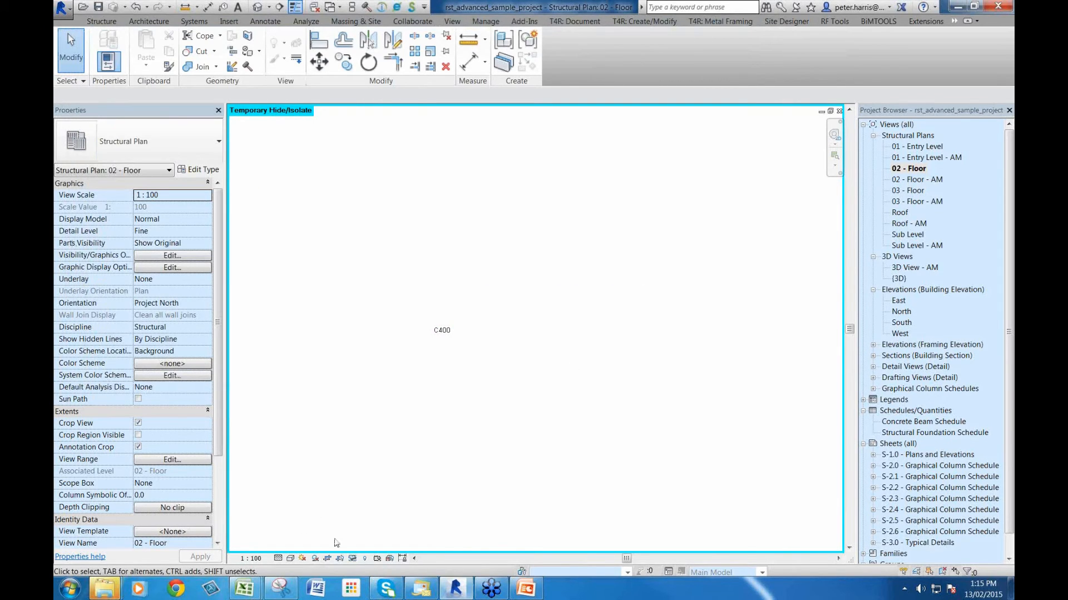
# Reset the temporary hide/isolate in the 02 - Floor plan
pyautogui.click(353, 559)
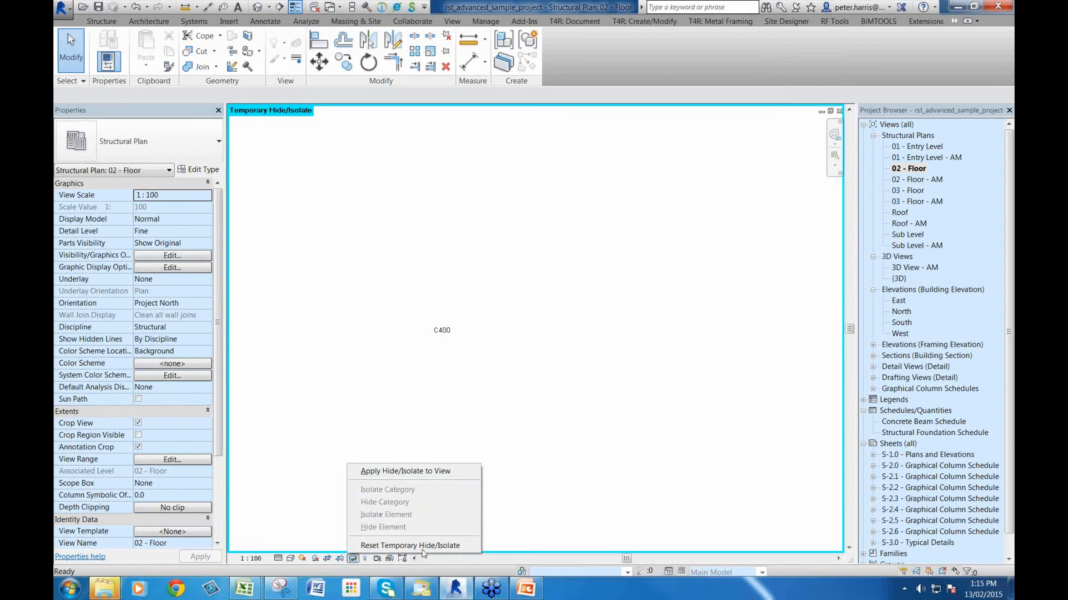
pyautogui.click(421, 546)
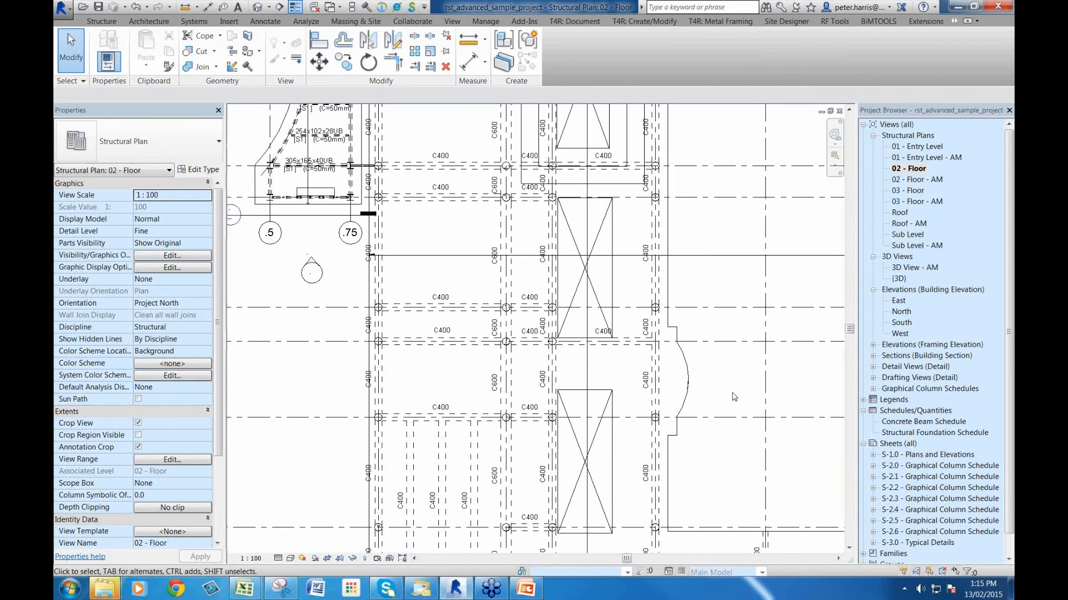
pyautogui.scroll(-1, 734, 397)
pyautogui.moveTo(789, 442); pyautogui.dragTo(755, 423, button='middle')
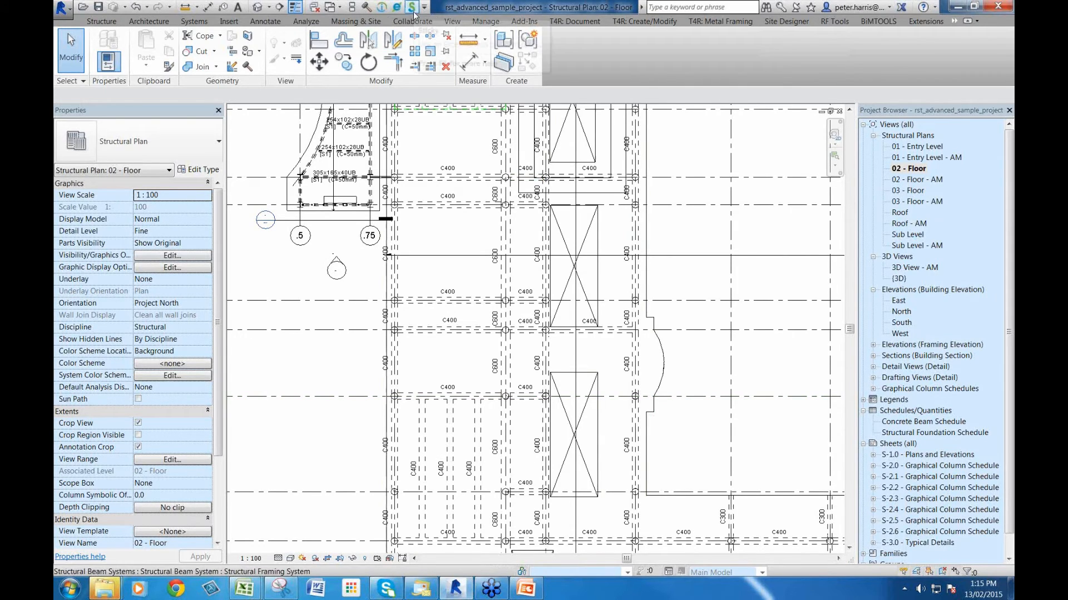
# Create a new sheet with the A1 metric titleblock
pyautogui.rightClick(891, 445)
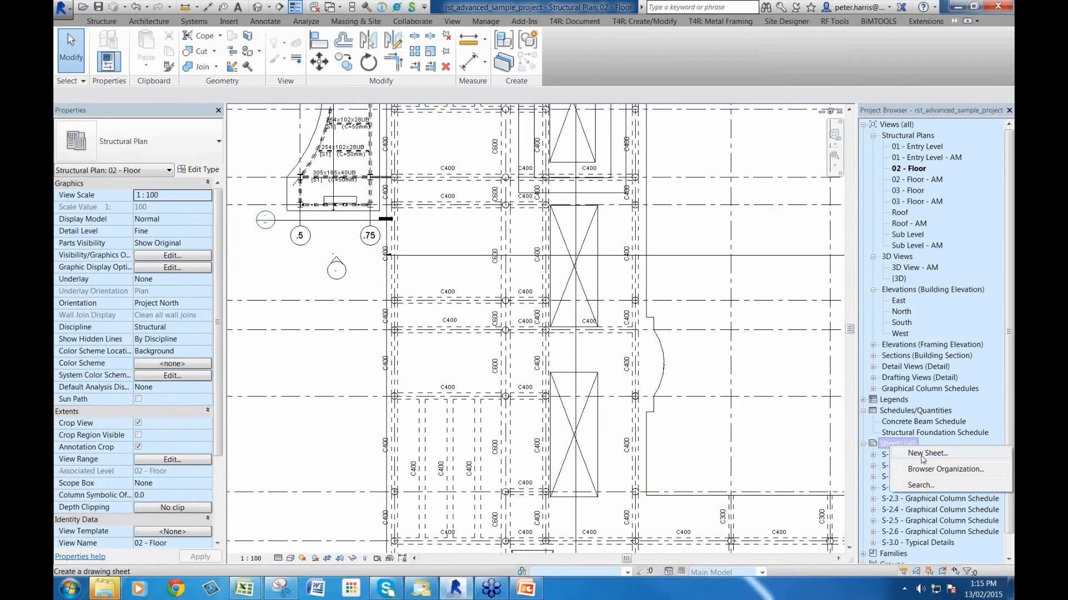
pyautogui.click(928, 454)
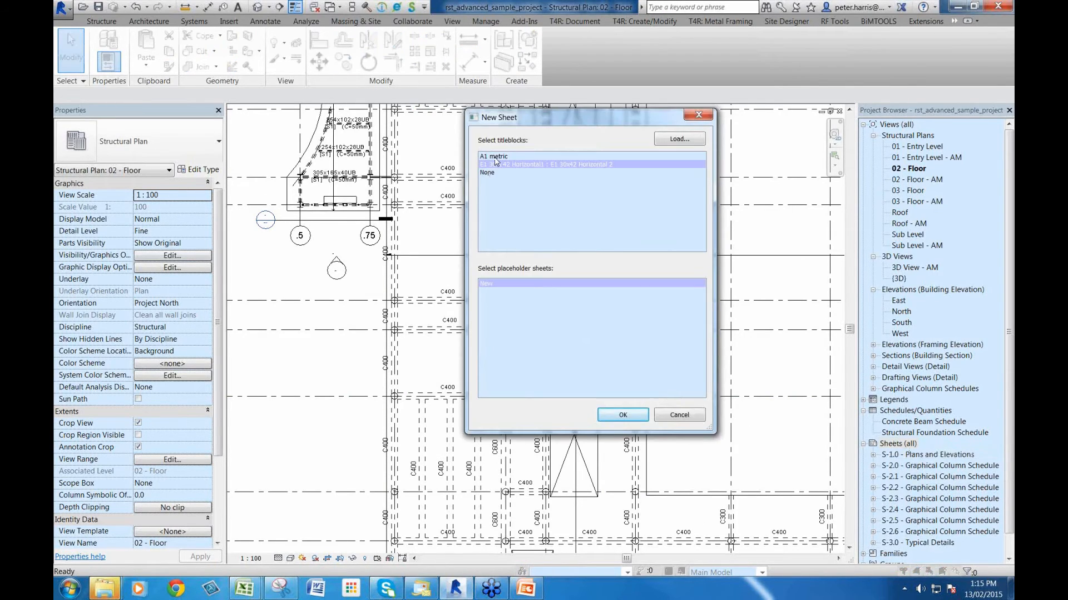
pyautogui.click(630, 414)
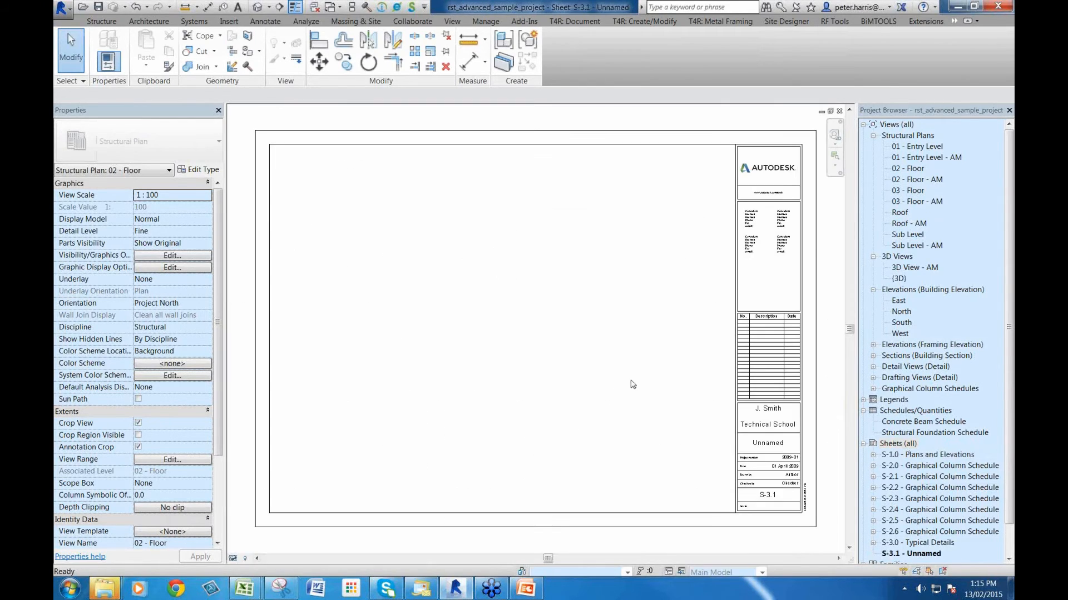
pyautogui.scroll(-5, 512, 289)
pyautogui.scroll(5, 529, 409)
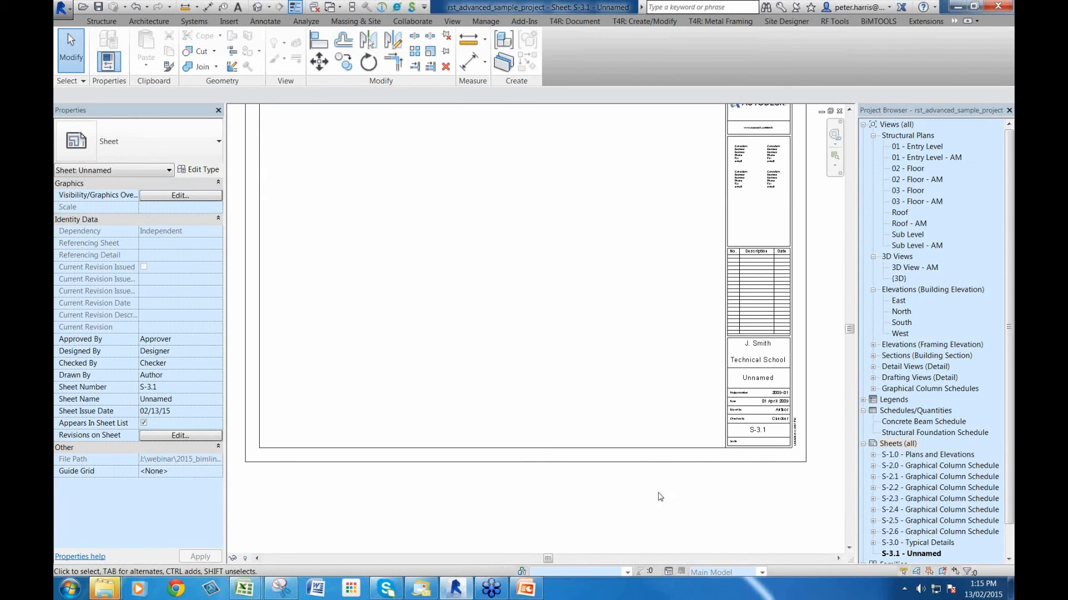
pyautogui.scroll(-2, 557, 488)
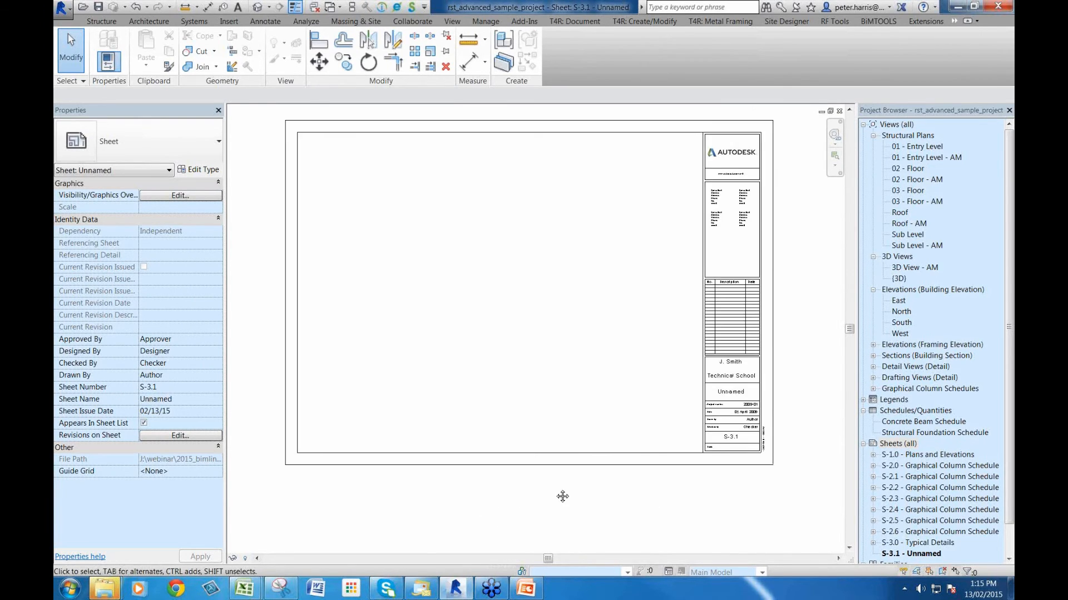
pyautogui.scroll(2, 445, 405)
pyautogui.scroll(-3, 461, 417)
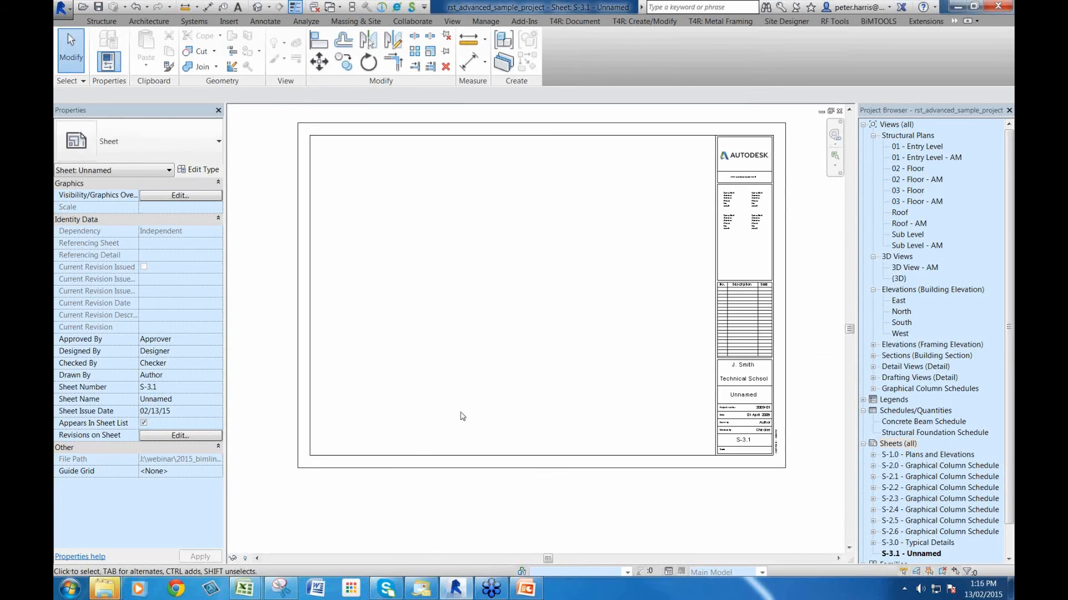
# Switch to the ISB-Column_Schedule workbook in Excel and examine its column marks, sizes and reinforcement from the basements to the upper floors
pyautogui.click(260, 592)
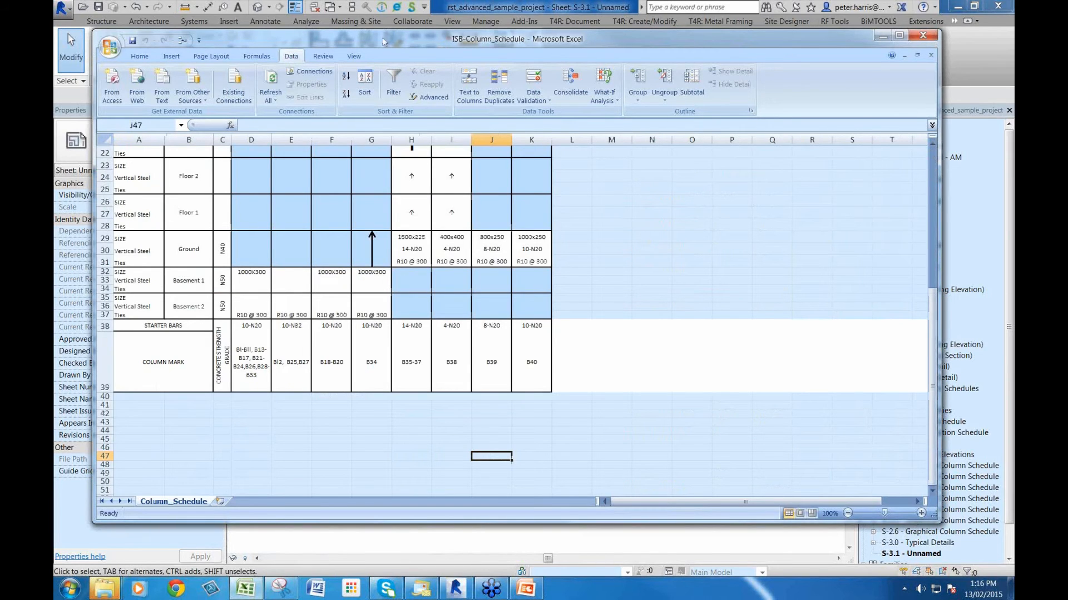
pyautogui.moveTo(429, 42); pyautogui.dragTo(510, 52)
pyautogui.click(336, 370)
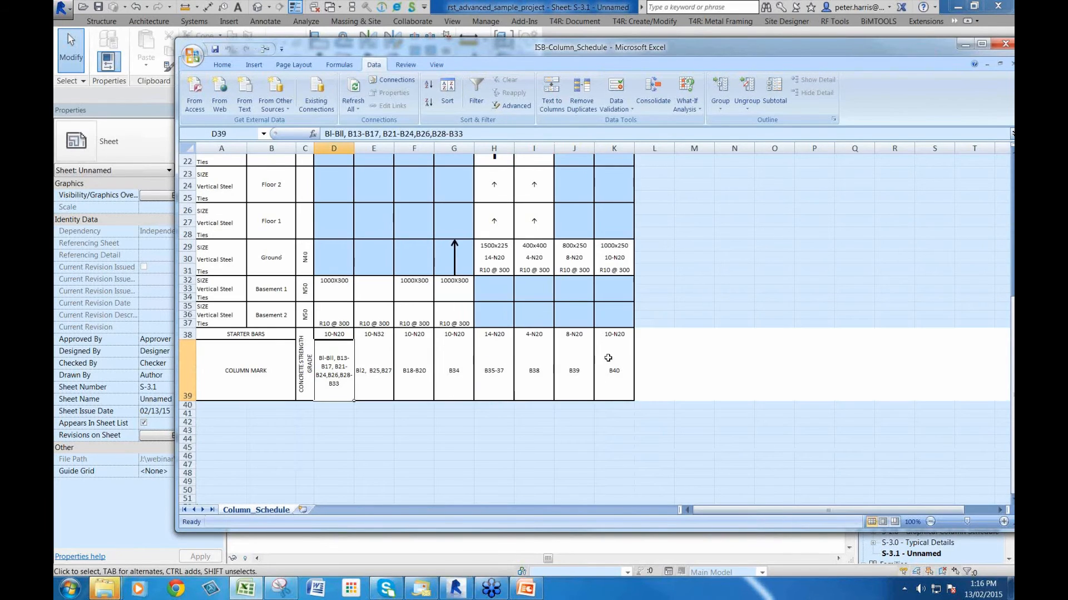
pyautogui.click(494, 258)
pyautogui.click(494, 245)
pyautogui.scroll(4, 495, 235)
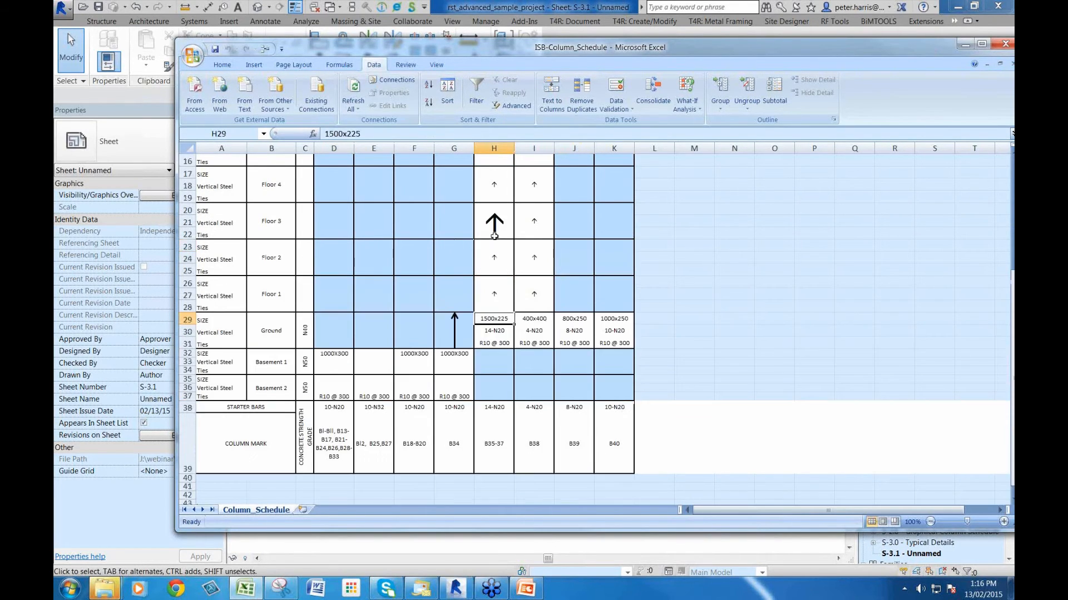
pyautogui.scroll(3, 574, 282)
pyautogui.scroll(-8, 575, 283)
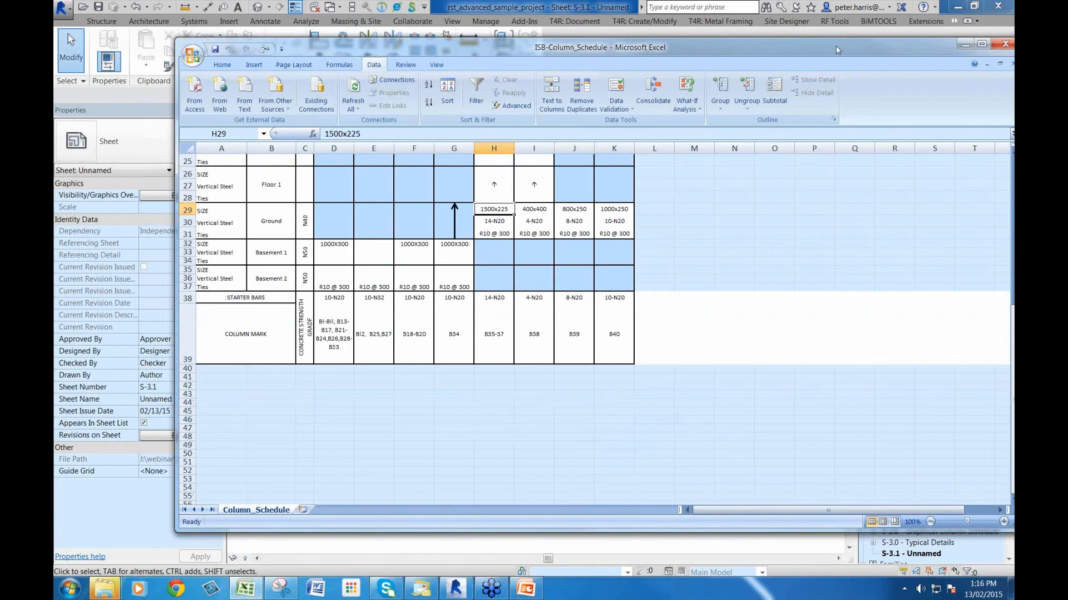
pyautogui.moveTo(836, 50); pyautogui.dragTo(791, 45)
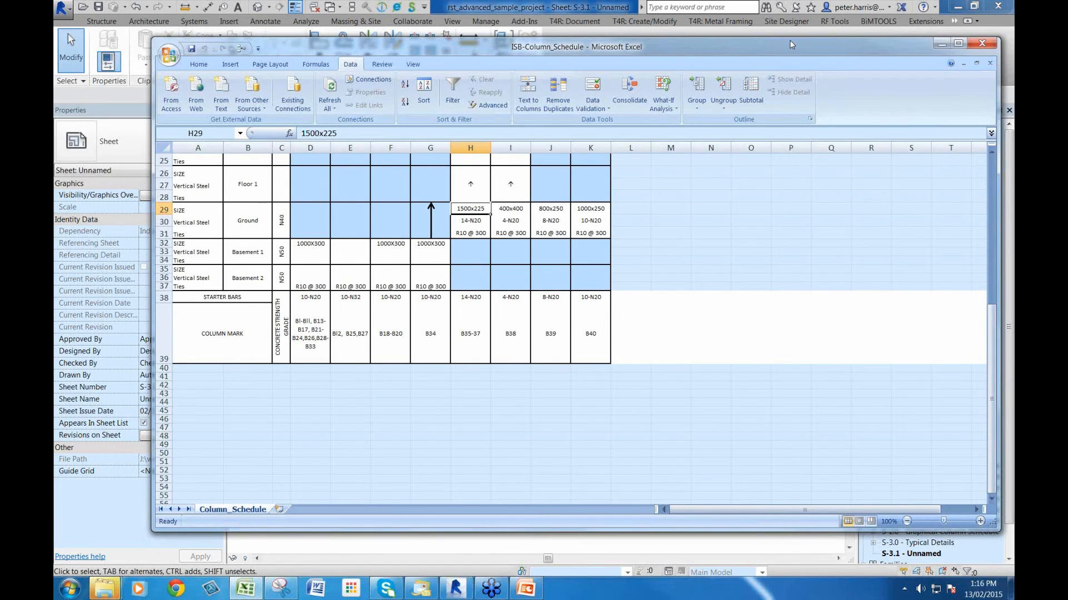
# Switch back to Revit, start a new sticky in Ideate Sticky and browse for its Excel file in Ideate Software 2015's Ideate Sticky Samples folder
pyautogui.moveTo(790, 42); pyautogui.dragTo(720, 52)
pyautogui.click(412, 7)
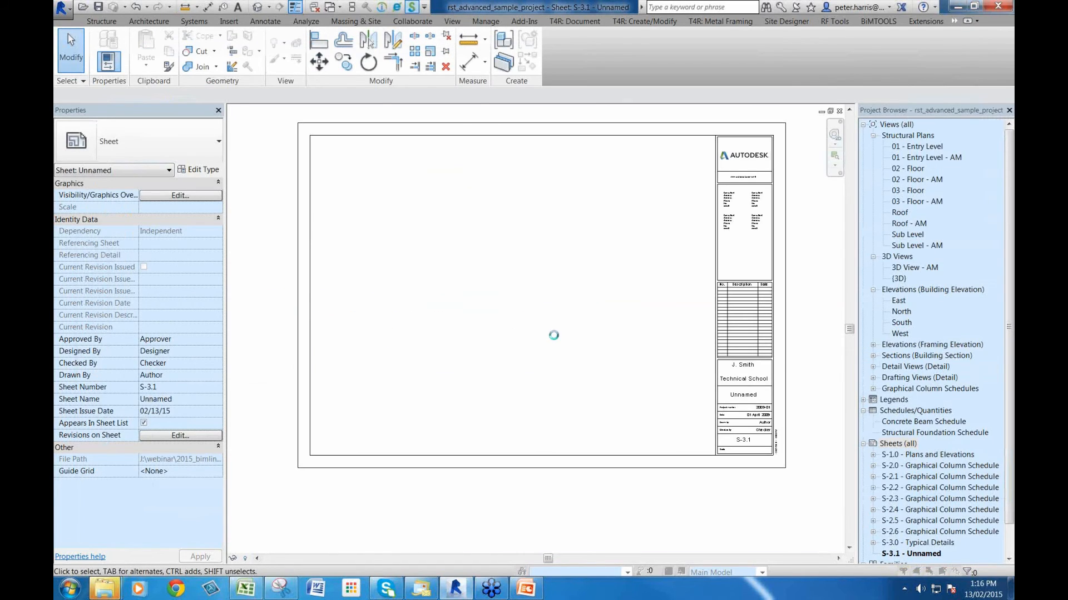
pyautogui.click(295, 354)
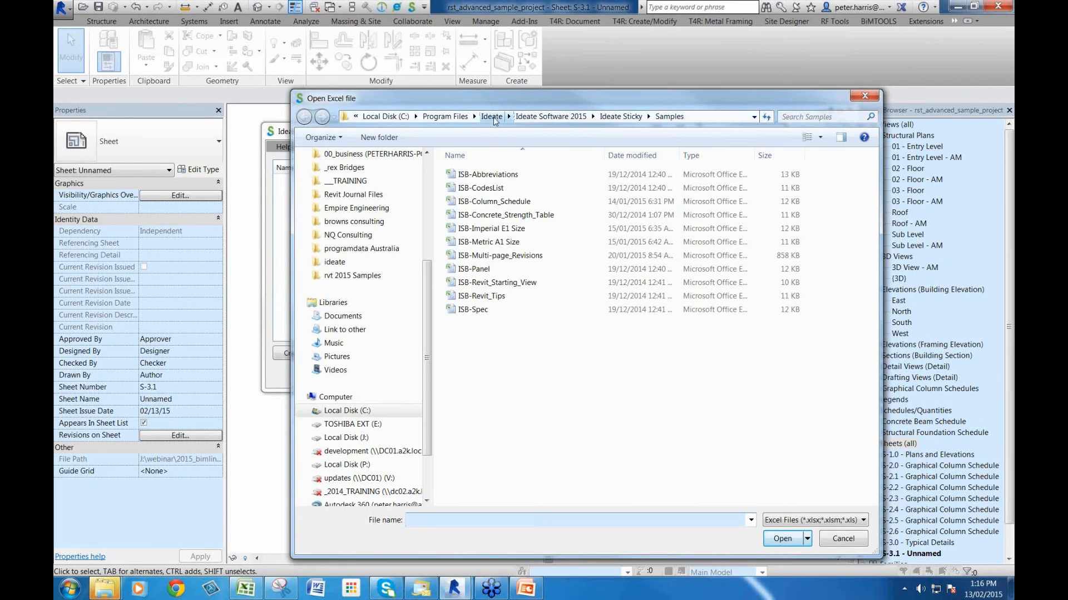
pyautogui.click(491, 117)
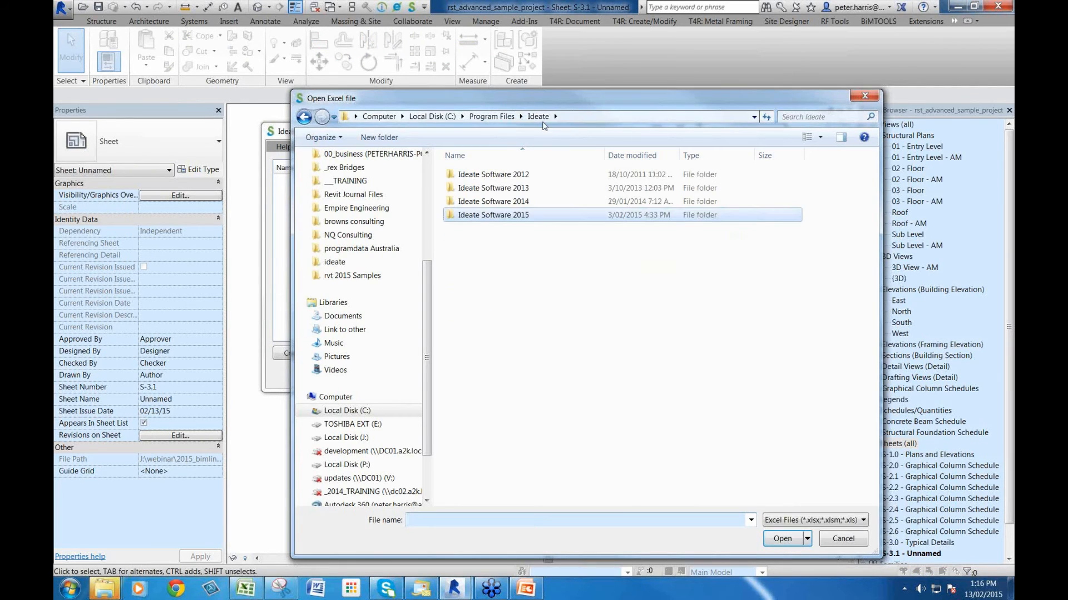
pyautogui.doubleClick(517, 215)
pyautogui.doubleClick(598, 199)
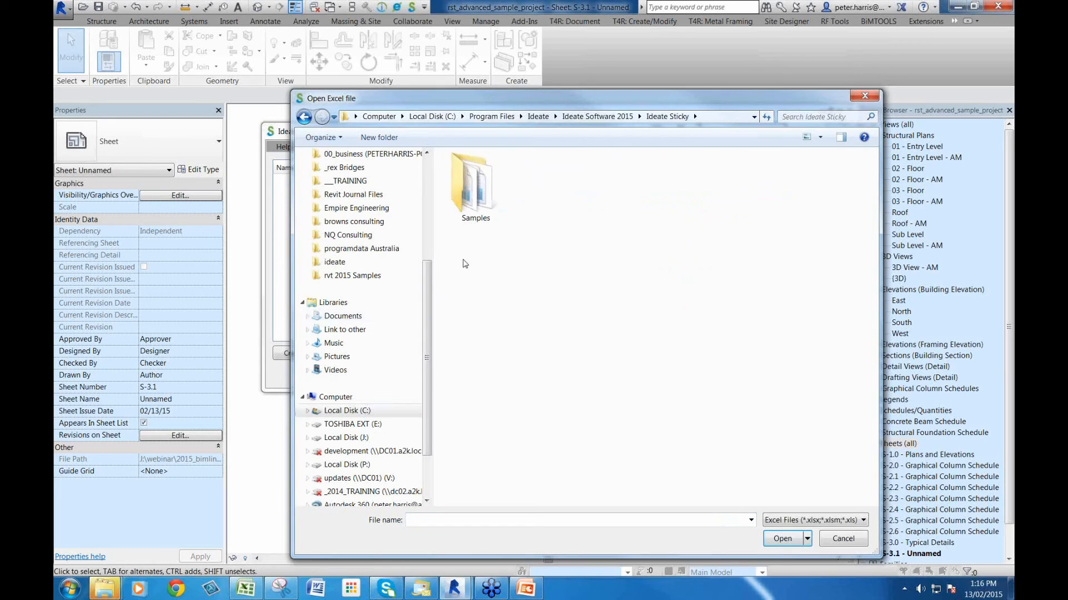
pyautogui.doubleClick(474, 223)
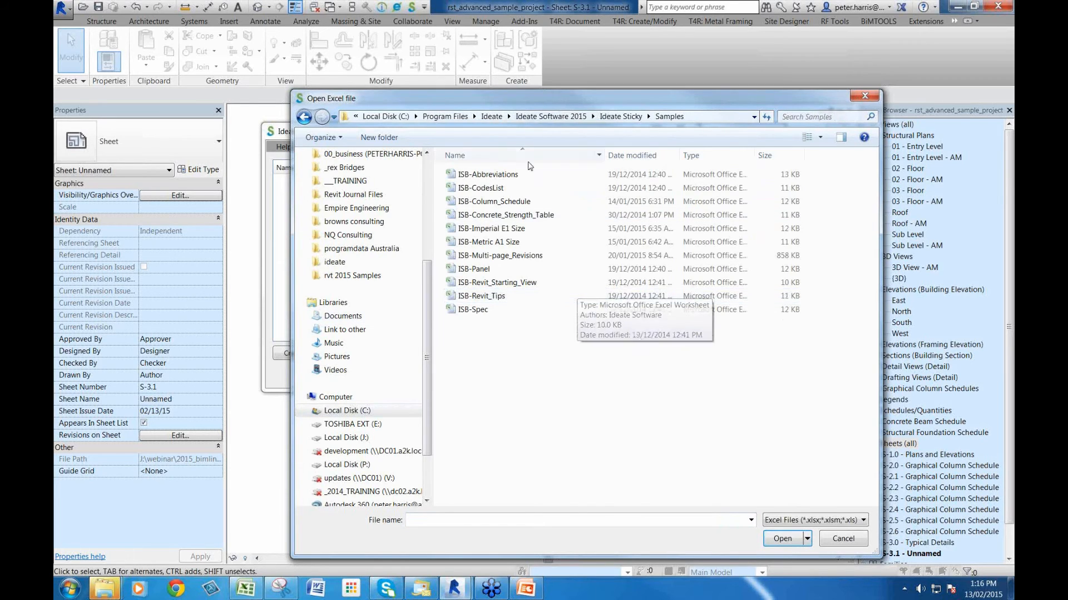
# Switch to Excel and save a copy of the ISB-Column_Schedule workbook to the Desktop under the same name
pyautogui.click(247, 590)
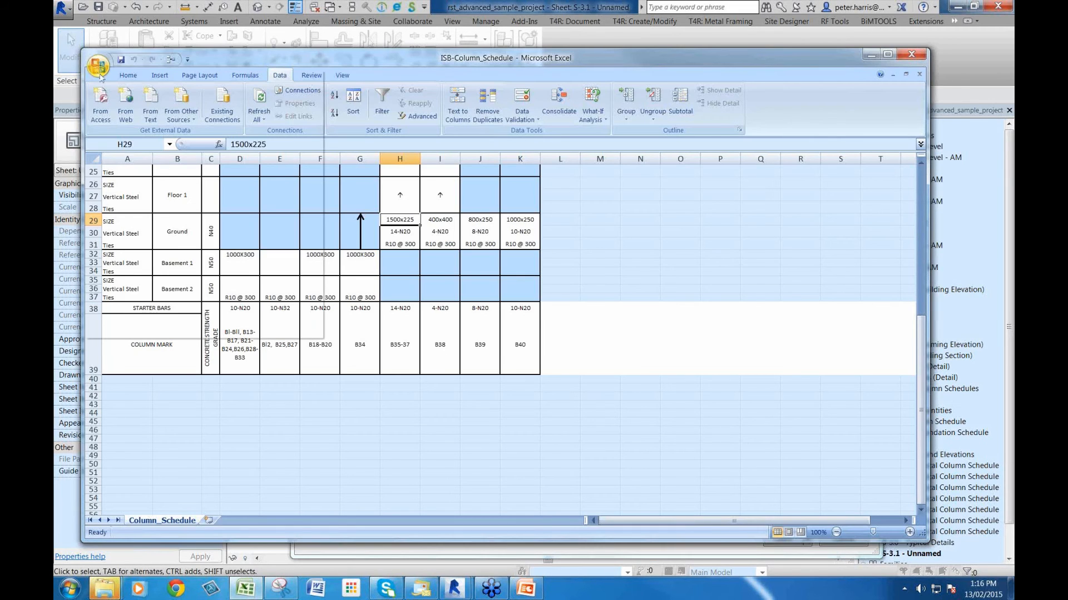
pyautogui.click(100, 75)
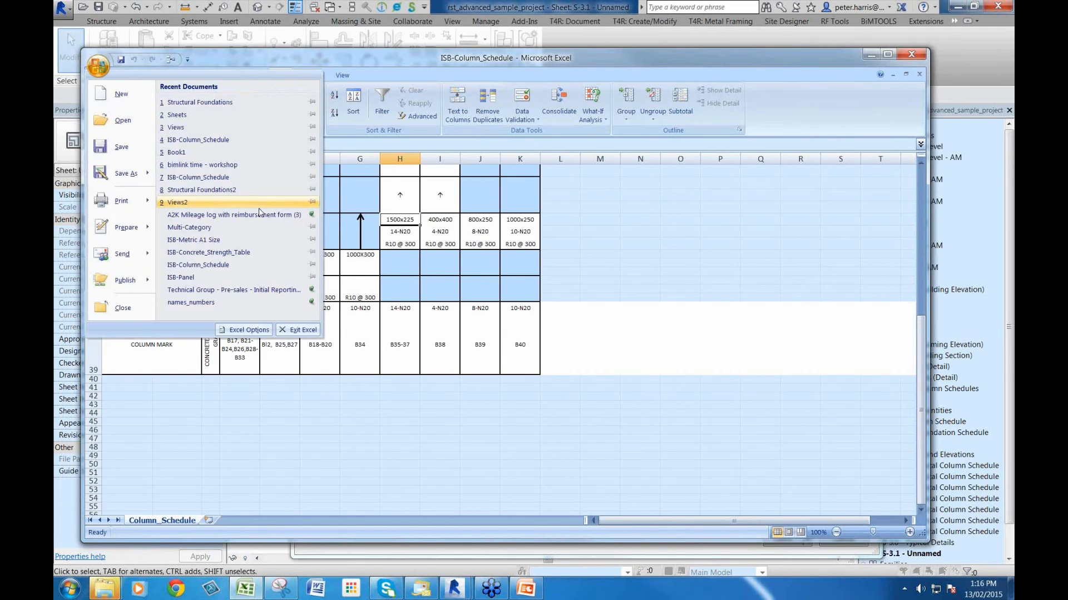
pyautogui.click(133, 181)
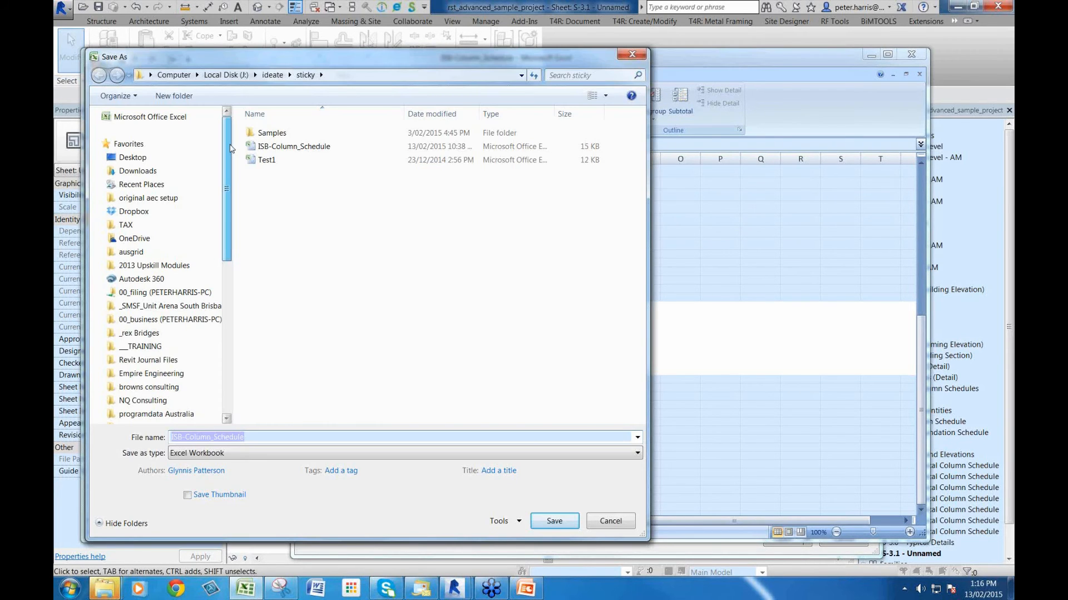
pyautogui.press('Return')
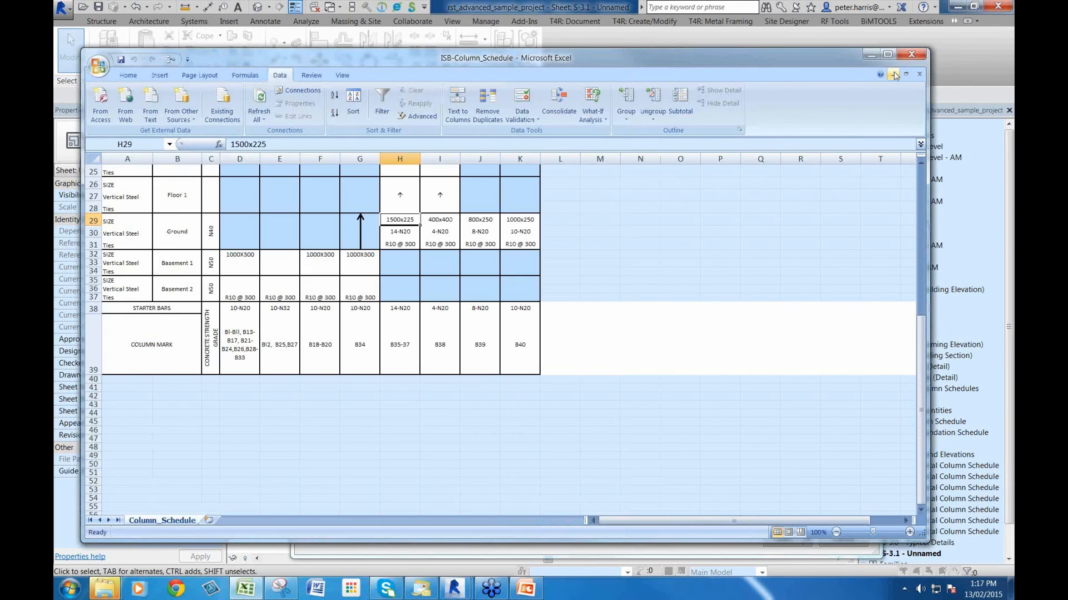
pyautogui.click(855, 33)
# Create a sticky from the Column_Schedule worksheet of the Desktop's ISB-Column_Schedule workbook and close Ideate Sticky
pyautogui.moveTo(429, 310); pyautogui.dragTo(426, 202)
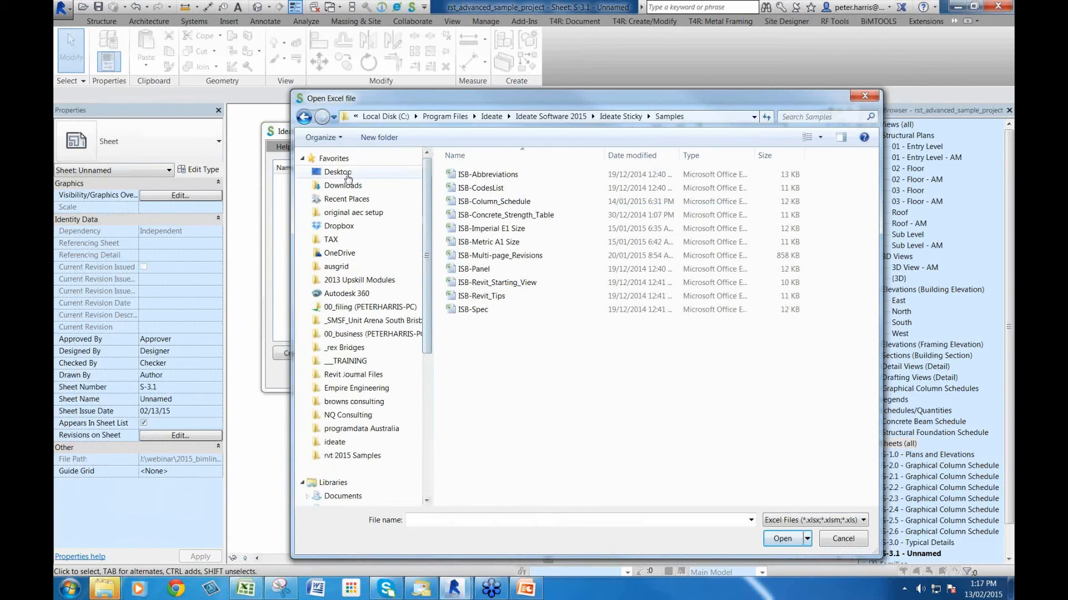
pyautogui.click(347, 176)
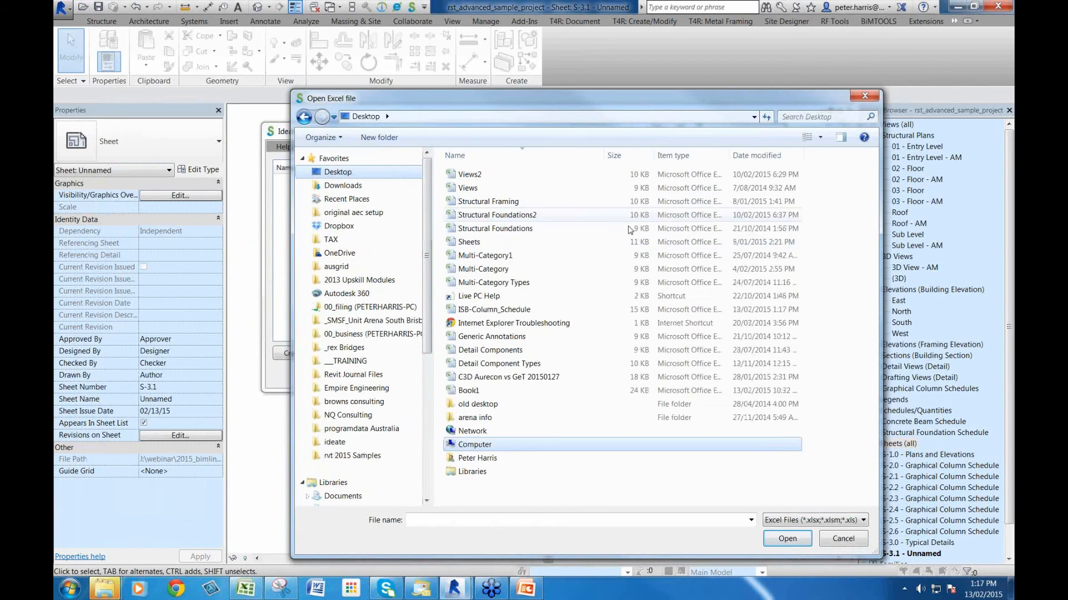
pyautogui.click(759, 156)
pyautogui.click(512, 174)
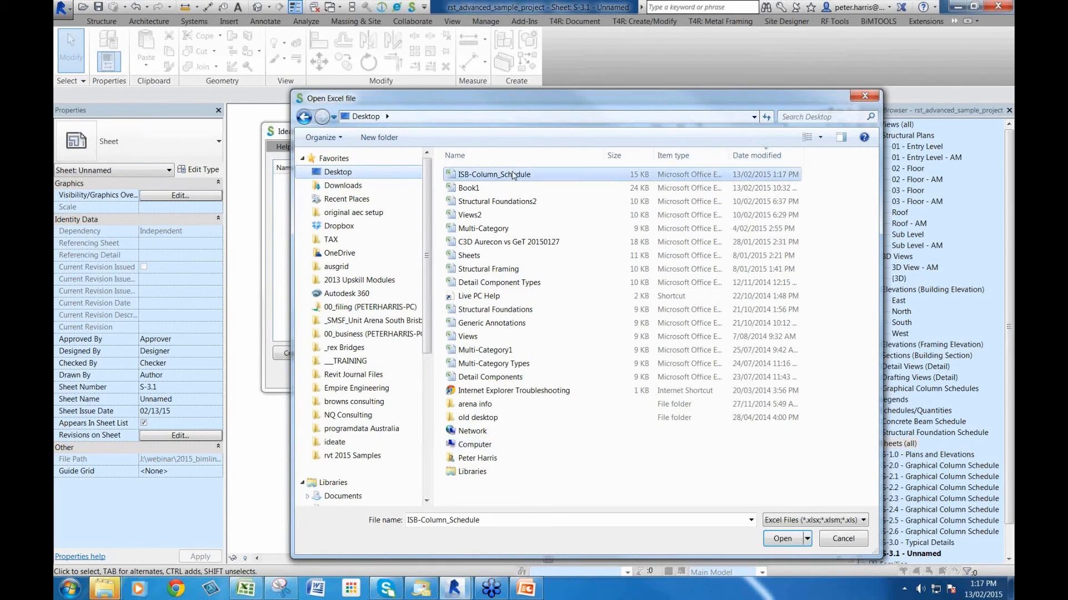
pyautogui.click(790, 540)
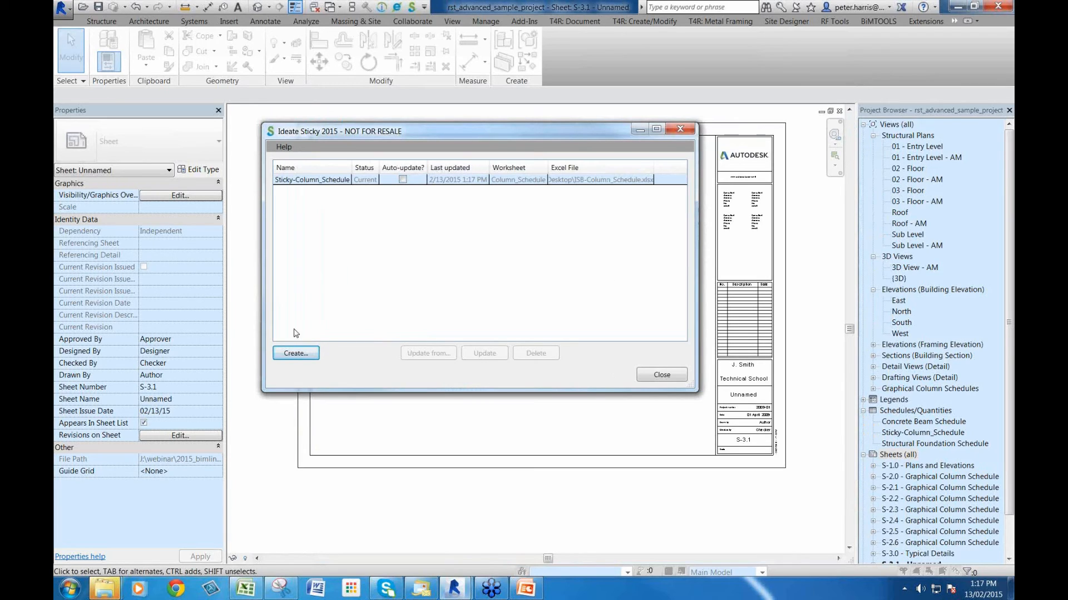
pyautogui.click(311, 354)
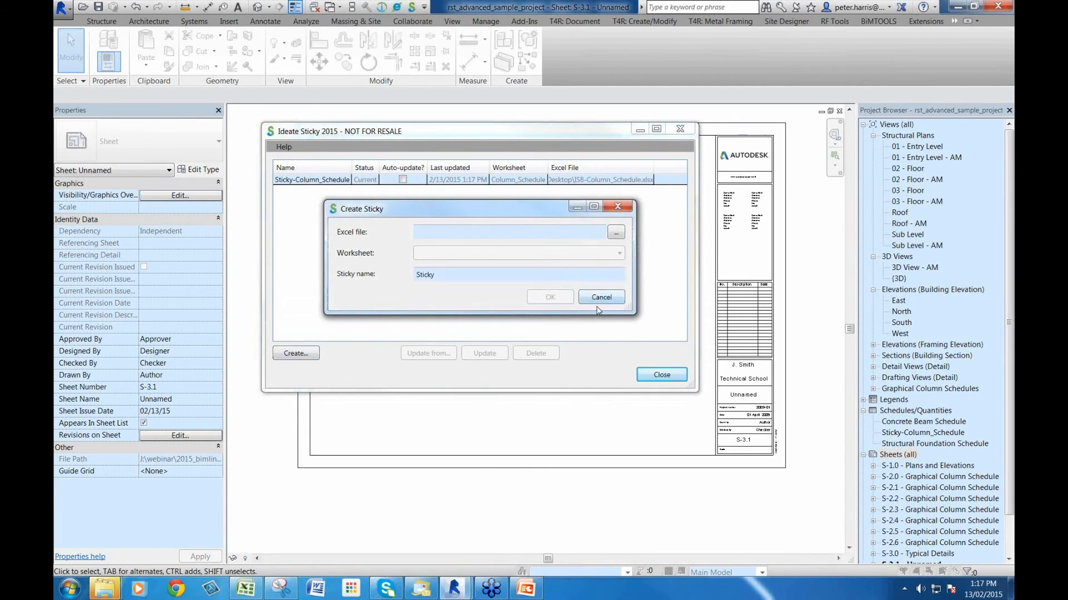
pyautogui.click(588, 298)
pyautogui.click(662, 375)
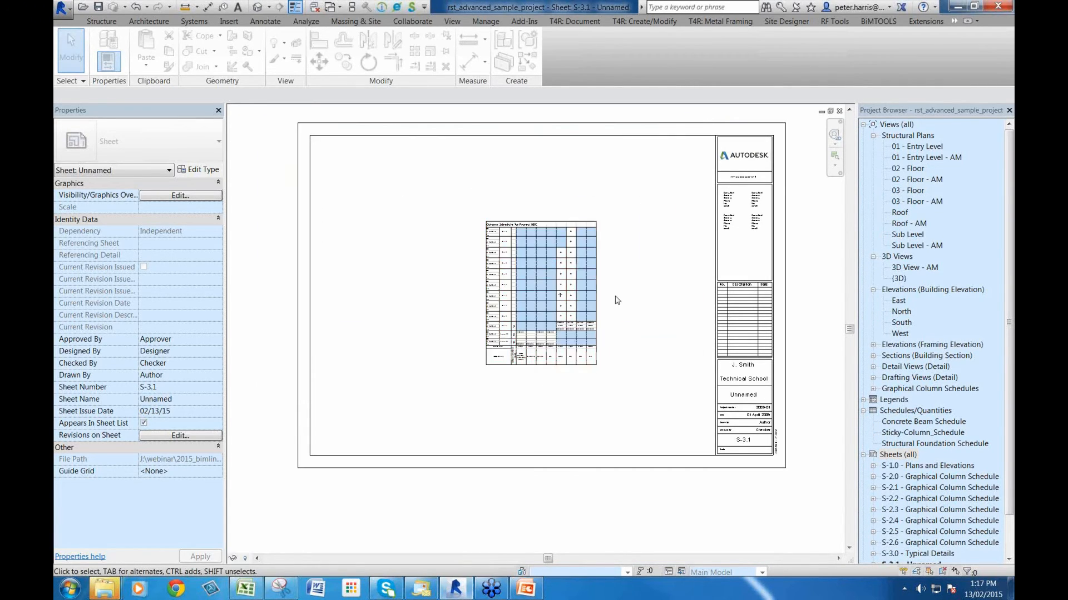
# Move the placed column schedule from the middle of the sheet to near its upper-left corner
pyautogui.click(502, 233)
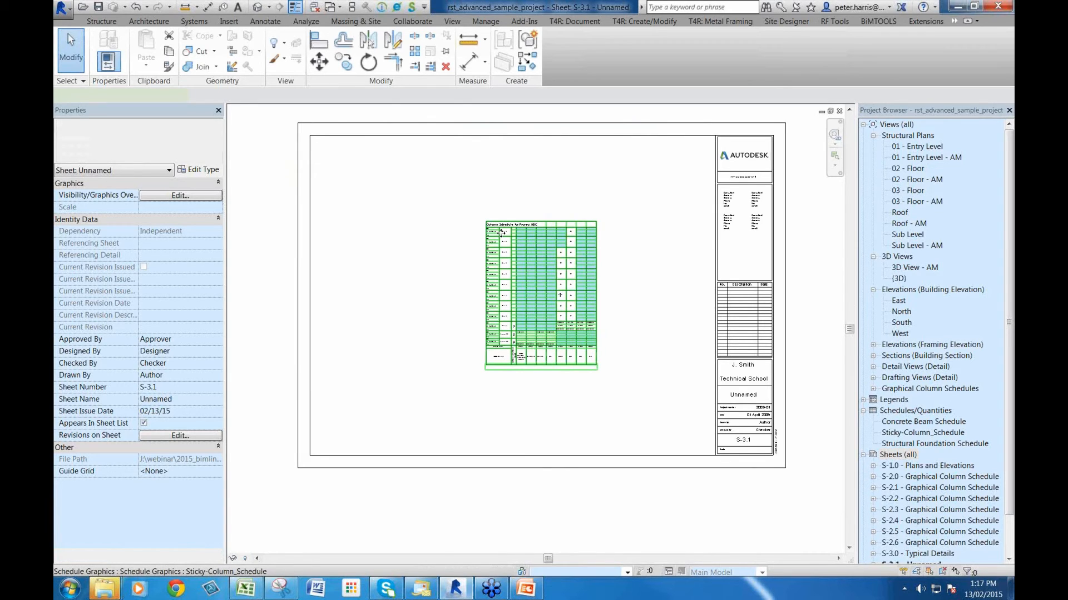
pyautogui.moveTo(502, 232); pyautogui.dragTo(392, 163)
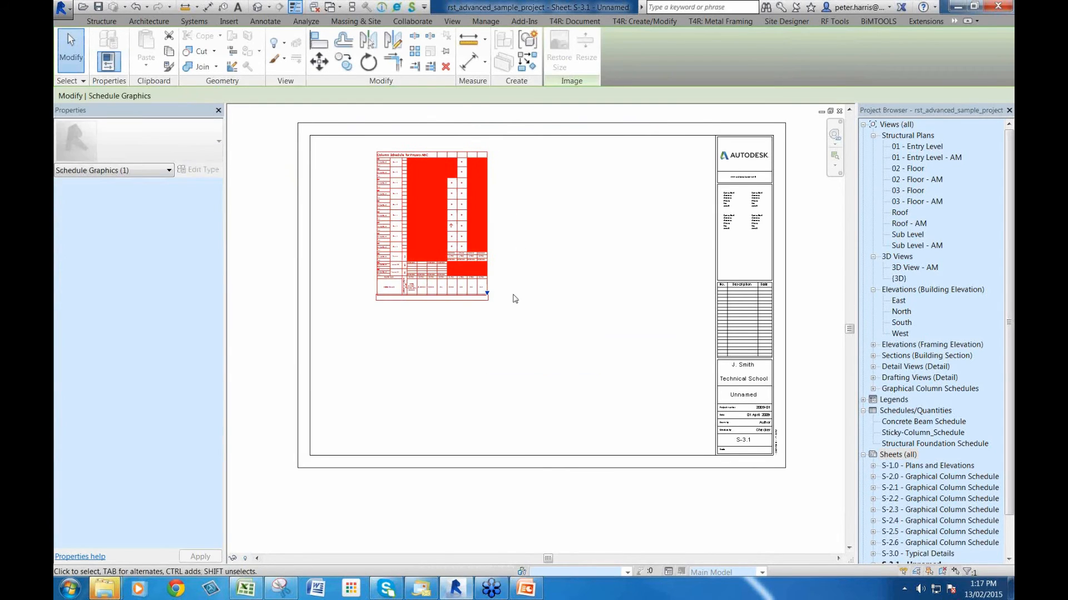
pyautogui.click(531, 273)
# Examine the formatting, column marks and reinforcement entries of the column schedule placed on the sheet
pyautogui.moveTo(562, 239); pyautogui.dragTo(593, 324, button='middle')
pyautogui.scroll(2, 531, 313)
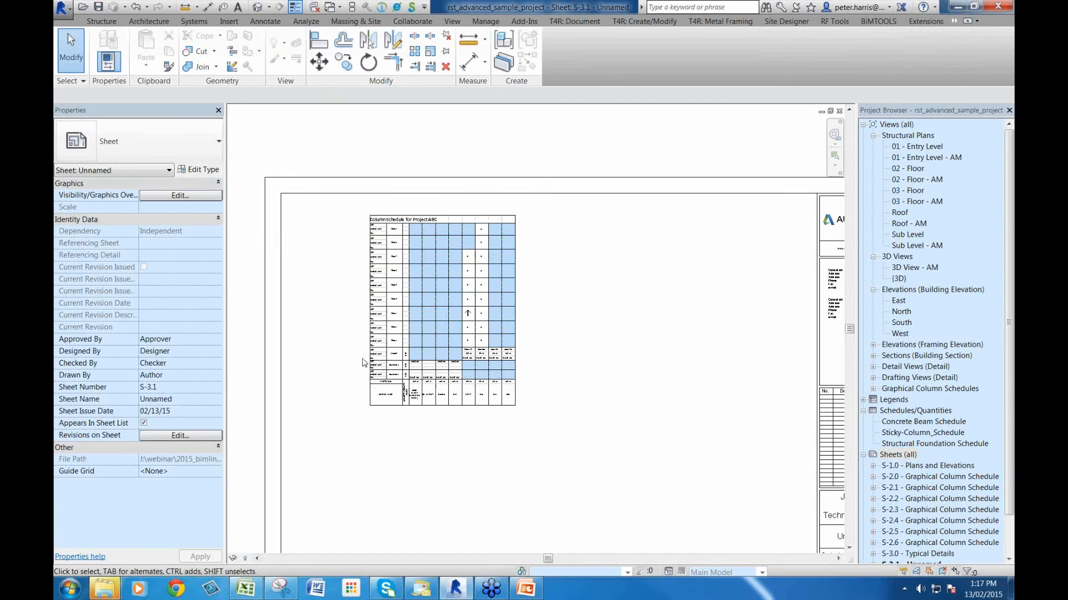
pyautogui.scroll(3, 363, 361)
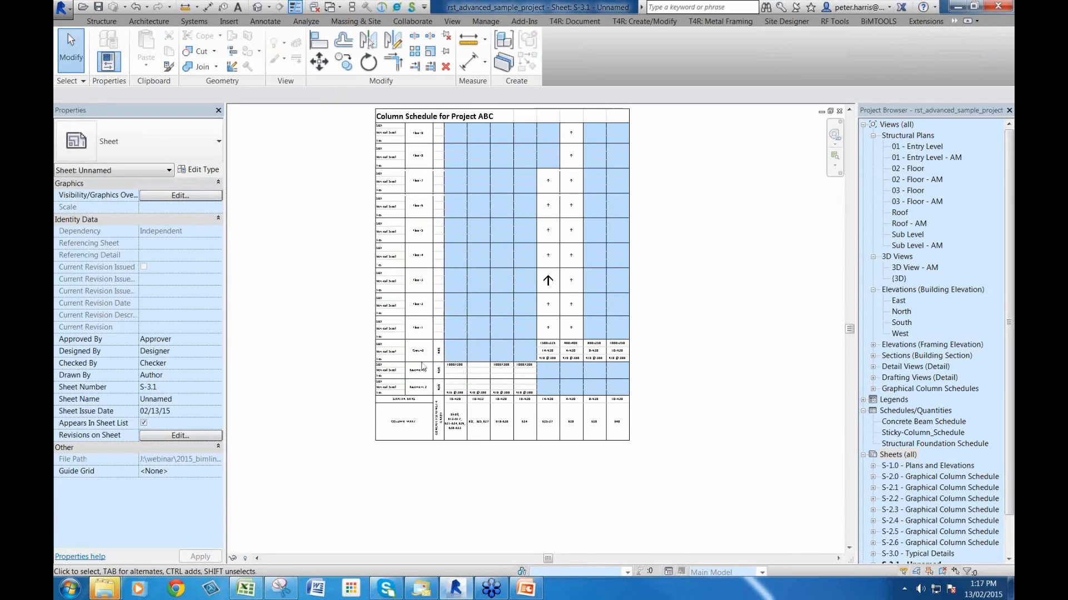
pyautogui.click(230, 23)
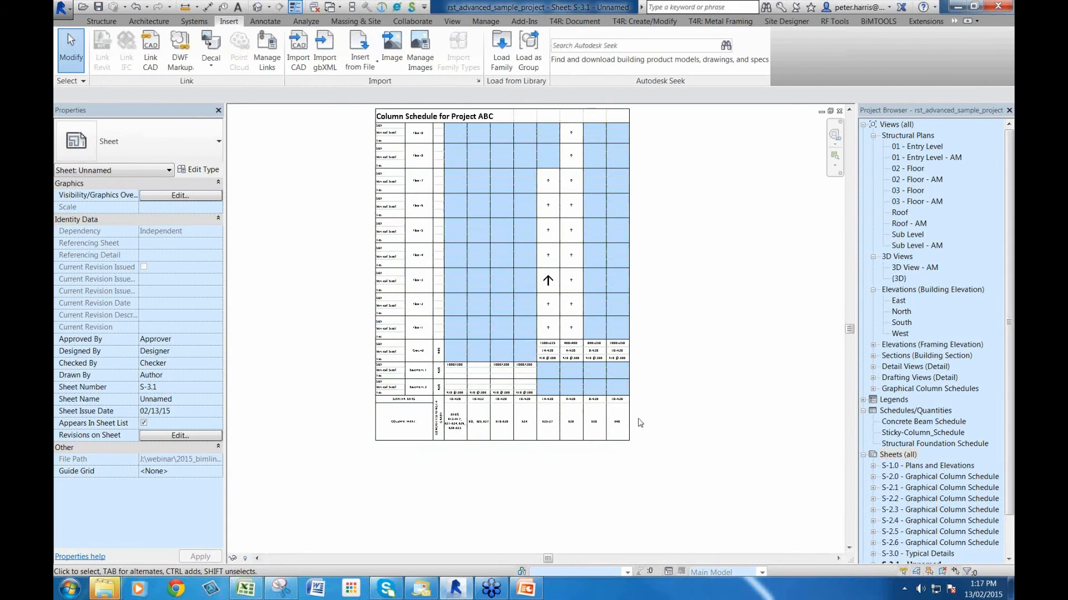
pyautogui.scroll(4, 640, 422)
pyautogui.scroll(-3, 665, 340)
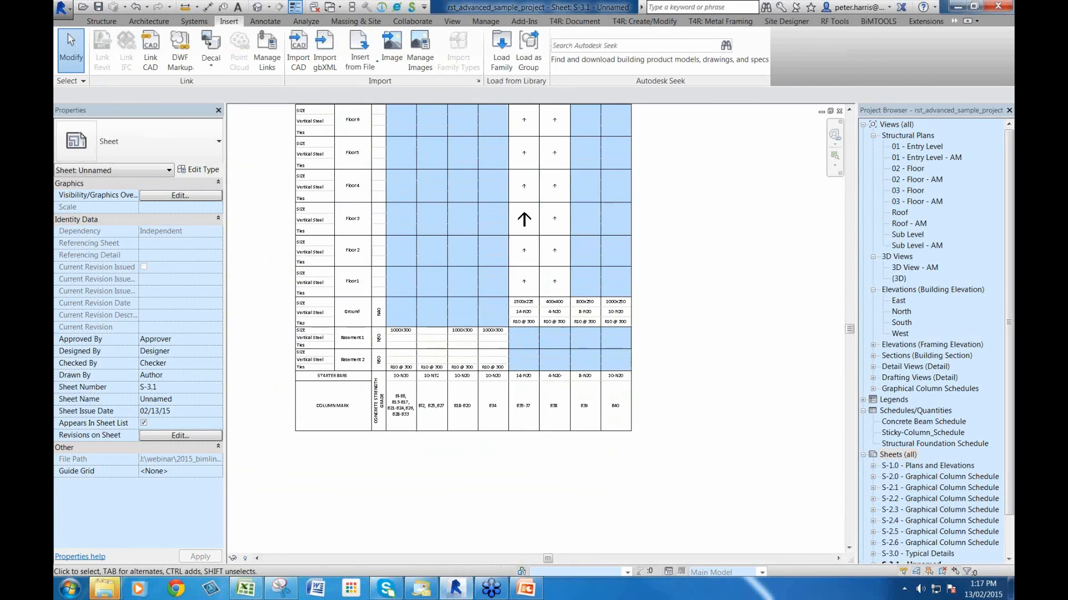
# Switch to the ISB-Column_Schedule workbook in Excel, change column mark B40 to B99999, then save and close the workbook
pyautogui.click(243, 589)
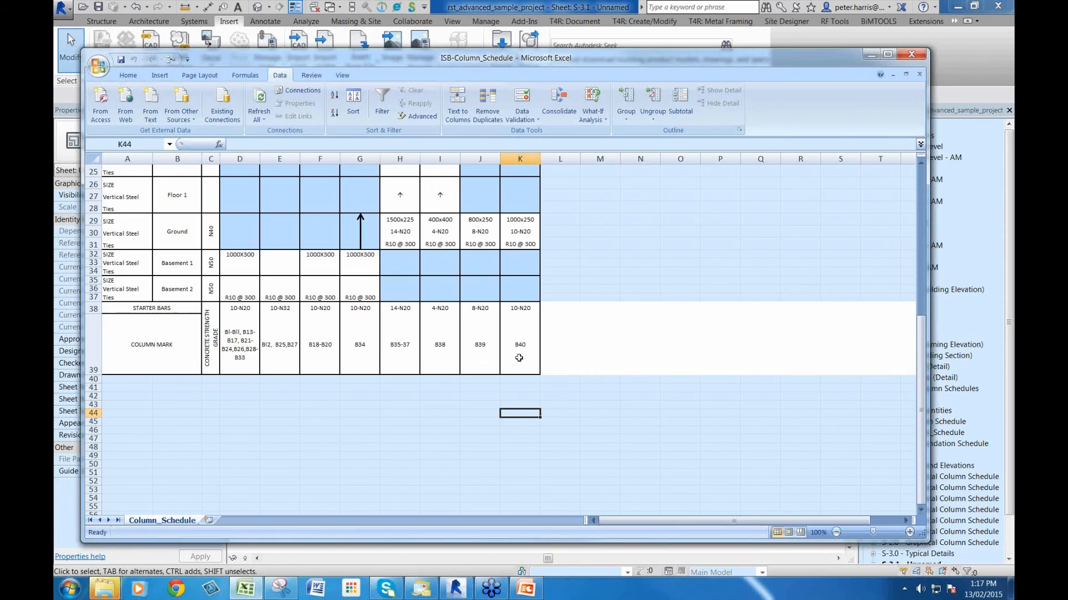
pyautogui.click(519, 359)
pyautogui.moveTo(246, 145); pyautogui.dragTo(237, 144)
pyautogui.write('99999')
pyautogui.click(635, 429)
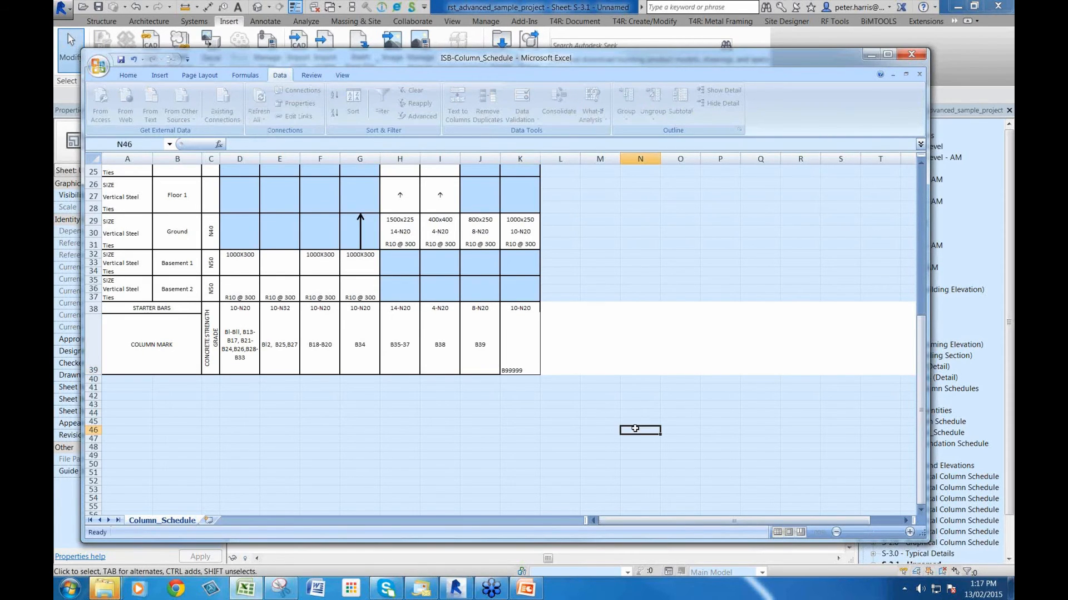
pyautogui.click(121, 60)
pyautogui.click(914, 56)
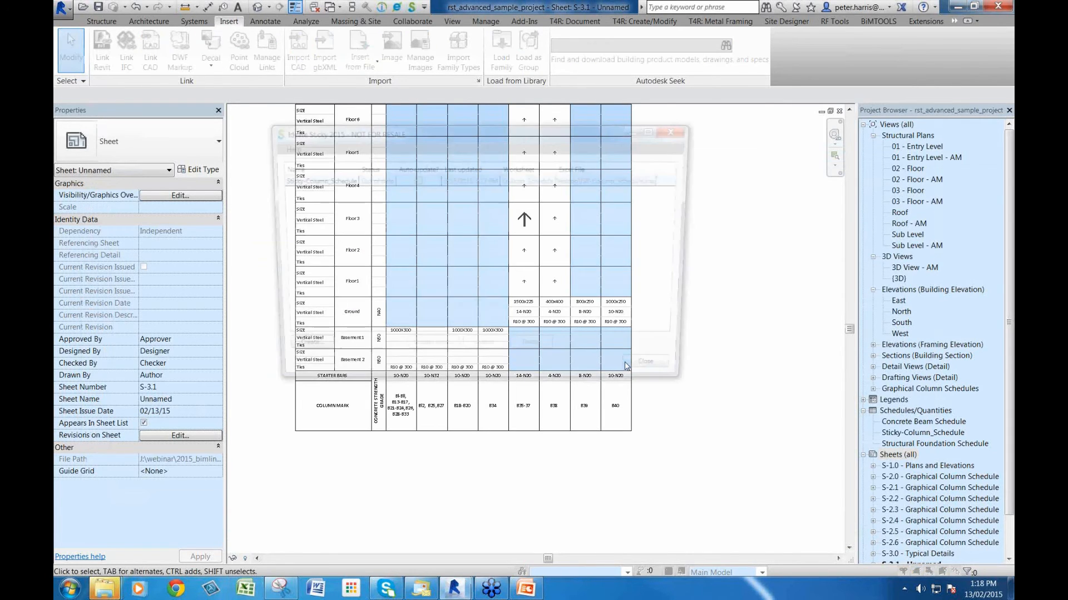
# Update the out-of-date Sticky-Column_Schedule from its Excel file in Ideate Sticky and close the dialog
pyautogui.click(484, 359)
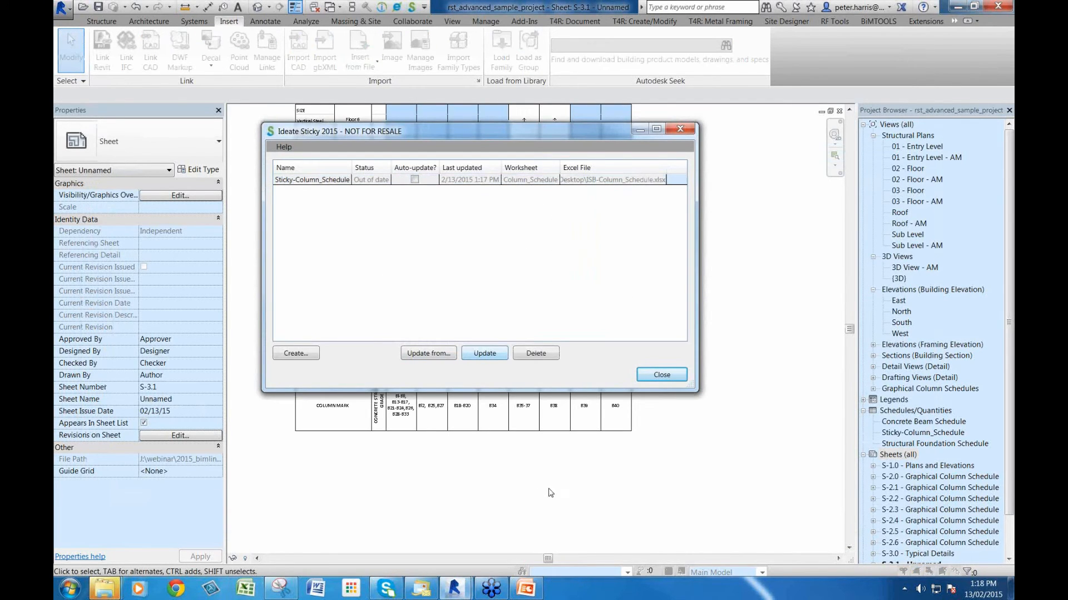
pyautogui.click(666, 381)
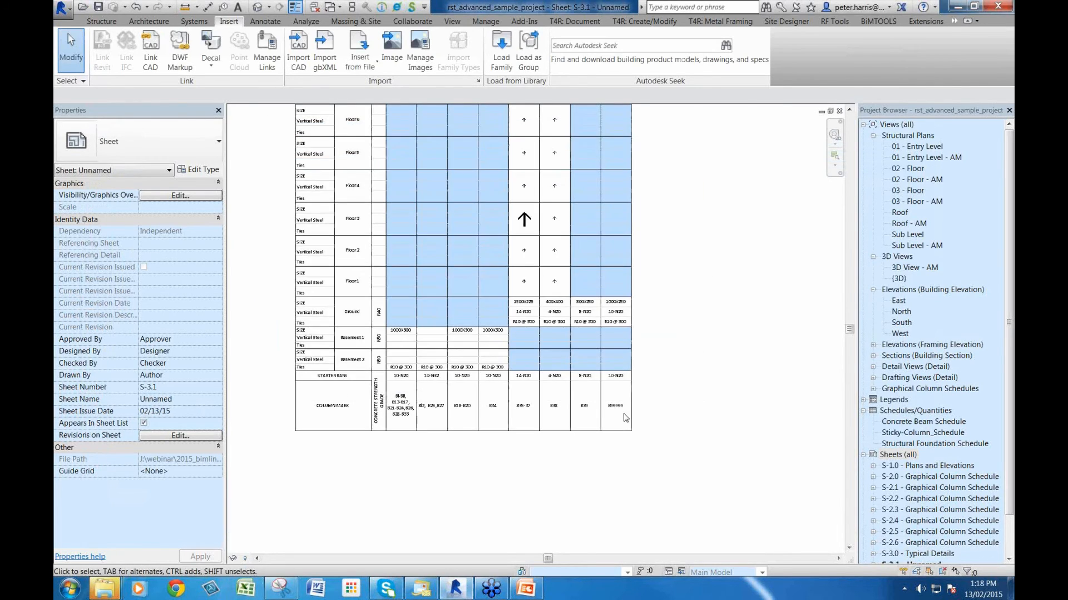
# Turn on auto-update for Sticky-Column_Schedule in Ideate Sticky, close the dialog and review the schedule on the sheet
pyautogui.scroll(3, 684, 410)
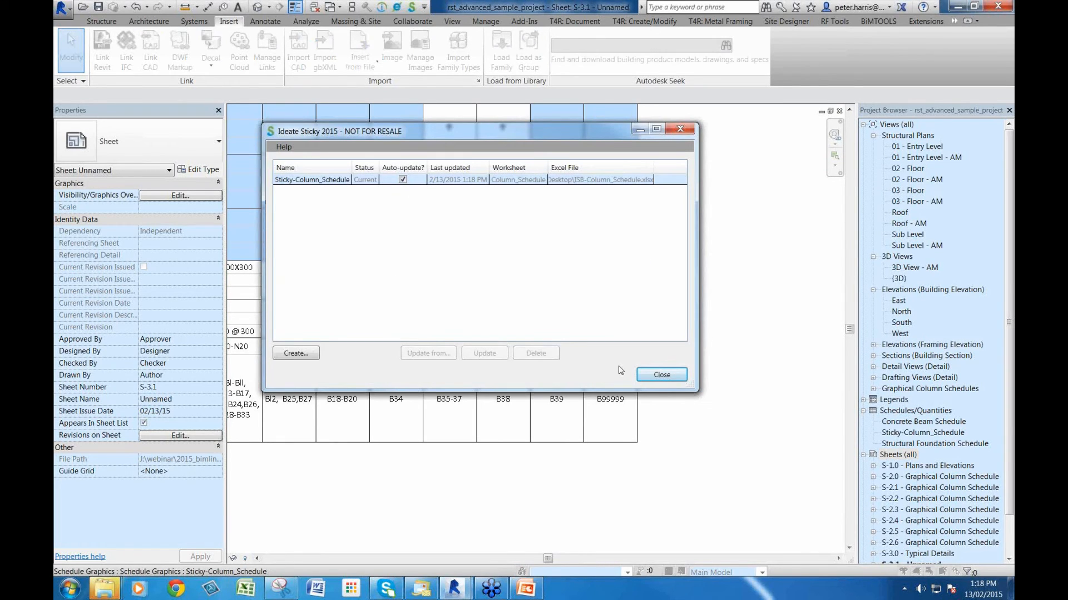
pyautogui.click(662, 375)
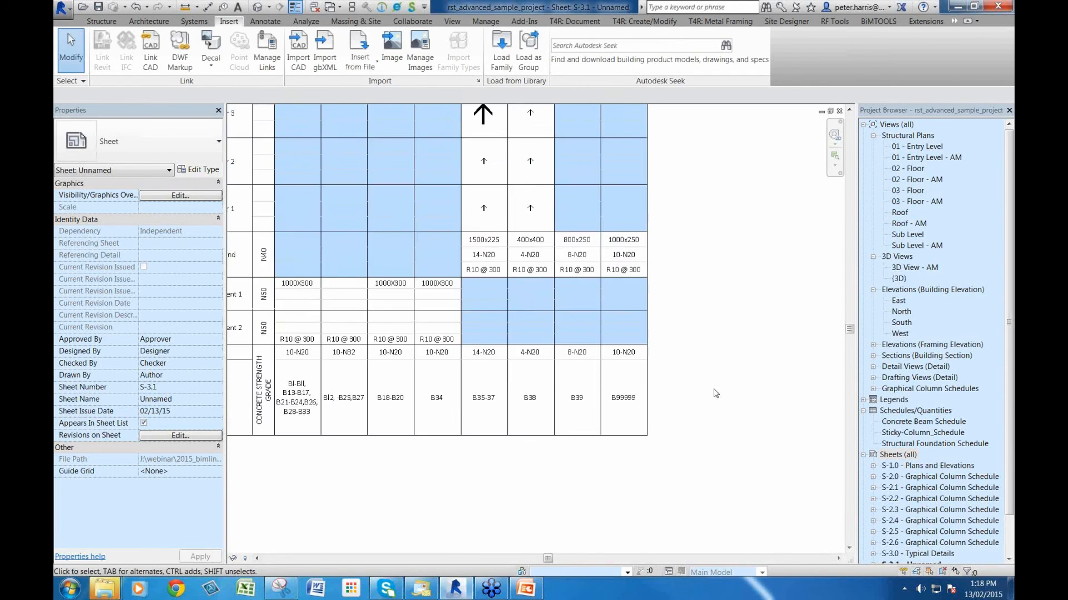
pyautogui.scroll(-2, 736, 384)
pyautogui.moveTo(736, 384); pyautogui.dragTo(759, 366, button='middle')
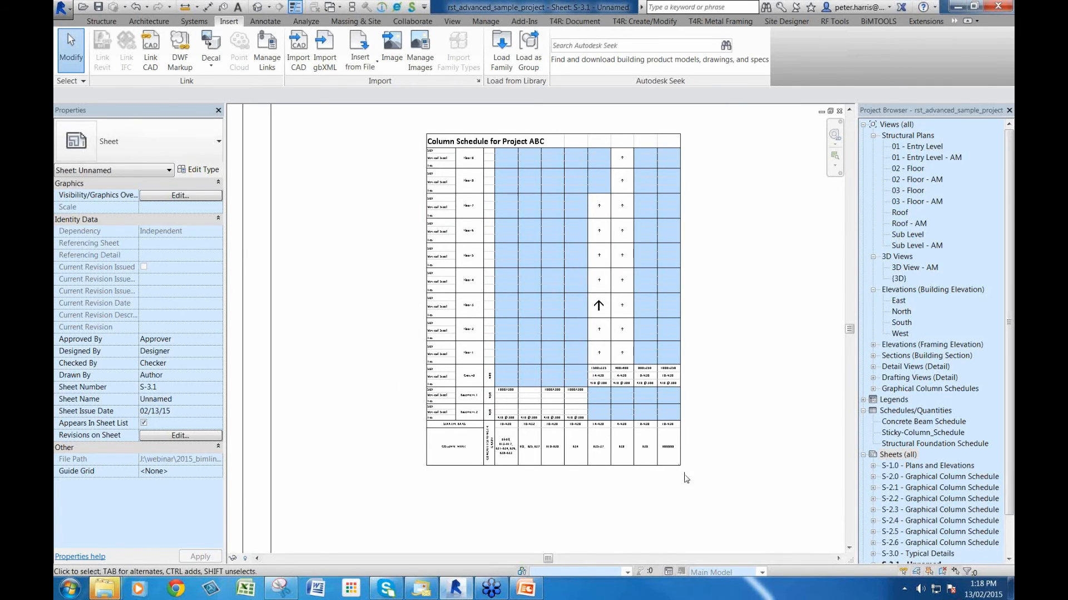
pyautogui.scroll(-1, 738, 451)
pyautogui.moveTo(745, 424); pyautogui.dragTo(719, 337, button='middle')
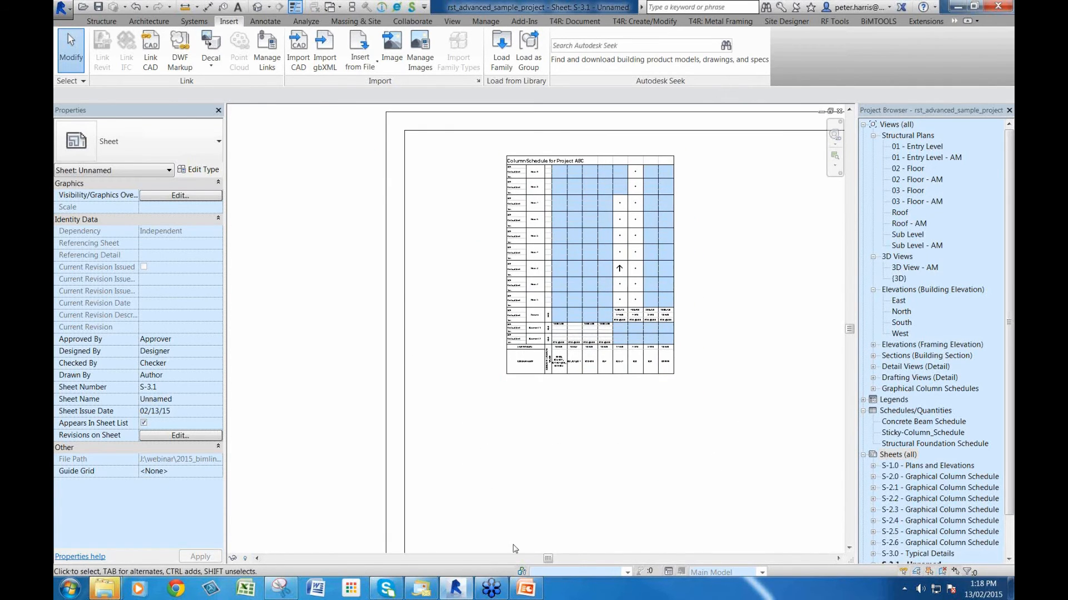